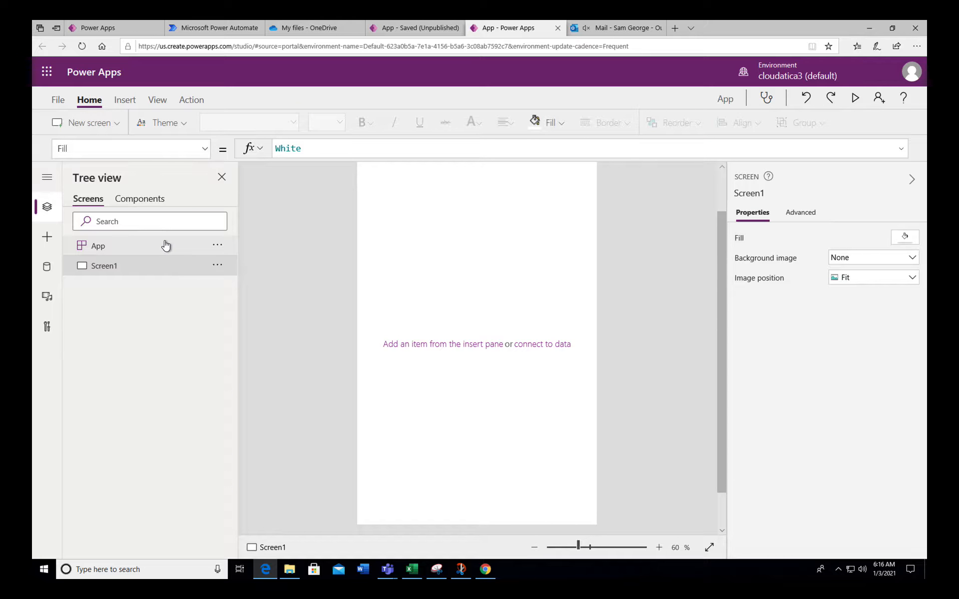
Start a ClearCollect formula in the App object's OnStart property for a collection named sampleDataCollection.
{"action": "left_click", "coordinate": [165, 245]}
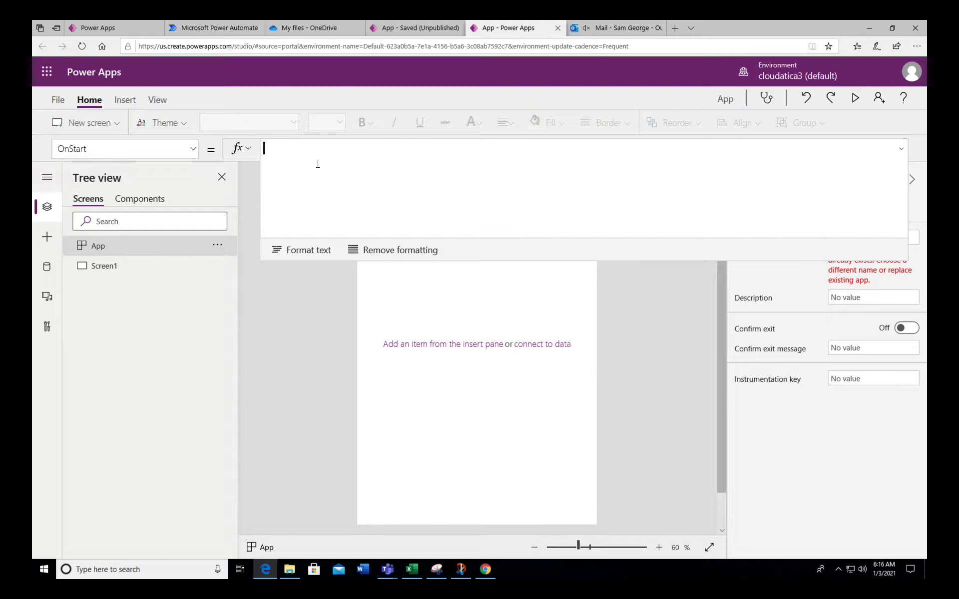
{"action": "type", "text": "clear"}
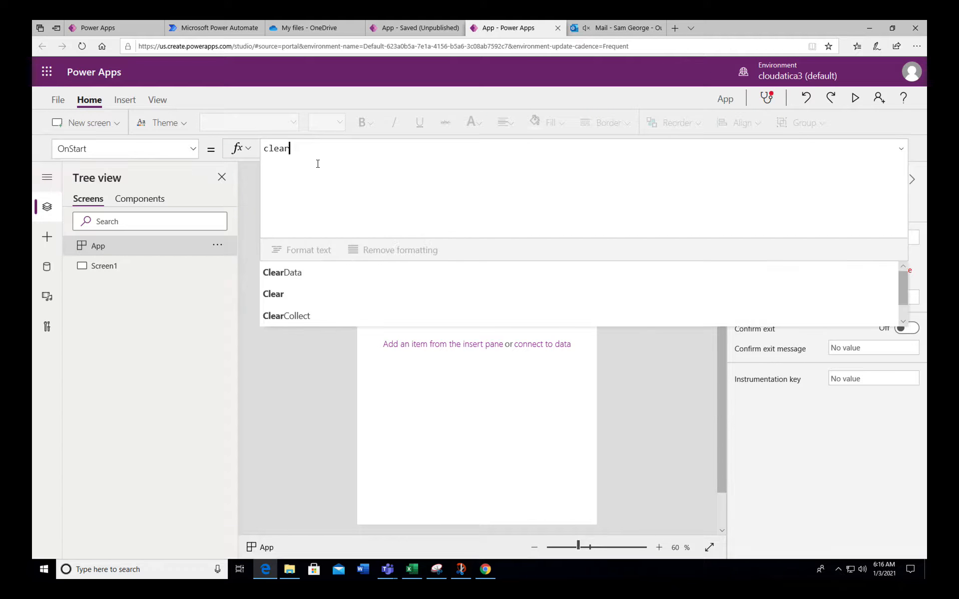
{"action": "type", "text": "co"}
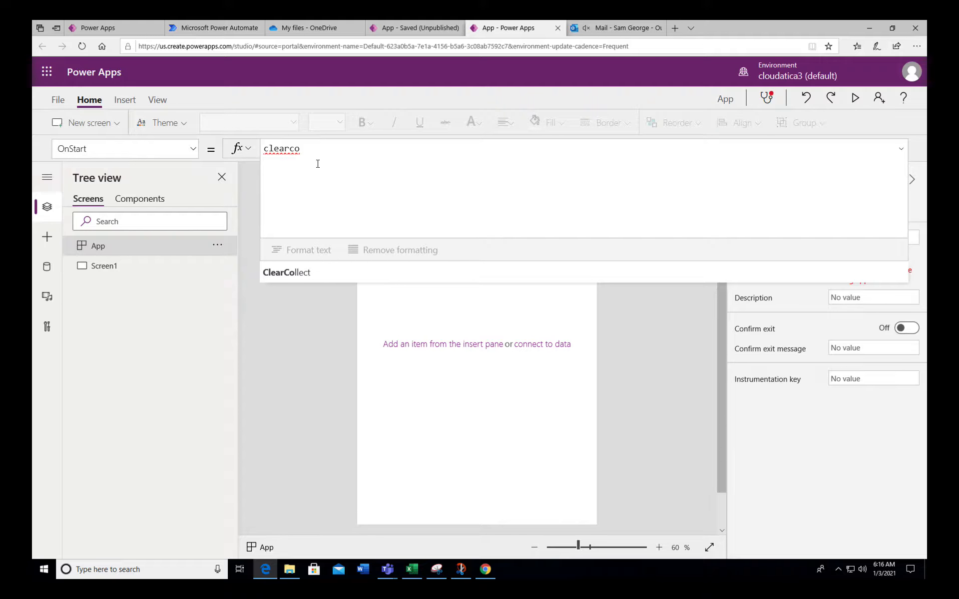
{"action": "left_click", "coordinate": [293, 272]}
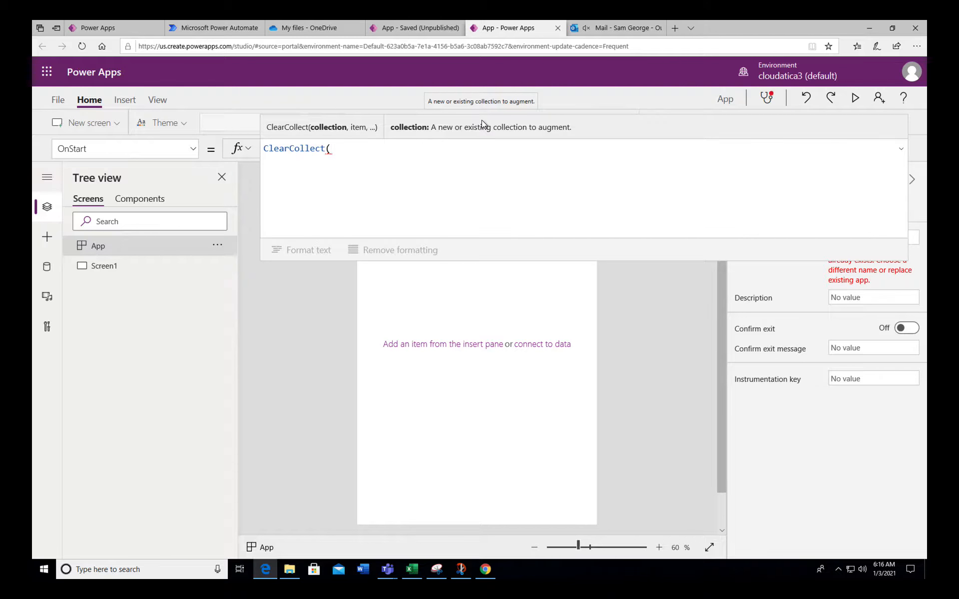
{"action": "type", "text": "sampleData"}
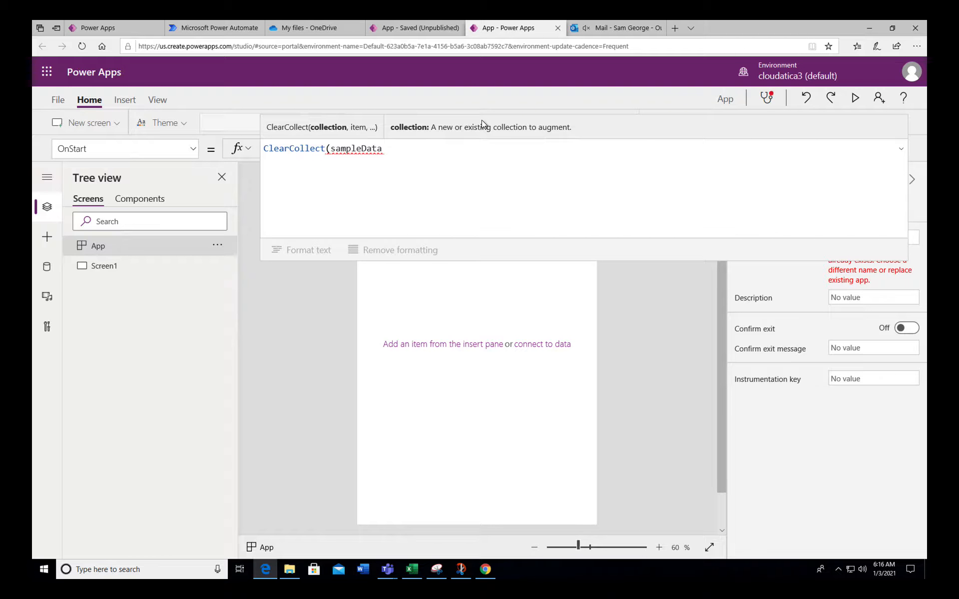
{"action": "type", "text": "Collection,"}
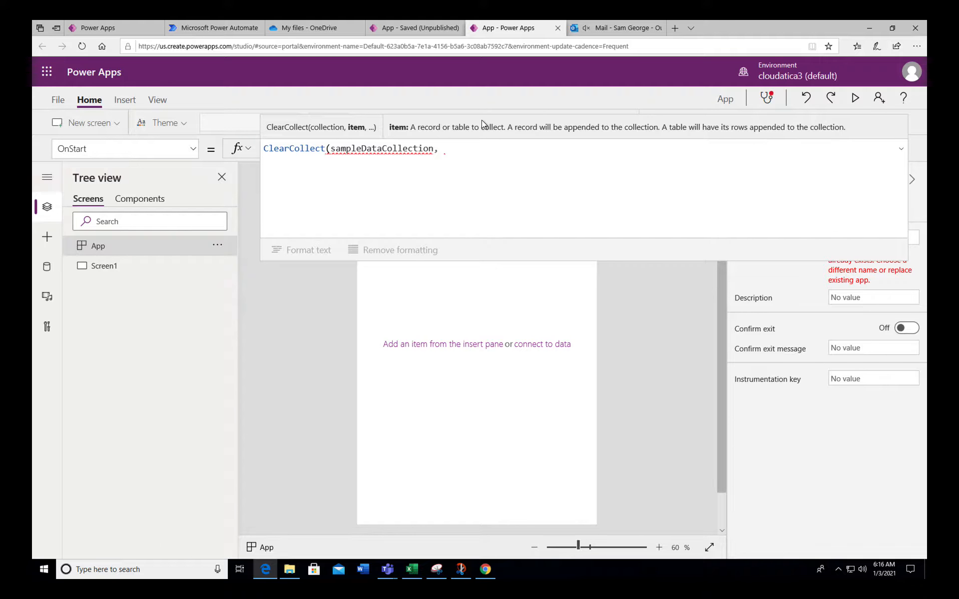
{"action": "key", "text": "shift+Return"}
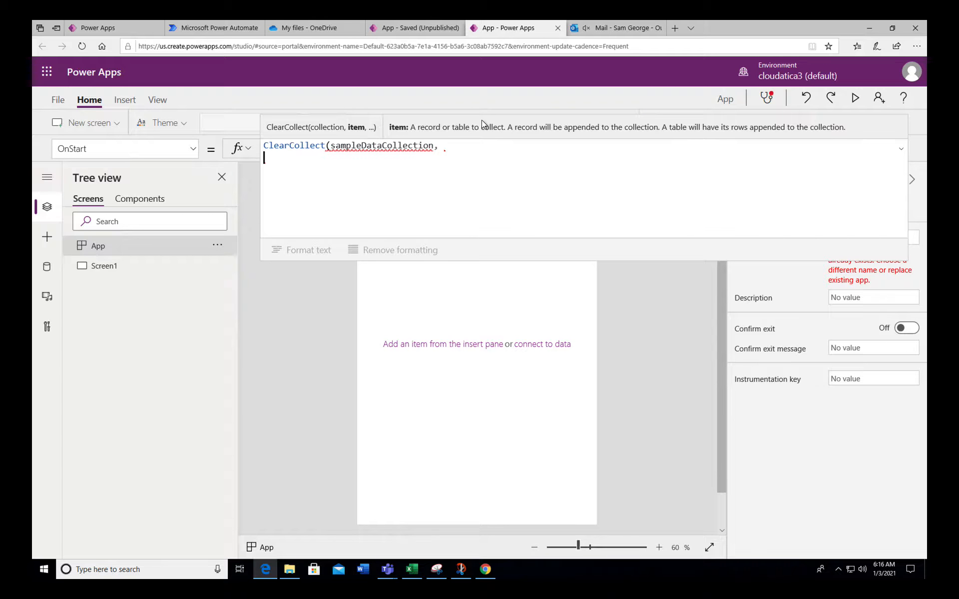
Write the first record's fields with Title "First title" and Description "Description of the first item".
{"action": "type", "text": "{Title:"}
{"action": "type", "text": "\"First title\","}
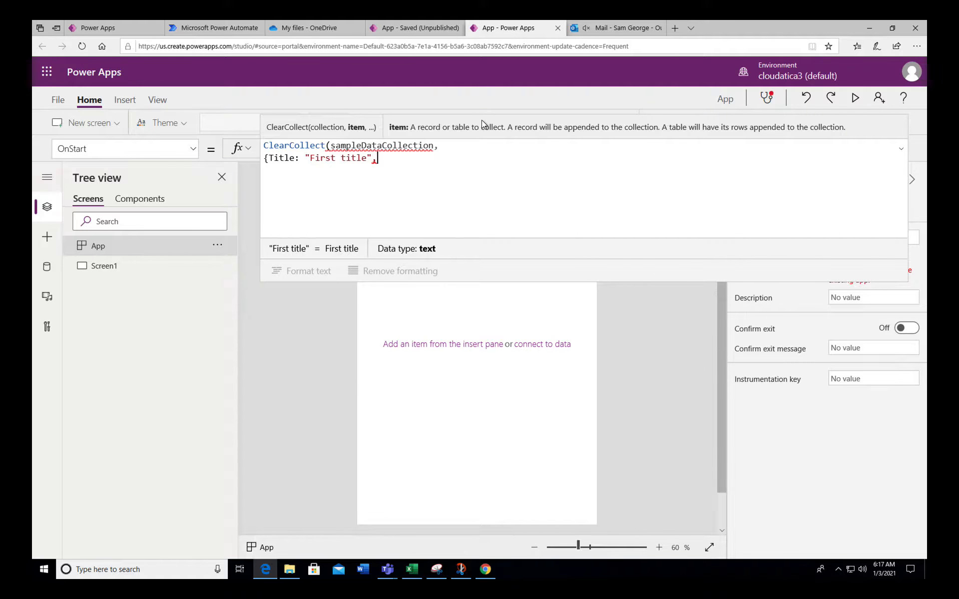
{"action": "key", "text": "shift+Return"}
{"action": "type", "text": "Des"}
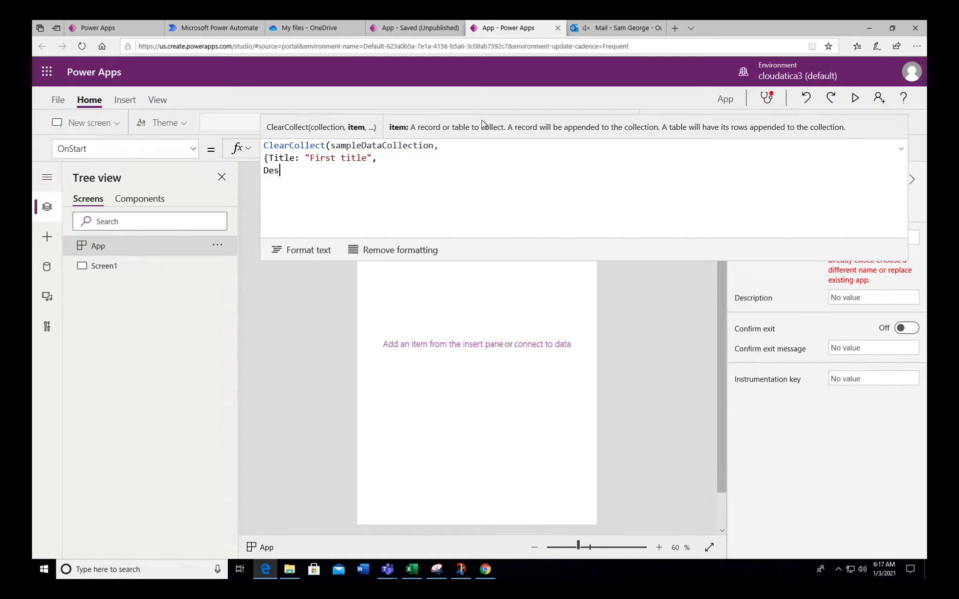
{"action": "type", "text": "cription: \""}
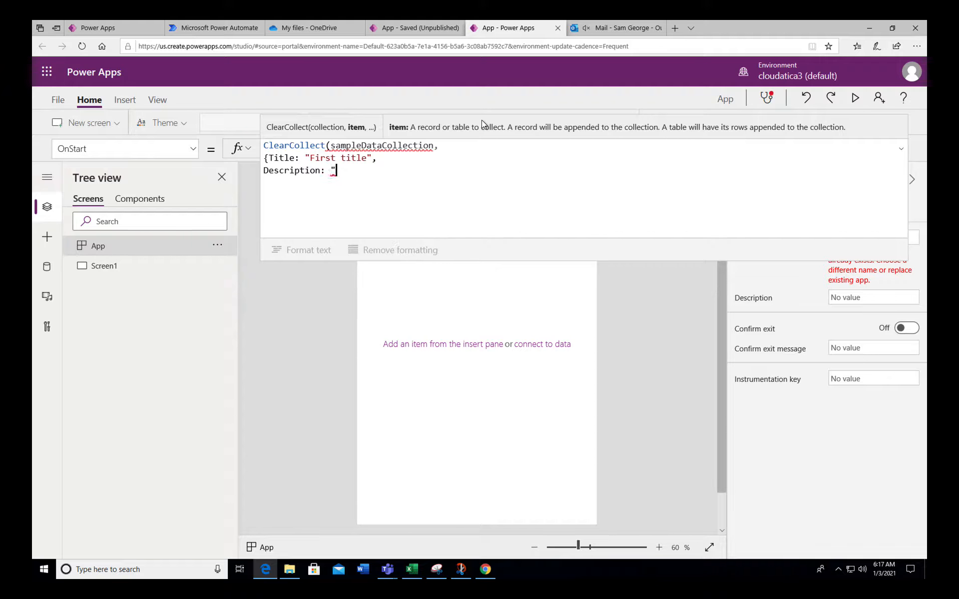
{"action": "type", "text": "Description "}
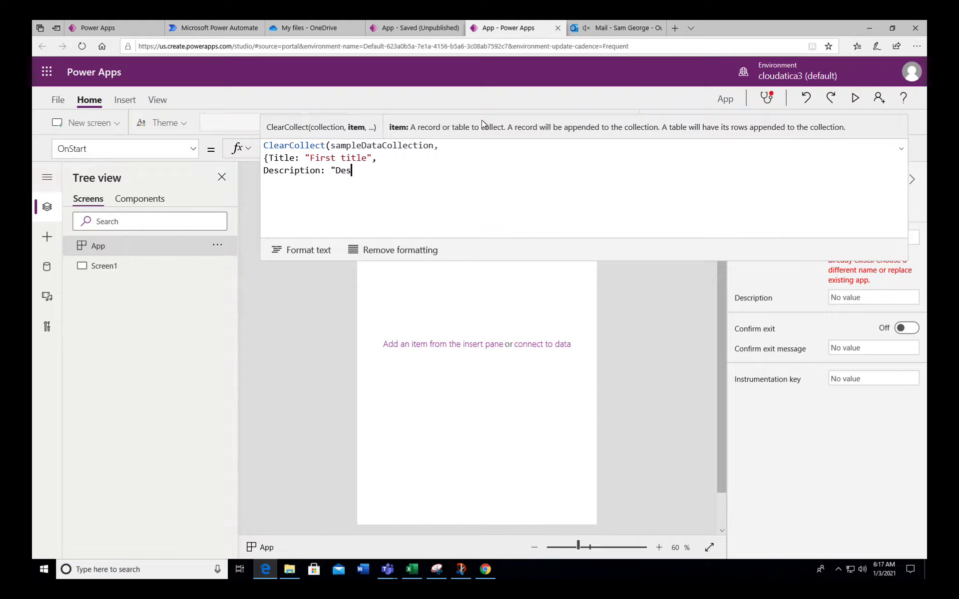
{"action": "type", "text": "opf the first item\""}
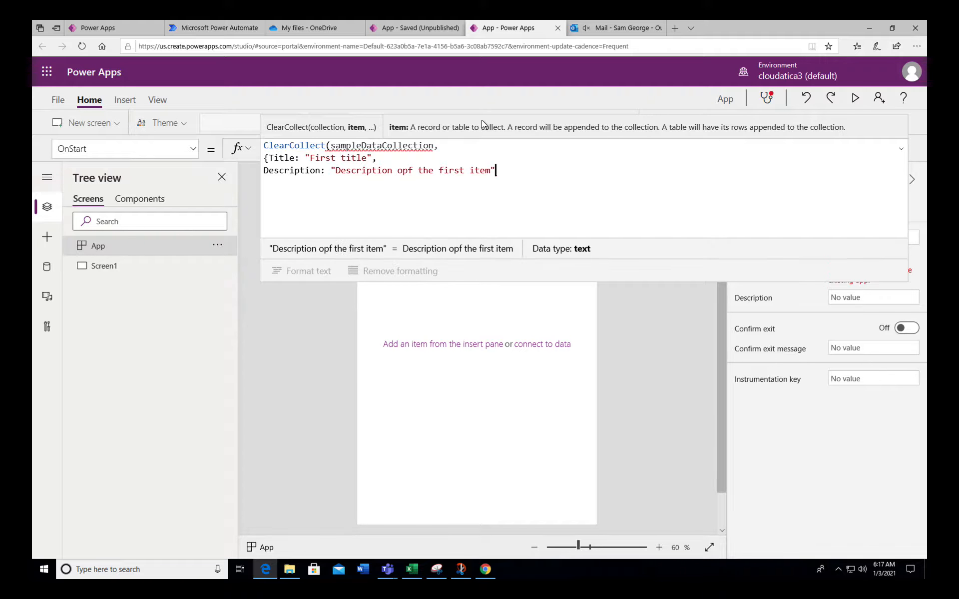
{"action": "key", "text": "Left"}
{"action": "key", "text": "Left"}
{"action": "key", "text": "Left"}
{"action": "key", "text": "Left"}
{"action": "key", "text": "Left"}
{"action": "key", "text": "Left"}
{"action": "key", "text": "Left"}
{"action": "key", "text": "Left"}
{"action": "key", "text": "Left"}
{"action": "key", "text": "Left"}
{"action": "key", "text": "Left"}
{"action": "key", "text": "Left"}
{"action": "key", "text": "Left"}
{"action": "key", "text": "Left"}
{"action": "key", "text": "Left"}
{"action": "key", "text": "Left"}
{"action": "key", "text": "Left"}
{"action": "key", "text": "BackSpace"}
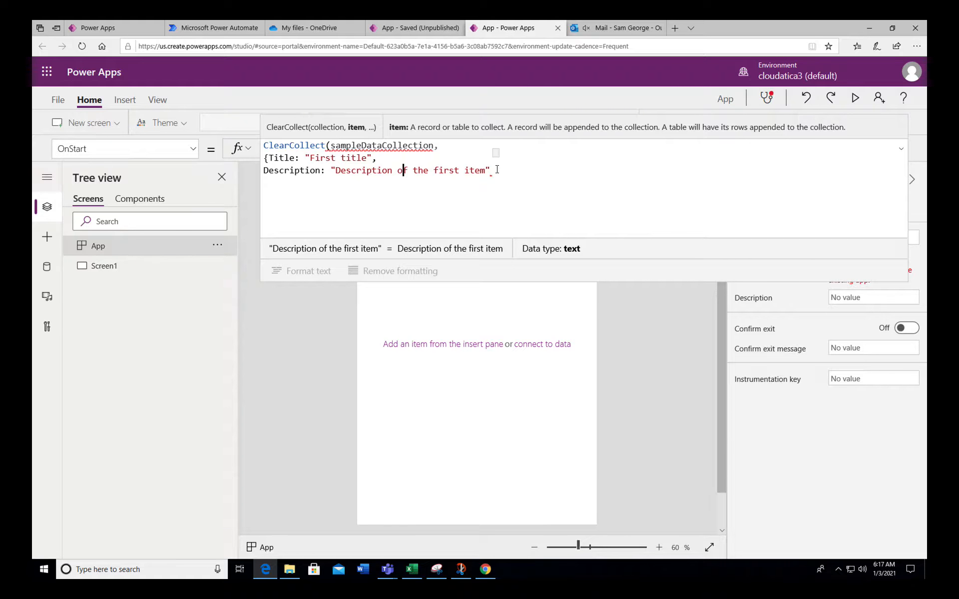
Close the first record with a brace and end the ClearCollect formula with a parenthesis, each on its own line.
{"action": "key", "text": "End"}
{"action": "key", "text": "Return"}
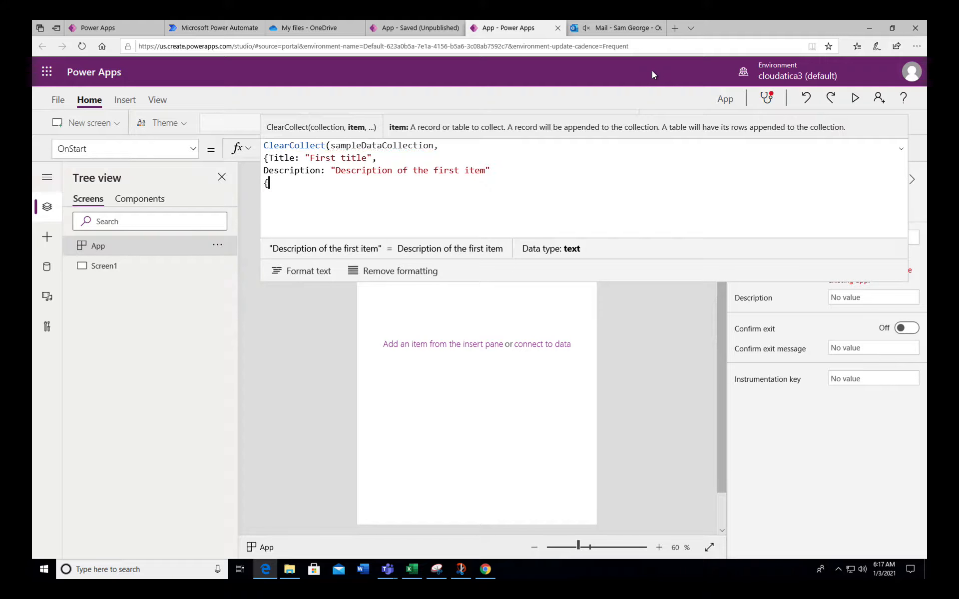
{"action": "type", "text": "}"}
{"action": "key", "text": "Return"}
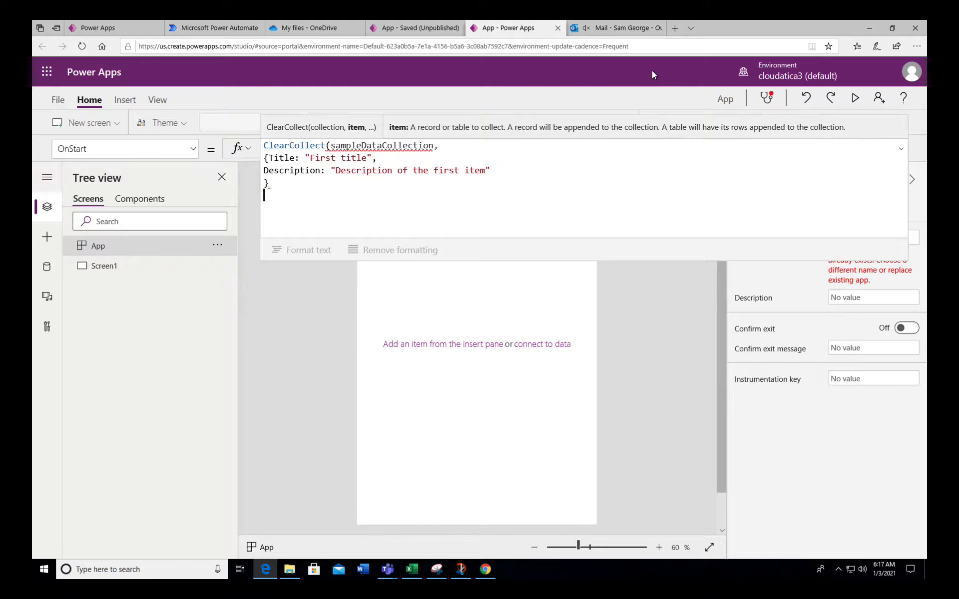
{"action": "type", "text": ")"}
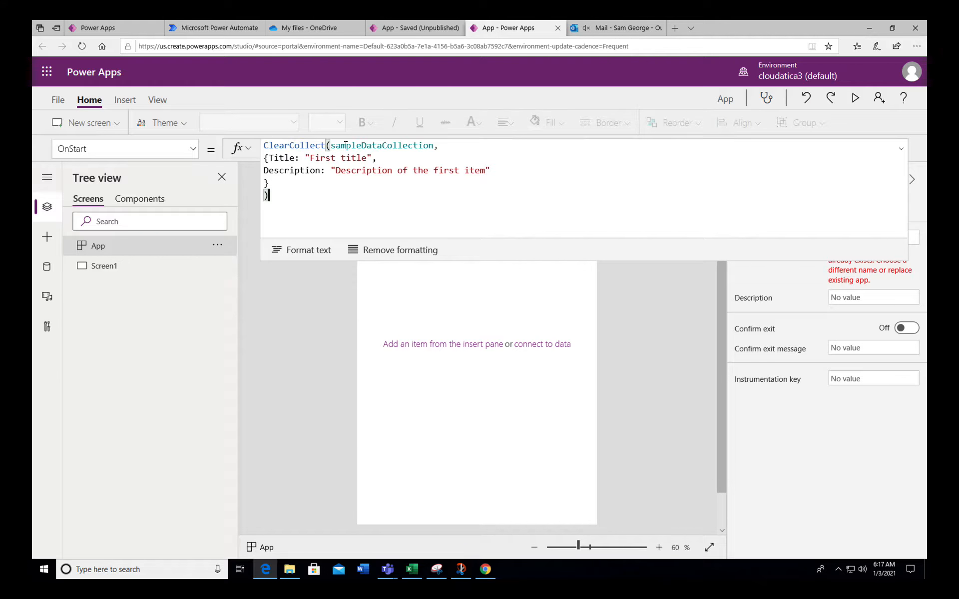
Duplicate the entire first record, braces included, as a second comma-separated item in the ClearCollect formula.
{"action": "left_click", "coordinate": [272, 182]}
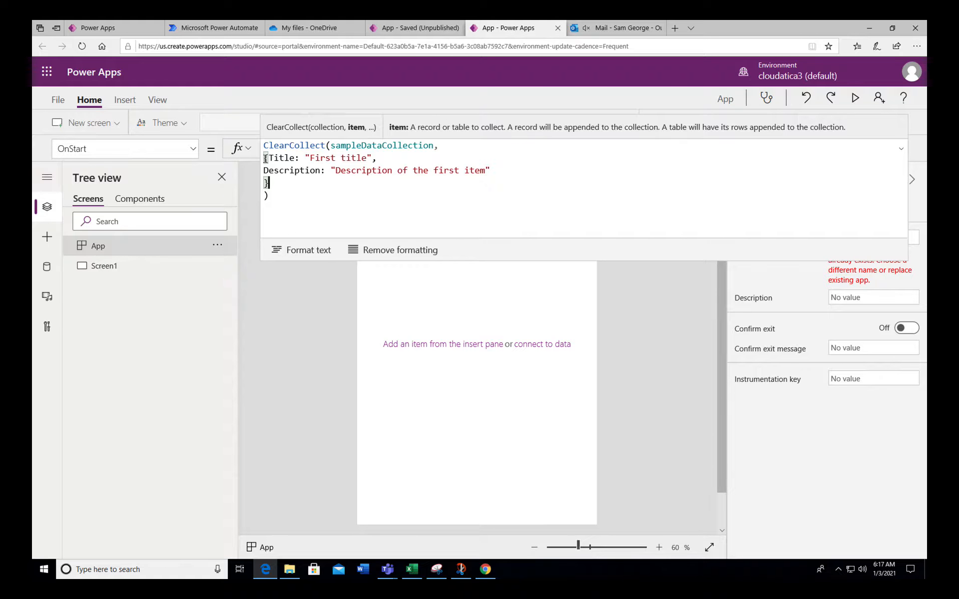
{"action": "left_click_drag", "start_coordinate": [271, 183], "coordinate": [263, 163]}
{"action": "key", "text": "ctrl+c"}
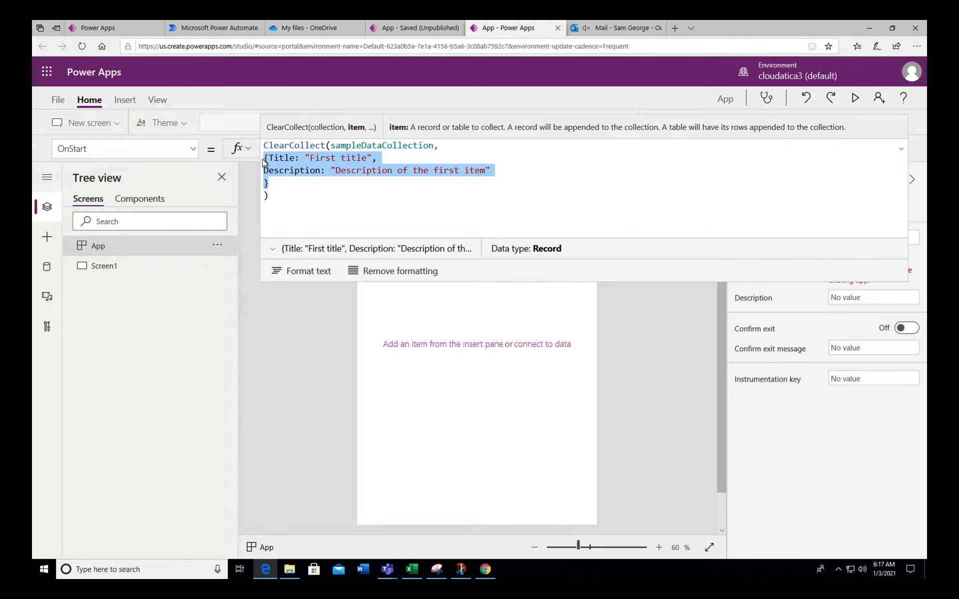
{"action": "left_click", "coordinate": [280, 181]}
{"action": "type", "text": ","}
{"action": "key", "text": "Return"}
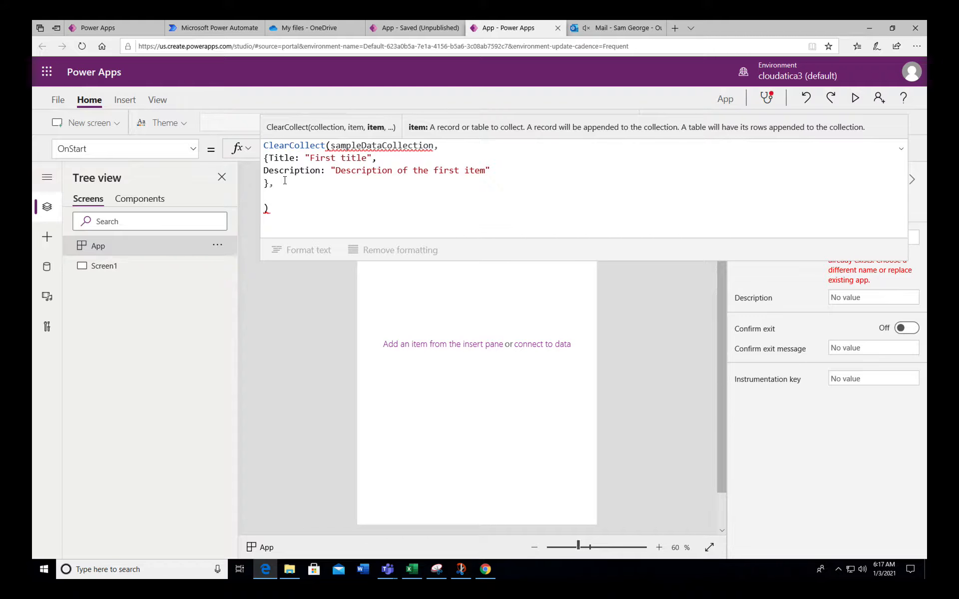
{"action": "key", "text": "ctrl+v"}
Change the duplicated record to Title "Second title" and Description "Description of the second item", and collapse the formula editor.
{"action": "double_click", "coordinate": [324, 196]}
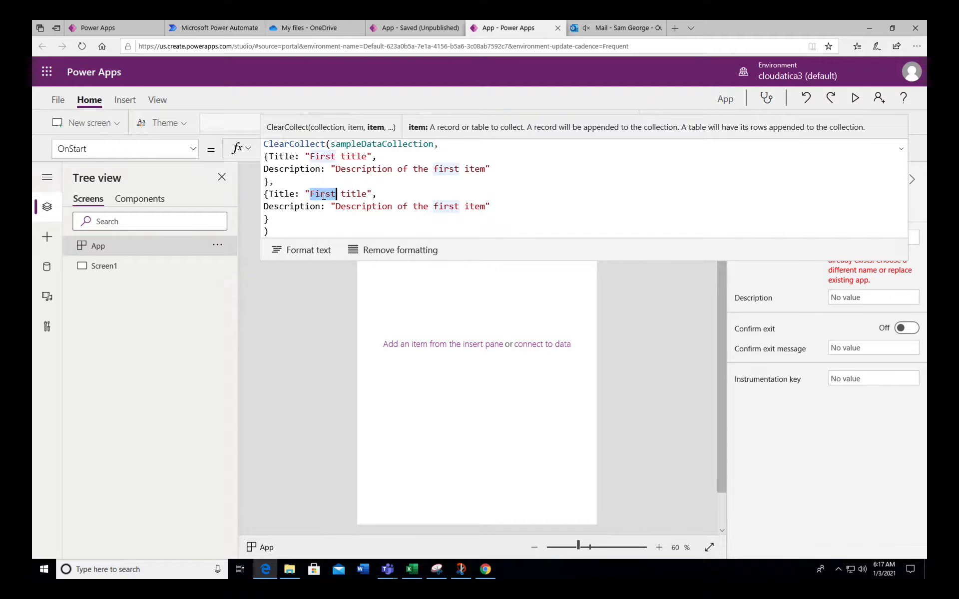
{"action": "type", "text": "Second"}
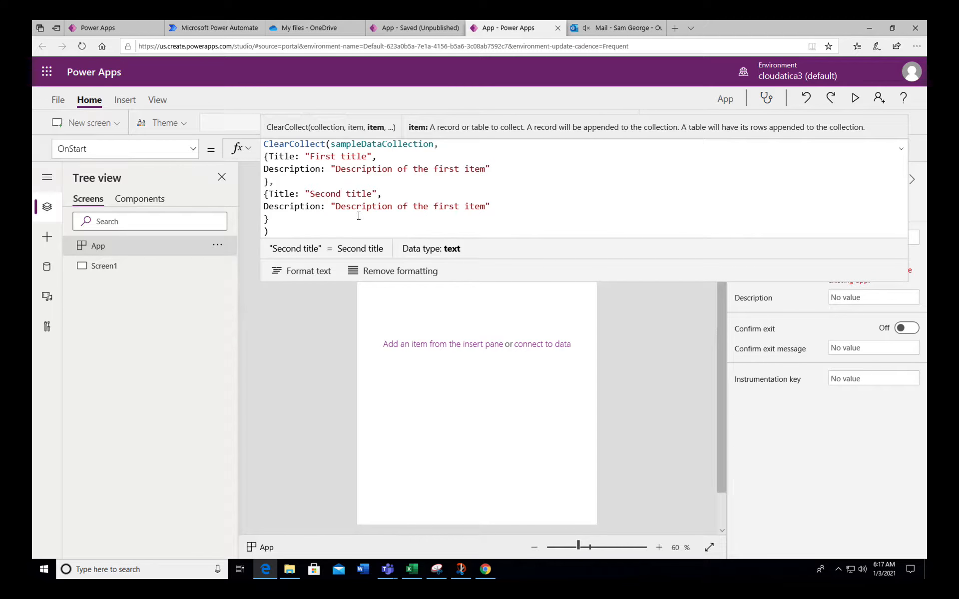
{"action": "double_click", "coordinate": [452, 205]}
{"action": "type", "text": "second"}
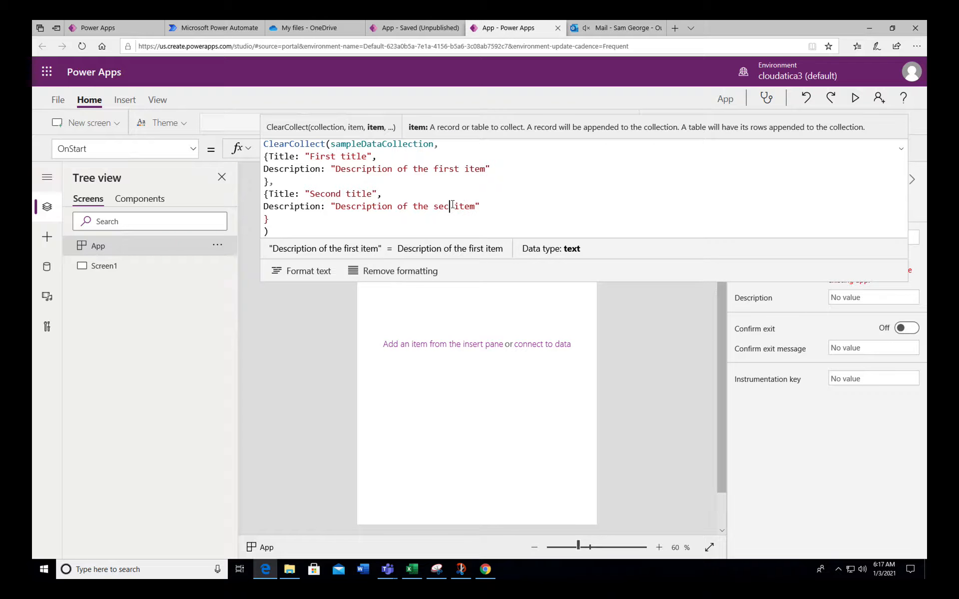
{"action": "left_click", "coordinate": [901, 148]}
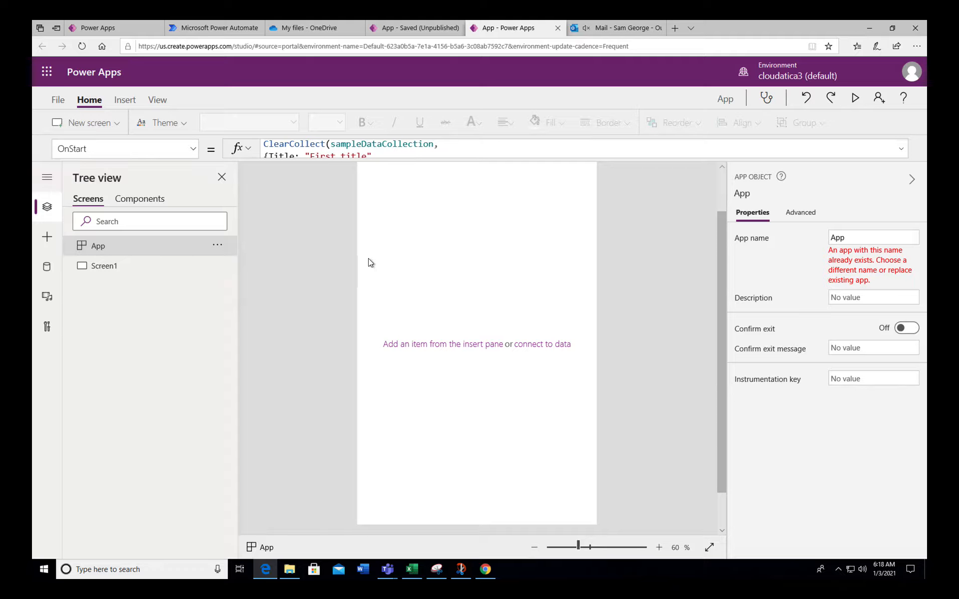
Run the App's OnStart formula and check the preview of sampleDataCollection among the app's collections, returning to the canvas.
{"action": "left_click", "coordinate": [218, 245]}
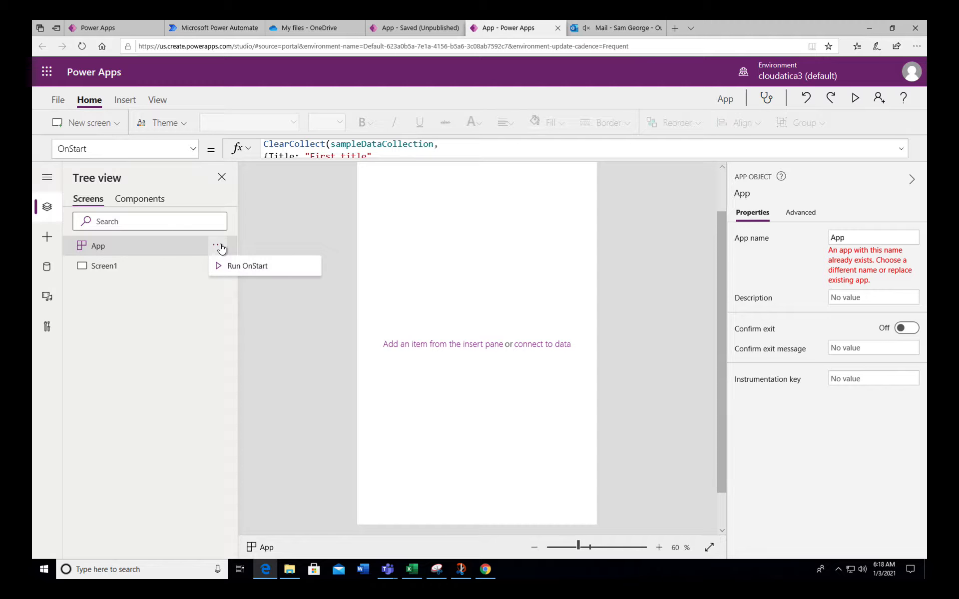
{"action": "left_click", "coordinate": [231, 268]}
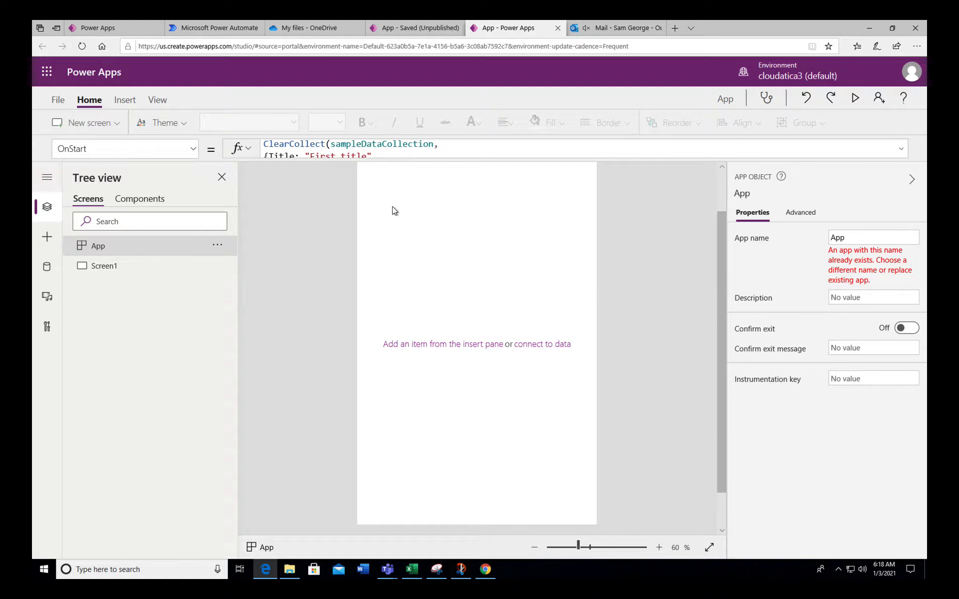
{"action": "left_click", "coordinate": [167, 98]}
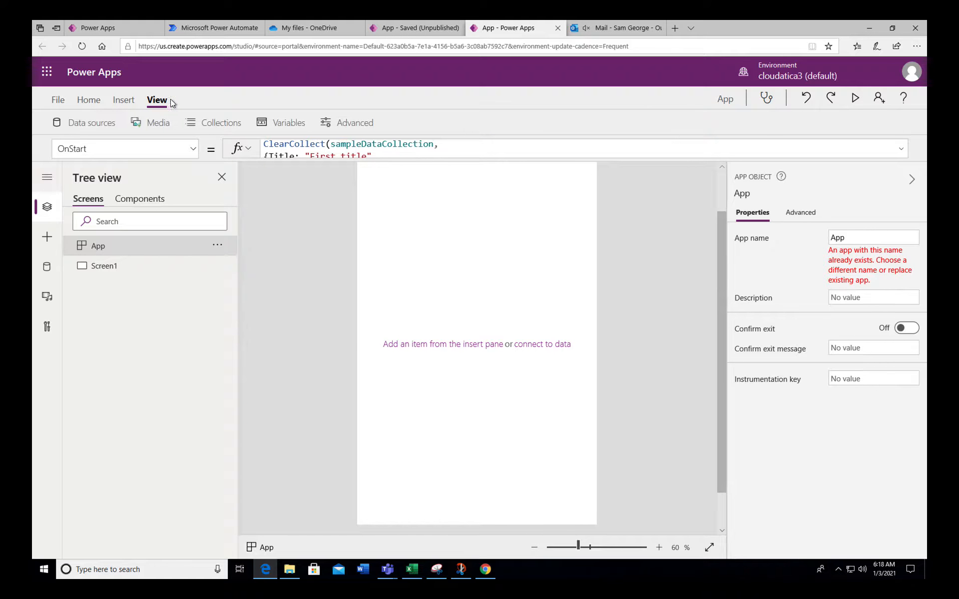
{"action": "left_click", "coordinate": [221, 125]}
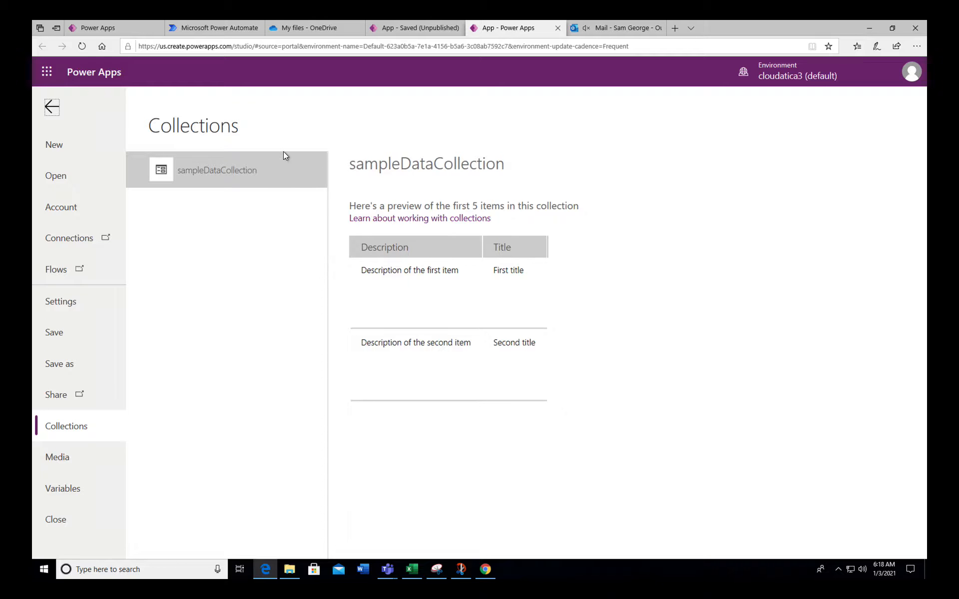
{"action": "left_click", "coordinate": [52, 107]}
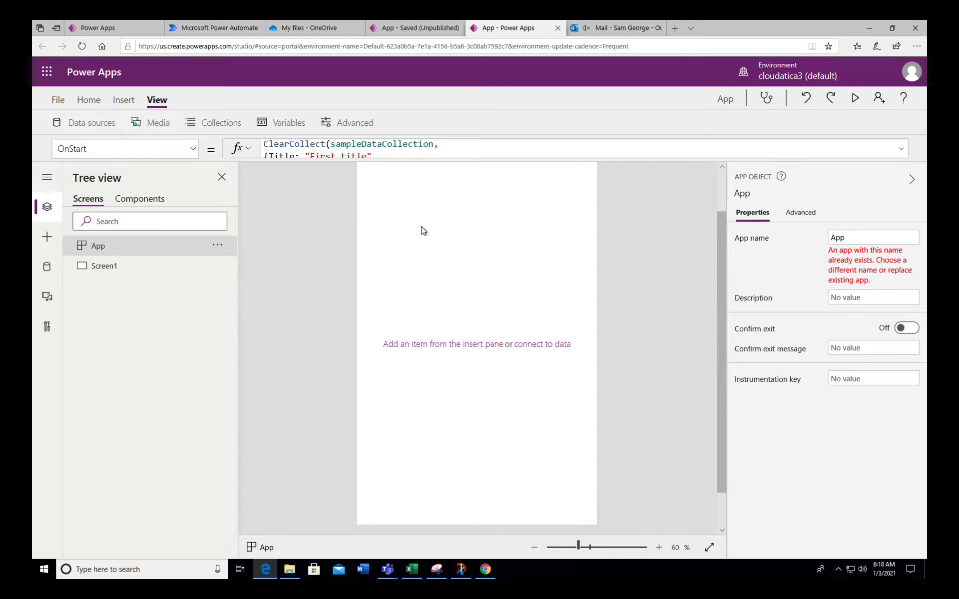
Insert a vertical gallery on Screen1 and move it down to a Y position of about 213.
{"action": "left_click", "coordinate": [457, 253]}
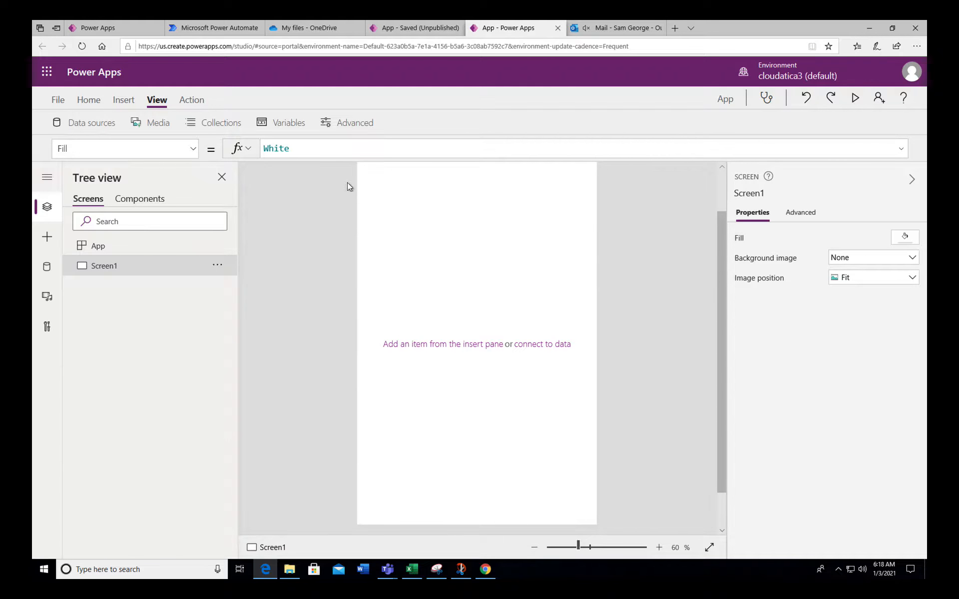
{"action": "left_click", "coordinate": [118, 101]}
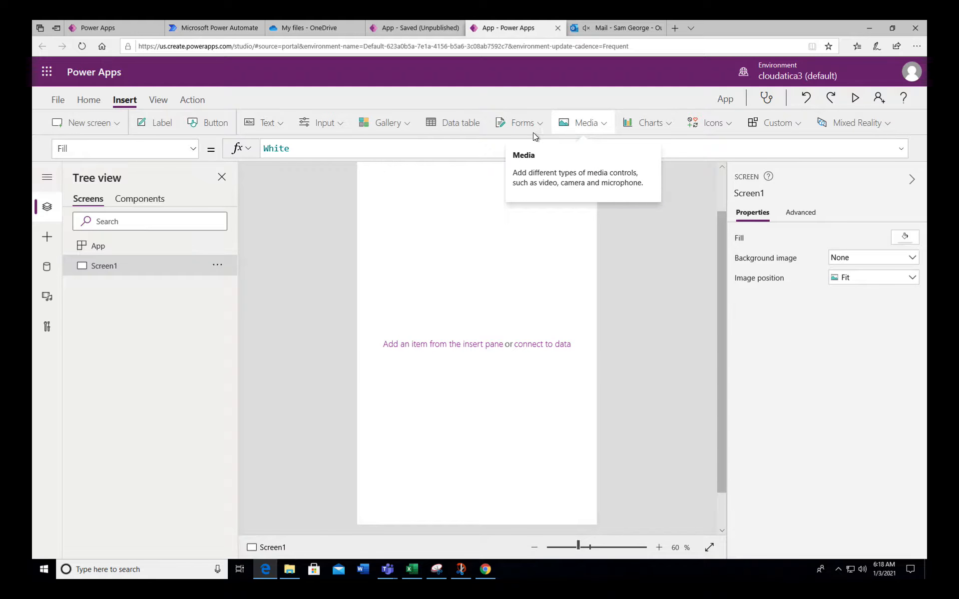
{"action": "left_click", "coordinate": [404, 124]}
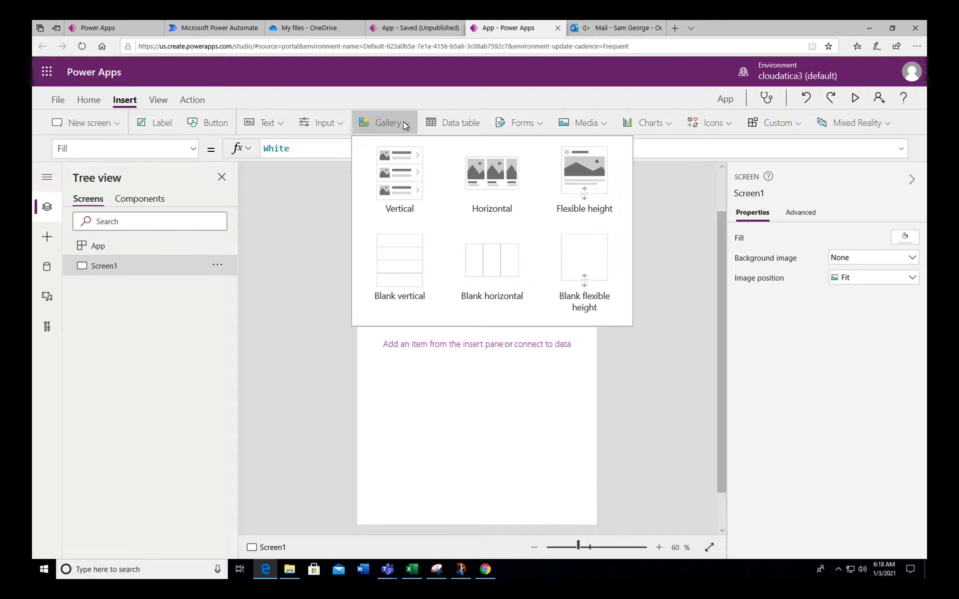
{"action": "left_click", "coordinate": [401, 186]}
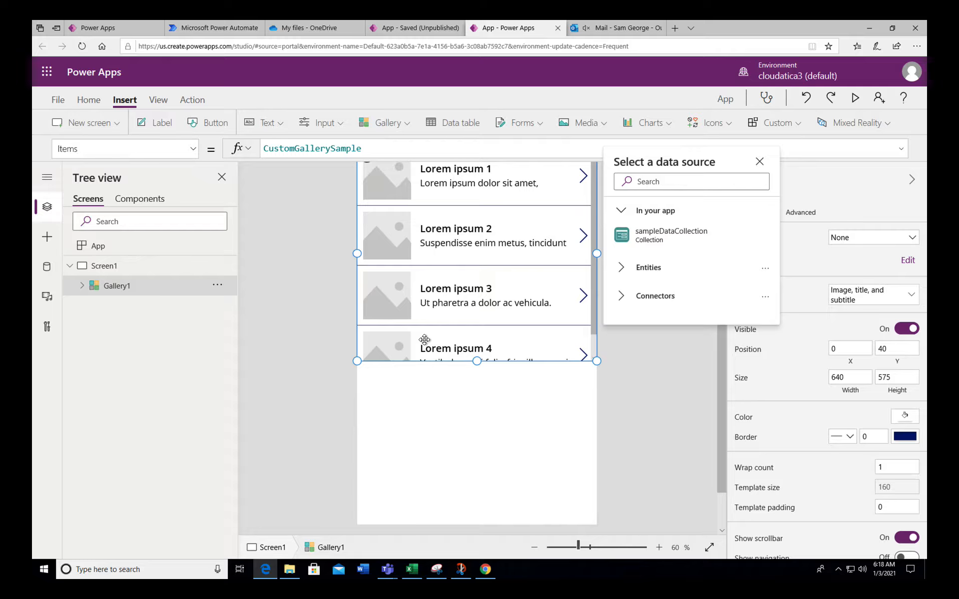
{"action": "left_click_drag", "start_coordinate": [429, 332], "coordinate": [413, 404]}
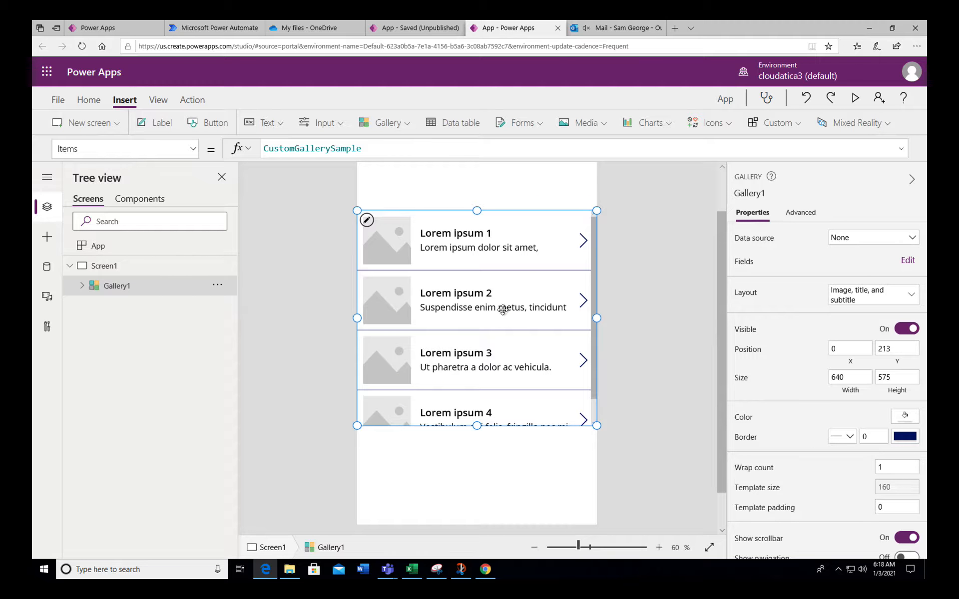
Set the gallery's layout to Title and subtitle.
{"action": "left_click", "coordinate": [912, 296]}
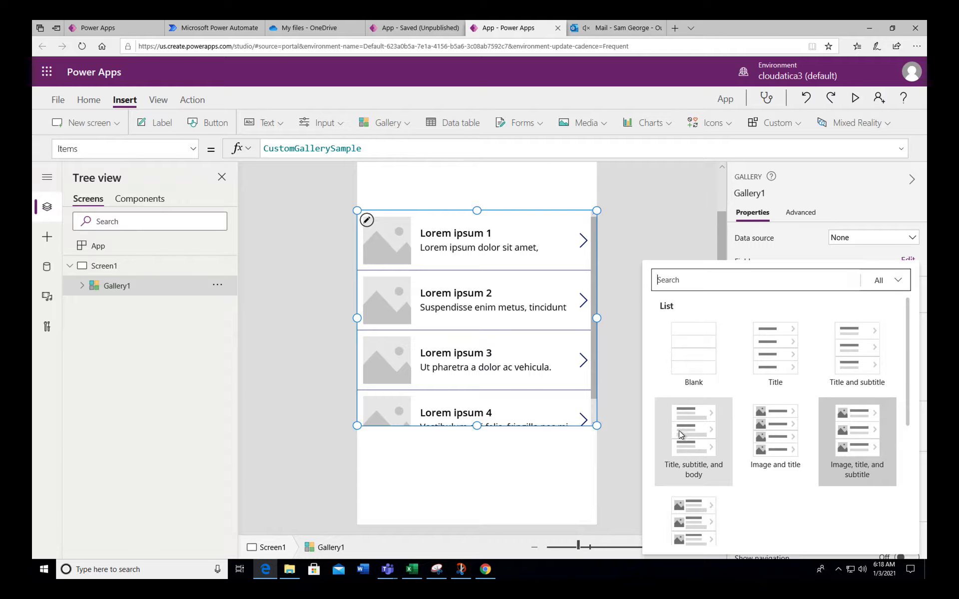
{"action": "left_click", "coordinate": [862, 344]}
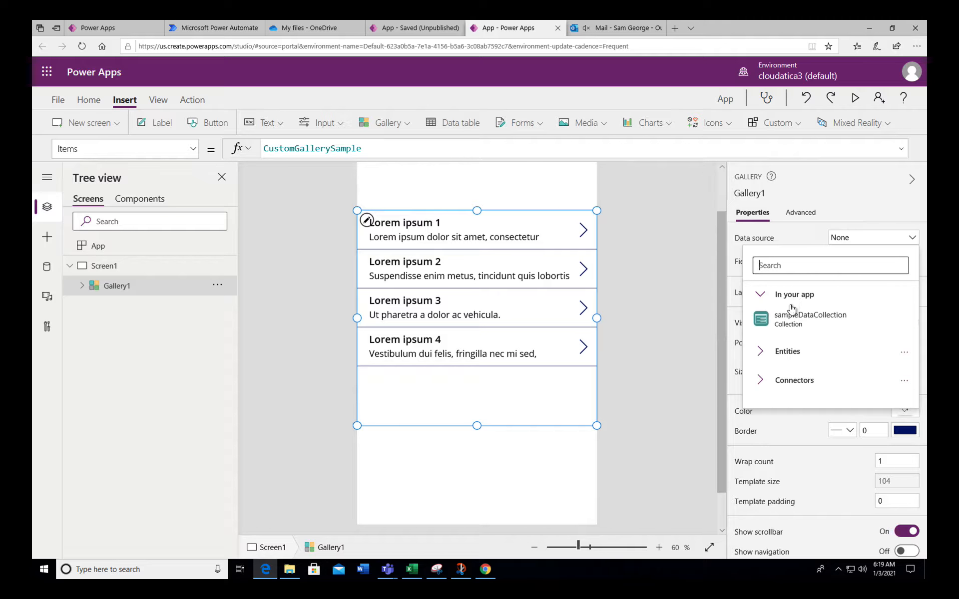
Connect the gallery to sampleDataCollection and set its title label's text to ThisItem.Title.
{"action": "left_click", "coordinate": [808, 317]}
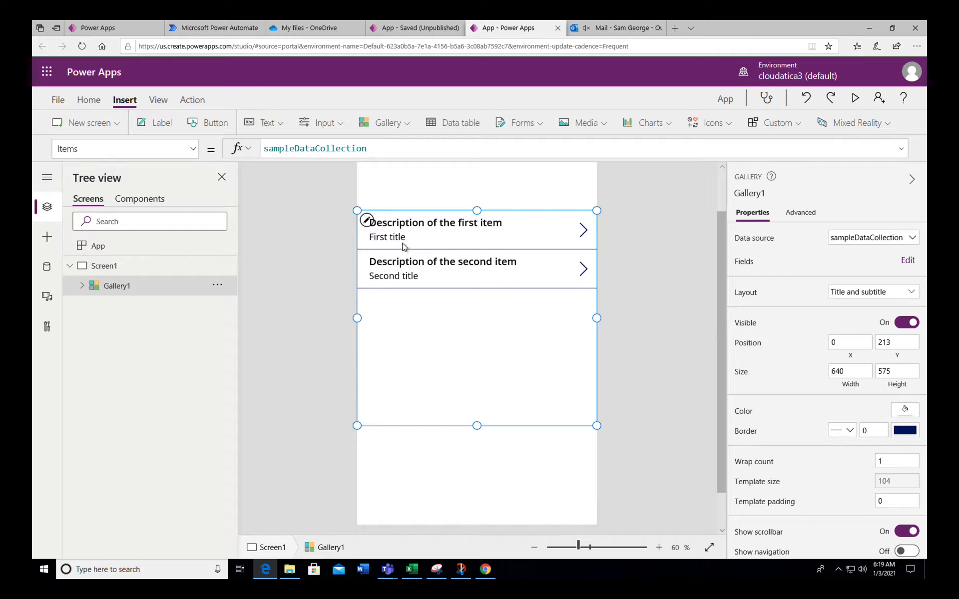
{"action": "left_click", "coordinate": [404, 223]}
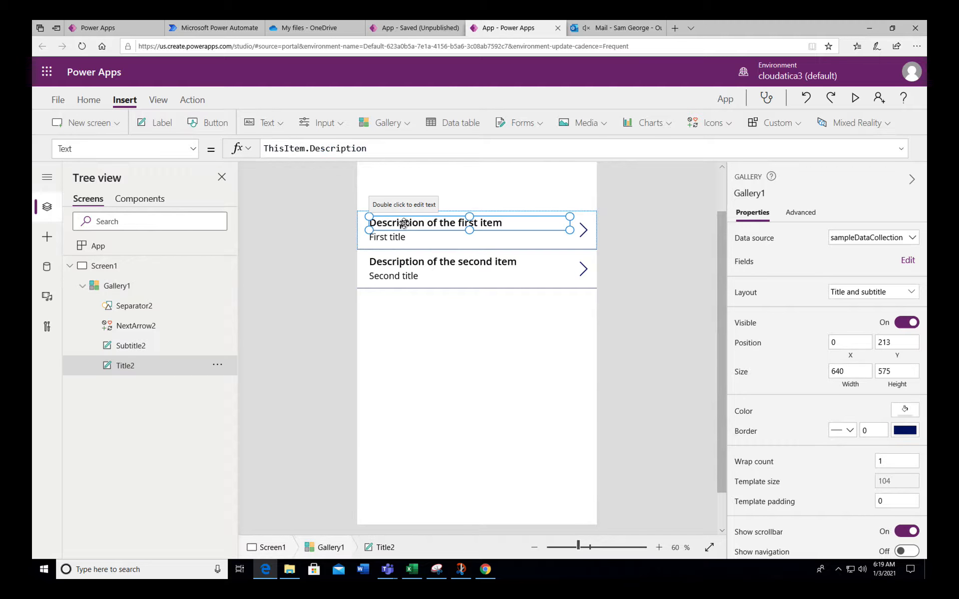
{"action": "double_click", "coordinate": [325, 150]}
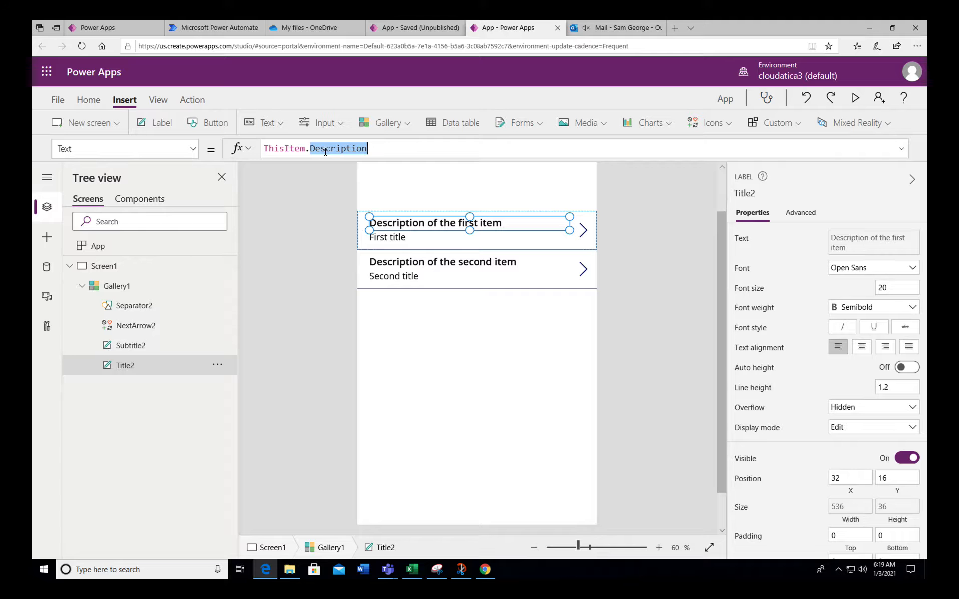
{"action": "type", "text": "title"}
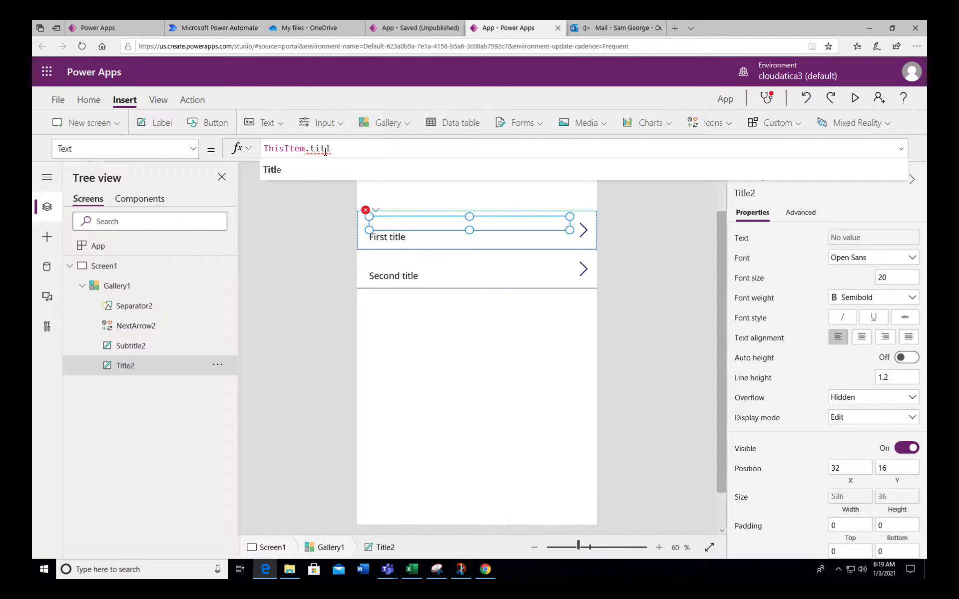
Set the gallery's subtitle label text to ThisItem.Description.
{"action": "left_click", "coordinate": [382, 238]}
{"action": "double_click", "coordinate": [326, 149]}
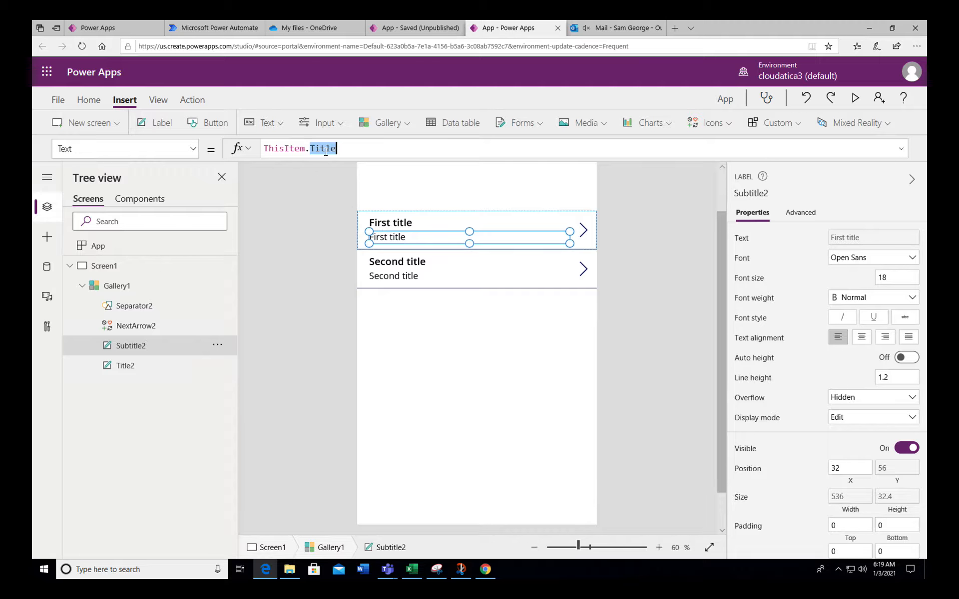
{"action": "type", "text": "desci"}
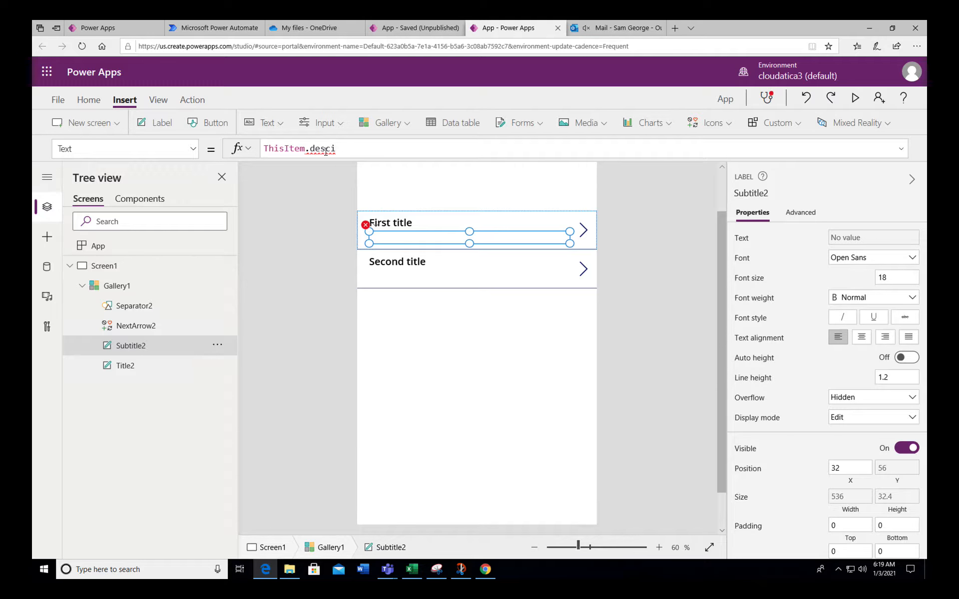
{"action": "key", "text": "BackSpace"}
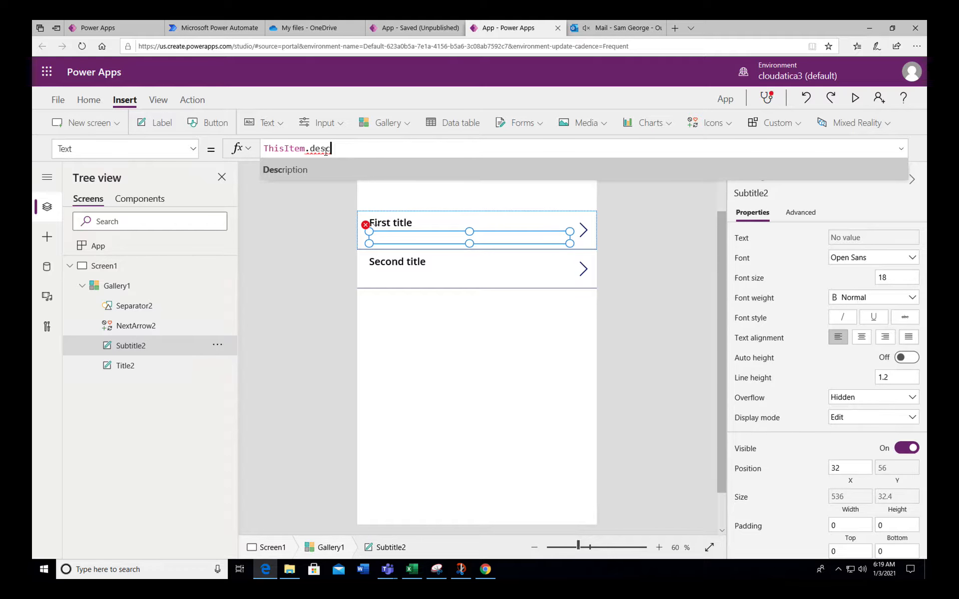
{"action": "left_click", "coordinate": [320, 172]}
{"action": "left_click", "coordinate": [442, 388]}
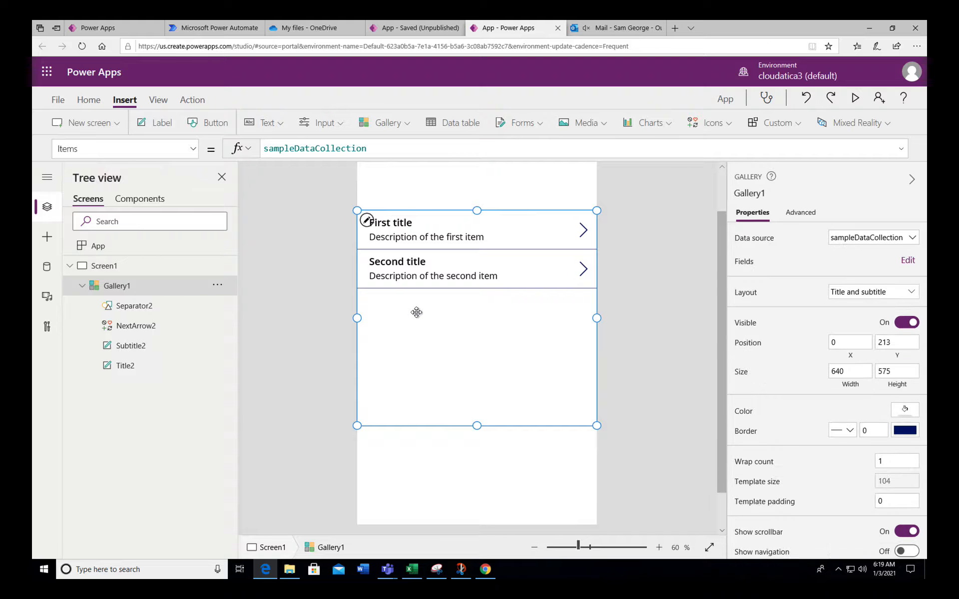
Move the whole gallery up on the screen to a Y position of about 105.
{"action": "left_click", "coordinate": [452, 218]}
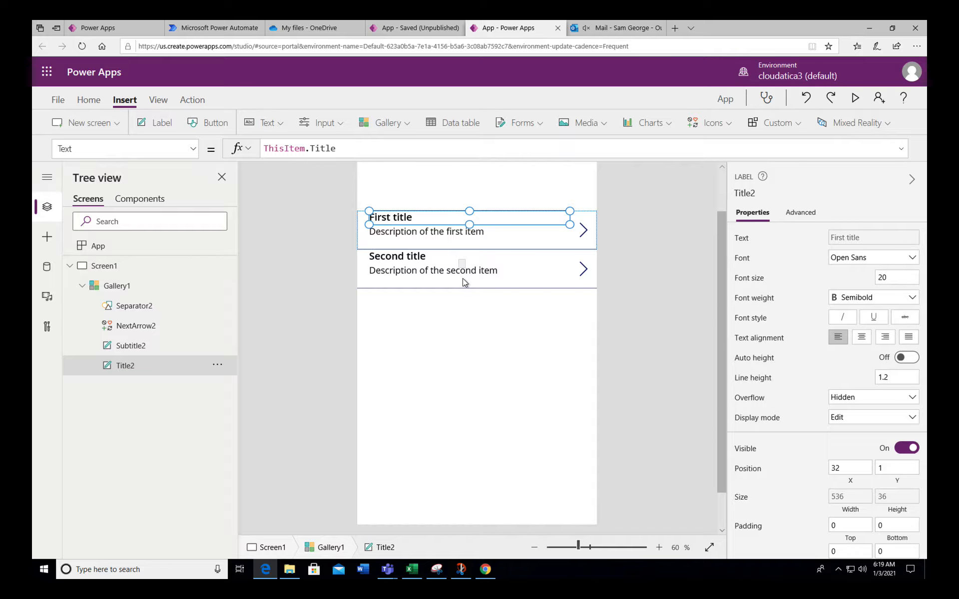
{"action": "left_click", "coordinate": [473, 323]}
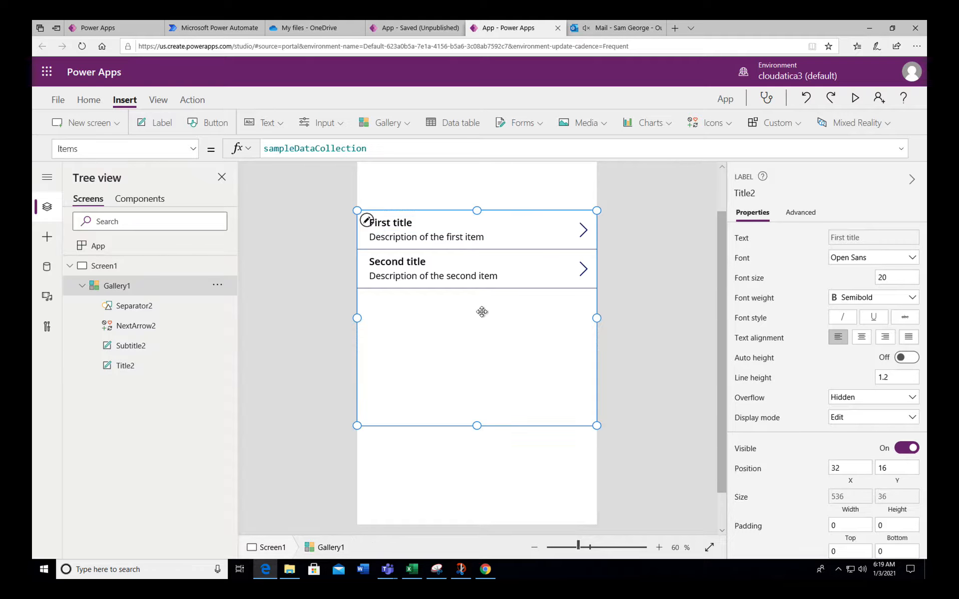
{"action": "key", "text": "Up"}
{"action": "key", "text": "Up"}
{"action": "key", "text": "Up"}
{"action": "key", "text": "Up"}
{"action": "key", "text": "Up"}
{"action": "key", "text": "Up"}
{"action": "key", "text": "Up"}
{"action": "key", "text": "Up"}
{"action": "key", "text": "Up"}
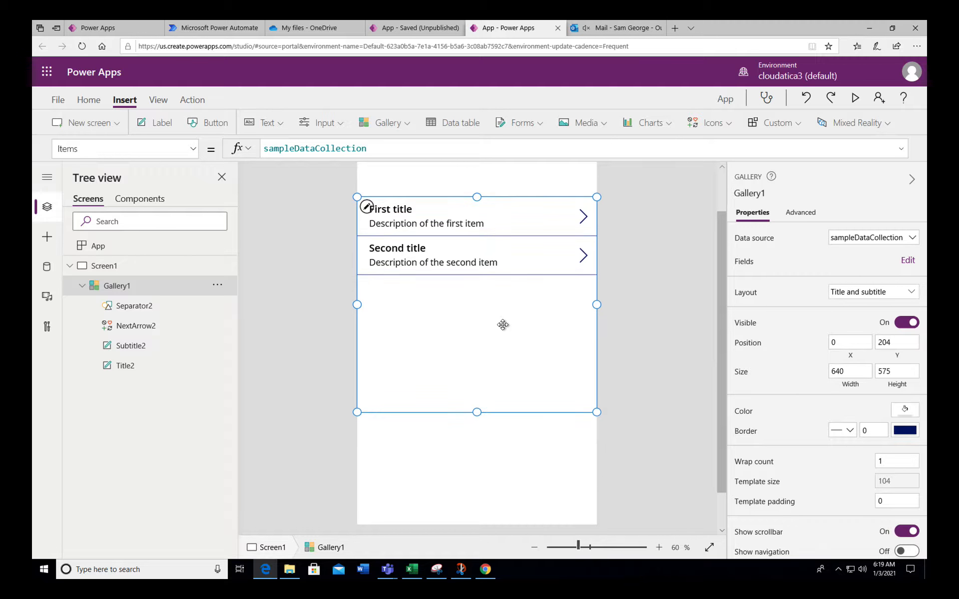
{"action": "key", "text": "Up"}
{"action": "key", "text": "Up"}
{"action": "key", "text": "Up"}
{"action": "key", "text": "Up"}
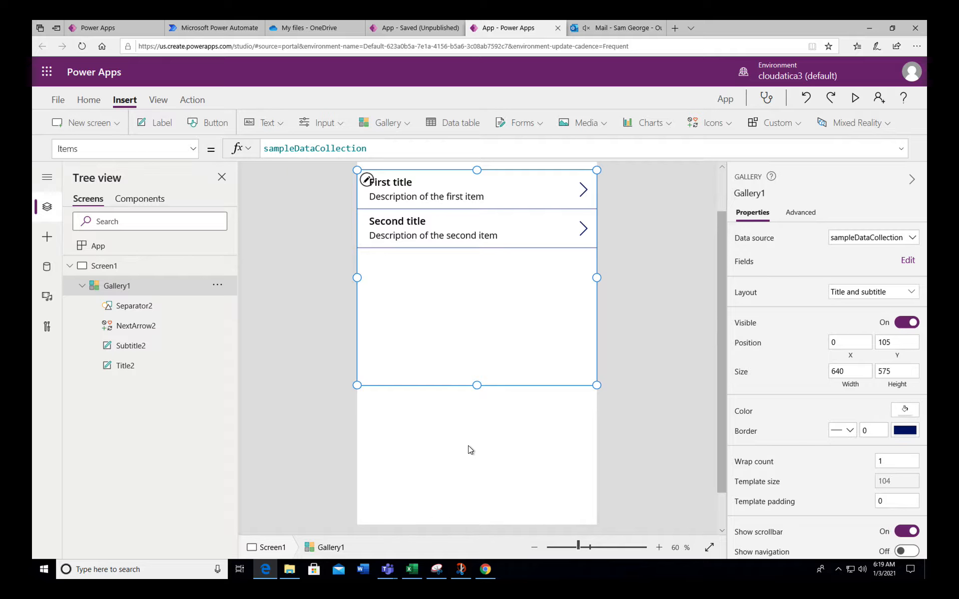
{"action": "left_click", "coordinate": [456, 455]}
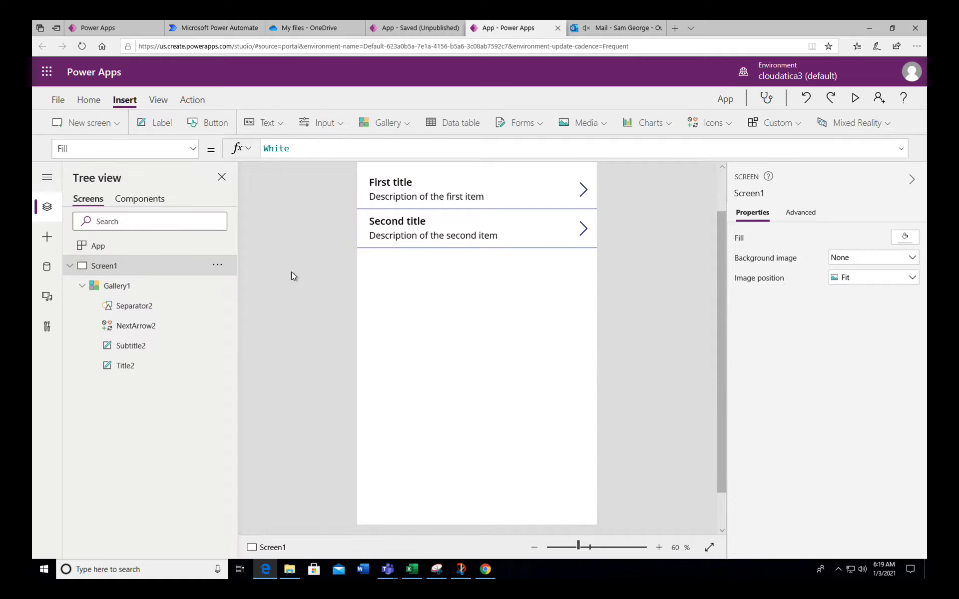
Insert a button on Screen1 and place it below the gallery's records at about X 21, Y 610.
{"action": "left_click", "coordinate": [207, 125]}
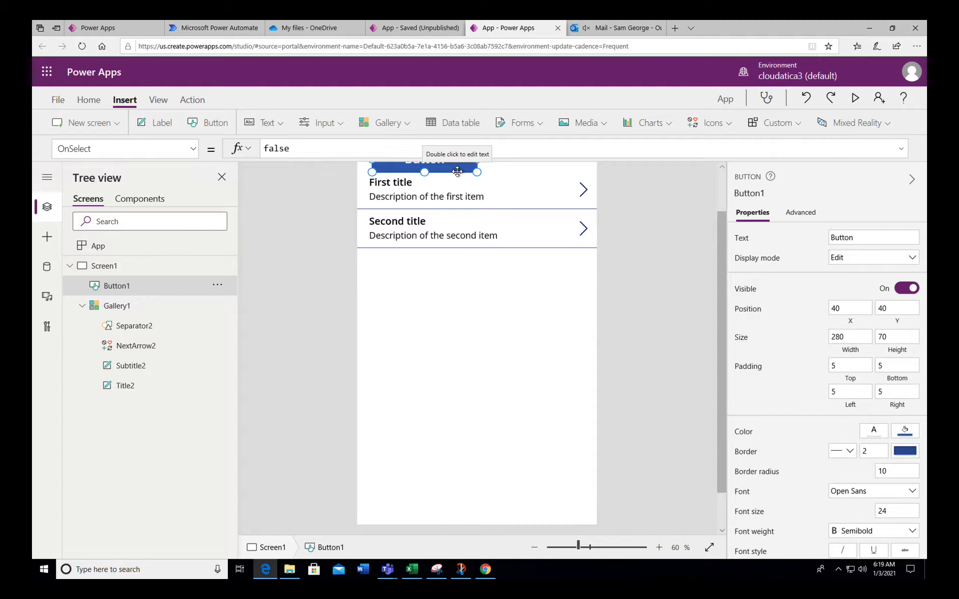
{"action": "left_click_drag", "start_coordinate": [447, 172], "coordinate": [449, 388]}
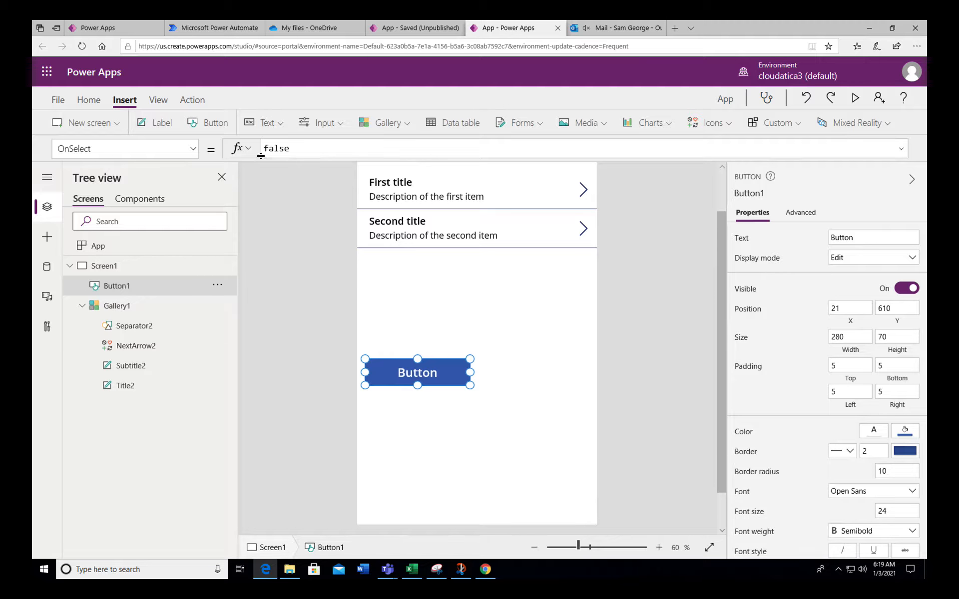
{"action": "double_click", "coordinate": [277, 148]}
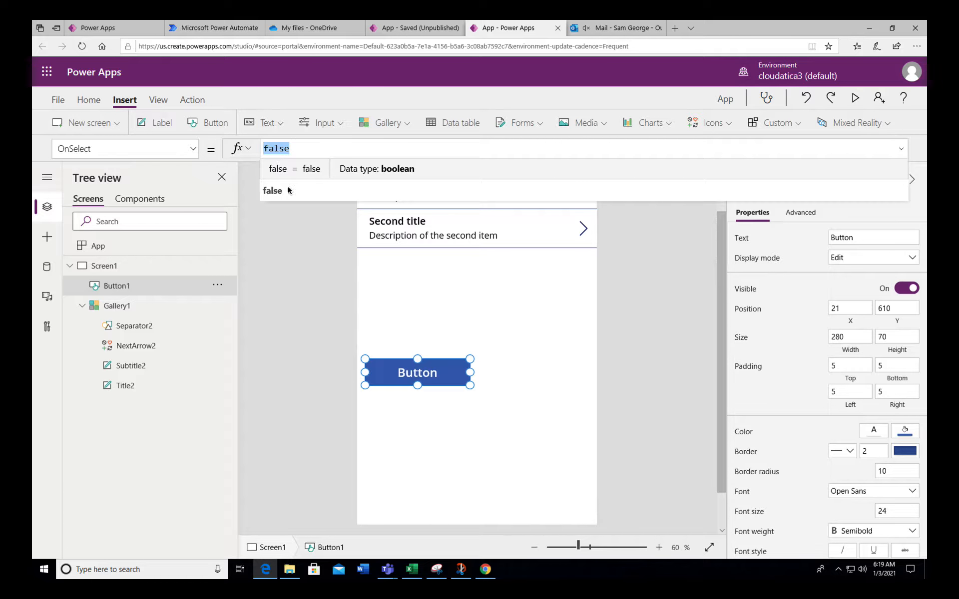
{"action": "left_click", "coordinate": [428, 371]}
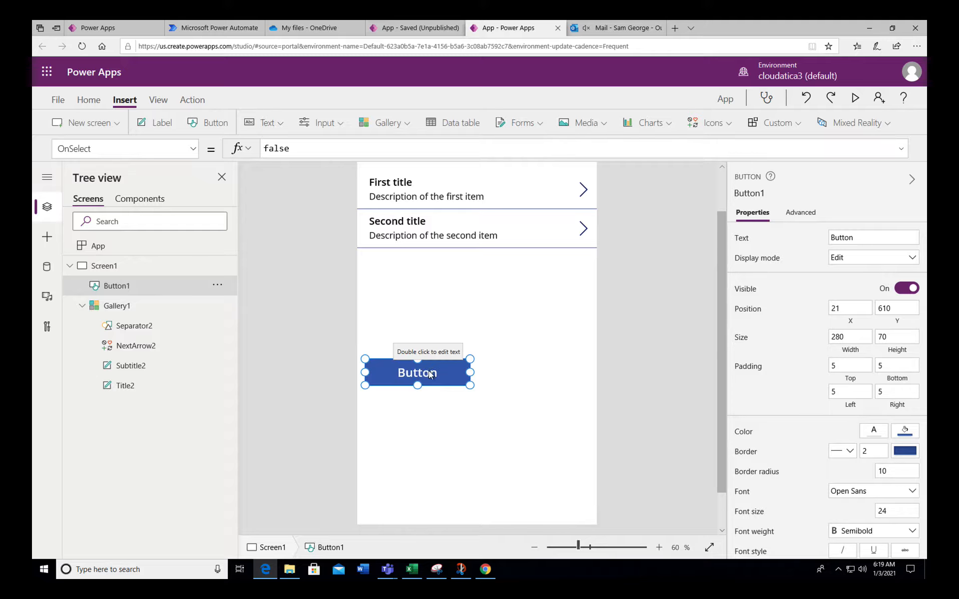
Change the new button's text to "Send".
{"action": "double_click", "coordinate": [429, 372]}
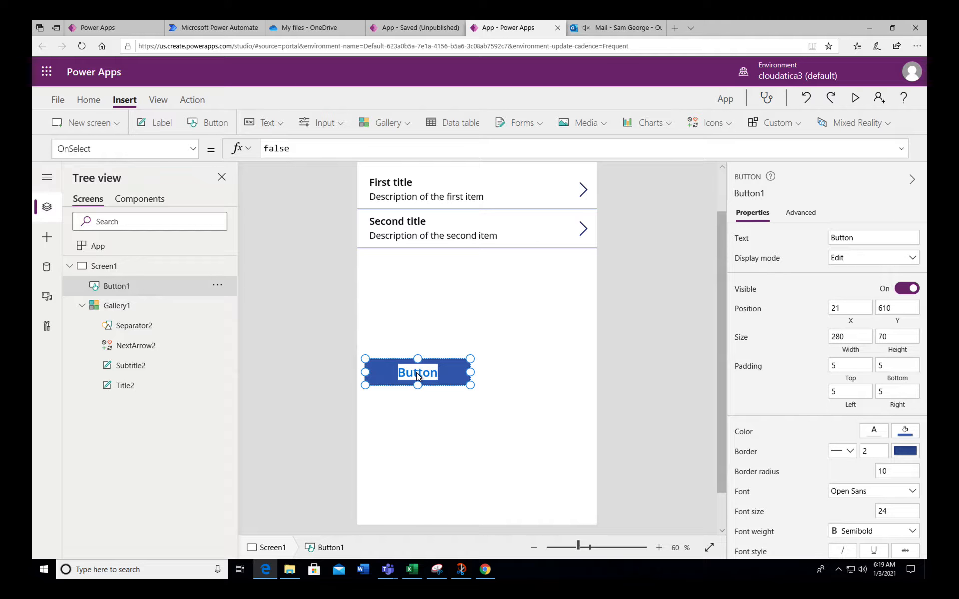
{"action": "type", "text": "Export"}
{"action": "key", "text": "BackSpace"}
{"action": "key", "text": "BackSpace"}
{"action": "key", "text": "BackSpace"}
{"action": "key", "text": "BackSpace"}
{"action": "key", "text": "BackSpace"}
{"action": "key", "text": "BackSpace"}
{"action": "type", "text": "Send"}
{"action": "double_click", "coordinate": [437, 374]}
{"action": "left_click", "coordinate": [193, 148]}
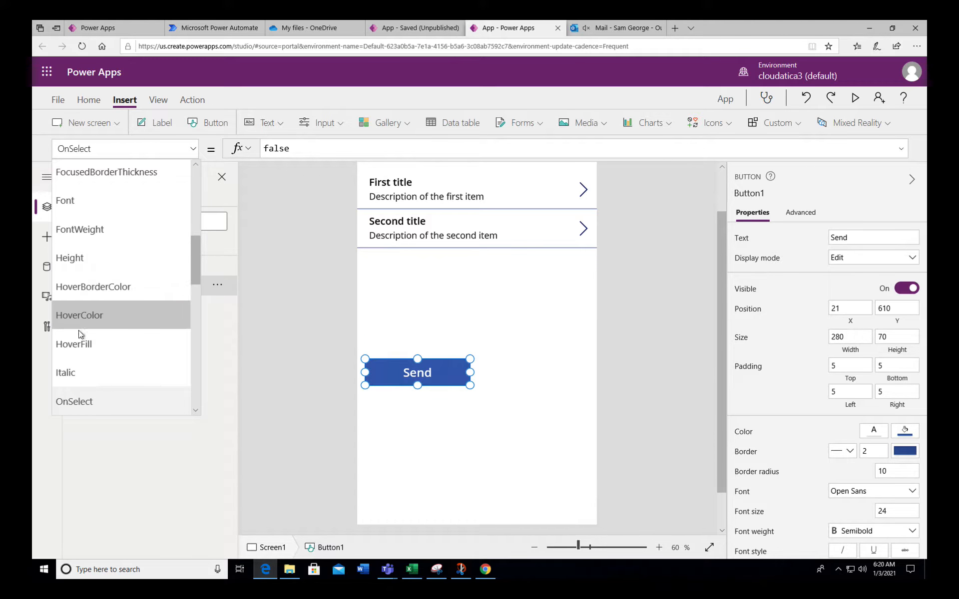
{"action": "scroll", "coordinate": [111, 338], "scroll_direction": "up", "scroll_amount": 5}
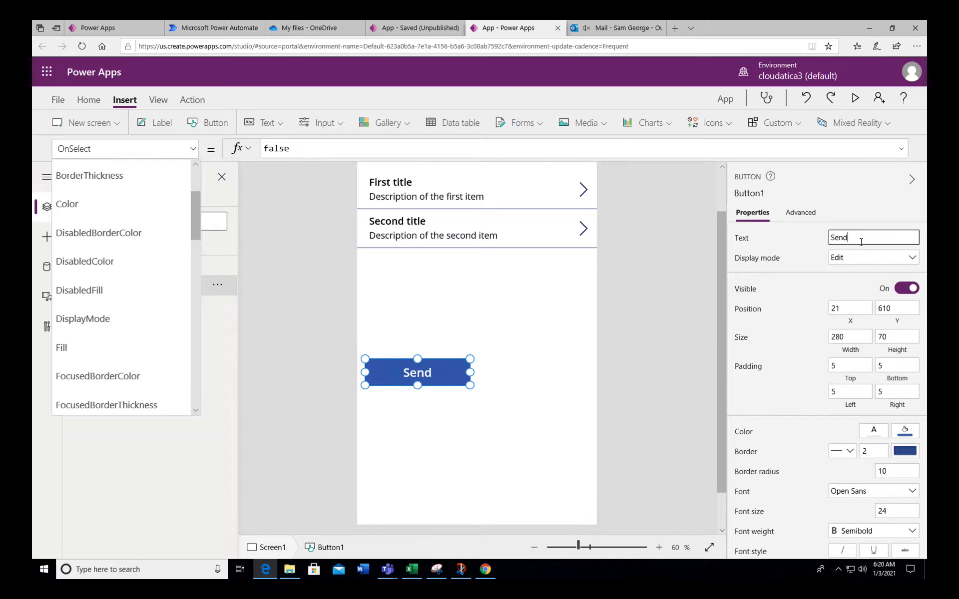
{"action": "type", "text": "as CSV"}
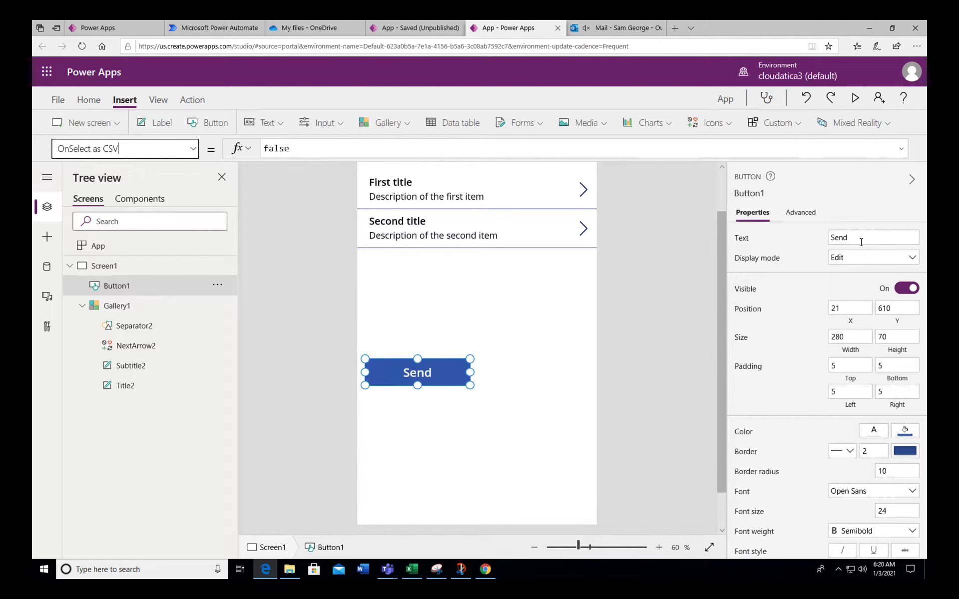
Extend the button's text to "Send as CSV".
{"action": "left_click", "coordinate": [860, 238]}
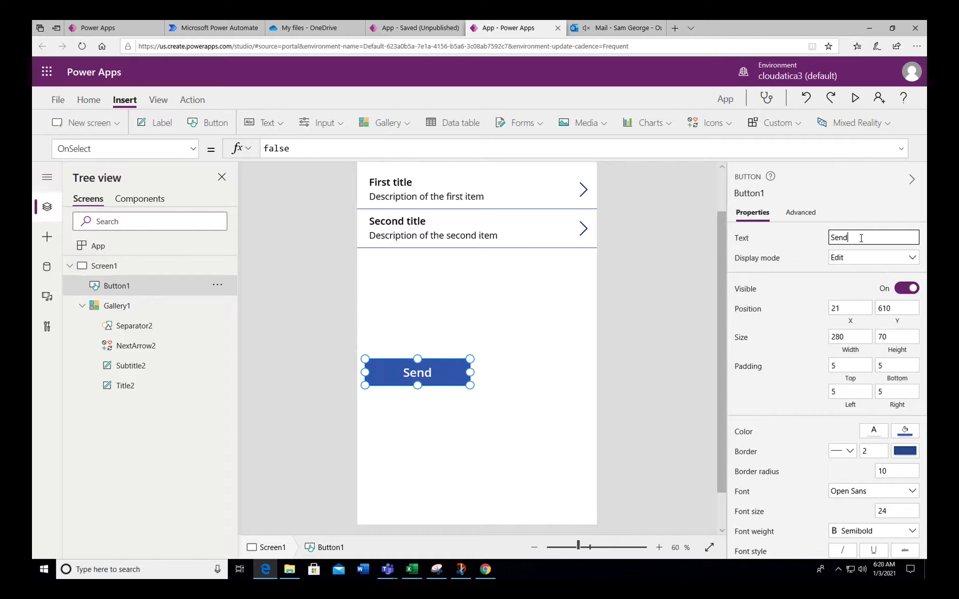
{"action": "type", "text": "as CSV"}
{"action": "left_click", "coordinate": [515, 390]}
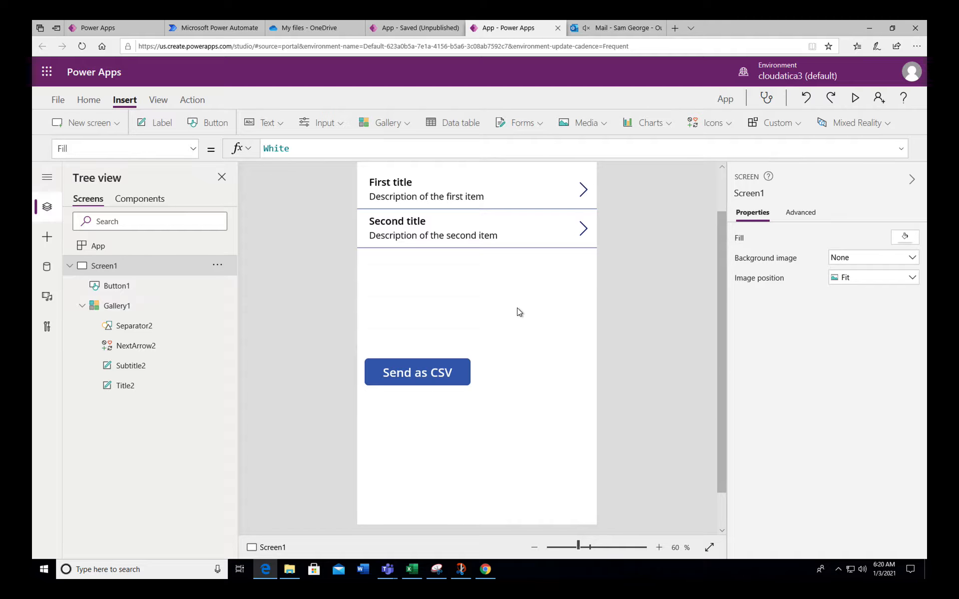
Shorten the gallery to a height of about 445 so that it ends above the Send as CSV button.
{"action": "left_click_drag", "start_coordinate": [721, 263], "coordinate": [726, 217]}
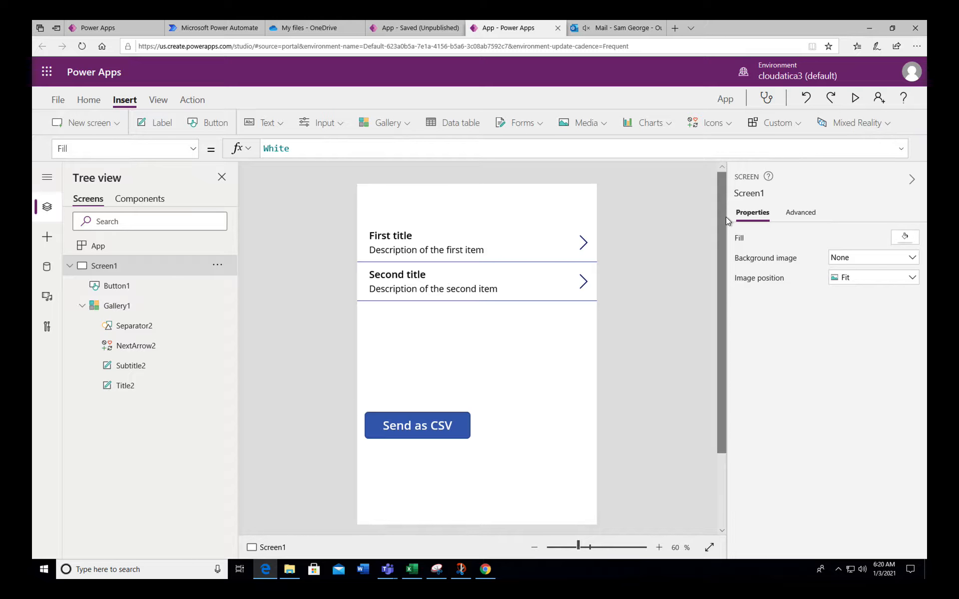
{"action": "left_click", "coordinate": [445, 432]}
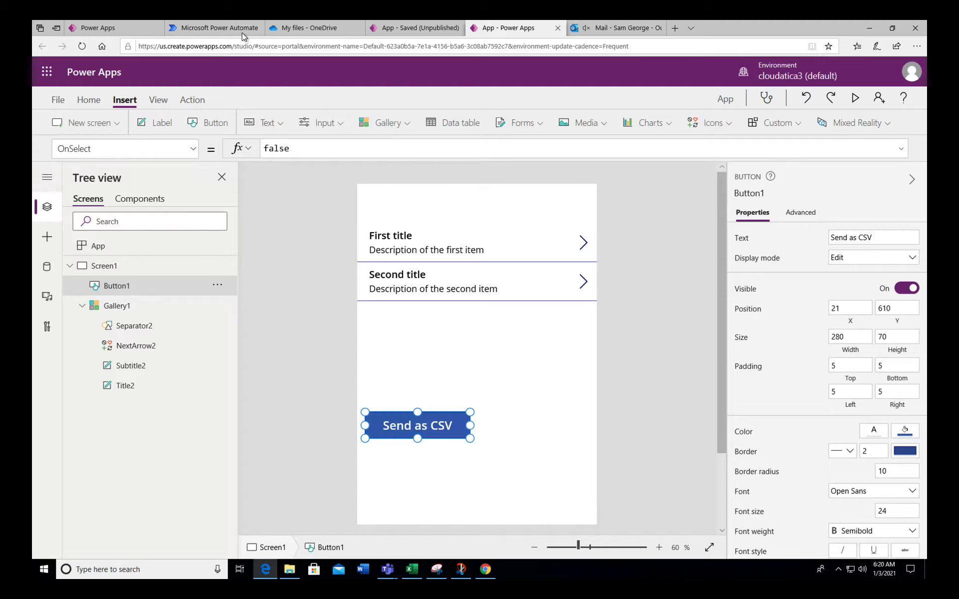
{"action": "mouse_move", "coordinate": [241, 32]}
{"action": "left_click", "coordinate": [451, 301]}
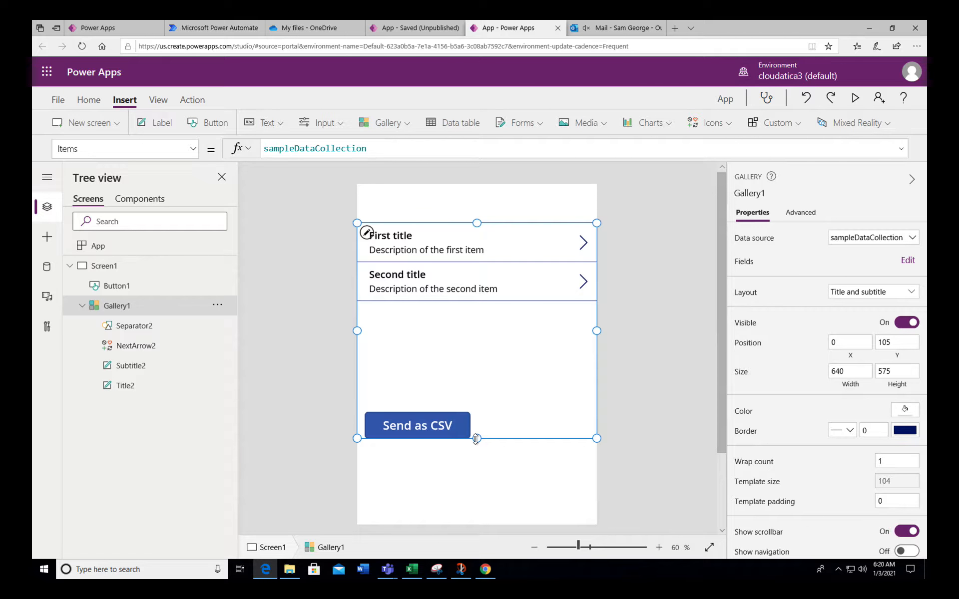
{"action": "left_click_drag", "start_coordinate": [476, 439], "coordinate": [477, 390]}
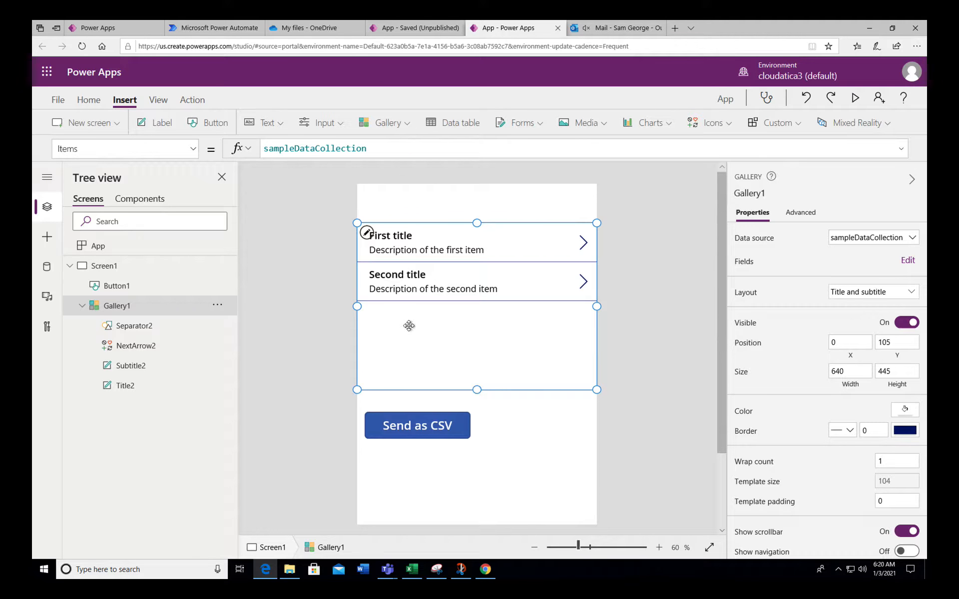
Switch to Power Automate and start a blank instant cloud flow with the PowerApps trigger, skipping the naming dialog.
{"action": "left_click", "coordinate": [223, 27]}
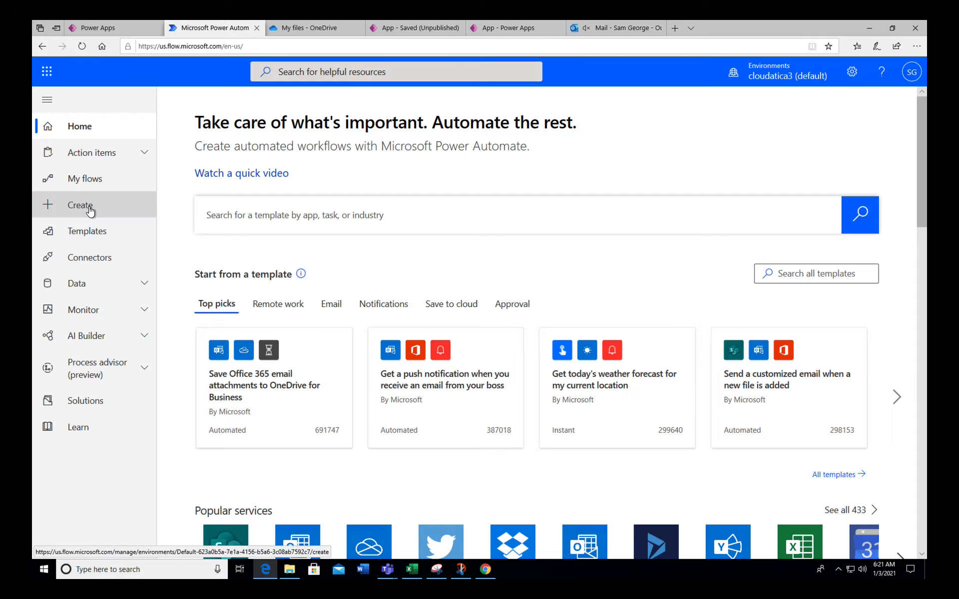
{"action": "left_click", "coordinate": [74, 209]}
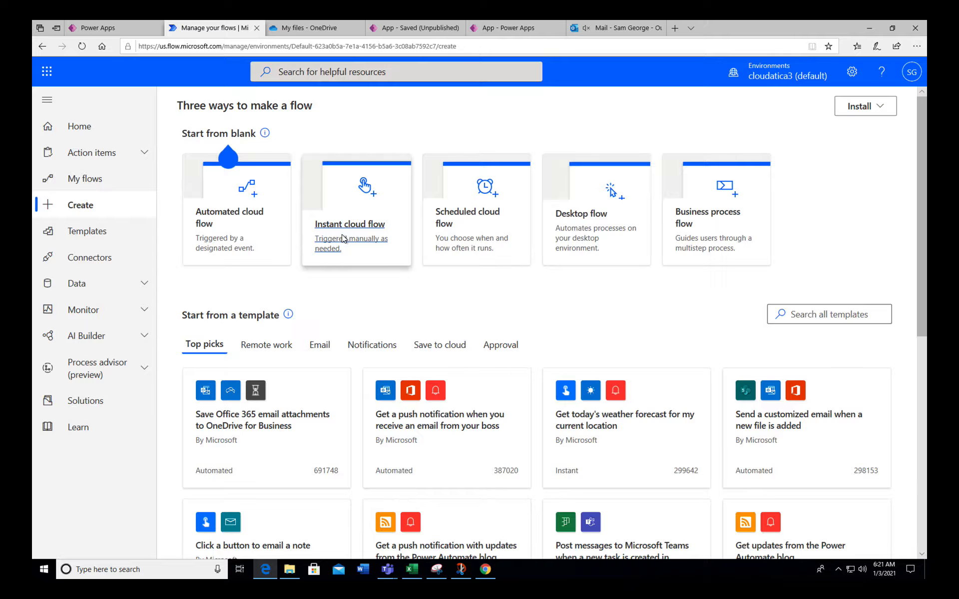
{"action": "left_click", "coordinate": [342, 237]}
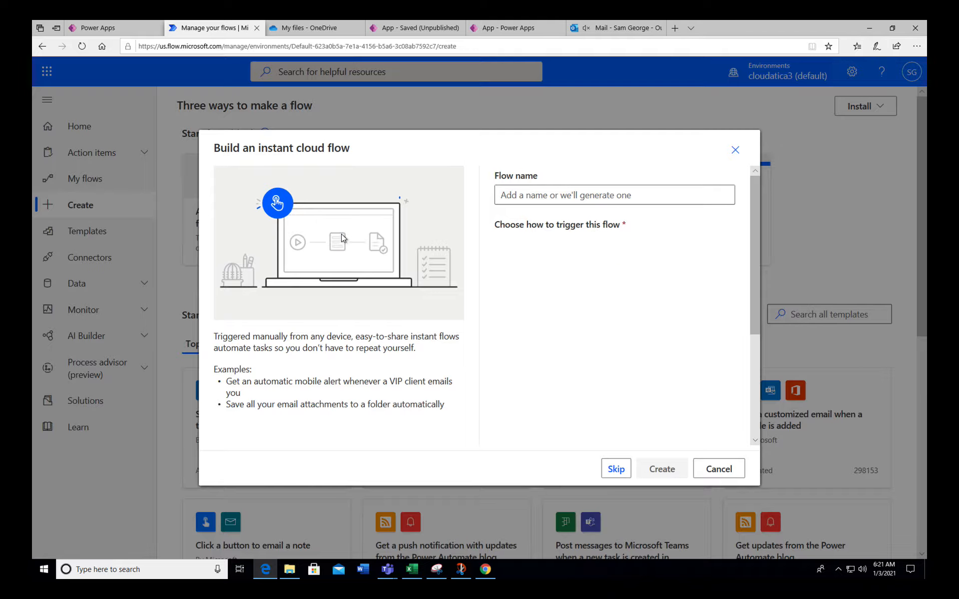
{"action": "left_click", "coordinate": [616, 470]}
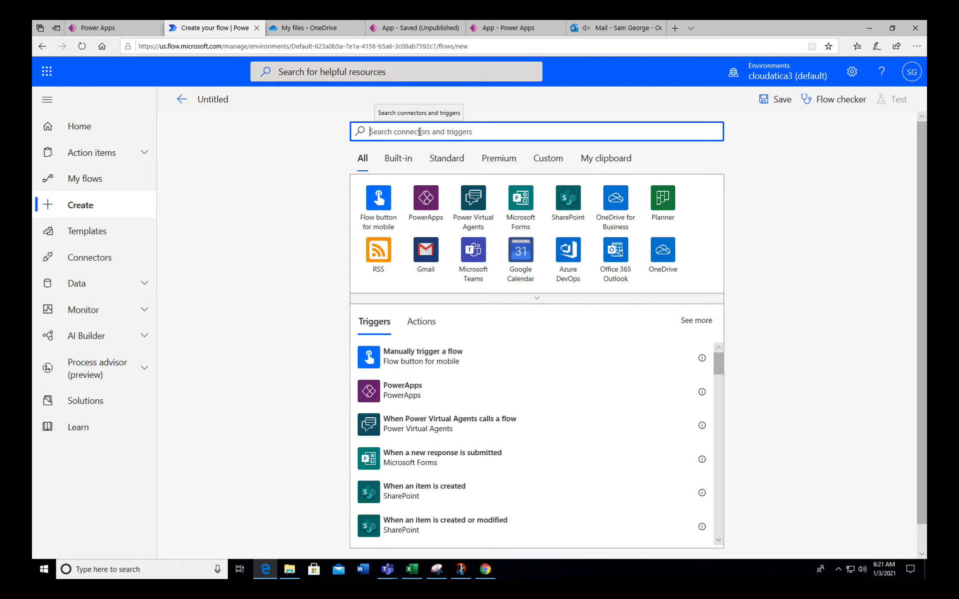
{"action": "left_click", "coordinate": [424, 201]}
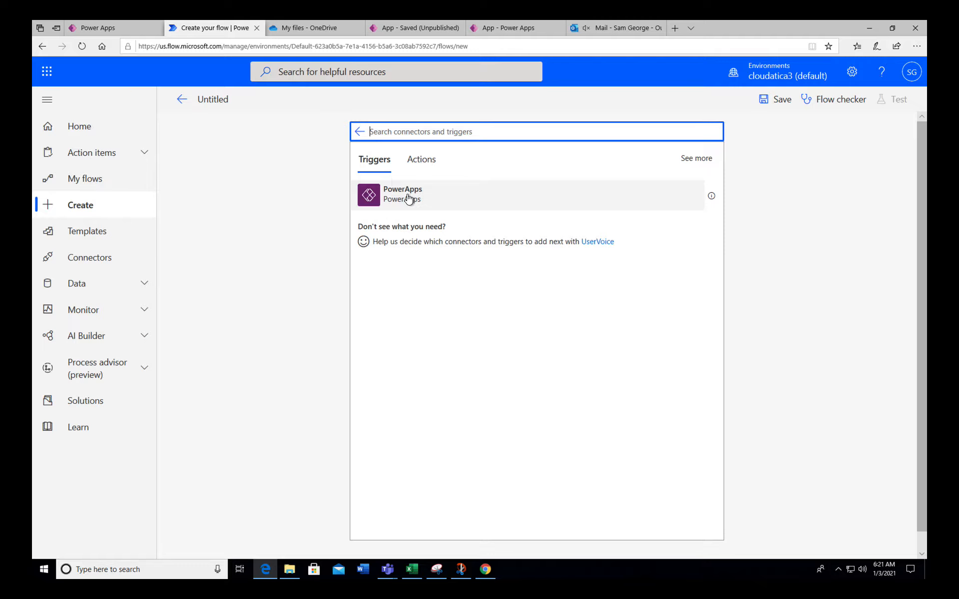
{"action": "left_click", "coordinate": [408, 198]}
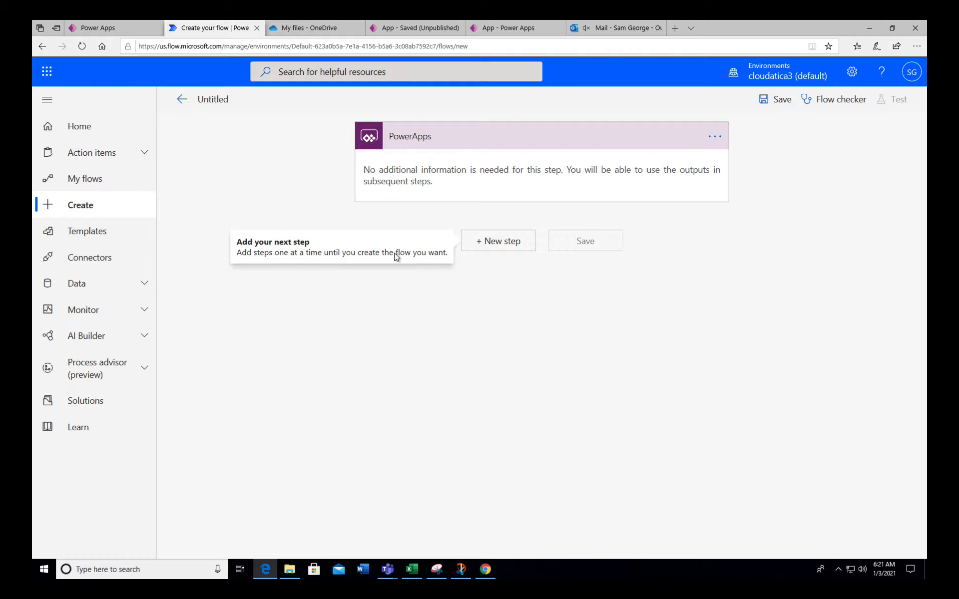
{"action": "left_click", "coordinate": [500, 242]}
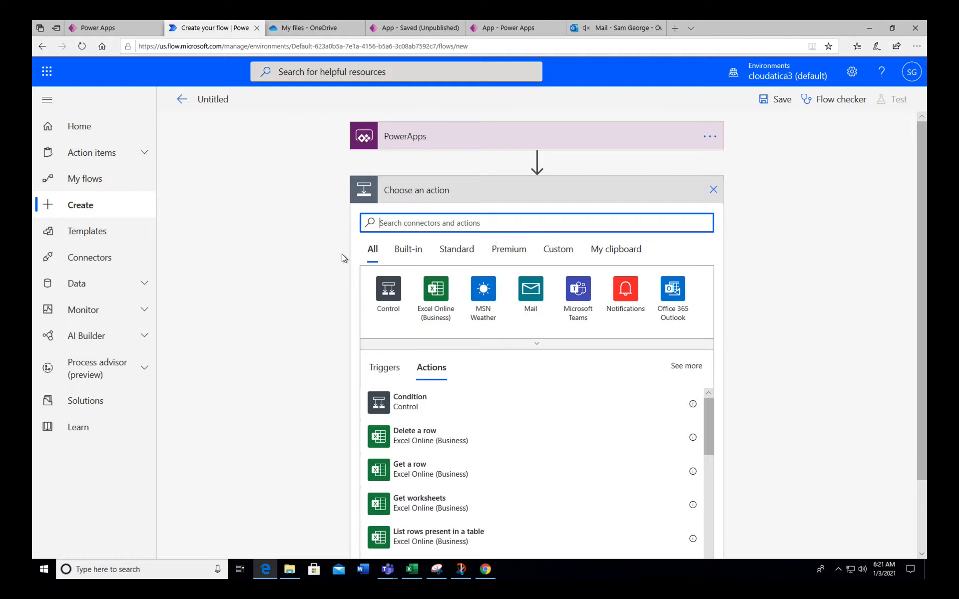
{"action": "type", "text": "compose"}
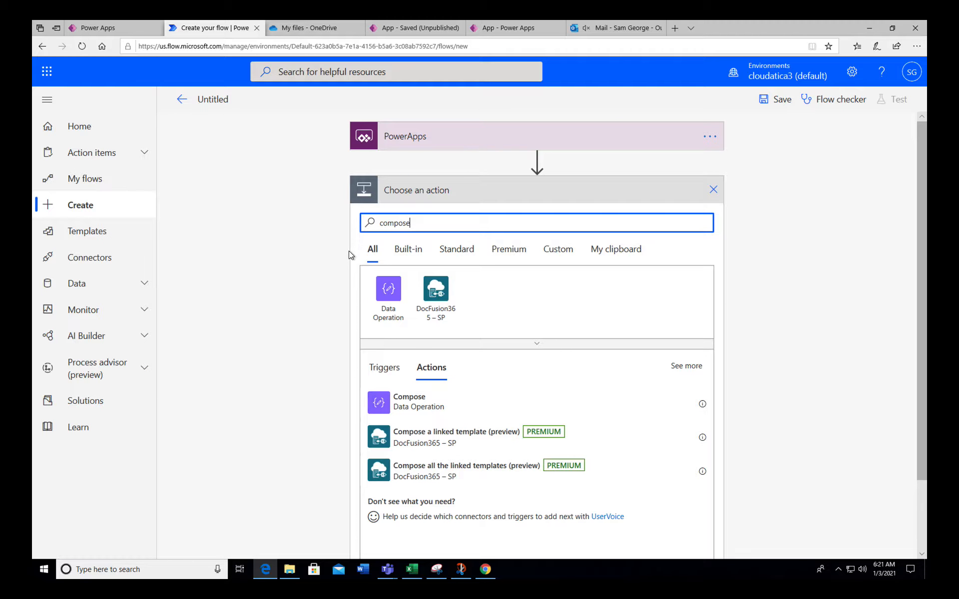
{"action": "left_click", "coordinate": [390, 292]}
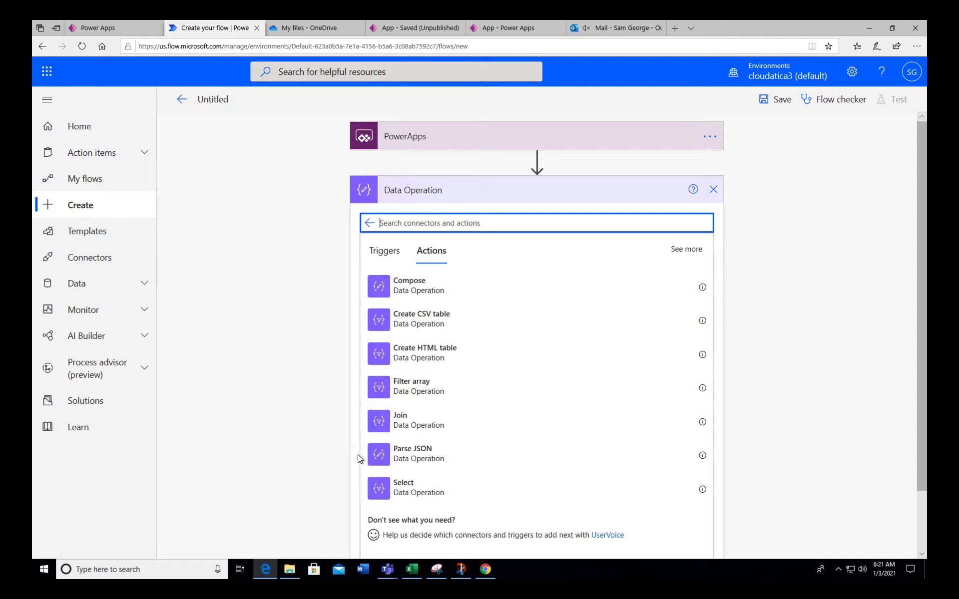
{"action": "left_click", "coordinate": [432, 457]}
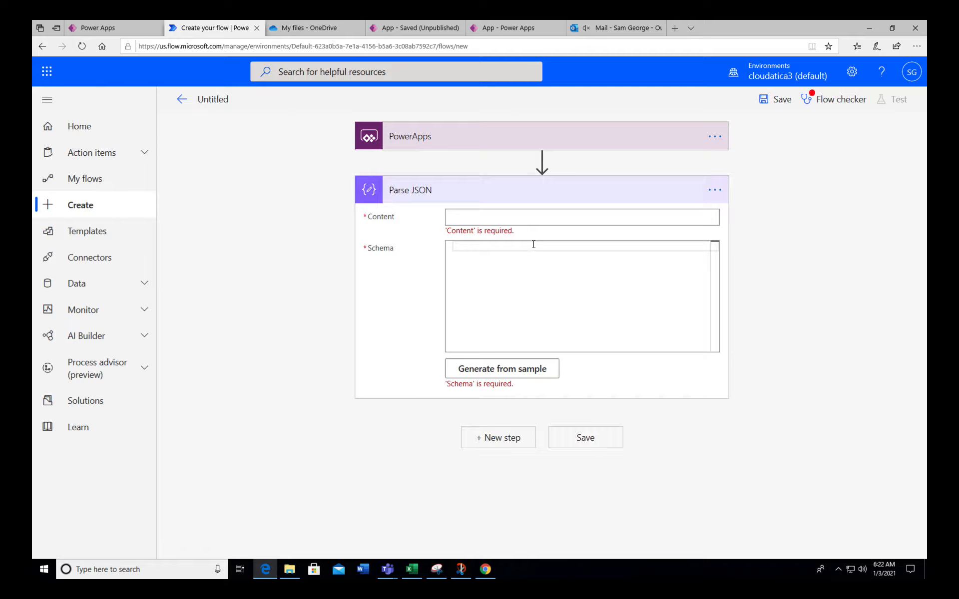
{"action": "mouse_move", "coordinate": [544, 161]}
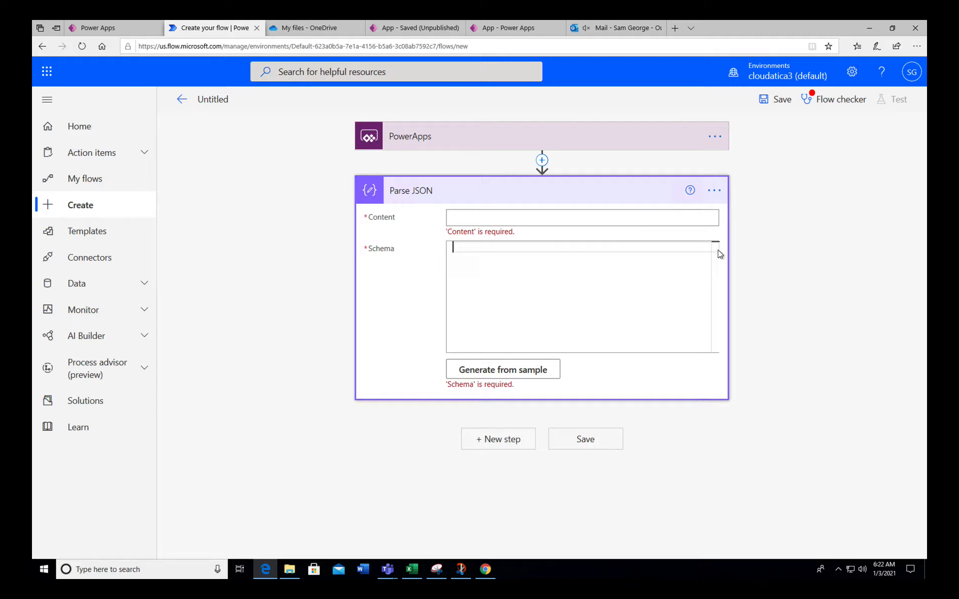
{"action": "left_click", "coordinate": [719, 191]}
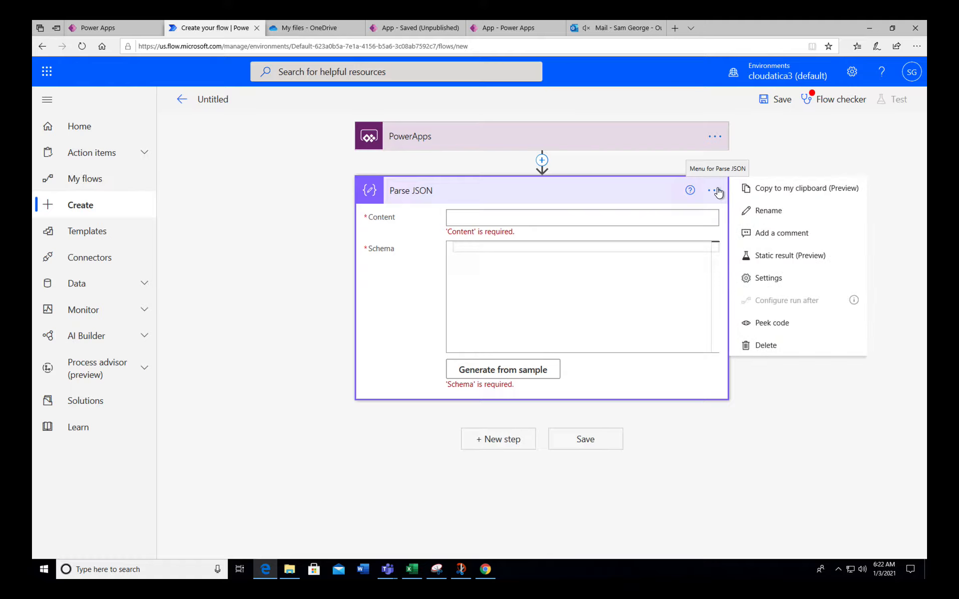
{"action": "left_click", "coordinate": [776, 346]}
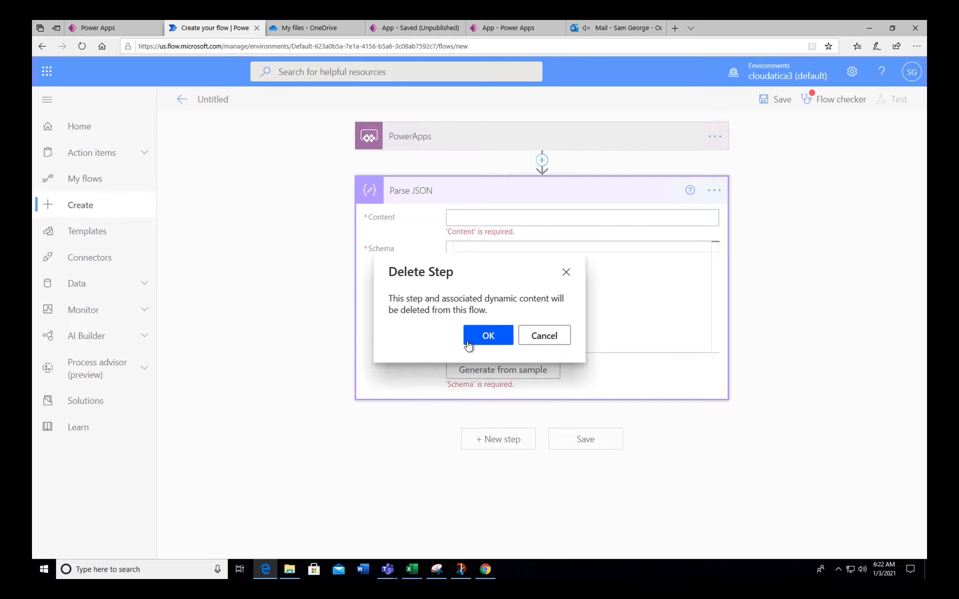
{"action": "left_click", "coordinate": [488, 339]}
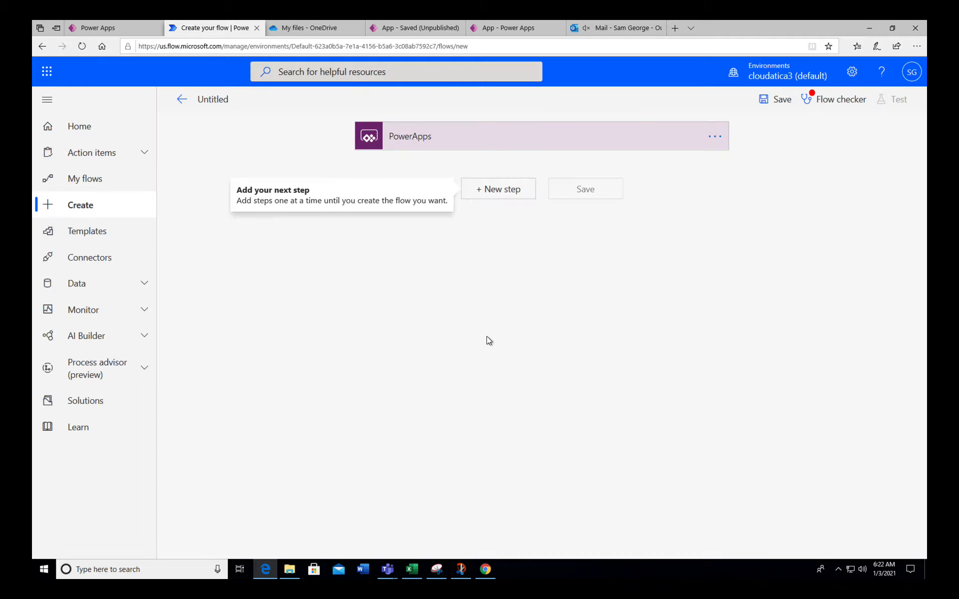
Add a Compose action after the PowerApps trigger, set its input to Ask in PowerApps, and save the flow.
{"action": "left_click", "coordinate": [508, 194]}
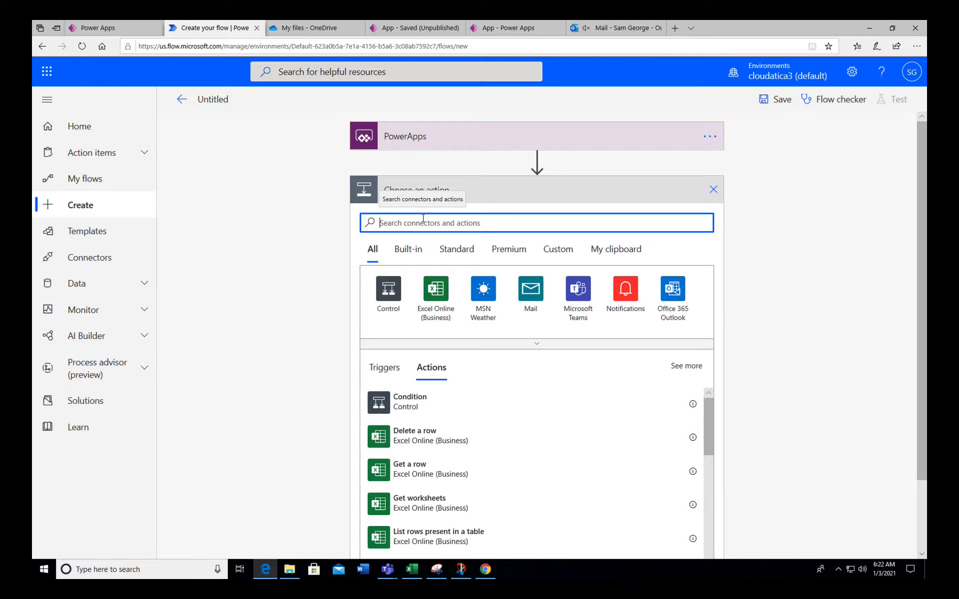
{"action": "type", "text": "compose"}
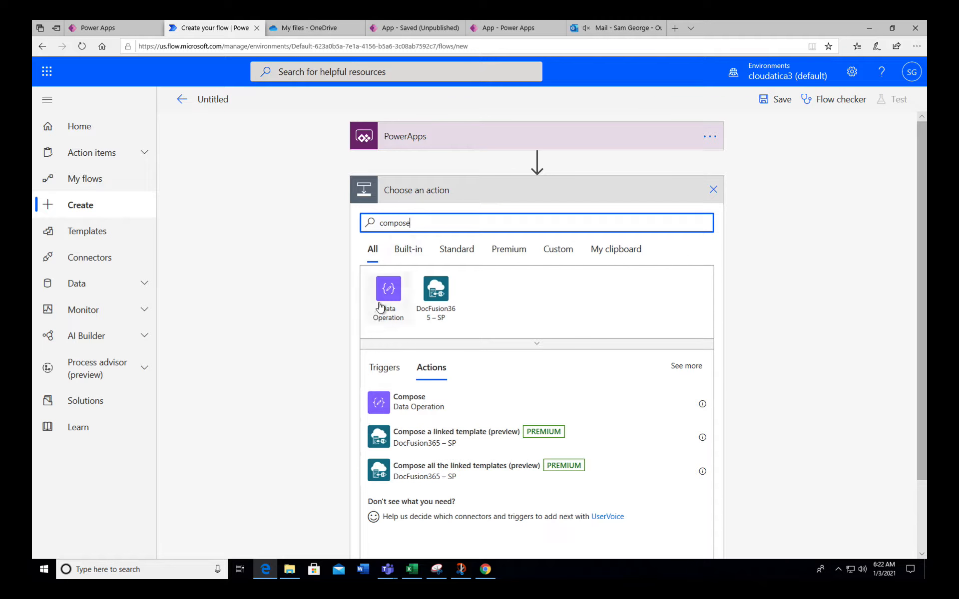
{"action": "left_click", "coordinate": [388, 403]}
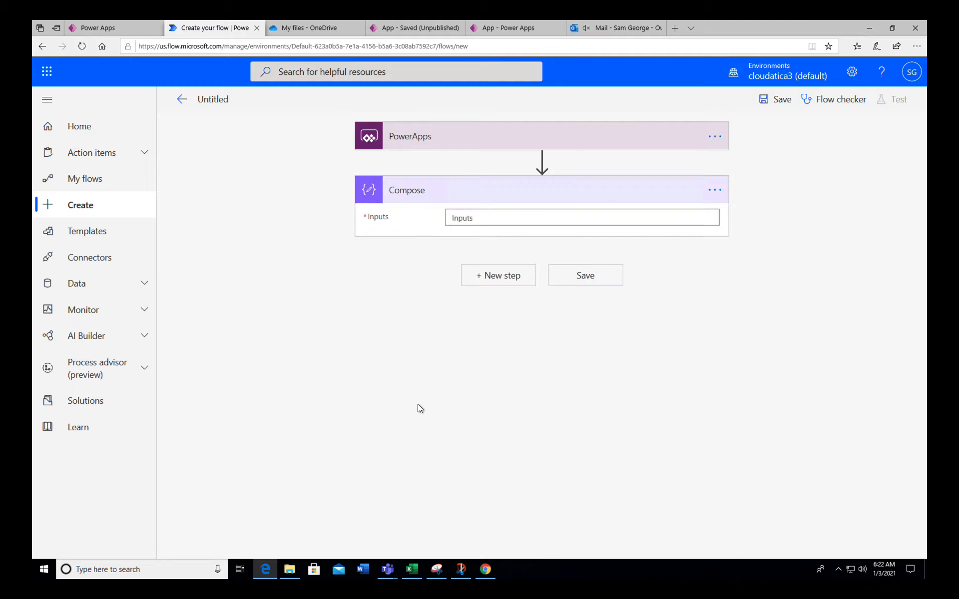
{"action": "left_click", "coordinate": [494, 218]}
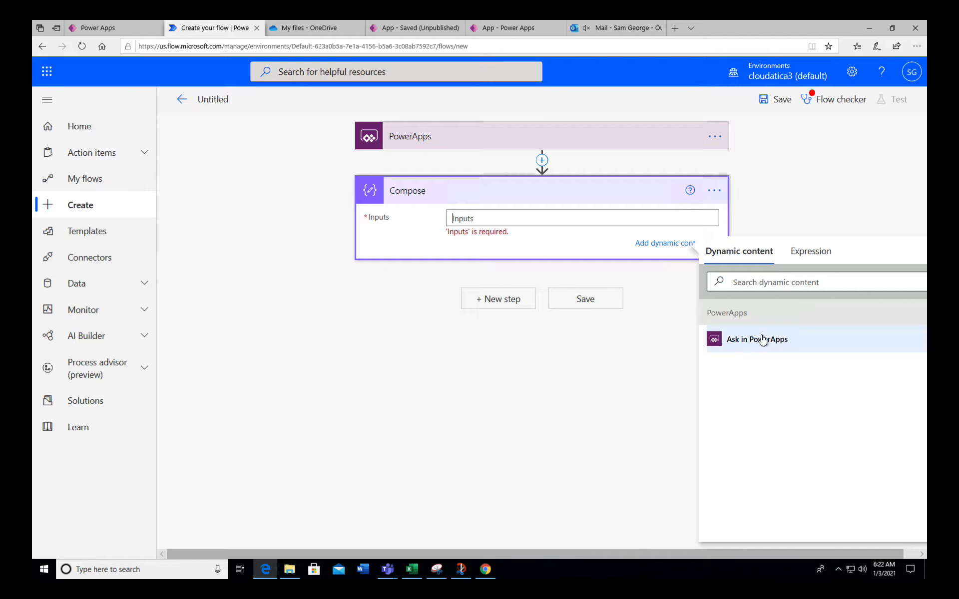
{"action": "left_click", "coordinate": [762, 341]}
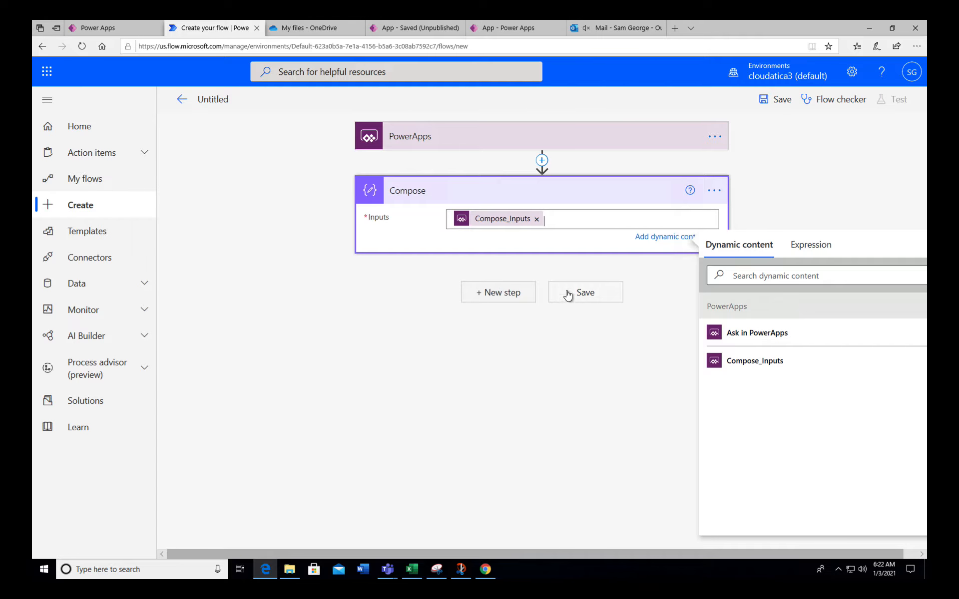
{"action": "left_click", "coordinate": [601, 304]}
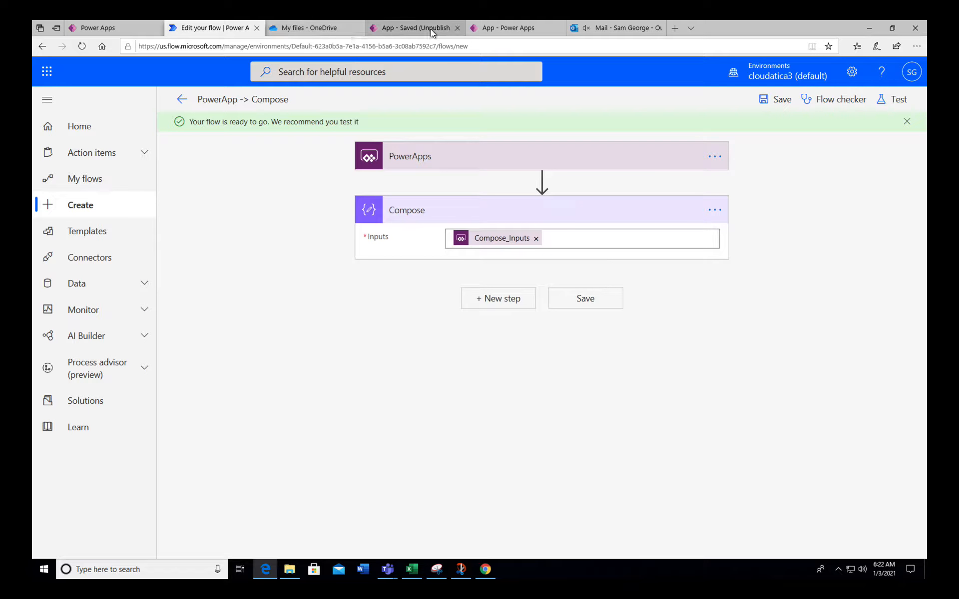
Switch to the Power Apps editor and show the flows available for the Send as CSV button.
{"action": "left_click", "coordinate": [412, 27]}
{"action": "left_click", "coordinate": [496, 28]}
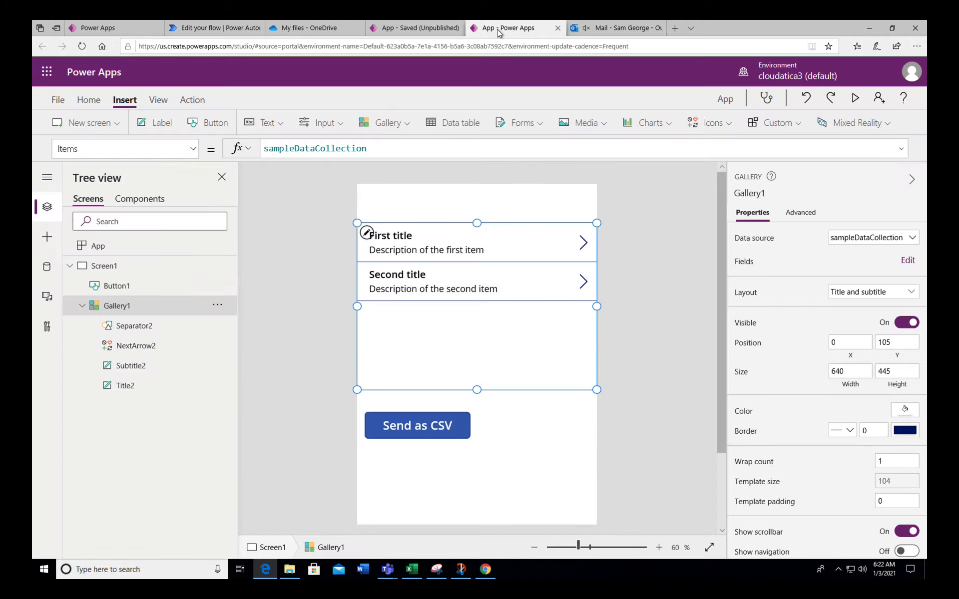
{"action": "left_click", "coordinate": [434, 424]}
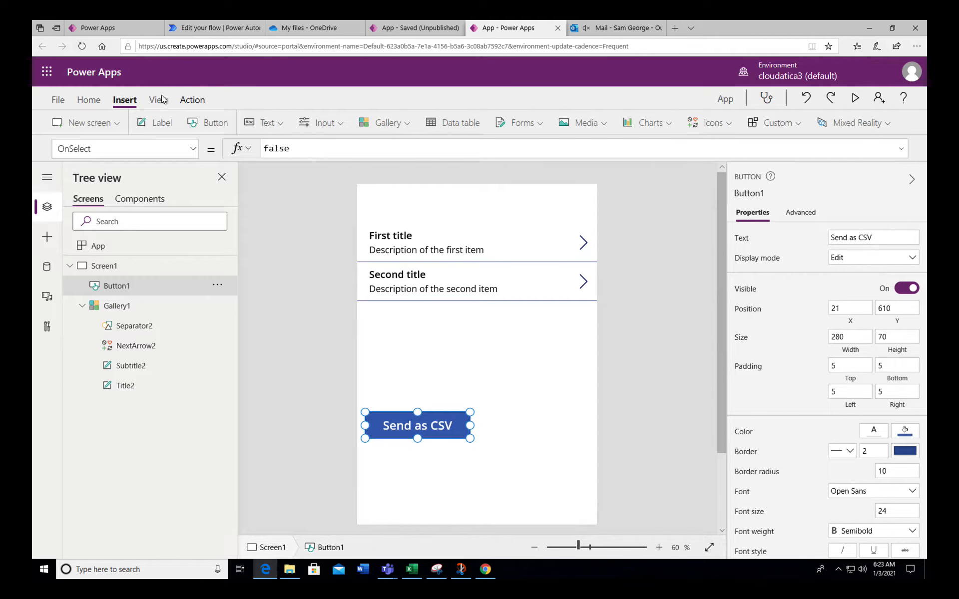
{"action": "left_click", "coordinate": [194, 102]}
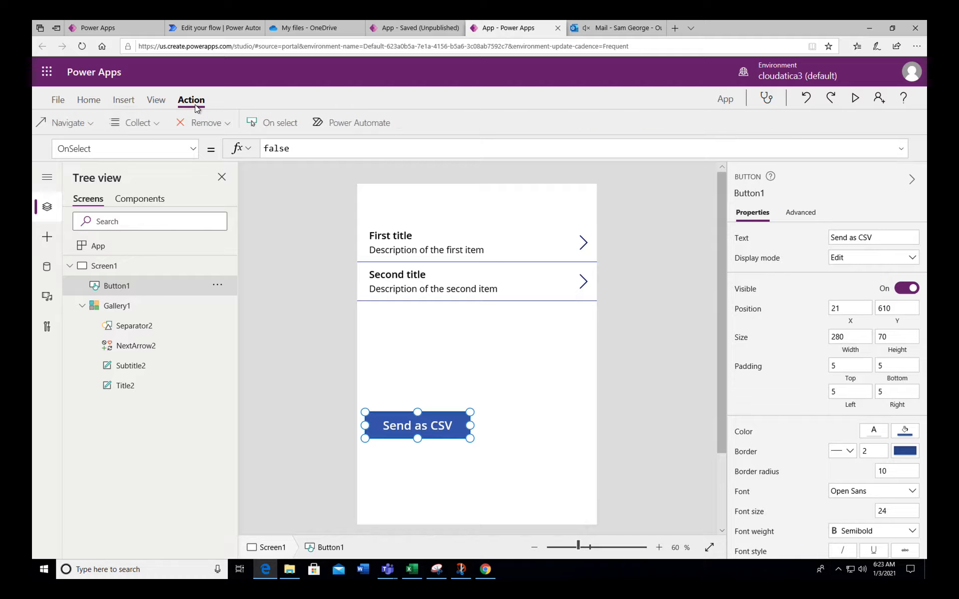
{"action": "left_click", "coordinate": [376, 124]}
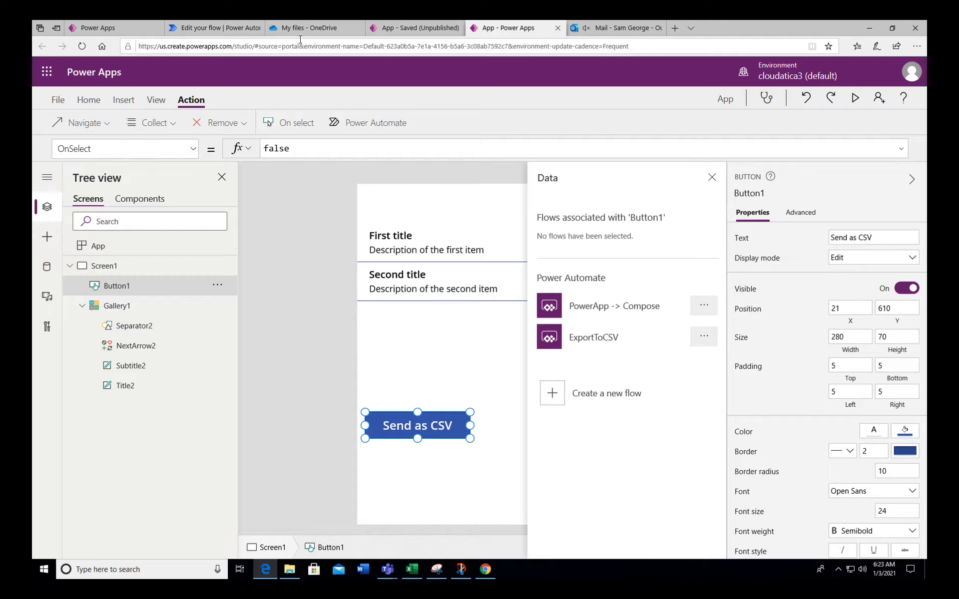
Check the saved flow's name in Power Automate and return to the Power Apps editor.
{"action": "left_click", "coordinate": [208, 28]}
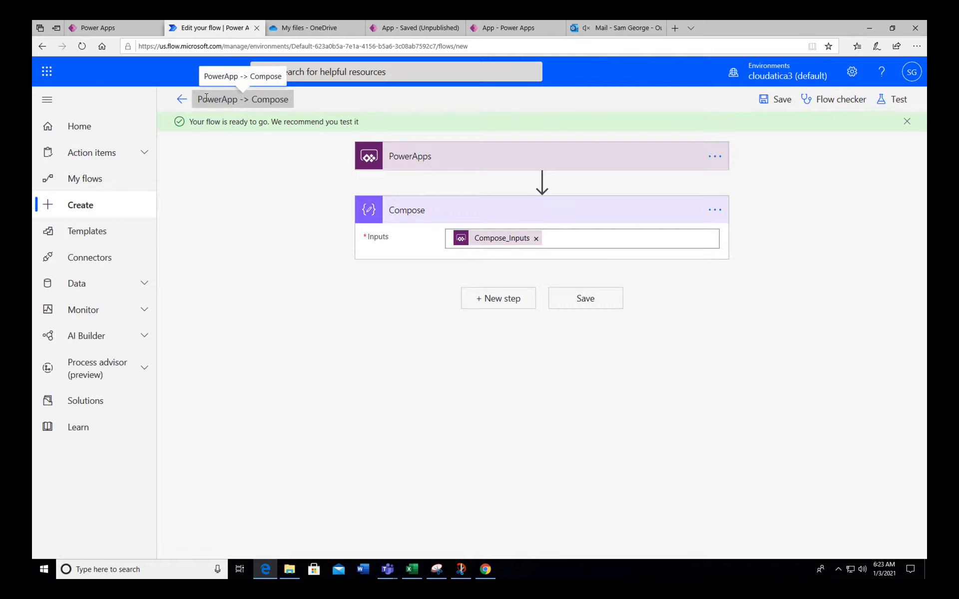
{"action": "left_click", "coordinate": [244, 101]}
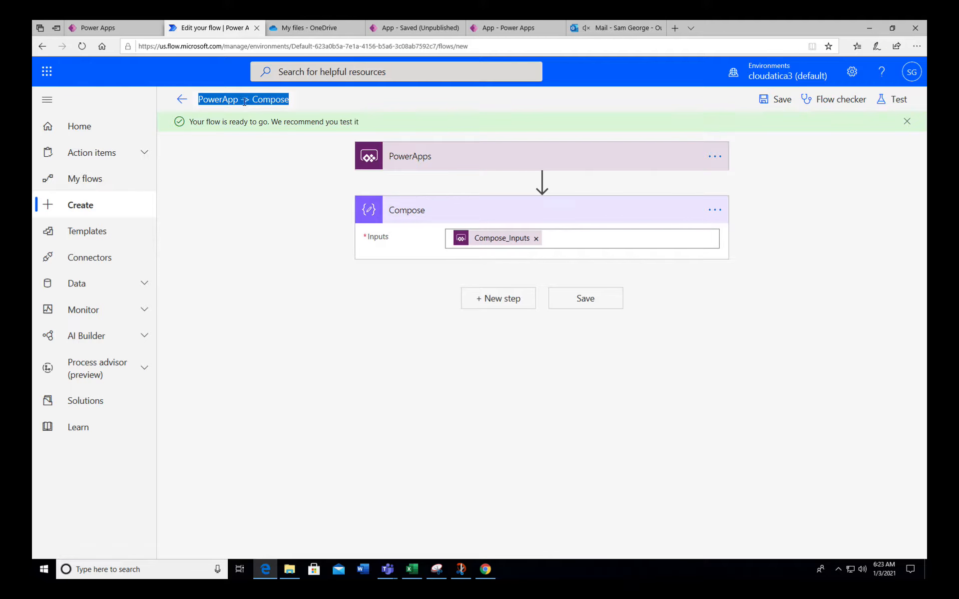
{"action": "left_click", "coordinate": [244, 100]}
{"action": "left_click", "coordinate": [506, 29]}
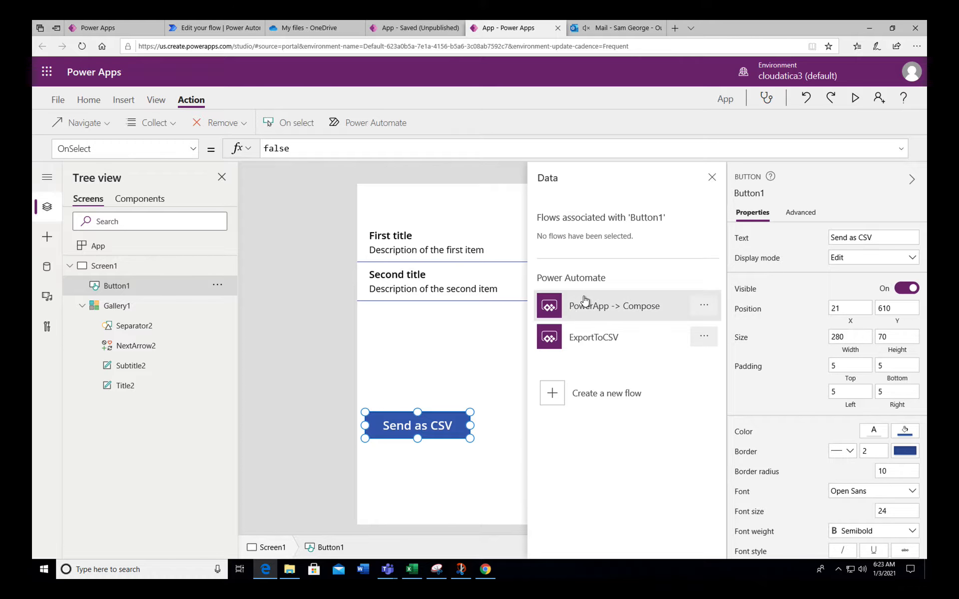
Attach the PowerApp -> Compose flow to the Send as CSV button and begin its Run argument with JSON(sampleDataCollection.
{"action": "left_click", "coordinate": [604, 315]}
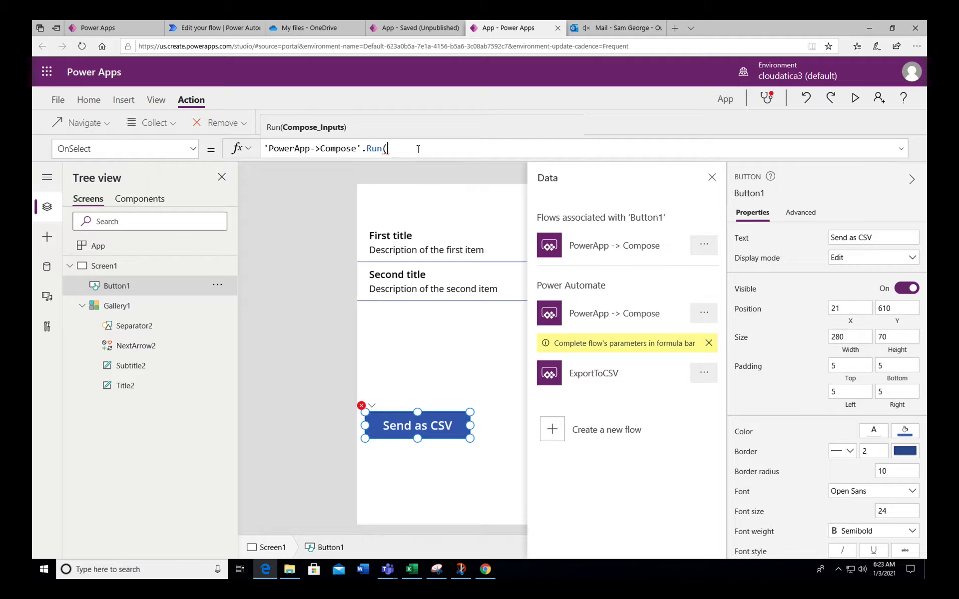
{"action": "type", "text": "json"}
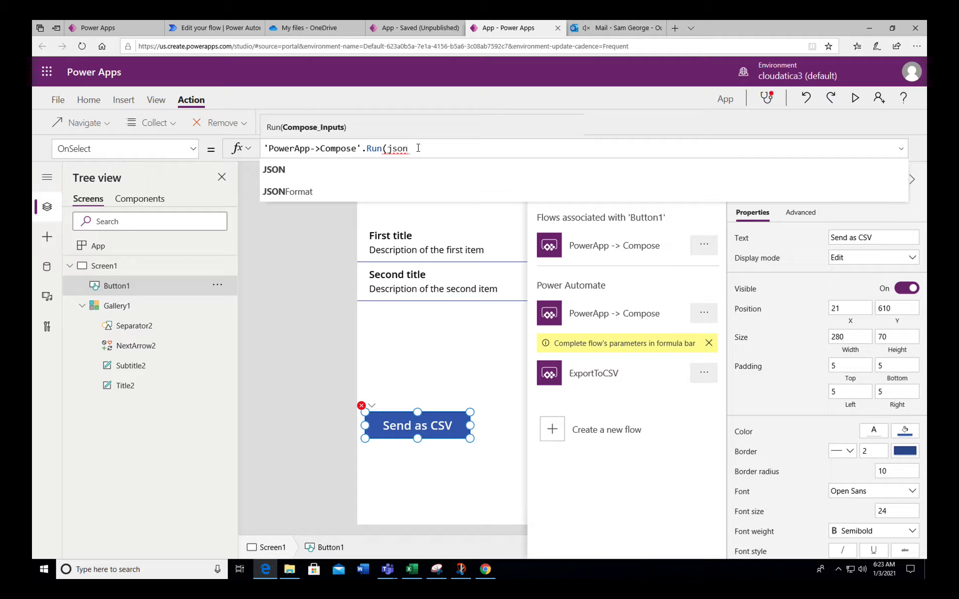
{"action": "left_click", "coordinate": [330, 170]}
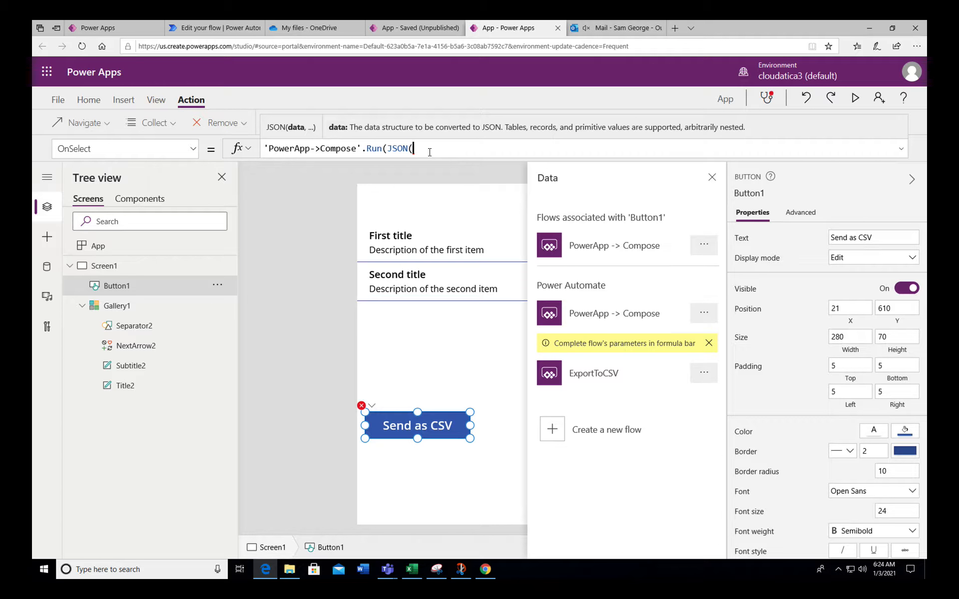
{"action": "type", "text": "sample"}
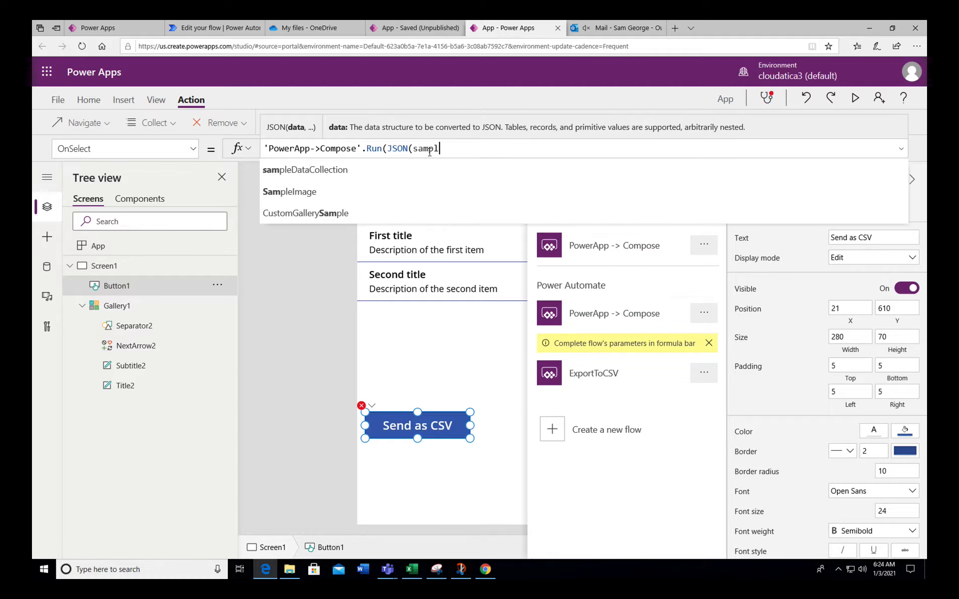
{"action": "left_click", "coordinate": [377, 171]}
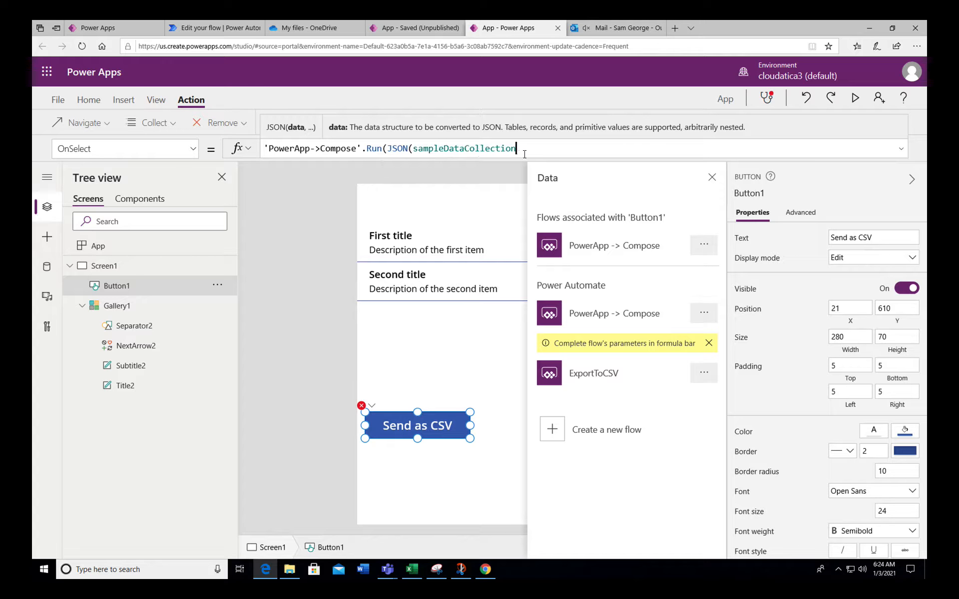
Complete the button's OnSelect formula with the JSONFormat.IndentFour format and both closing parentheses, and close the flow list.
{"action": "type", "text": ","}
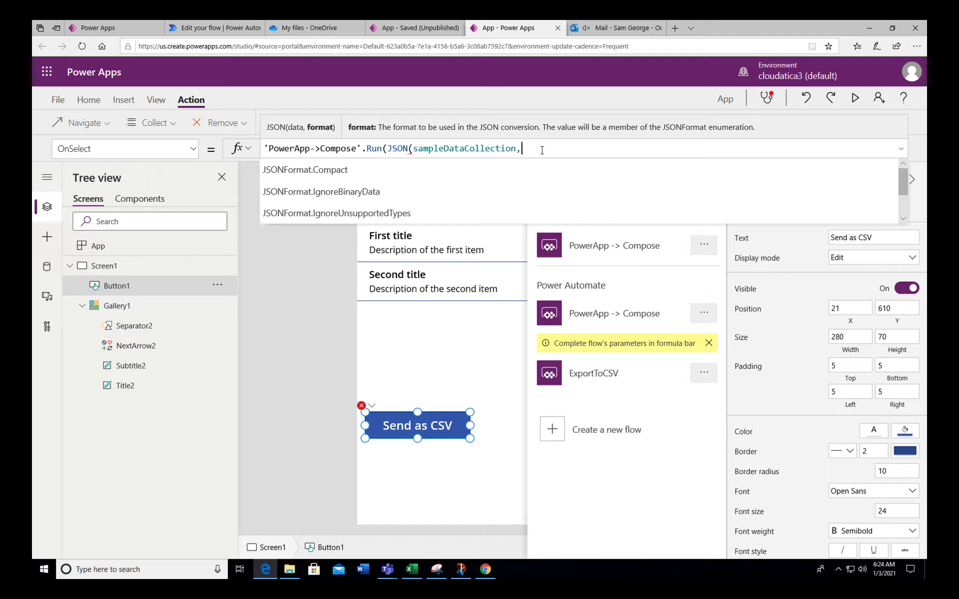
{"action": "left_click", "coordinate": [904, 221]}
{"action": "left_click", "coordinate": [904, 220]}
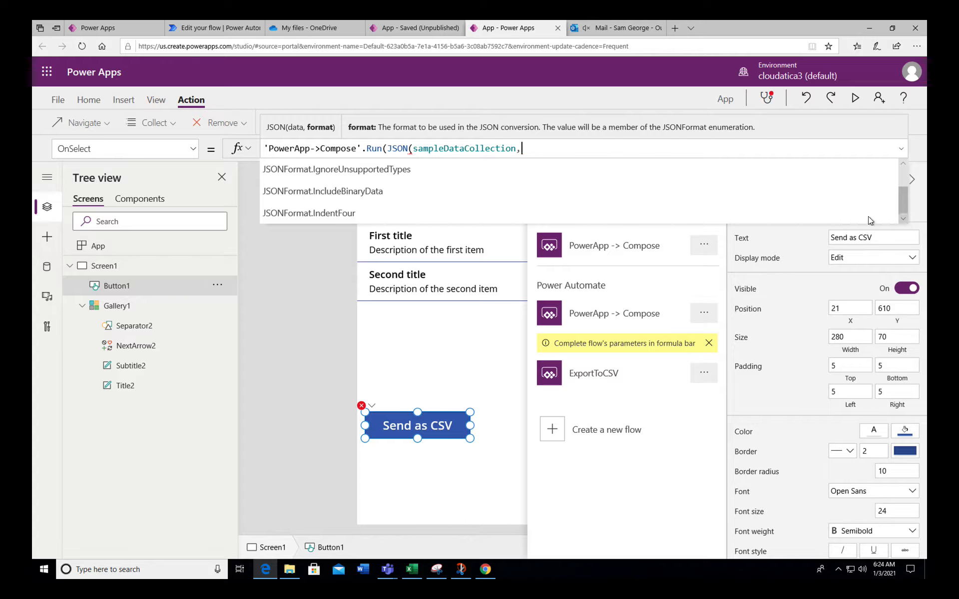
{"action": "left_click", "coordinate": [379, 215]}
{"action": "type", "text": ")"}
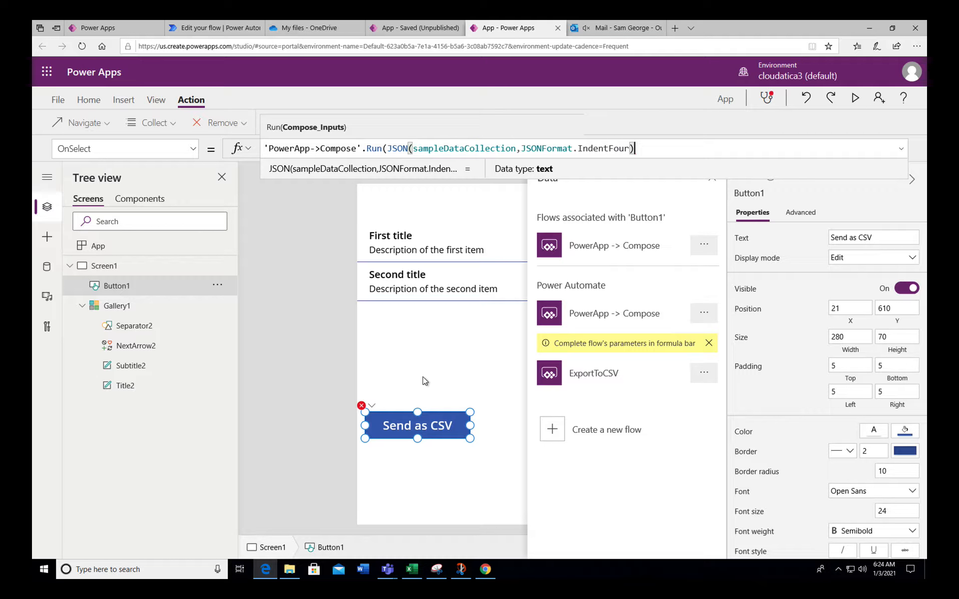
{"action": "left_click", "coordinate": [381, 426]}
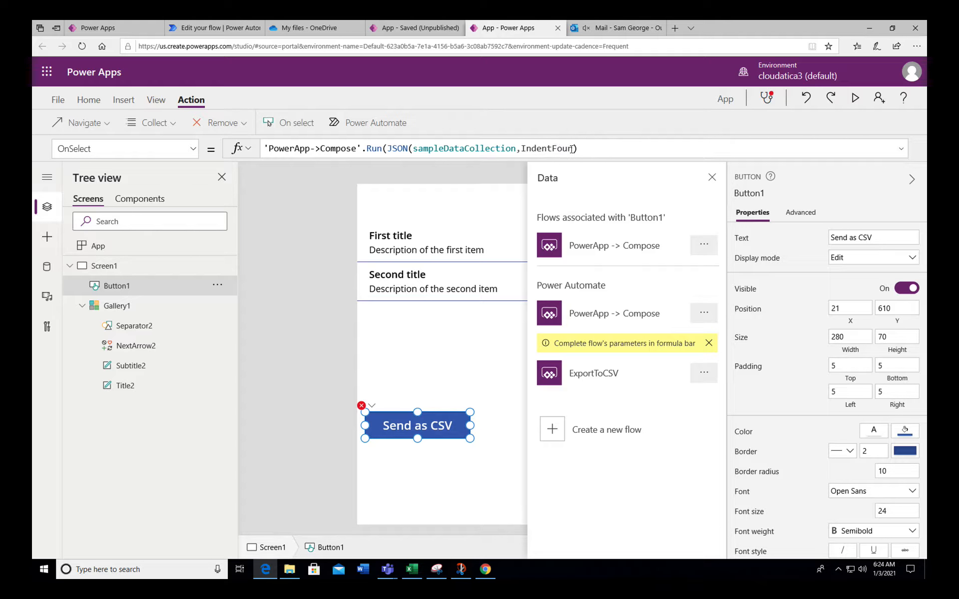
{"action": "left_click", "coordinate": [599, 153]}
{"action": "type", "text": ")"}
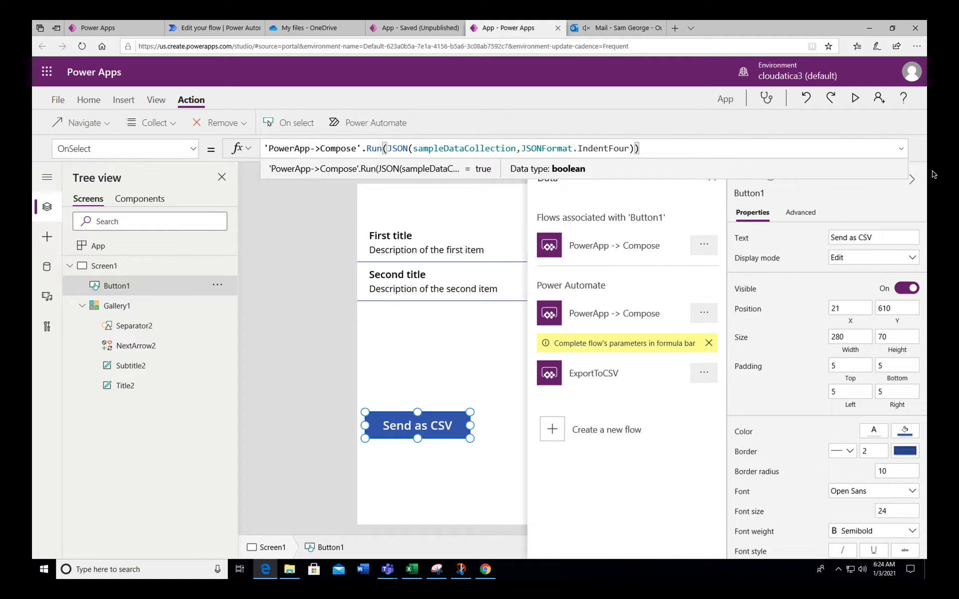
{"action": "left_click", "coordinate": [713, 184]}
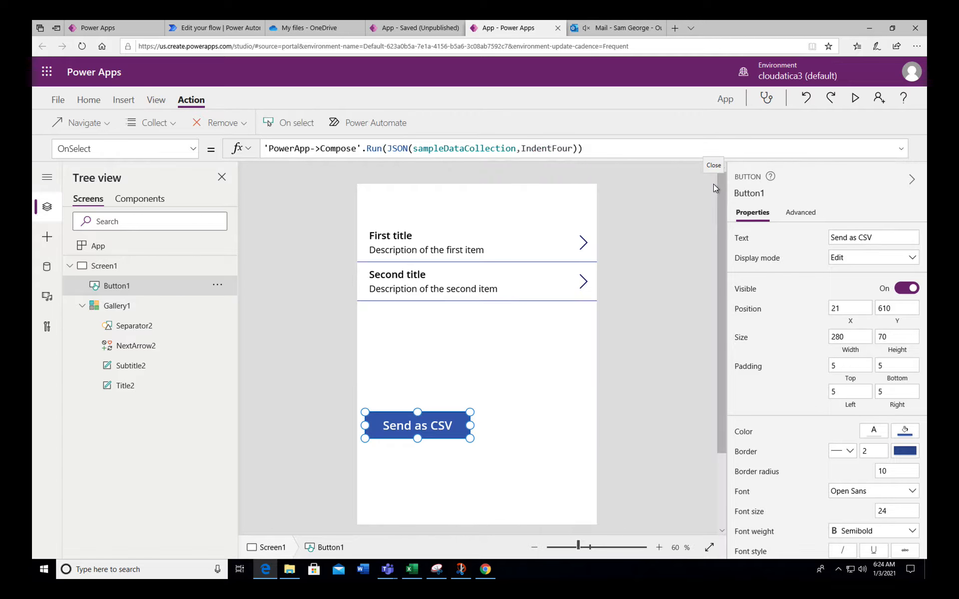
Switch to Power Automate and save the PowerApp -> Compose flow again.
{"action": "left_click", "coordinate": [500, 360]}
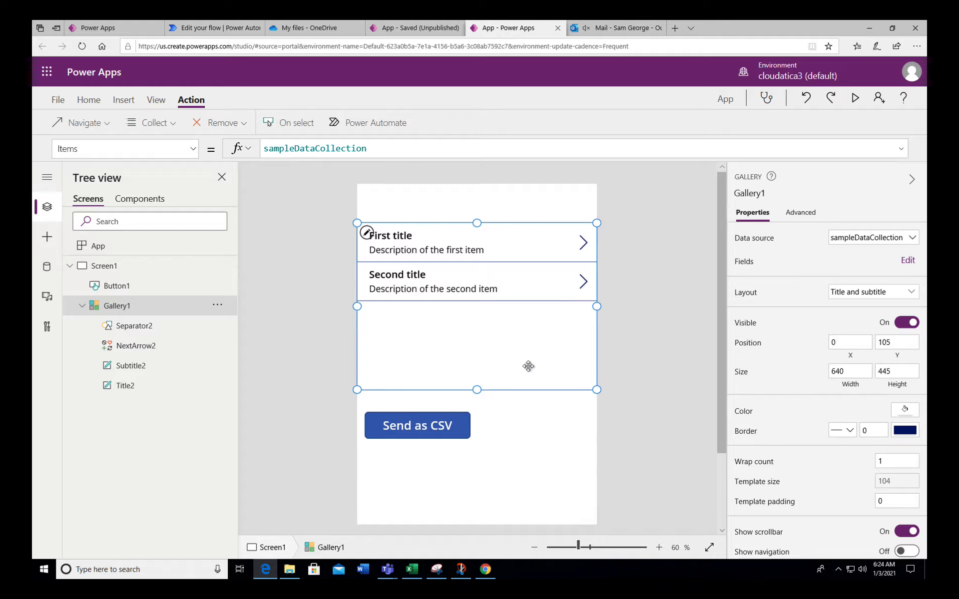
{"action": "left_click", "coordinate": [212, 31]}
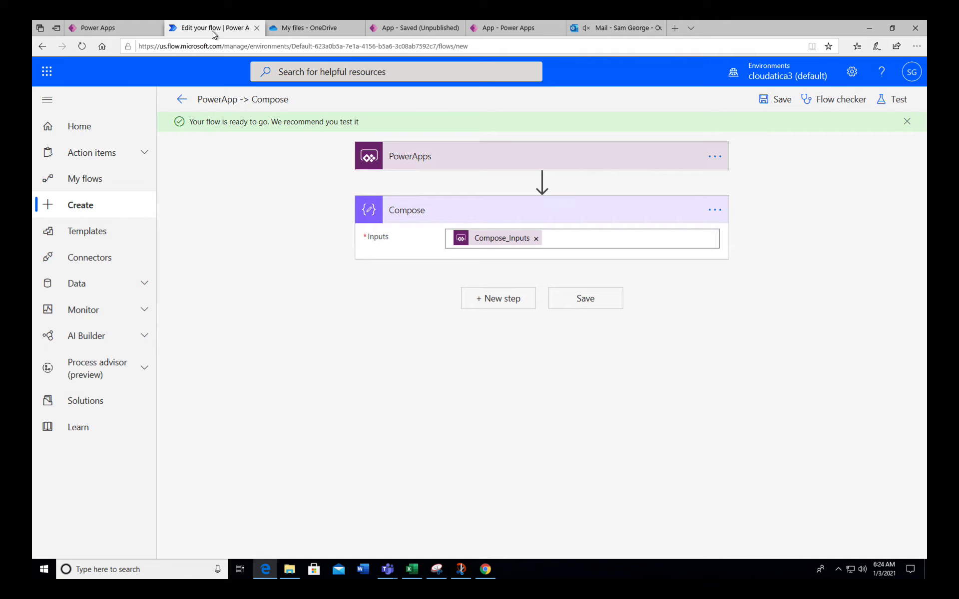
{"action": "left_click", "coordinate": [781, 102]}
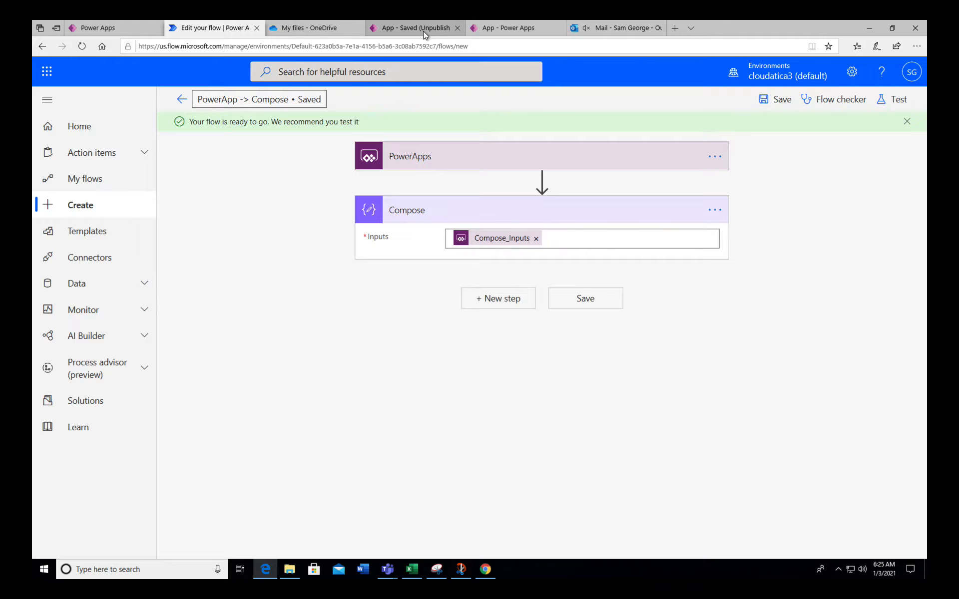
Switch to Power Apps, close the old app preview tab and confirm leaving the page.
{"action": "left_click", "coordinate": [423, 31]}
{"action": "left_click", "coordinate": [522, 43]}
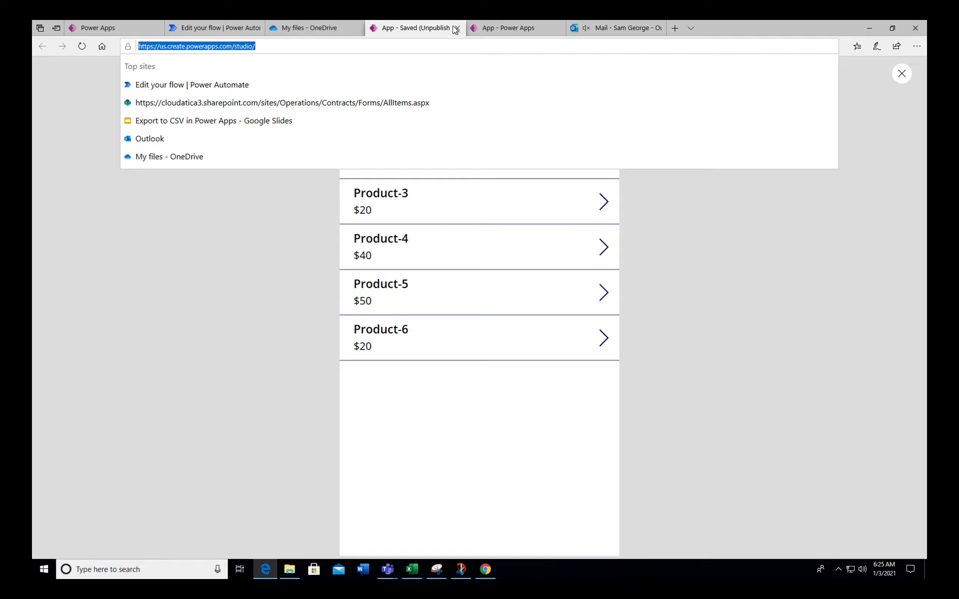
{"action": "left_click", "coordinate": [456, 28]}
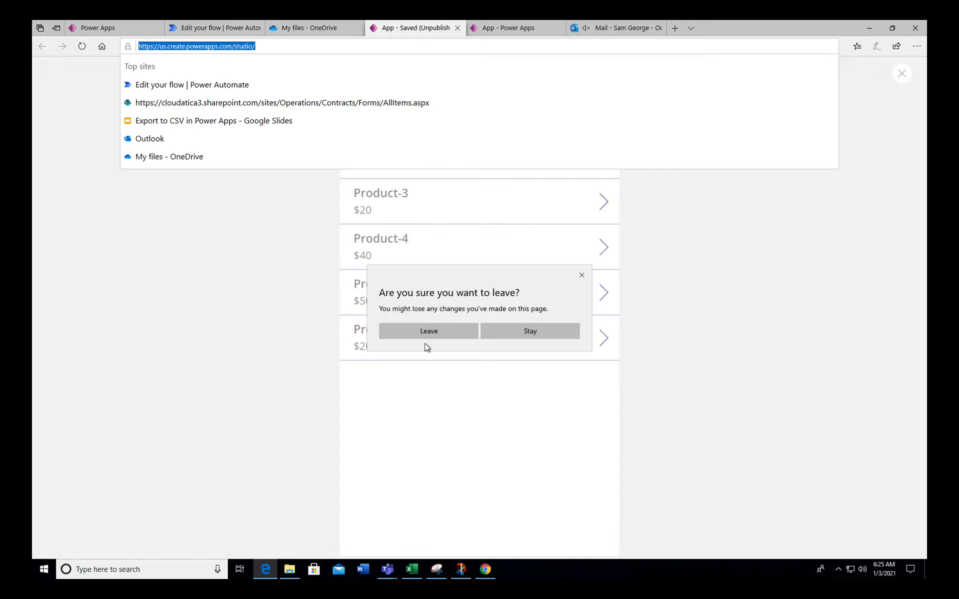
{"action": "left_click", "coordinate": [436, 330]}
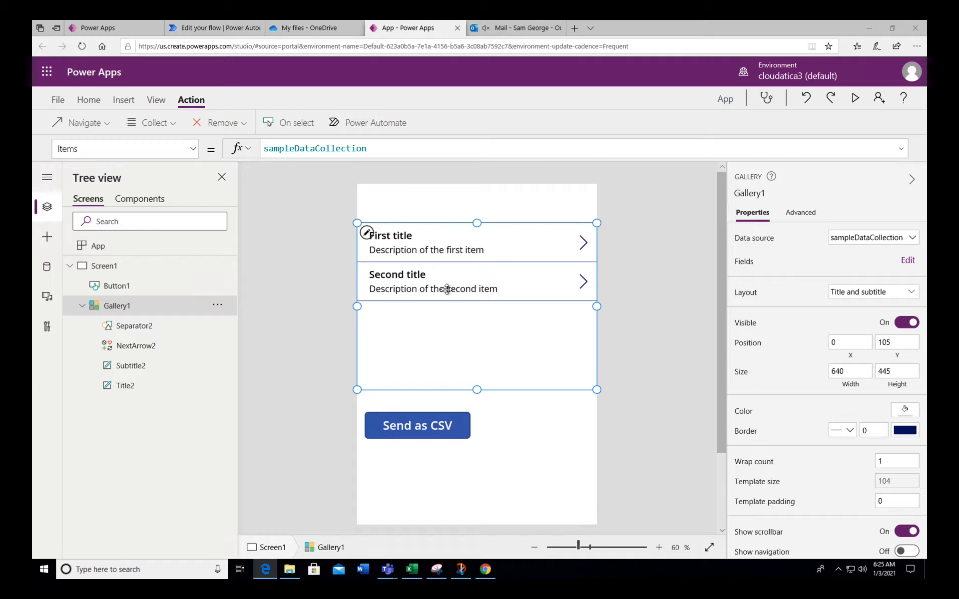
Preview the app, run the Send as CSV button and close the preview.
{"action": "left_click", "coordinate": [855, 98]}
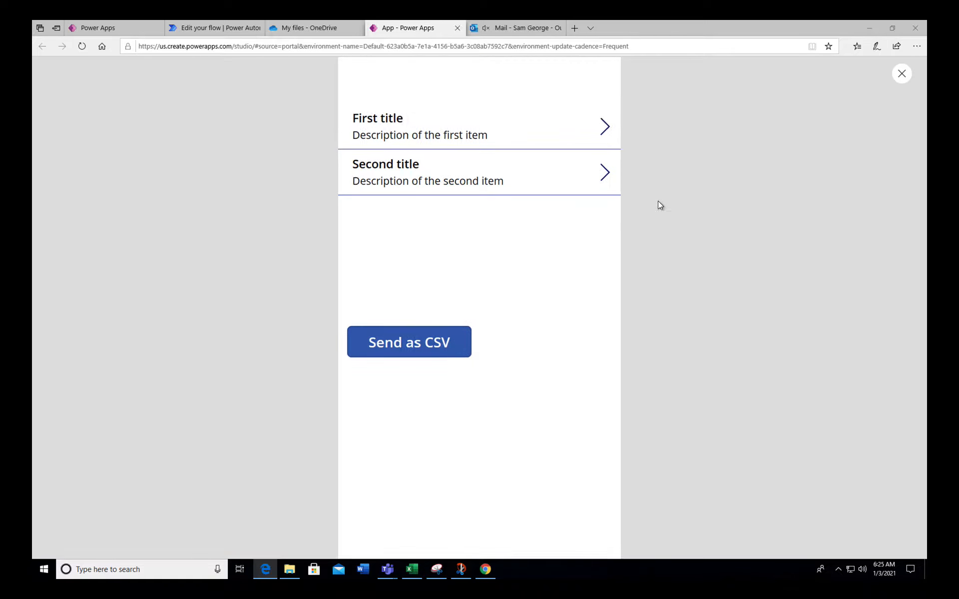
{"action": "left_click", "coordinate": [416, 342]}
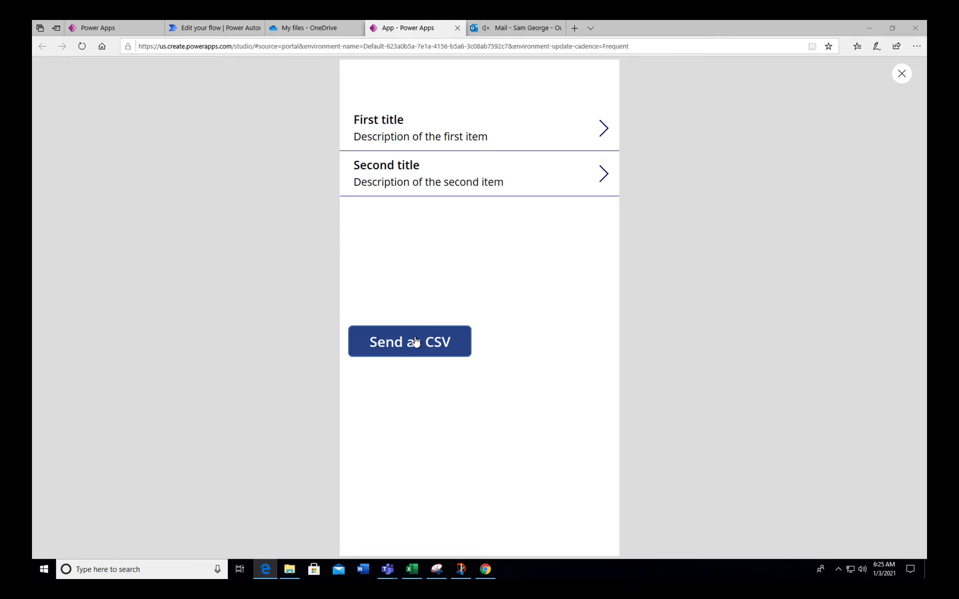
{"action": "left_click", "coordinate": [901, 74]}
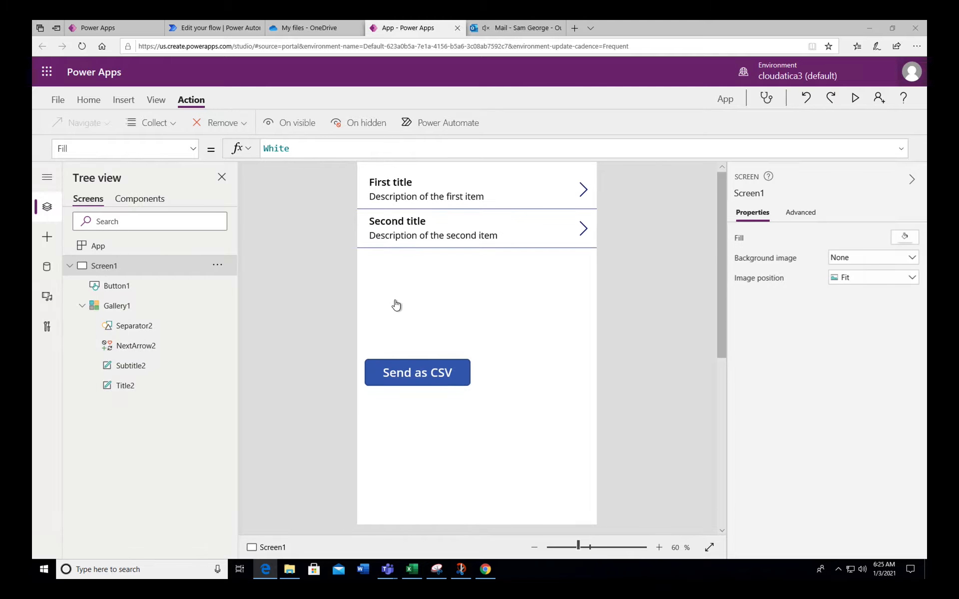
Check the Send as CSV button's formula, and in Power Automate open the Compose action of the latest PowerApp -> Compose run.
{"action": "left_click", "coordinate": [428, 376]}
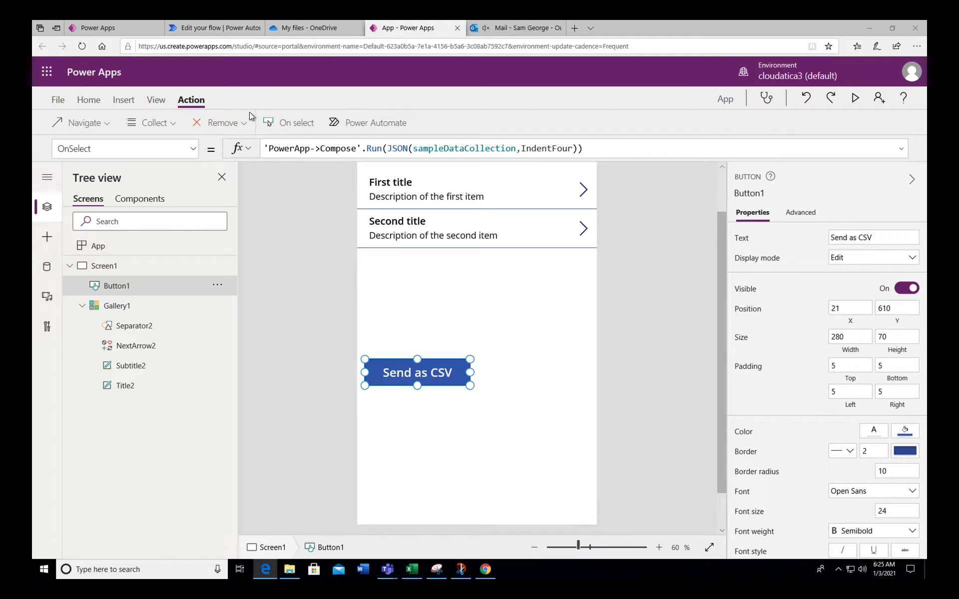
{"action": "left_click", "coordinate": [223, 28]}
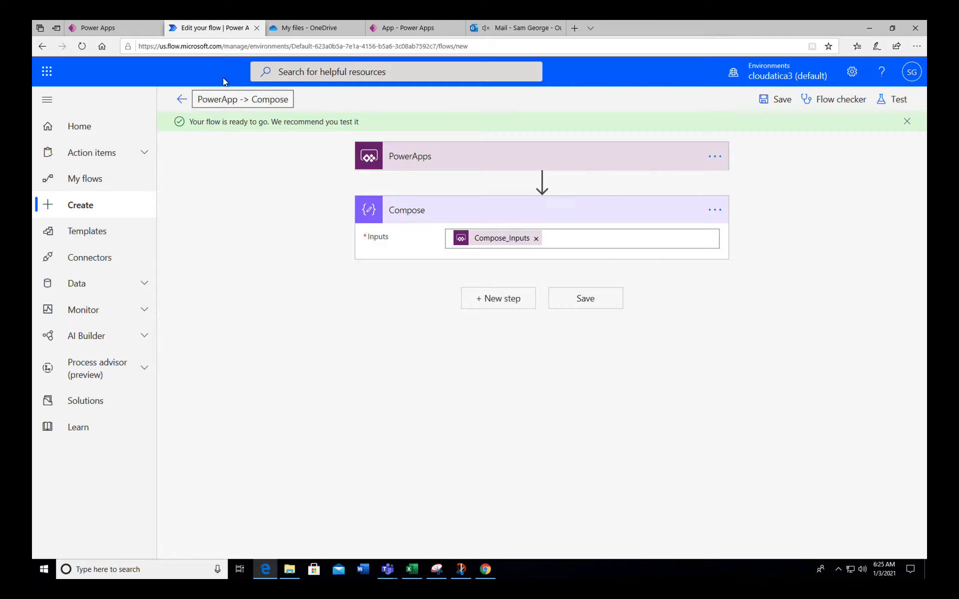
{"action": "left_click", "coordinate": [182, 99]}
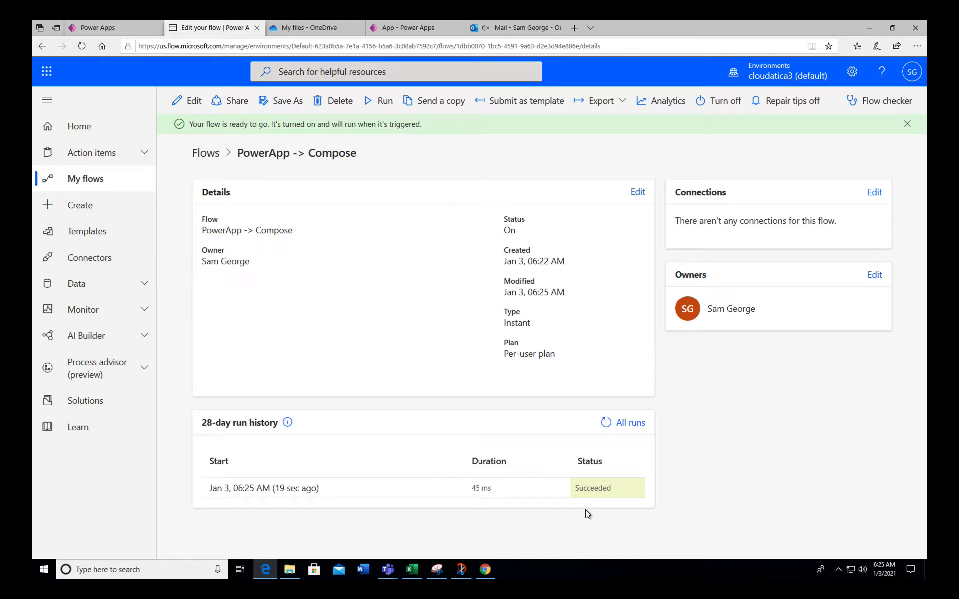
{"action": "left_click", "coordinate": [299, 490]}
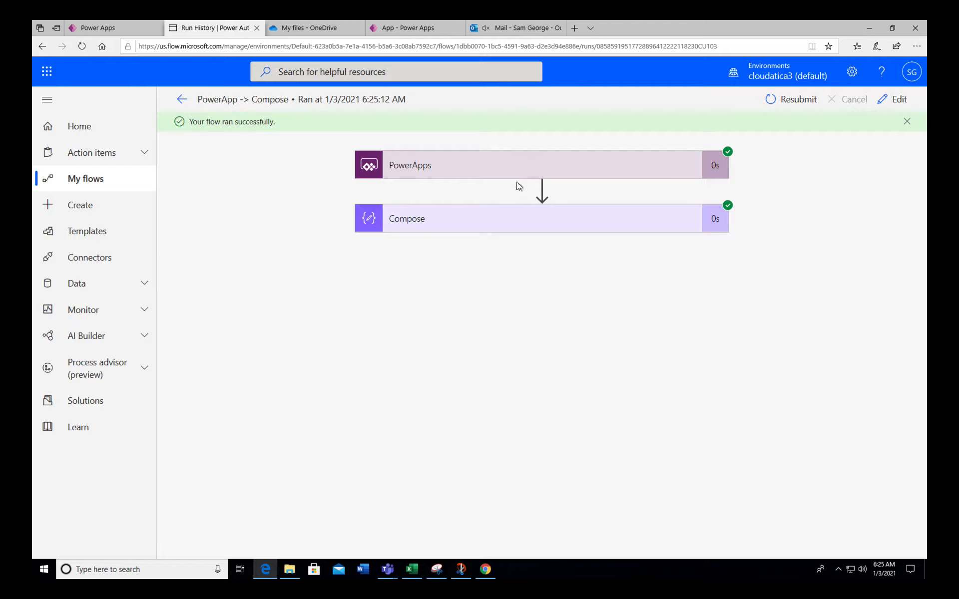
{"action": "left_click", "coordinate": [531, 220]}
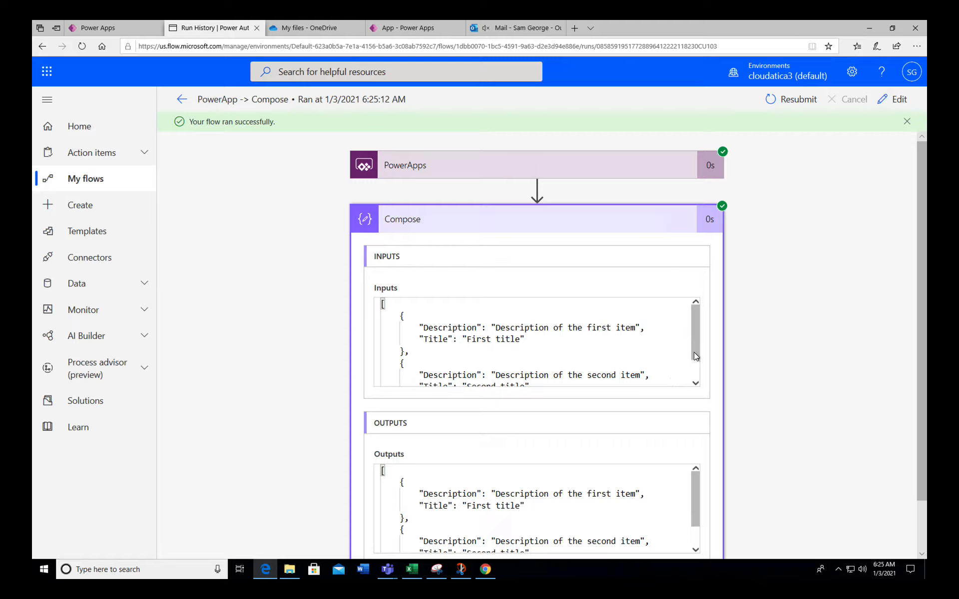
Examine the JSON in the Compose action's inputs and outputs for the collection's items, descriptions and titles.
{"action": "mouse_move", "coordinate": [694, 347]}
{"action": "left_mouse_down"}
{"action": "mouse_move", "coordinate": [691, 379]}
{"action": "mouse_move", "coordinate": [700, 333]}
{"action": "left_mouse_up"}
{"action": "scroll", "coordinate": [693, 361], "scroll_direction": "down", "scroll_amount": 1}
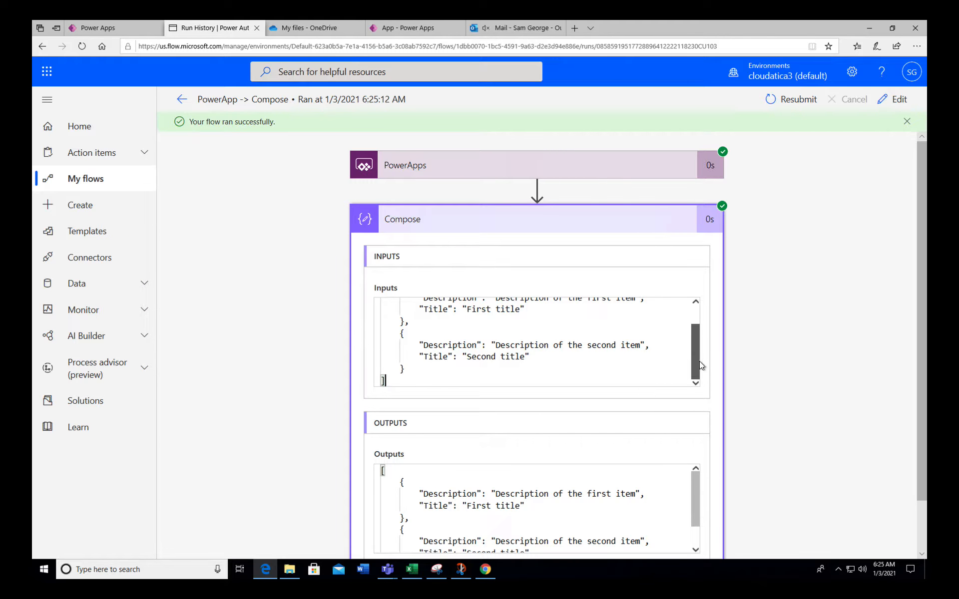
{"action": "left_click_drag", "start_coordinate": [699, 361], "coordinate": [703, 320]}
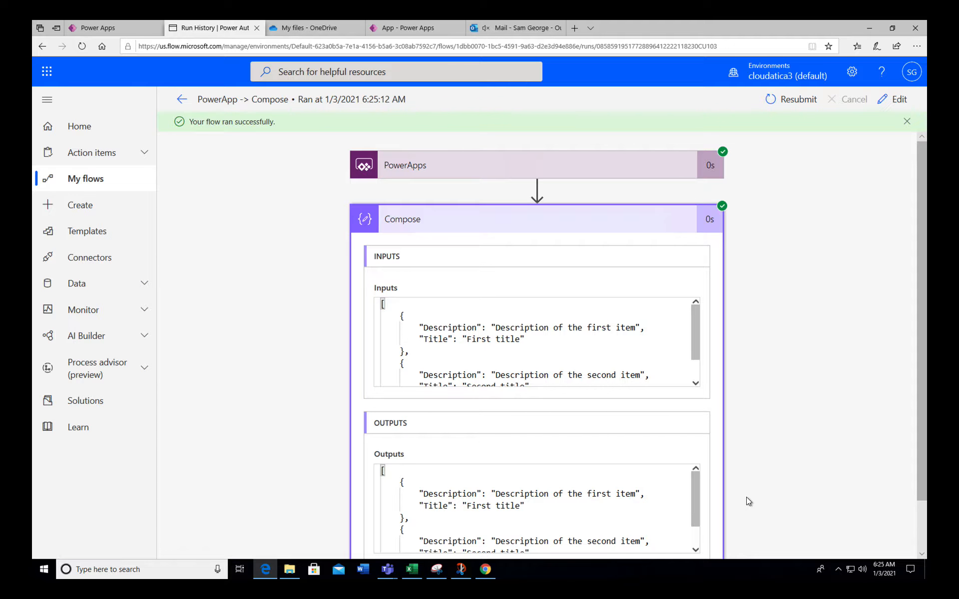
{"action": "scroll", "coordinate": [746, 496], "scroll_direction": "down", "scroll_amount": 1}
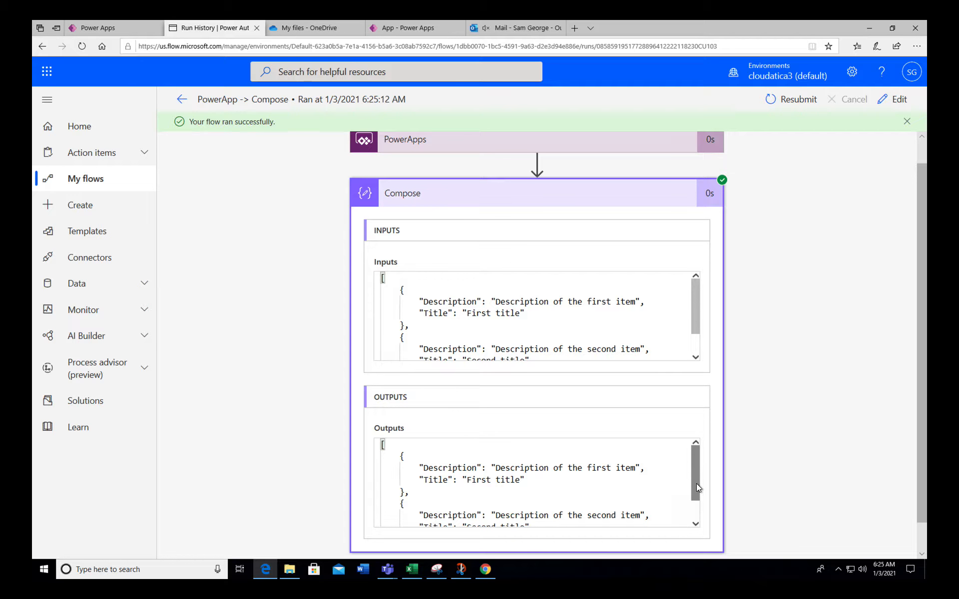
{"action": "mouse_move", "coordinate": [696, 483]}
{"action": "left_mouse_down"}
{"action": "mouse_move", "coordinate": [693, 526]}
{"action": "mouse_move", "coordinate": [702, 466]}
{"action": "left_mouse_up"}
{"action": "left_click_drag", "start_coordinate": [404, 493], "coordinate": [401, 456]}
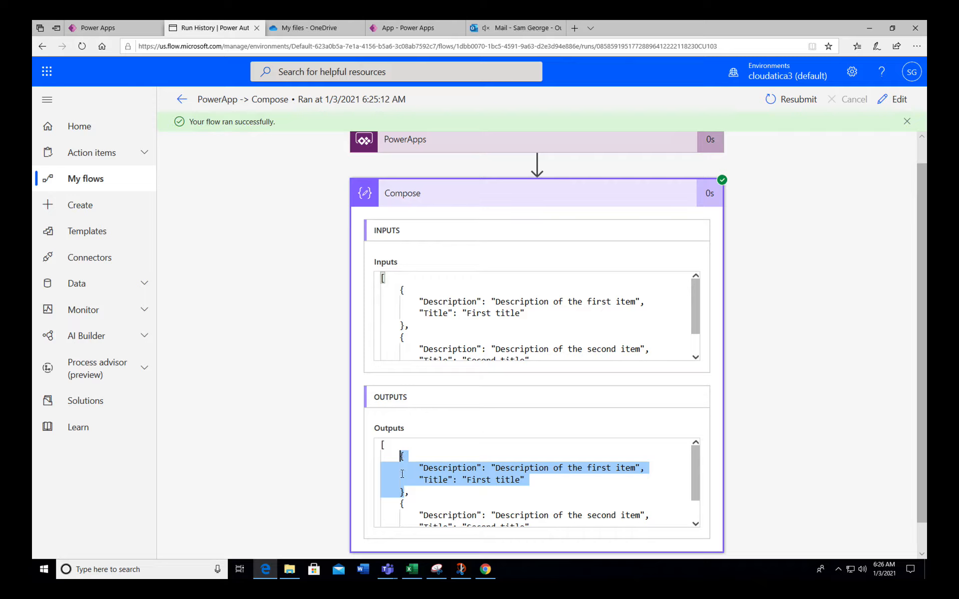
{"action": "left_click", "coordinate": [384, 444]}
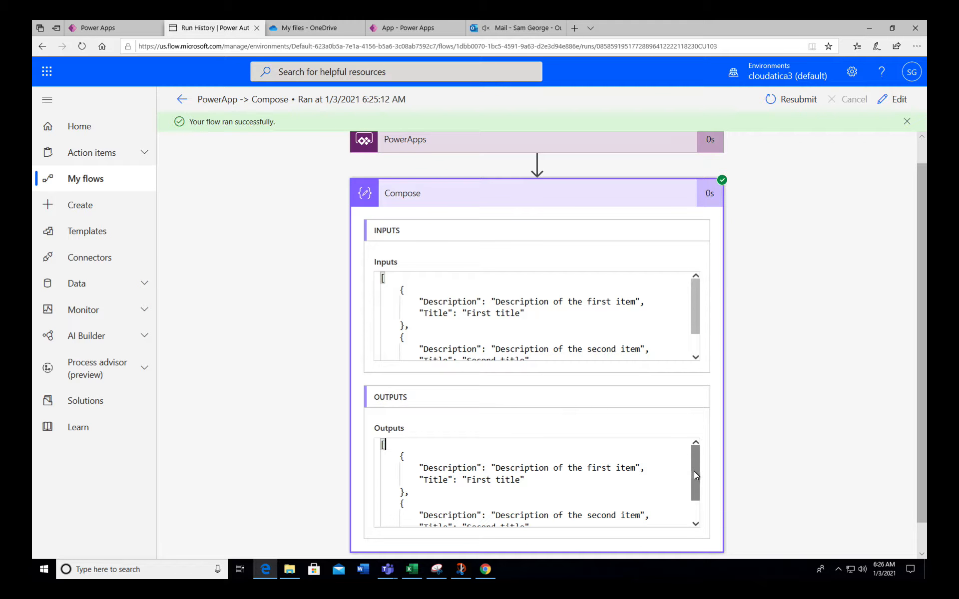
{"action": "scroll", "coordinate": [807, 416], "scroll_direction": "down", "scroll_amount": 1}
{"action": "left_click", "coordinate": [449, 445]}
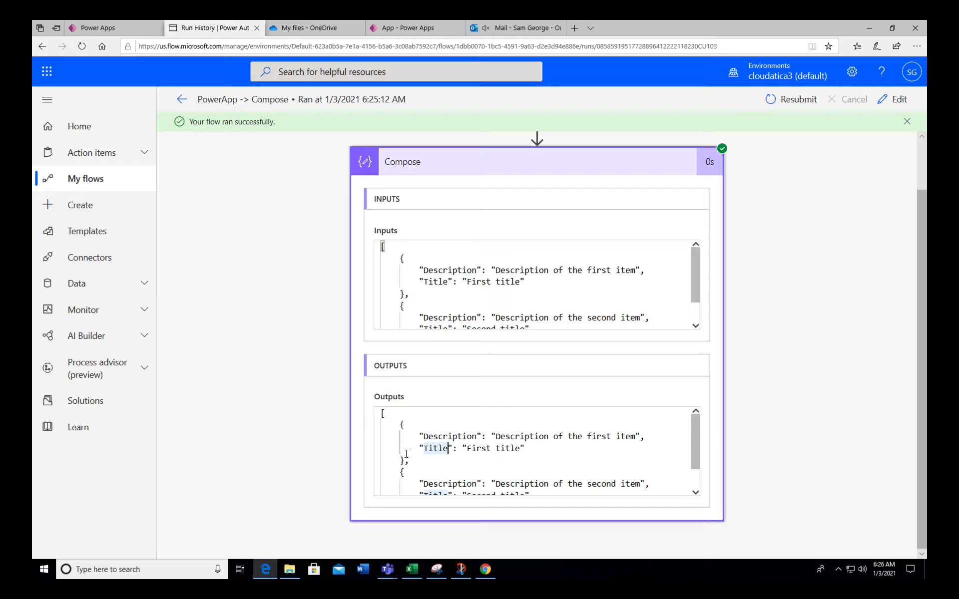
Copy the full JSON from the Compose action's Outputs.
{"action": "left_click", "coordinate": [406, 454]}
{"action": "key", "text": "ctrl+a"}
{"action": "key", "text": "ctrl+c"}
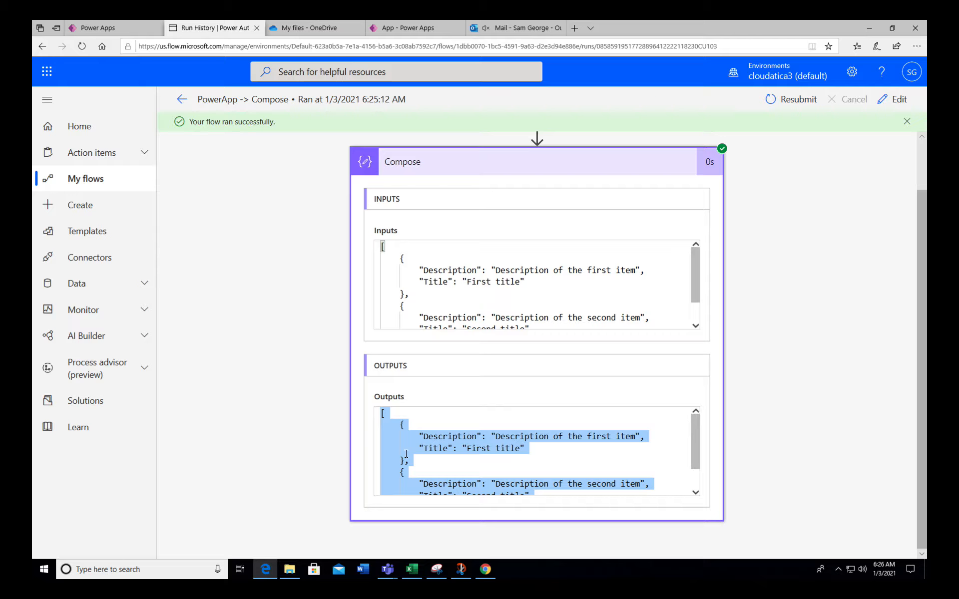
Open the PowerApp -> Compose flow for editing and start a new step after Compose.
{"action": "left_click", "coordinate": [897, 101]}
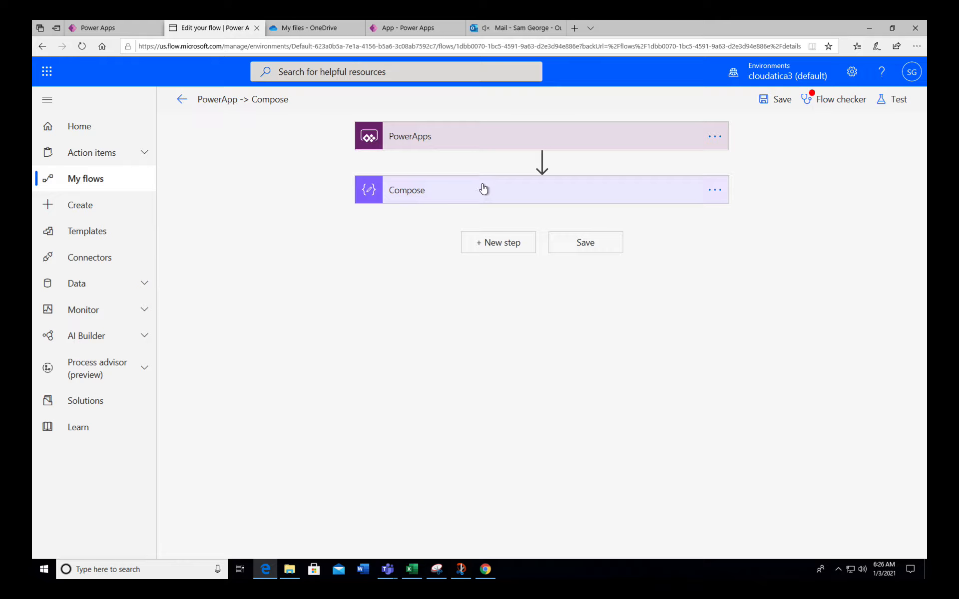
{"action": "left_click", "coordinate": [498, 245]}
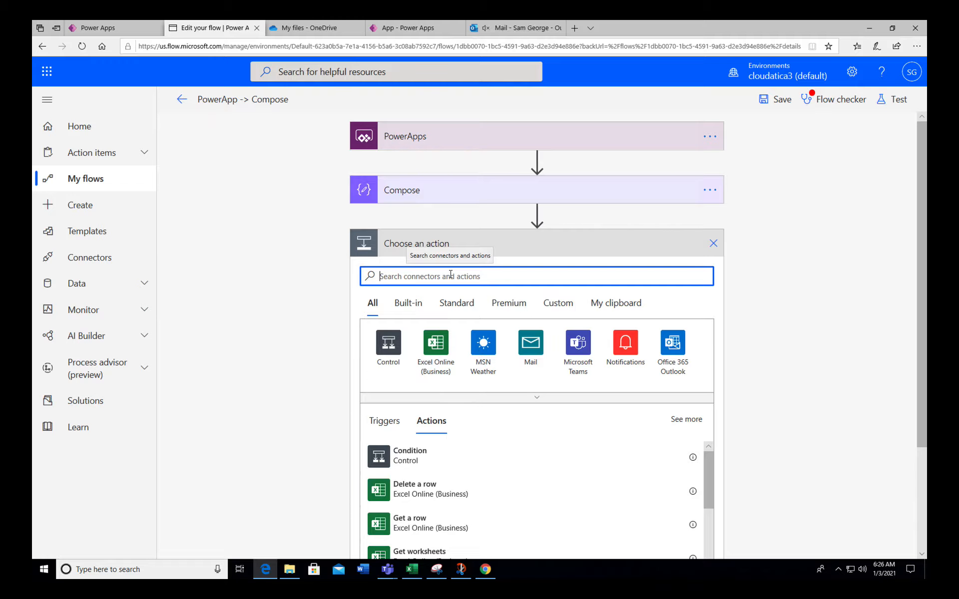
{"action": "type", "text": "cs"}
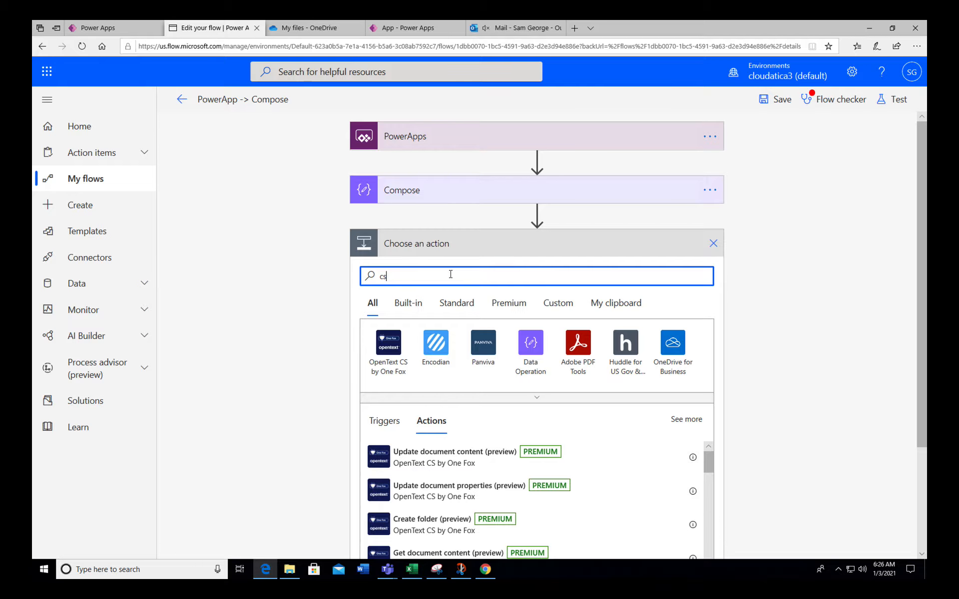
{"action": "type", "text": "v"}
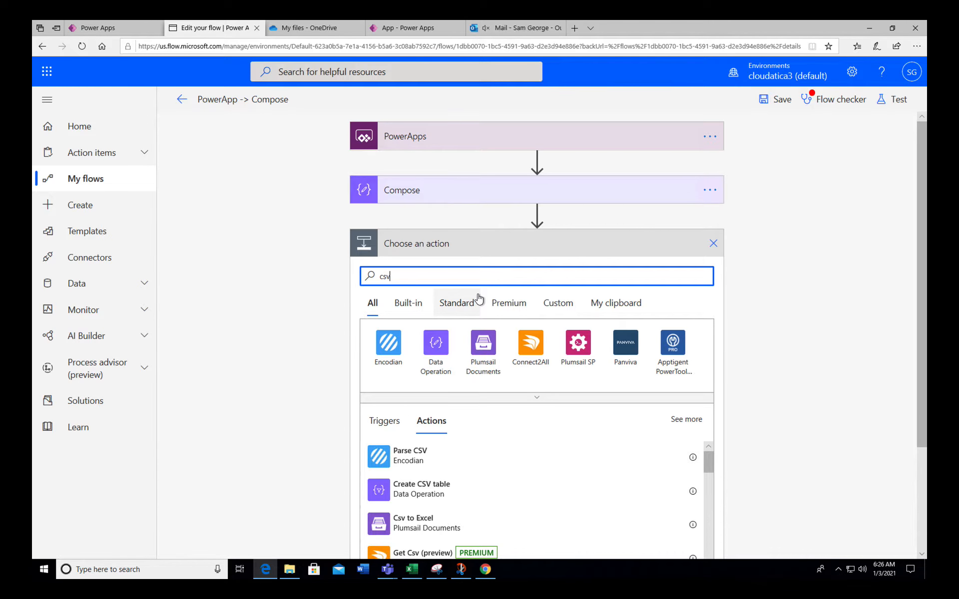
{"action": "key", "text": "BackSpace"}
{"action": "key", "text": "BackSpace"}
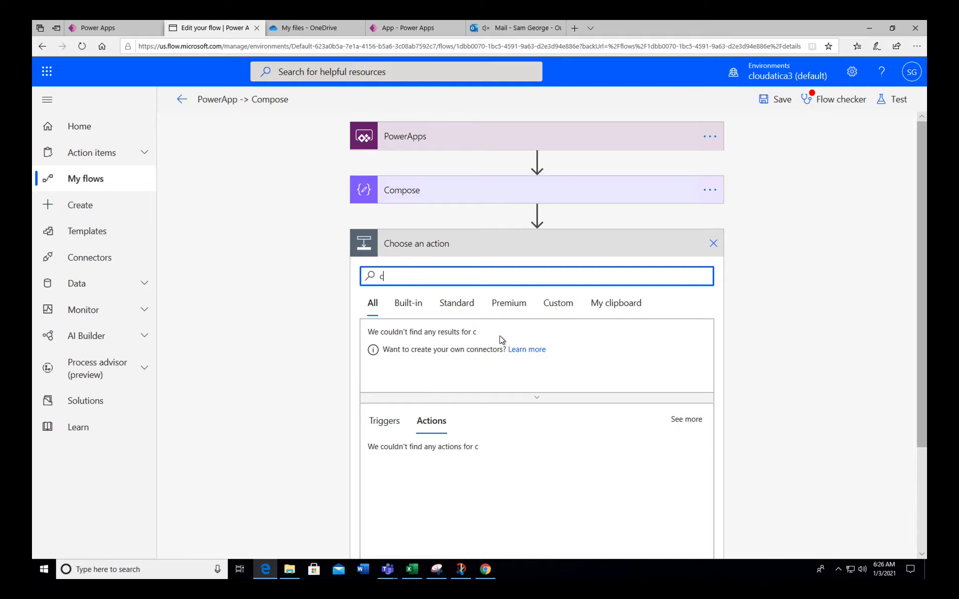
{"action": "key", "text": "BackSpace"}
Search for json, add the Parse JSON data operation and set its Content to the Compose Outputs.
{"action": "type", "text": "json"}
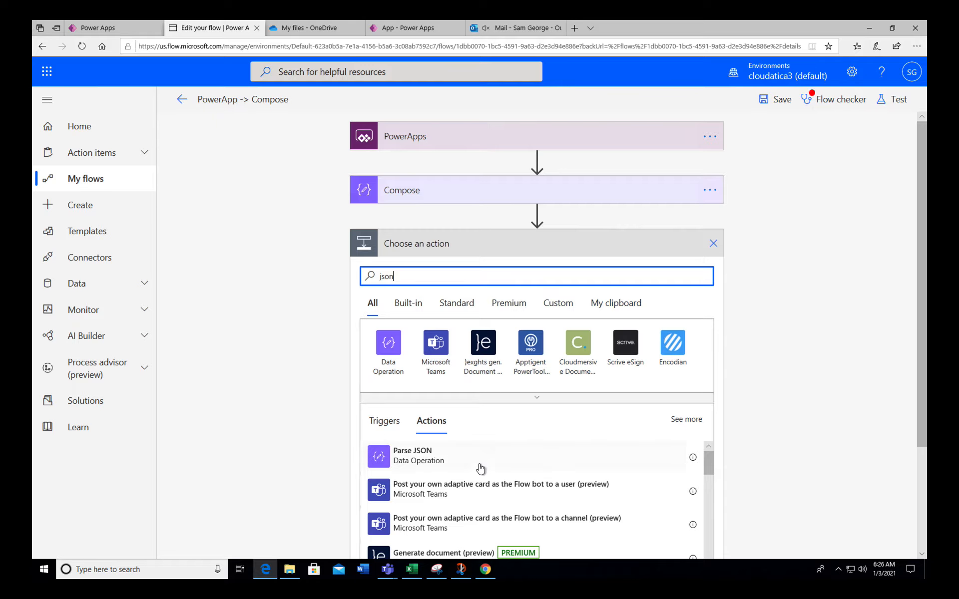
{"action": "left_click", "coordinate": [457, 457]}
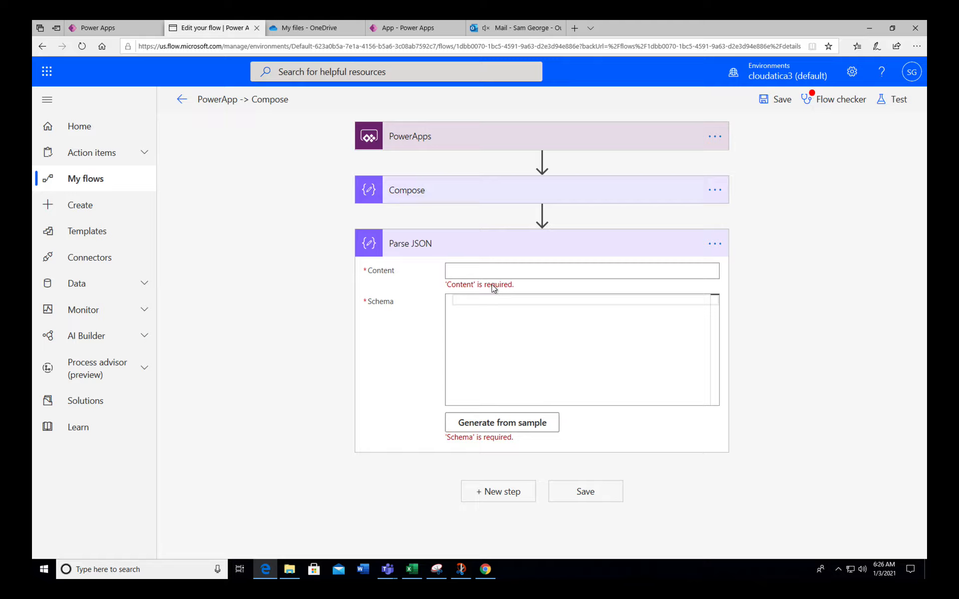
{"action": "left_click", "coordinate": [485, 269]}
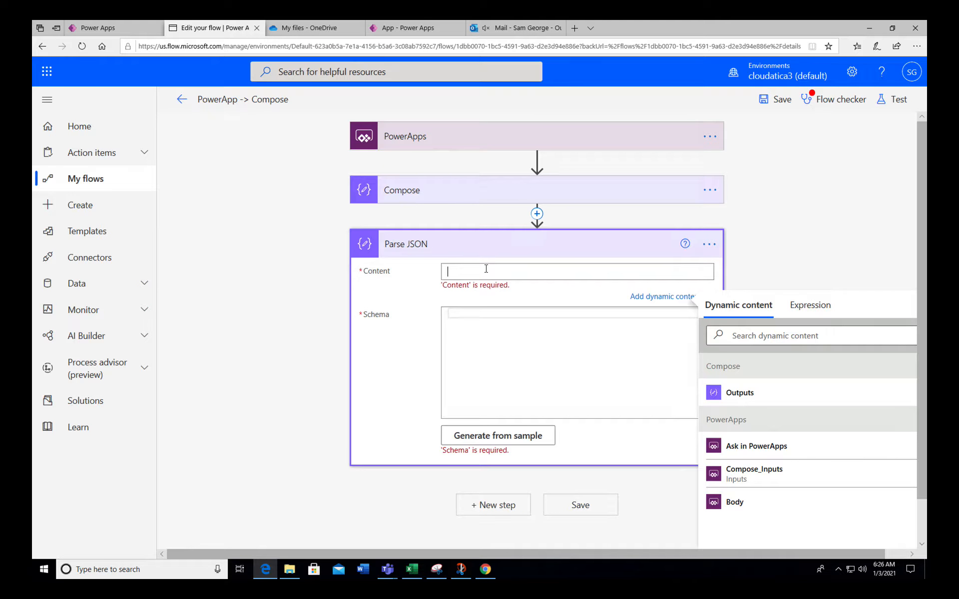
{"action": "left_click", "coordinate": [739, 393]}
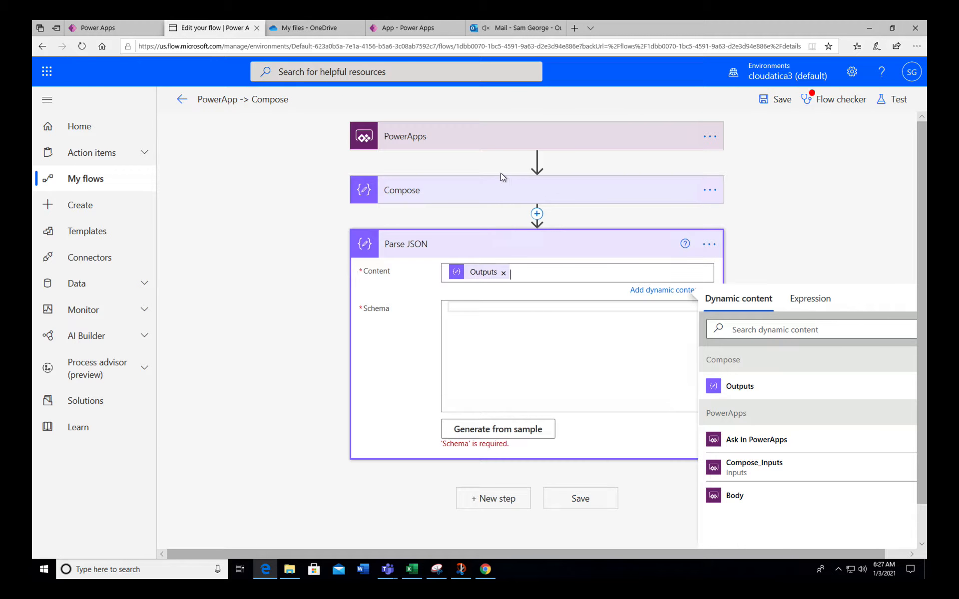
Start generating the Parse JSON schema from a sample and paste the copied Compose output as the sample payload.
{"action": "left_click", "coordinate": [470, 314]}
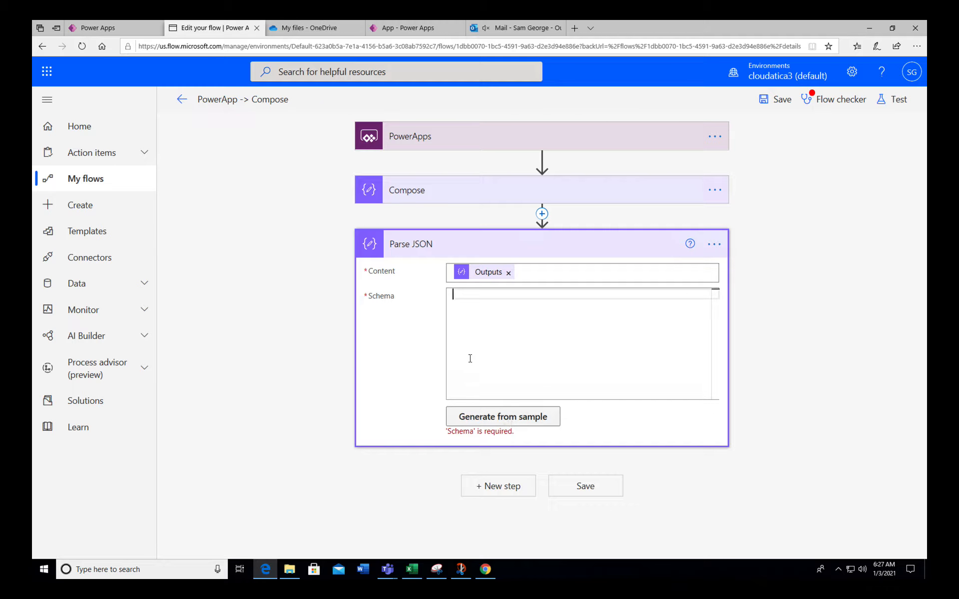
{"action": "left_click", "coordinate": [500, 423]}
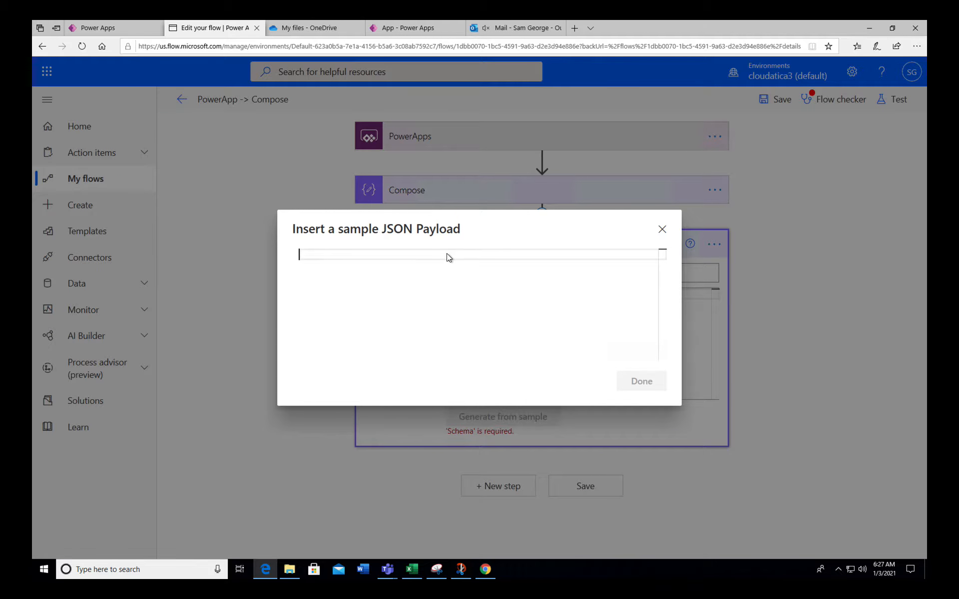
{"action": "key", "text": "ctrl+v"}
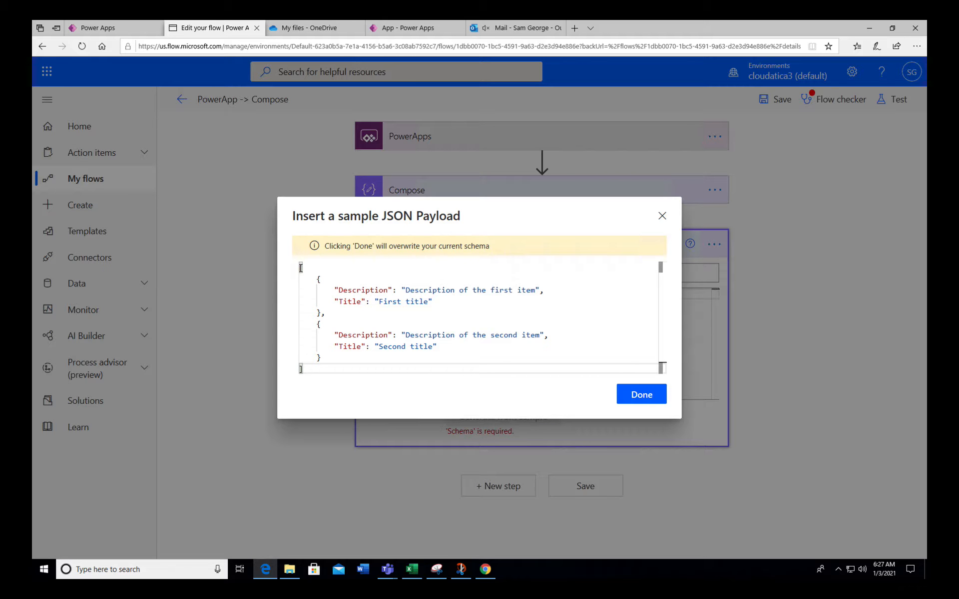
Try removing the second item from the sample JSON payload and undo the deletion.
{"action": "left_click_drag", "start_coordinate": [300, 269], "coordinate": [311, 373]}
{"action": "key", "text": "ctrl+c"}
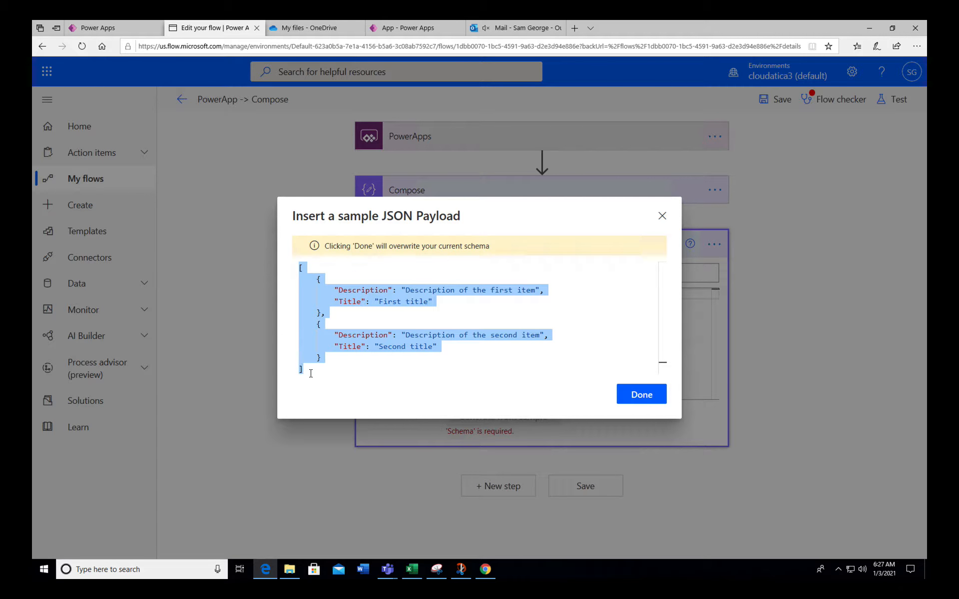
{"action": "left_click", "coordinate": [349, 356]}
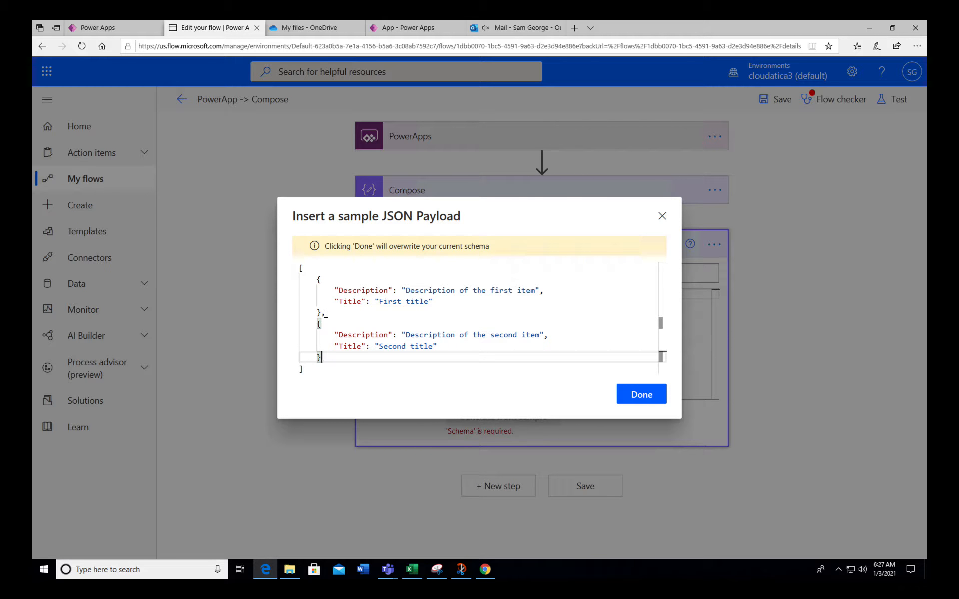
{"action": "left_click_drag", "start_coordinate": [322, 313], "coordinate": [321, 358]}
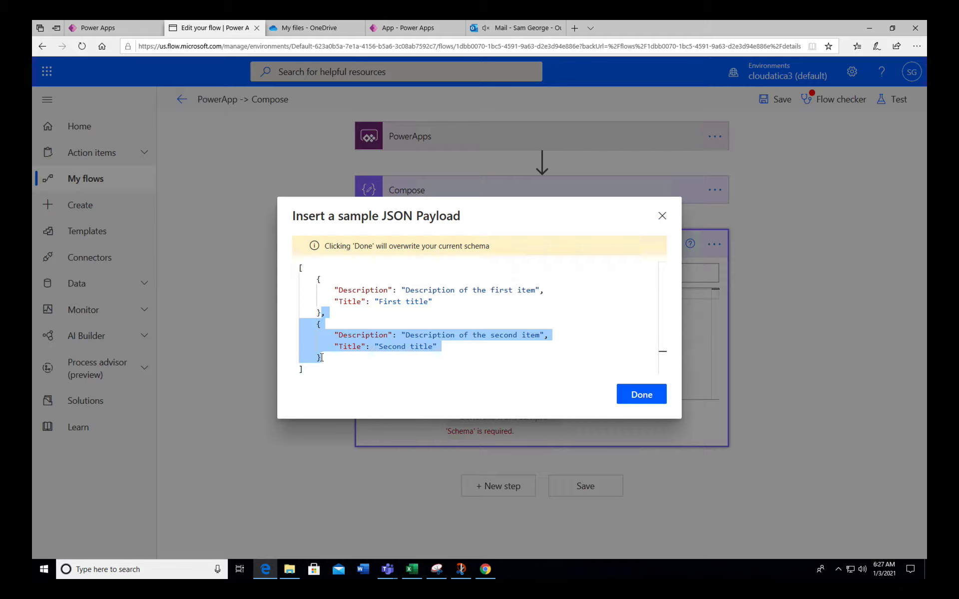
{"action": "key", "text": "Delete"}
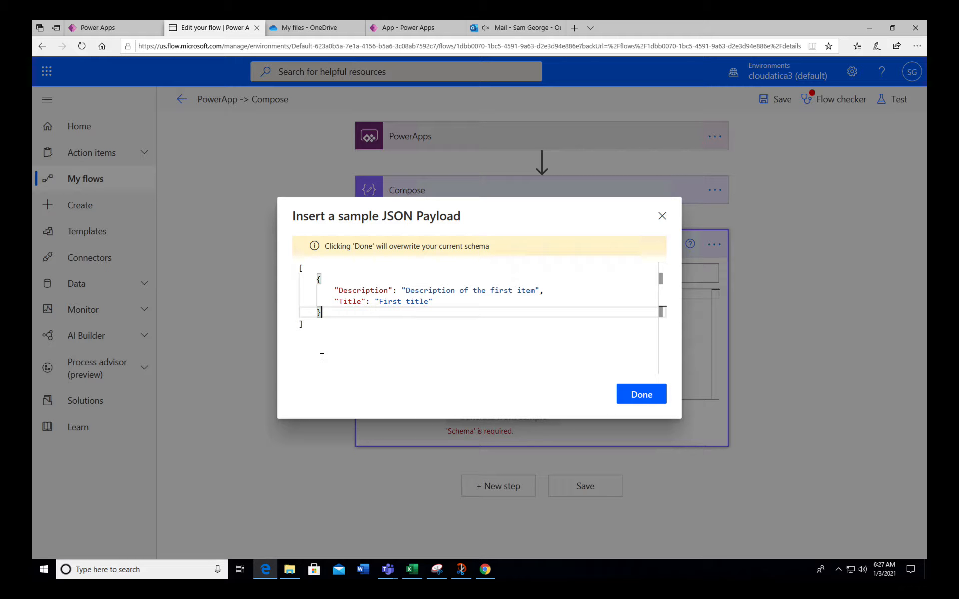
{"action": "key", "text": "ctrl+z"}
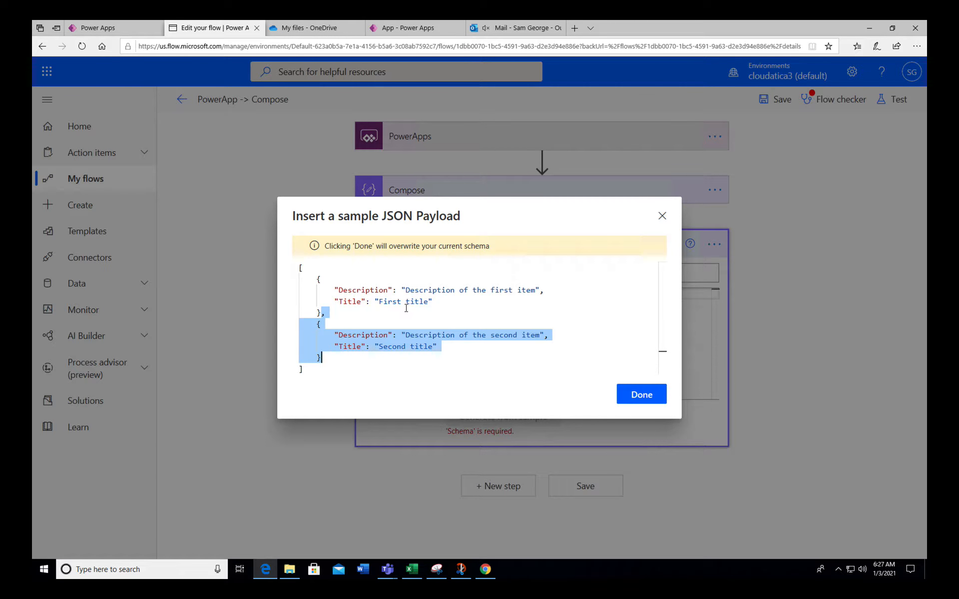
Generate the Parse JSON schema from the pasted two-item sample payload and review it to its end.
{"action": "left_click", "coordinate": [642, 394]}
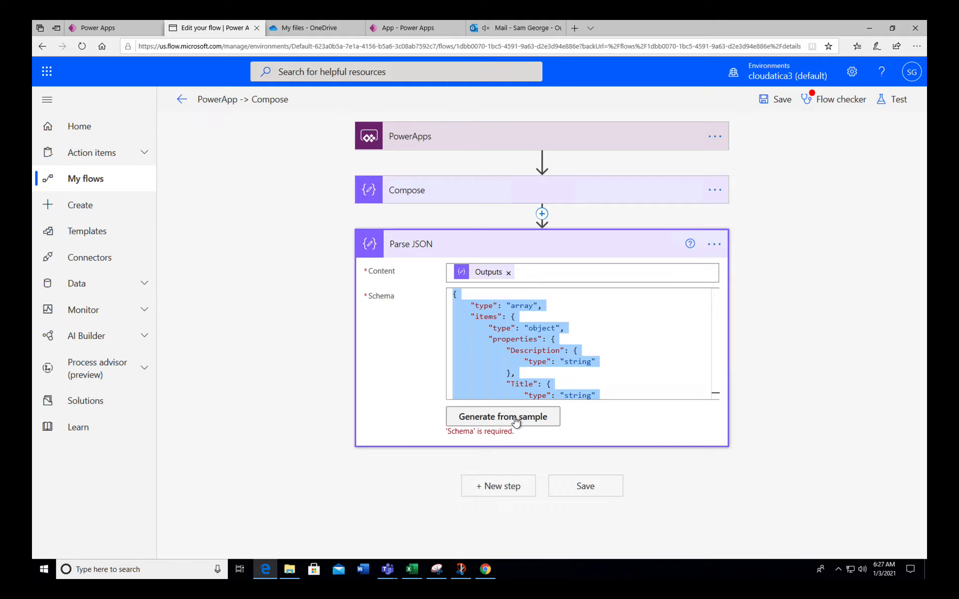
{"action": "left_click", "coordinate": [552, 361]}
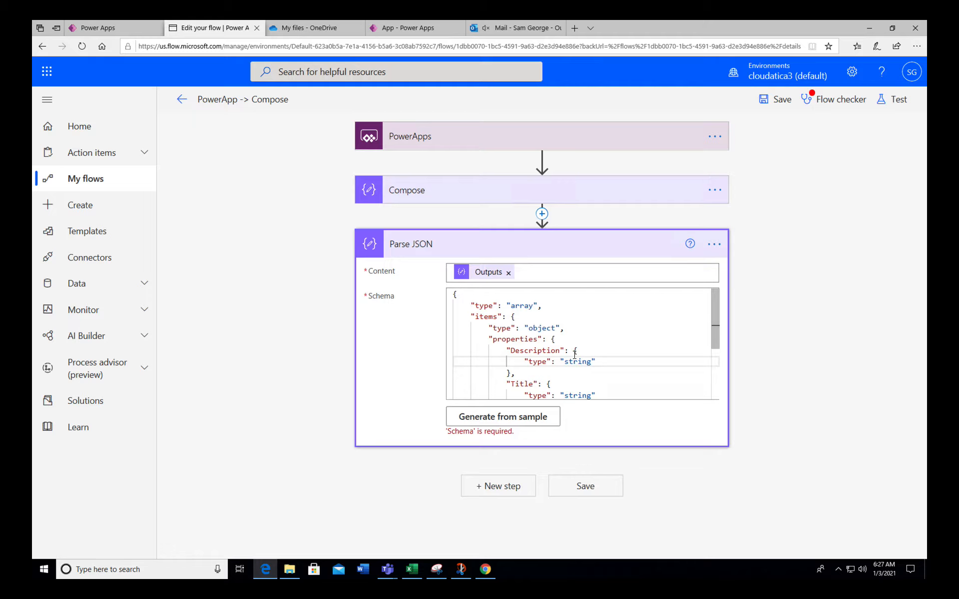
{"action": "left_click", "coordinate": [592, 486]}
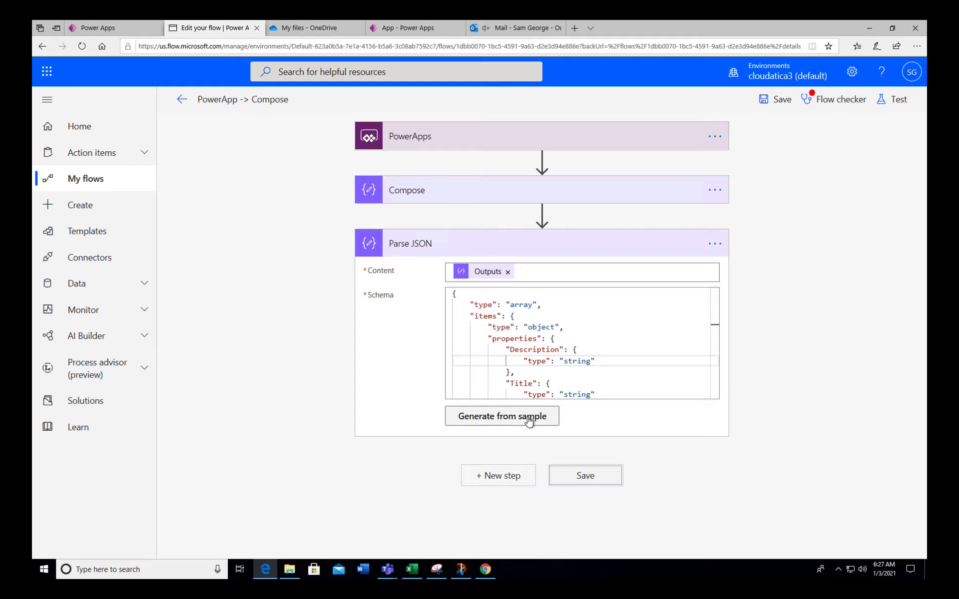
{"action": "scroll", "coordinate": [713, 336], "scroll_direction": "down", "scroll_amount": 3}
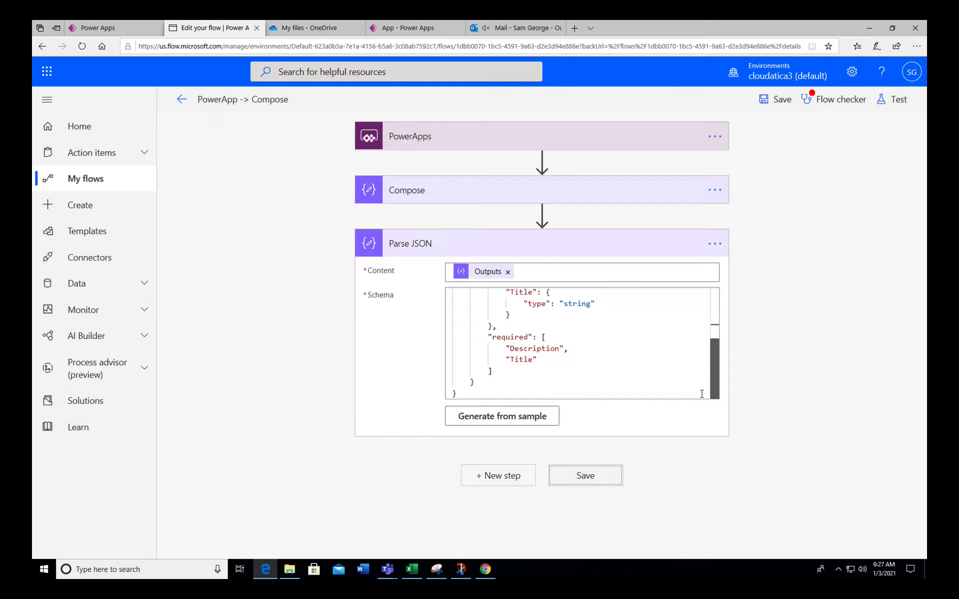
Replace the sample JSON payload with the copied Compose output, regenerate the Parse JSON schema from it and save the flow.
{"action": "left_click", "coordinate": [516, 415]}
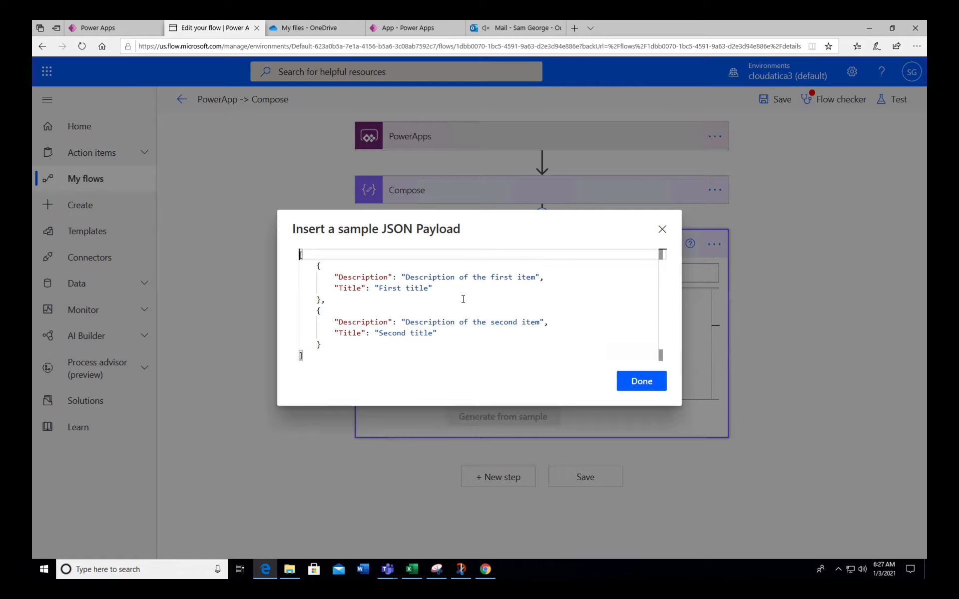
{"action": "left_click", "coordinate": [409, 312]}
{"action": "key", "text": "ctrl+a"}
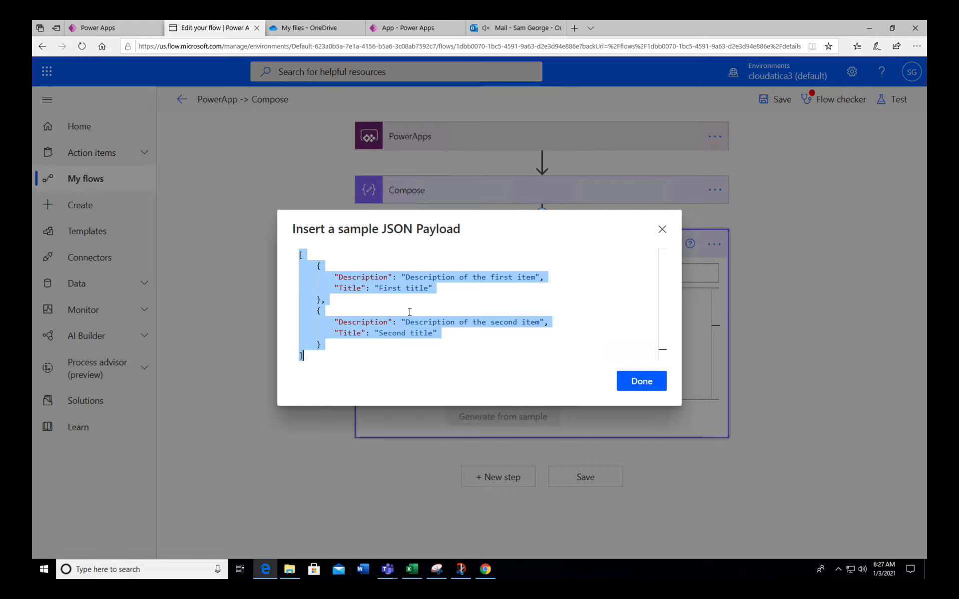
{"action": "key", "text": "ctrl+v"}
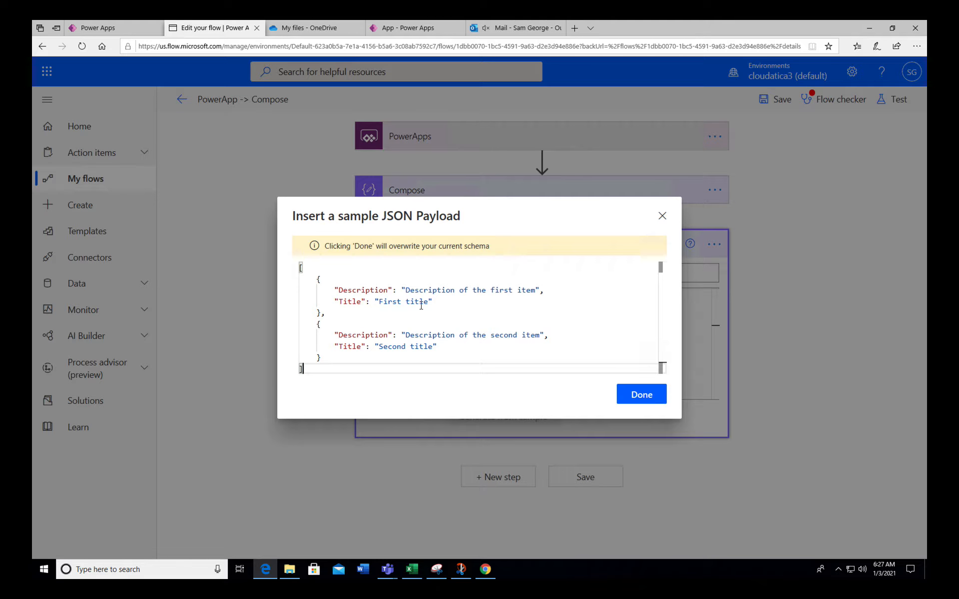
{"action": "left_click", "coordinate": [650, 396]}
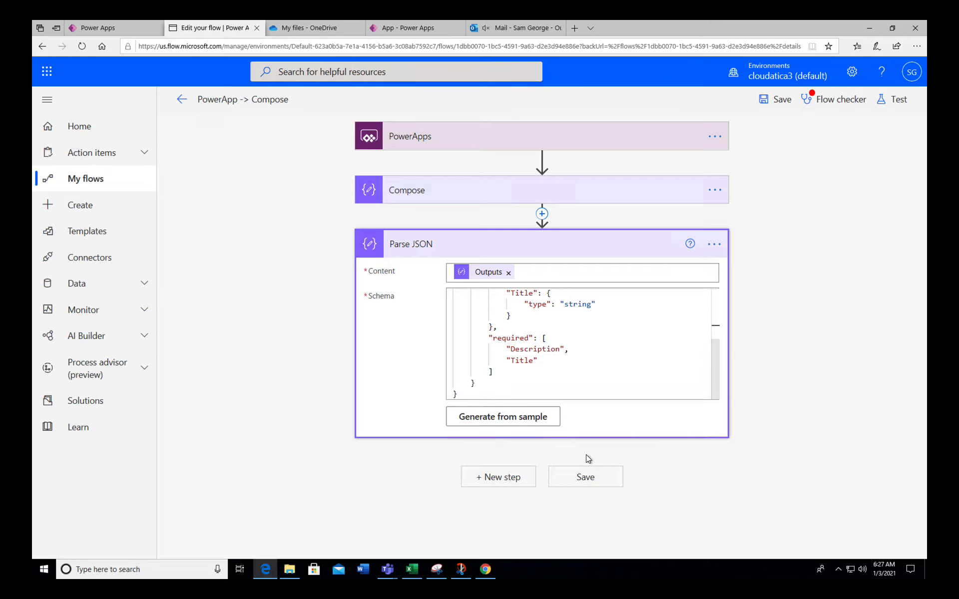
{"action": "left_click", "coordinate": [587, 479]}
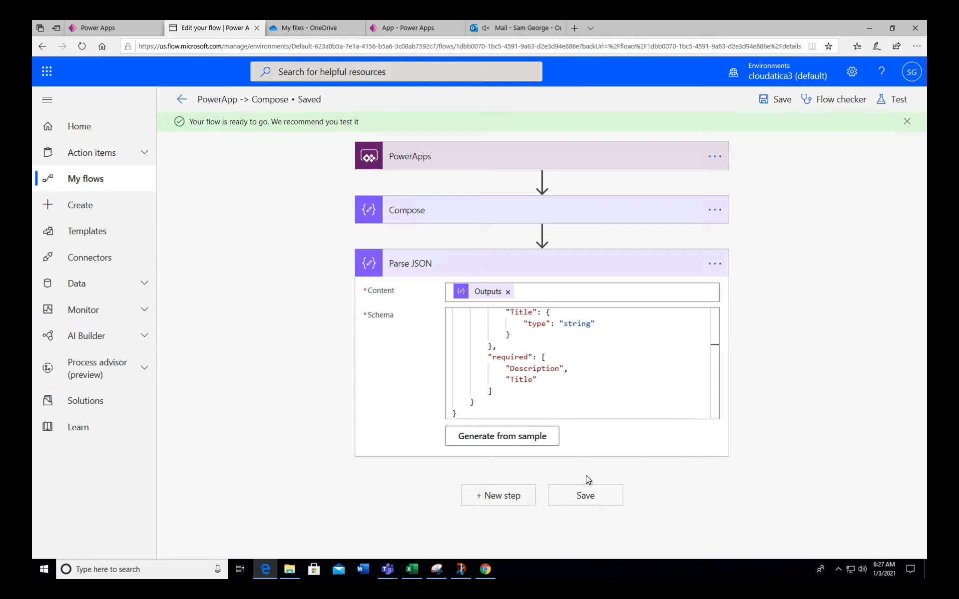
Review the generated Parse JSON schema from its beginning and collapse the action.
{"action": "left_click", "coordinate": [714, 343]}
{"action": "left_click_drag", "start_coordinate": [715, 365], "coordinate": [721, 313]}
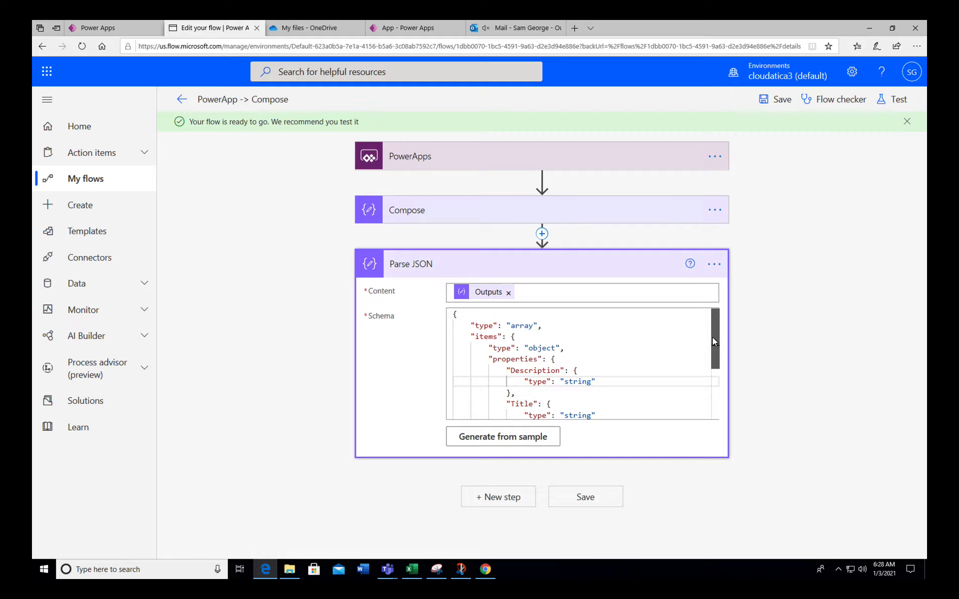
{"action": "mouse_move", "coordinate": [713, 337]}
{"action": "left_mouse_down"}
{"action": "mouse_move", "coordinate": [712, 382]}
{"action": "mouse_move", "coordinate": [712, 320]}
{"action": "left_mouse_up"}
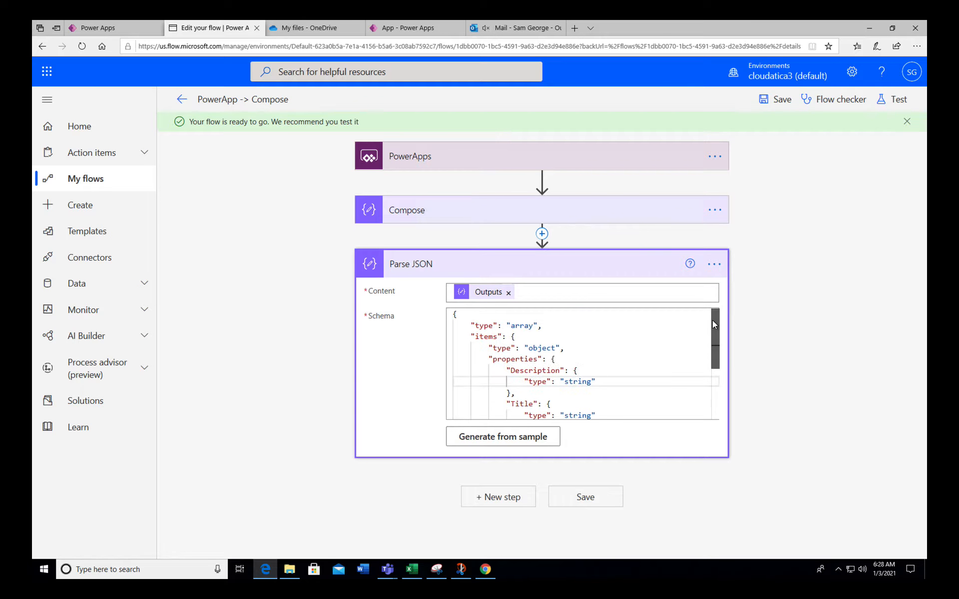
{"action": "left_click", "coordinate": [510, 267]}
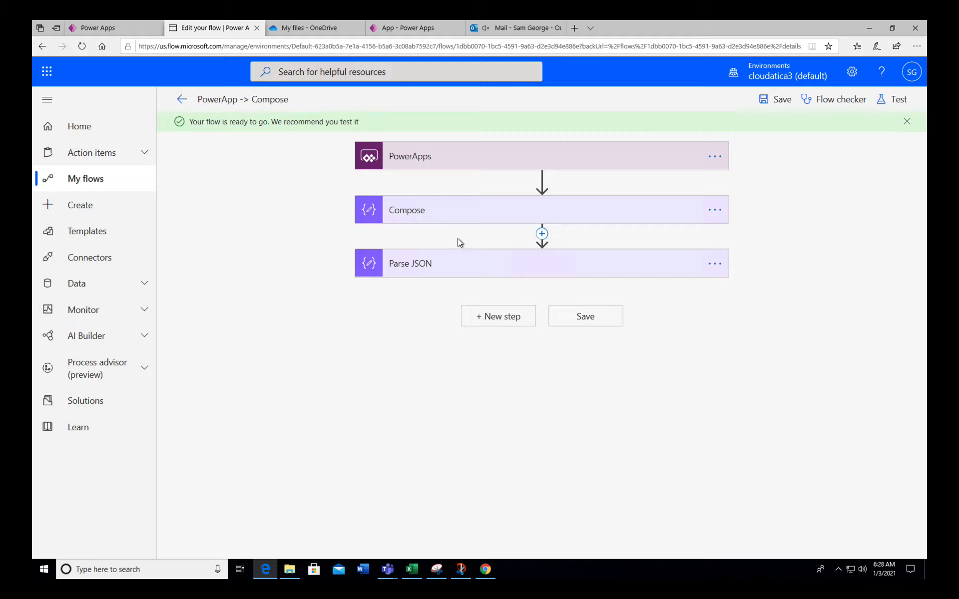
Switch to the Power Apps editor and examine the App's OnStart formula and the Send as CSV button's OnSelect formula.
{"action": "left_click", "coordinate": [406, 27]}
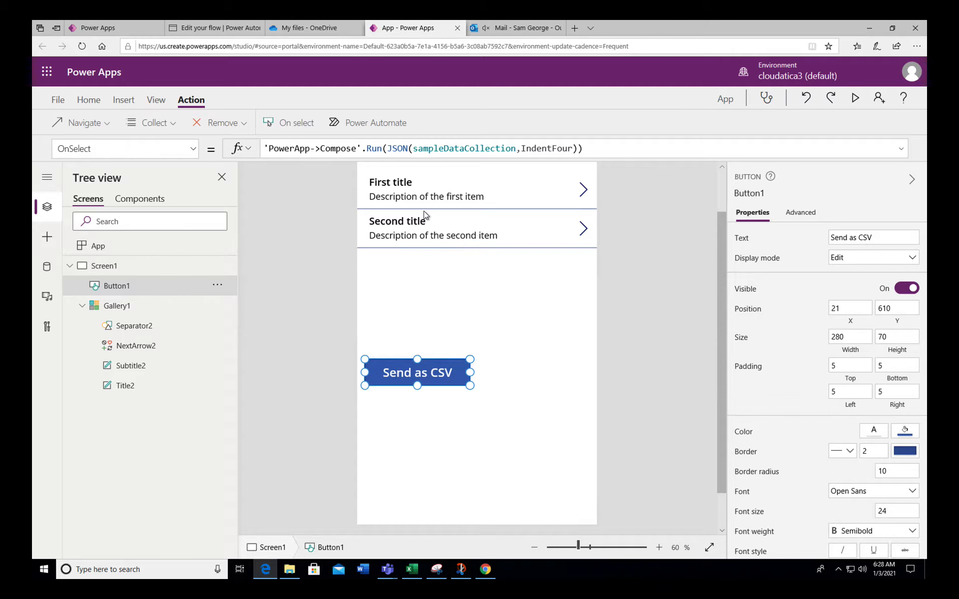
{"action": "left_click", "coordinate": [158, 245]}
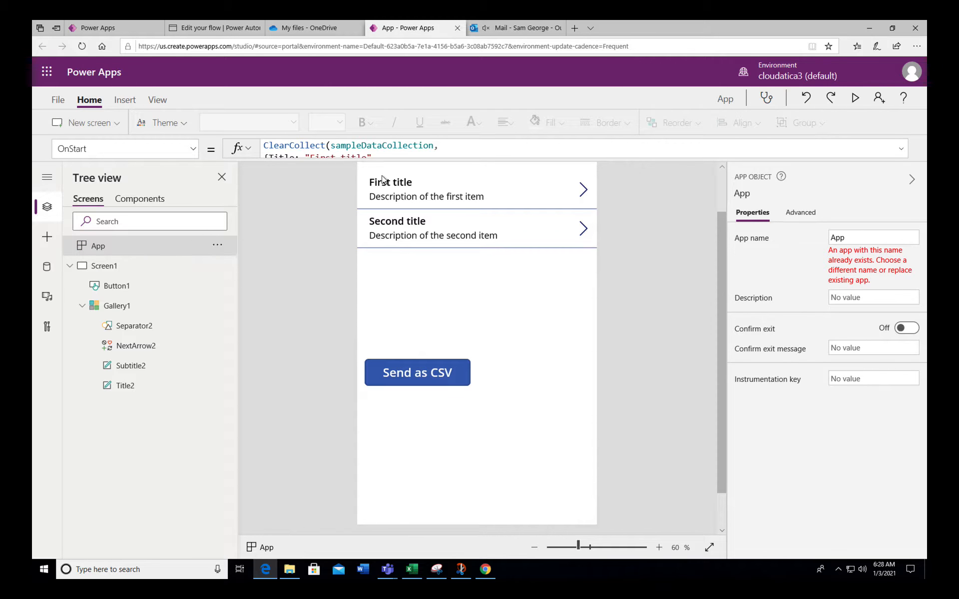
{"action": "left_click", "coordinate": [415, 160]}
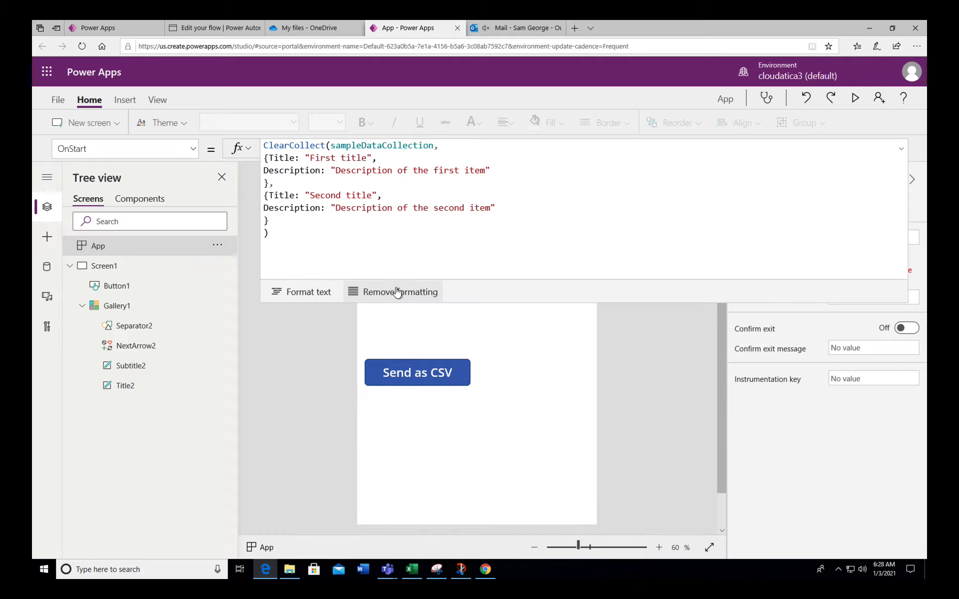
{"action": "left_click_drag", "start_coordinate": [398, 292], "coordinate": [413, 182]}
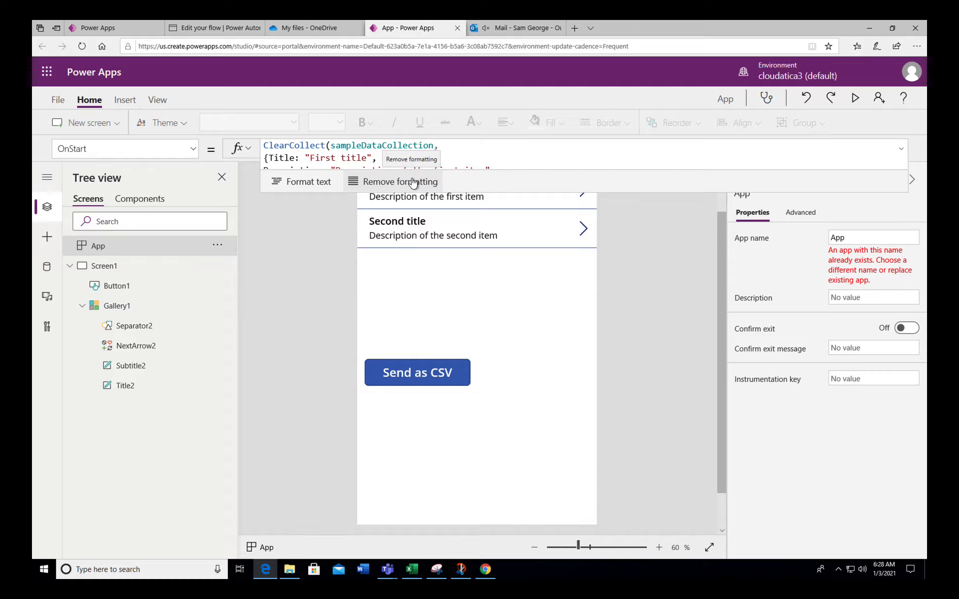
{"action": "left_click", "coordinate": [429, 373]}
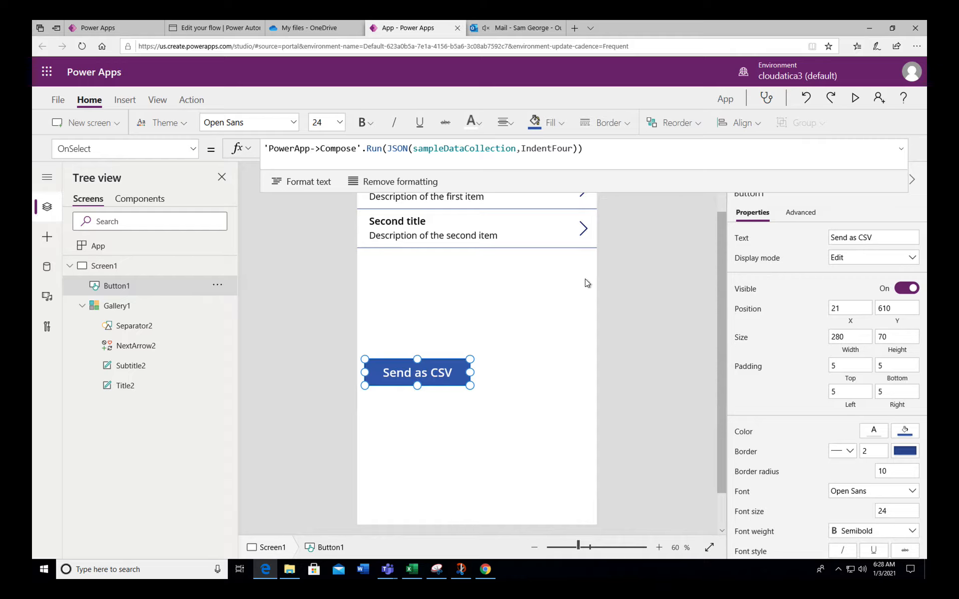
Compare the flow's Compose input with the button's OnSelect formula, and examine the Parse JSON content and schema.
{"action": "left_click", "coordinate": [203, 28]}
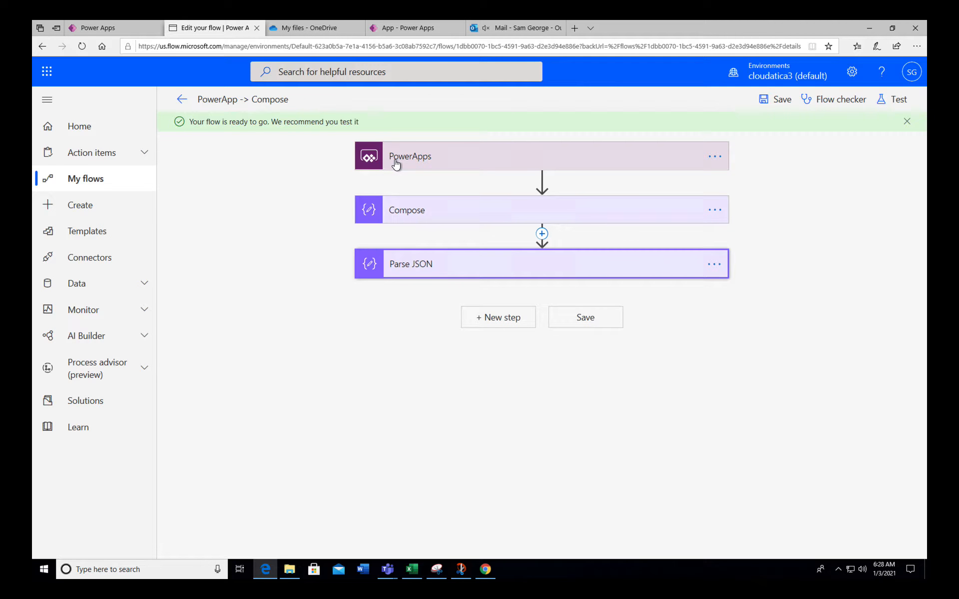
{"action": "left_click", "coordinate": [402, 212]}
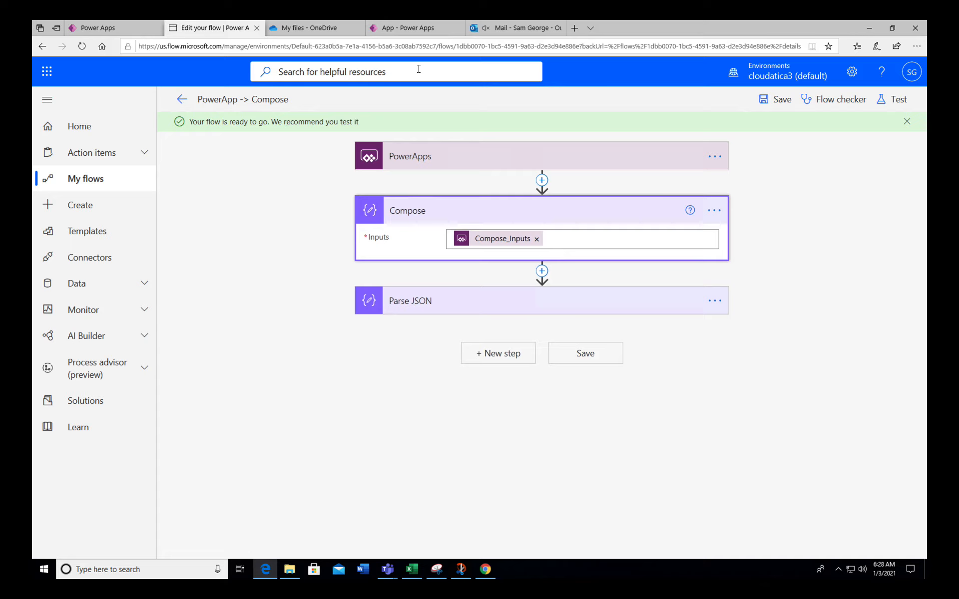
{"action": "left_click", "coordinate": [414, 28]}
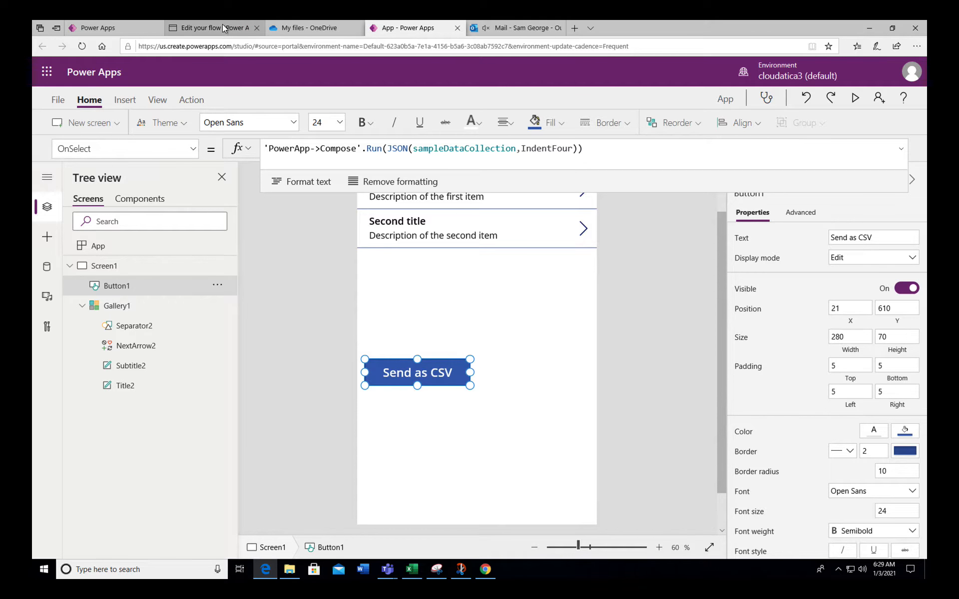
{"action": "left_click", "coordinate": [191, 23]}
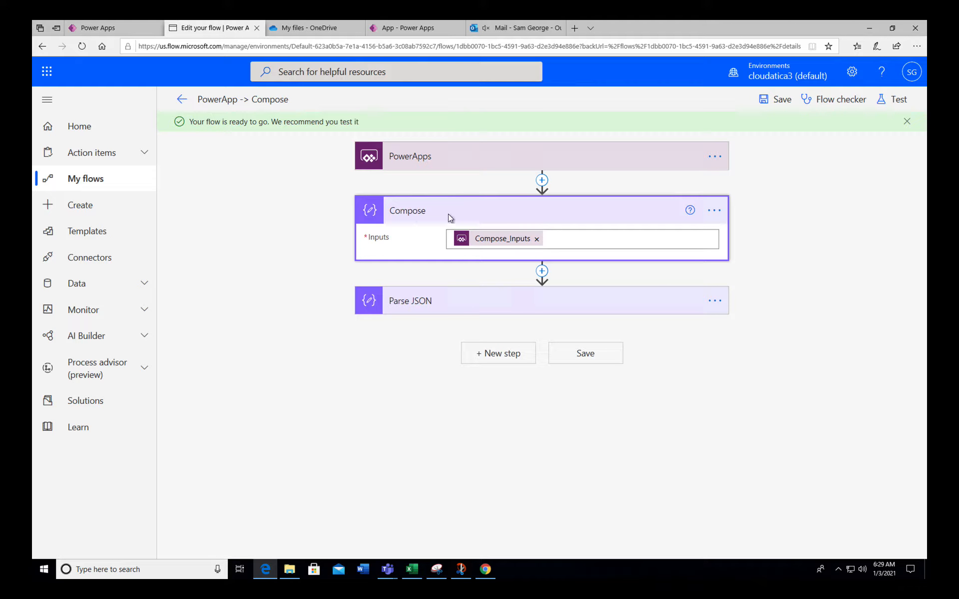
{"action": "left_click", "coordinate": [466, 314]}
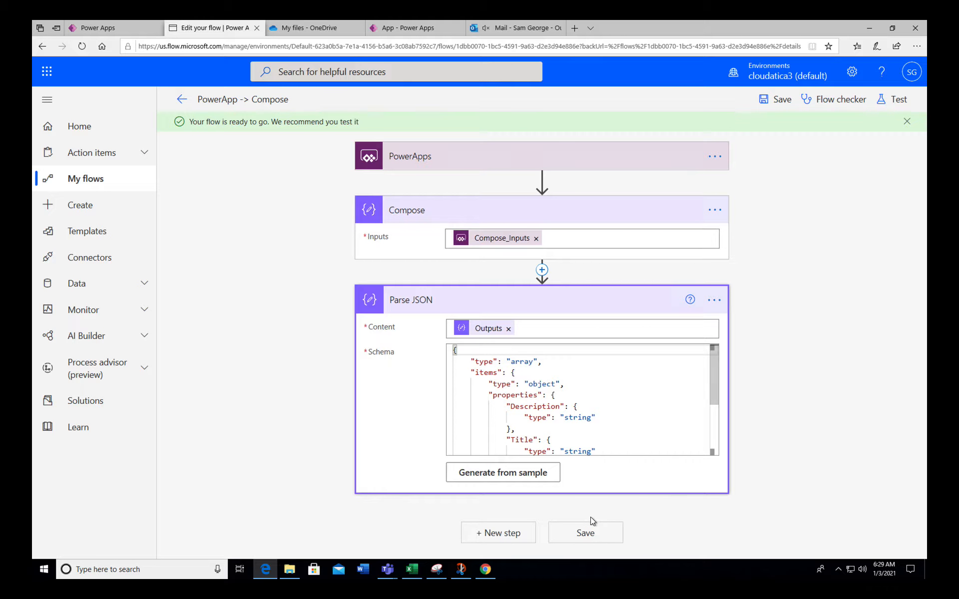
Save the flow, search for csv and add the Create CSV table data operation after Parse JSON.
{"action": "left_click", "coordinate": [583, 534]}
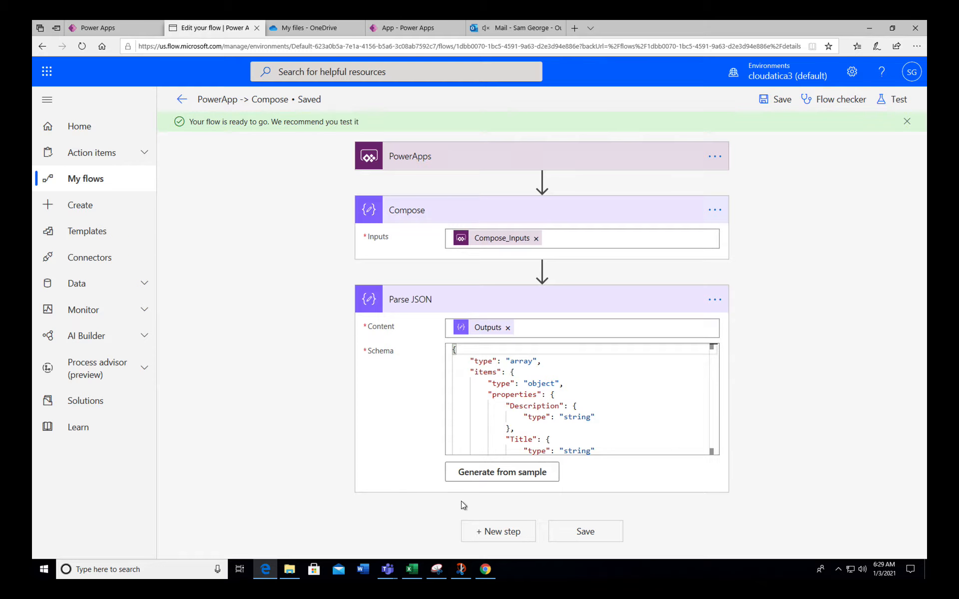
{"action": "left_click", "coordinate": [492, 533]}
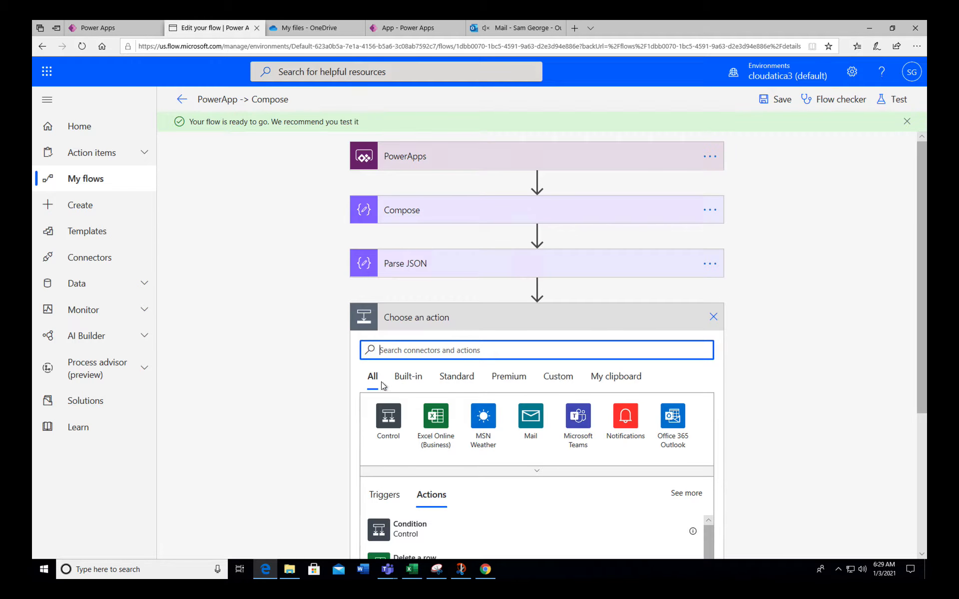
{"action": "type", "text": "csv"}
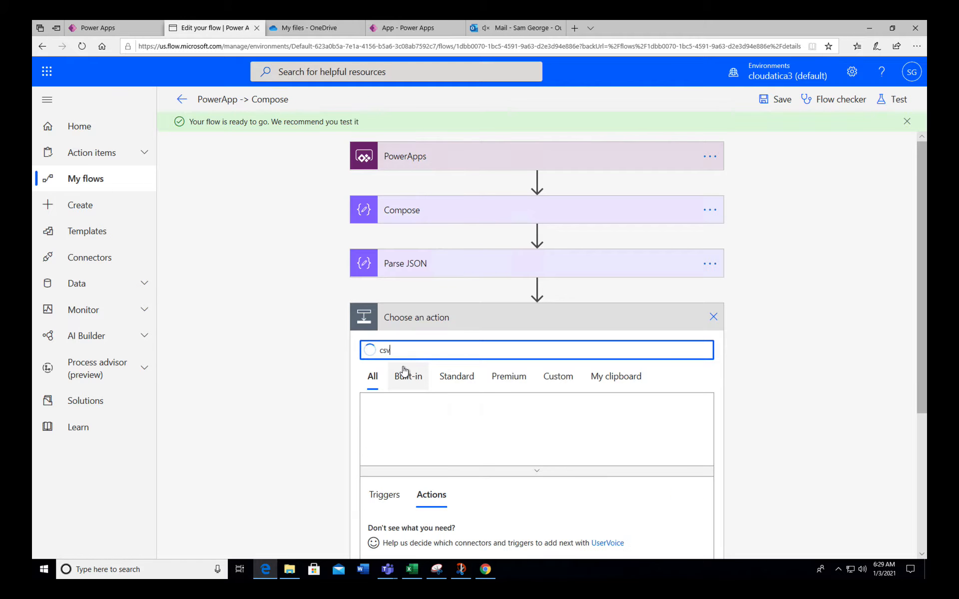
{"action": "scroll", "coordinate": [455, 454], "scroll_direction": "down", "scroll_amount": 2}
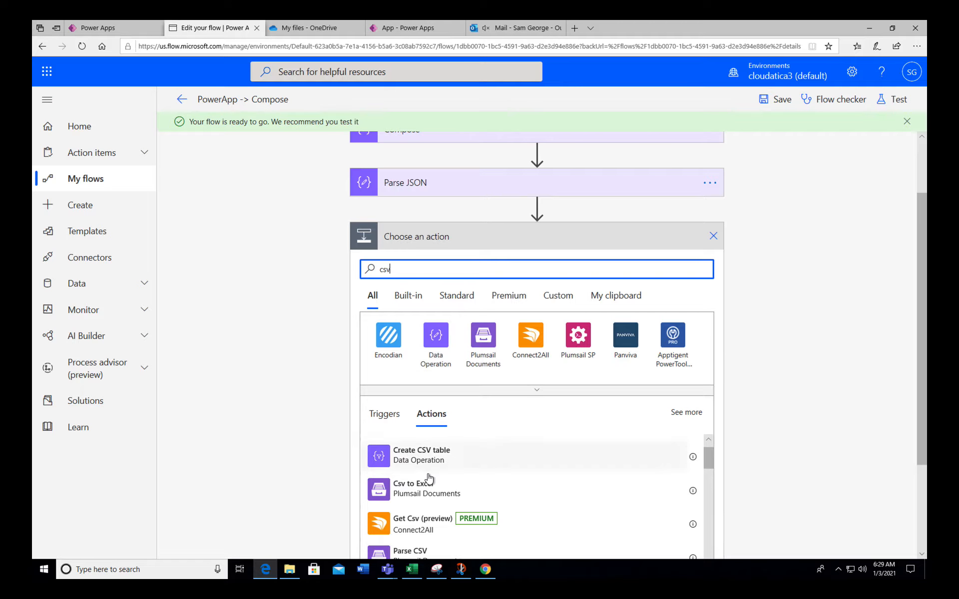
{"action": "left_click", "coordinate": [436, 457]}
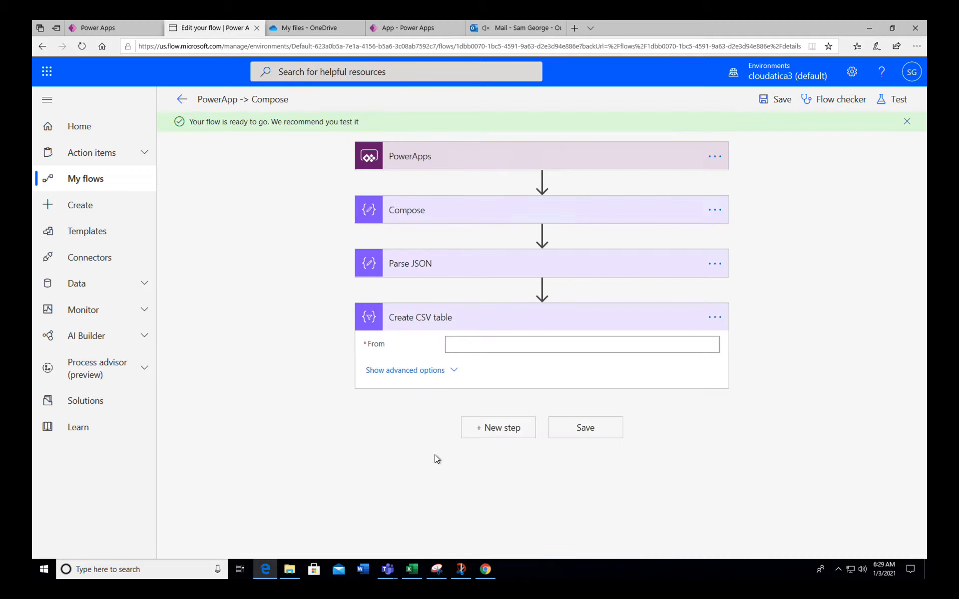
Set the From value of Create CSV table to the Compose Outputs and save the flow.
{"action": "left_click", "coordinate": [467, 344]}
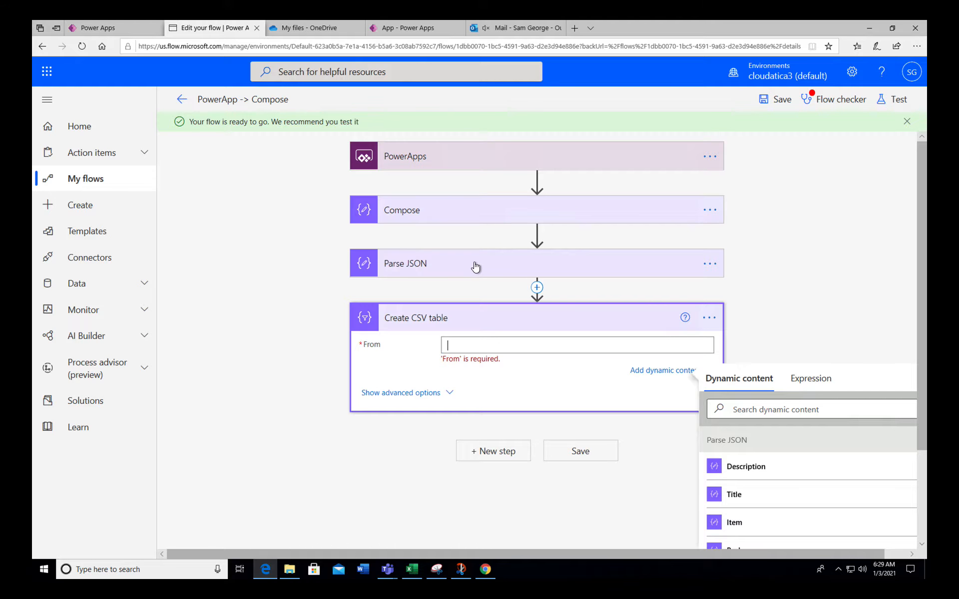
{"action": "scroll", "coordinate": [794, 306], "scroll_direction": "down", "scroll_amount": 3}
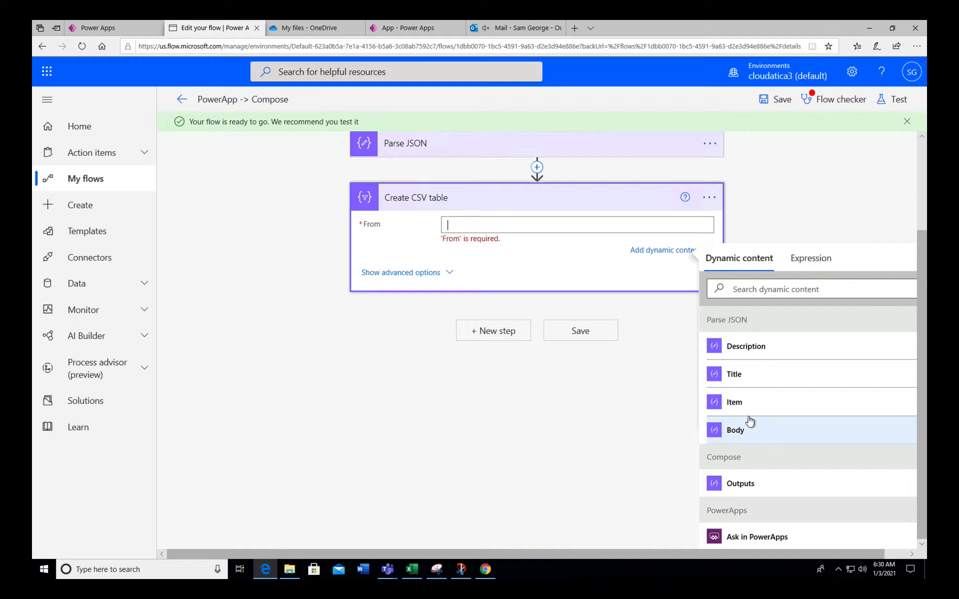
{"action": "left_click", "coordinate": [741, 484]}
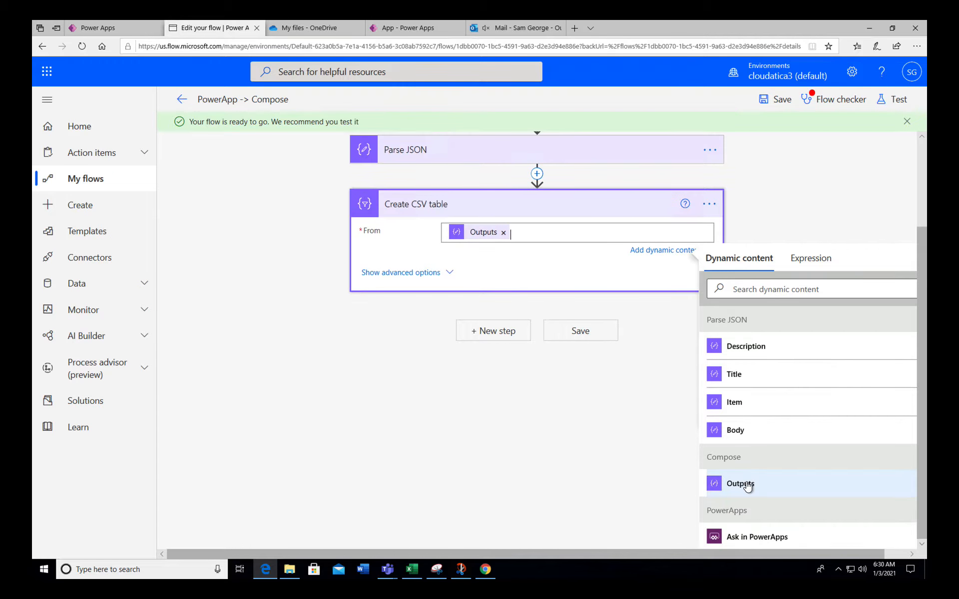
{"action": "left_click", "coordinate": [593, 331]}
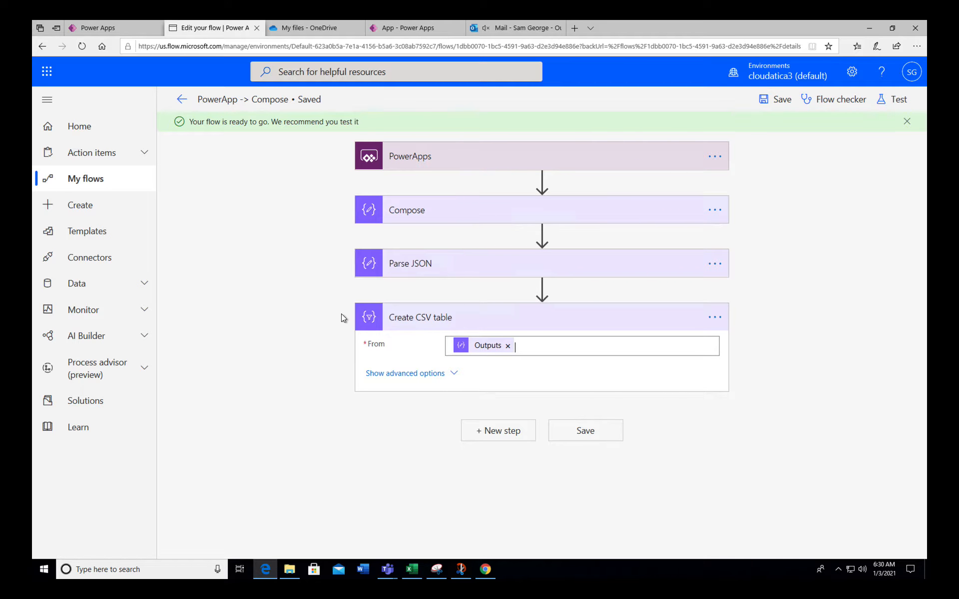
Preview the app in Power Apps, run its Send as CSV button, close the preview and return to the flow.
{"action": "left_click", "coordinate": [422, 29]}
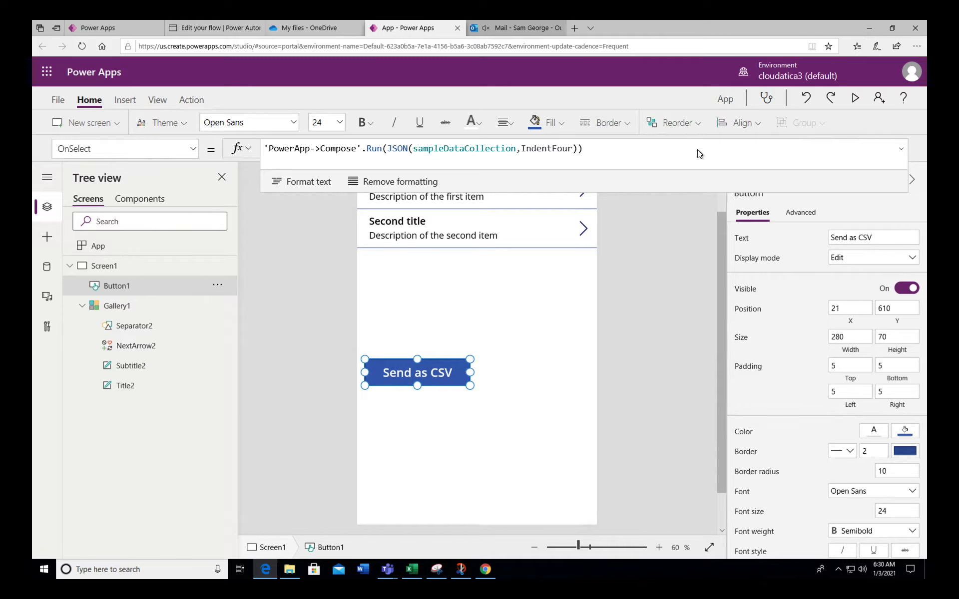
{"action": "left_click", "coordinate": [855, 99]}
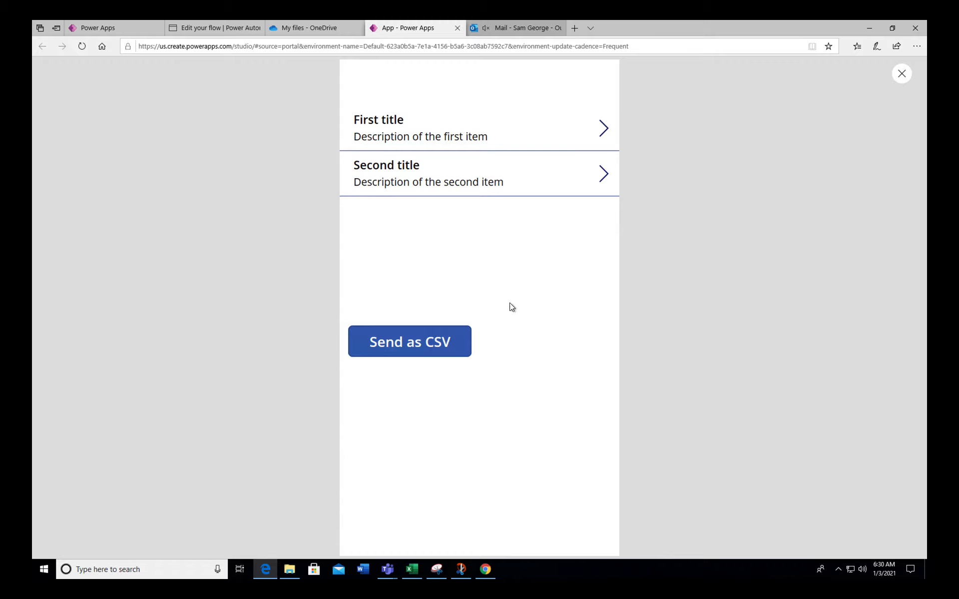
{"action": "left_click", "coordinate": [436, 338]}
{"action": "left_click", "coordinate": [903, 76]}
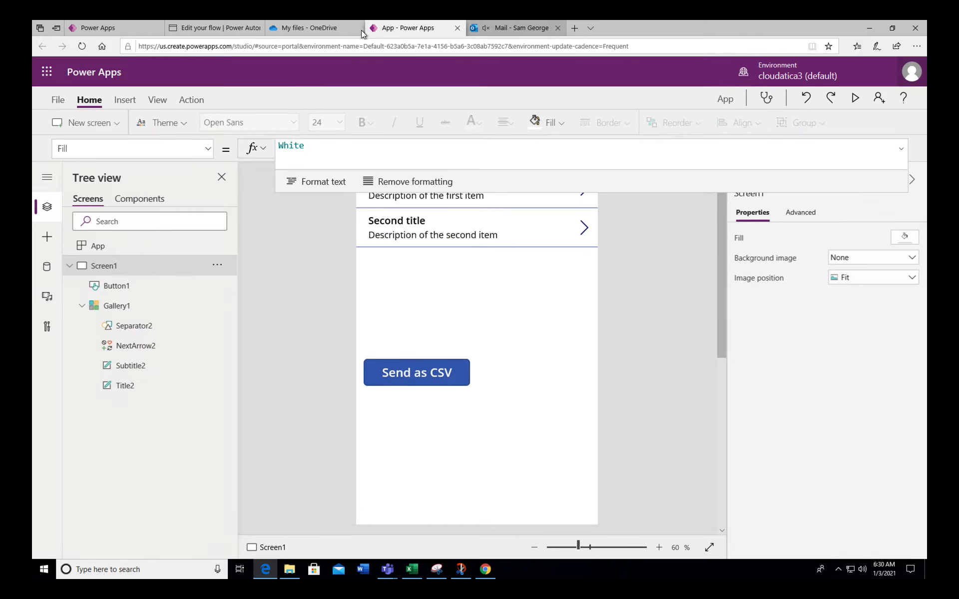
{"action": "left_click", "coordinate": [217, 32]}
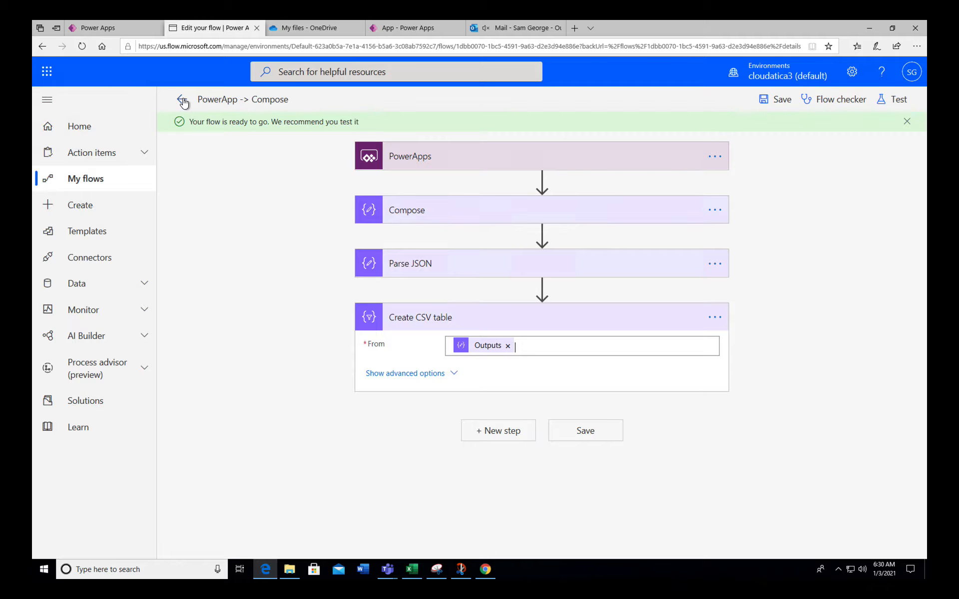
Open the most recent run in the flow's run history and show the details of its Create CSV table action.
{"action": "left_click", "coordinate": [182, 100]}
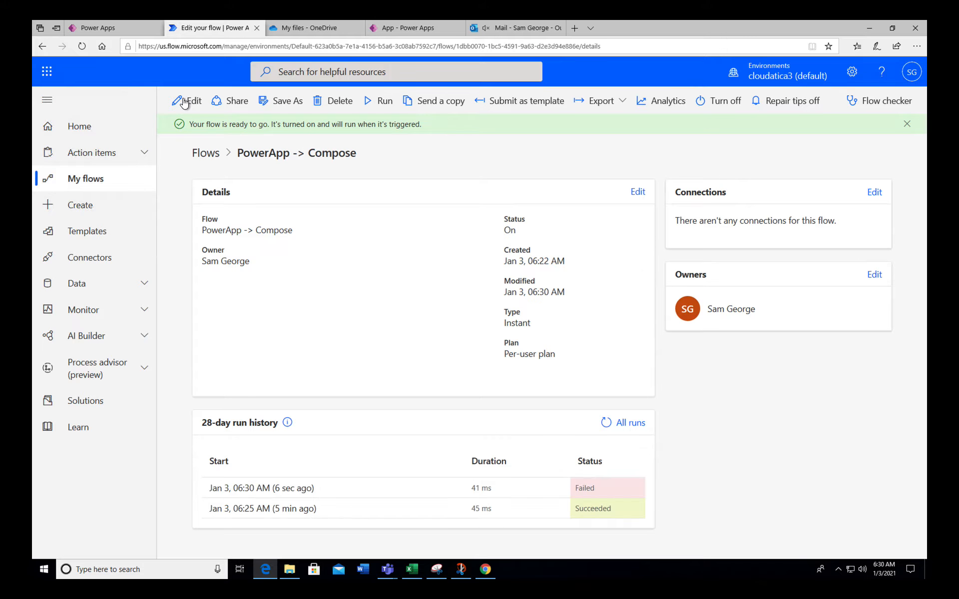
{"action": "left_click", "coordinate": [262, 488]}
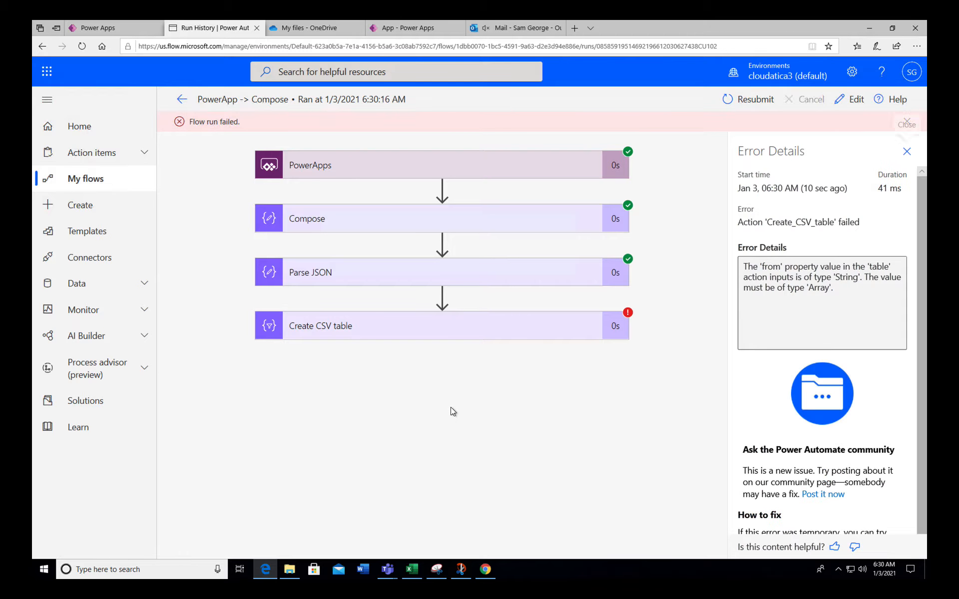
{"action": "left_click", "coordinate": [421, 333]}
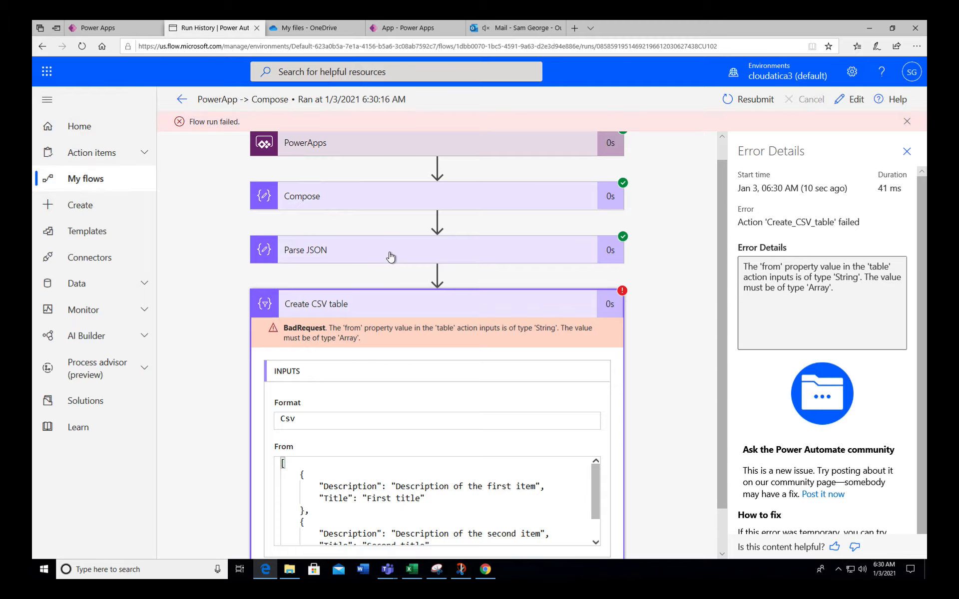
Examine the content, schema and output body of the Parse JSON action in this run.
{"action": "left_click", "coordinate": [390, 256]}
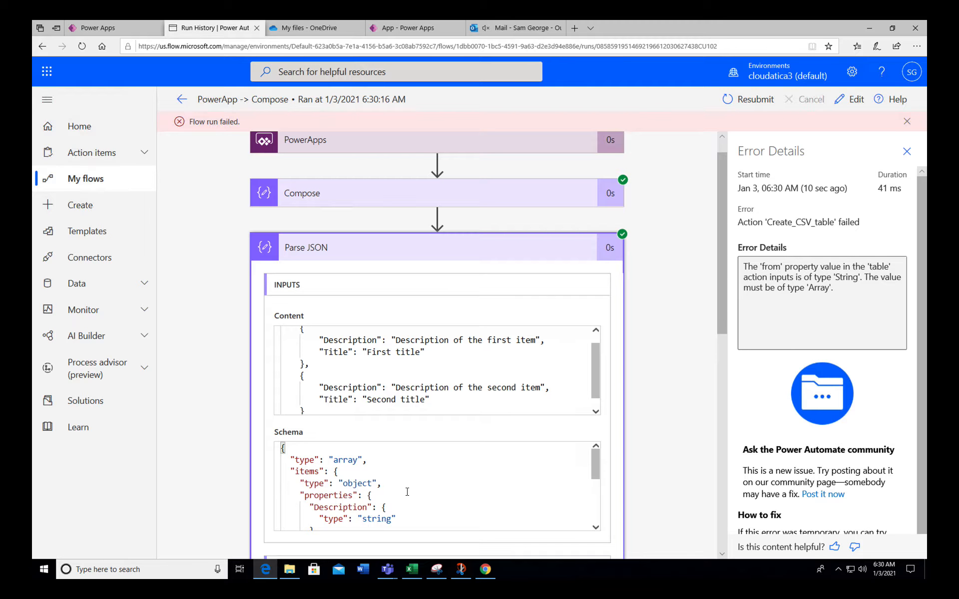
{"action": "scroll", "coordinate": [408, 493], "scroll_direction": "down", "scroll_amount": 5}
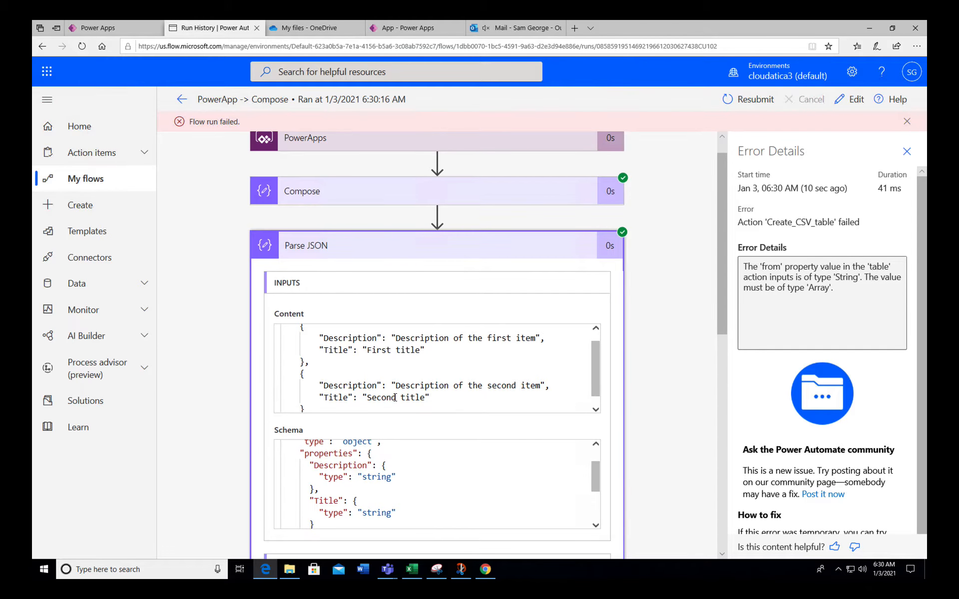
{"action": "scroll", "coordinate": [395, 398], "scroll_direction": "down", "scroll_amount": 5}
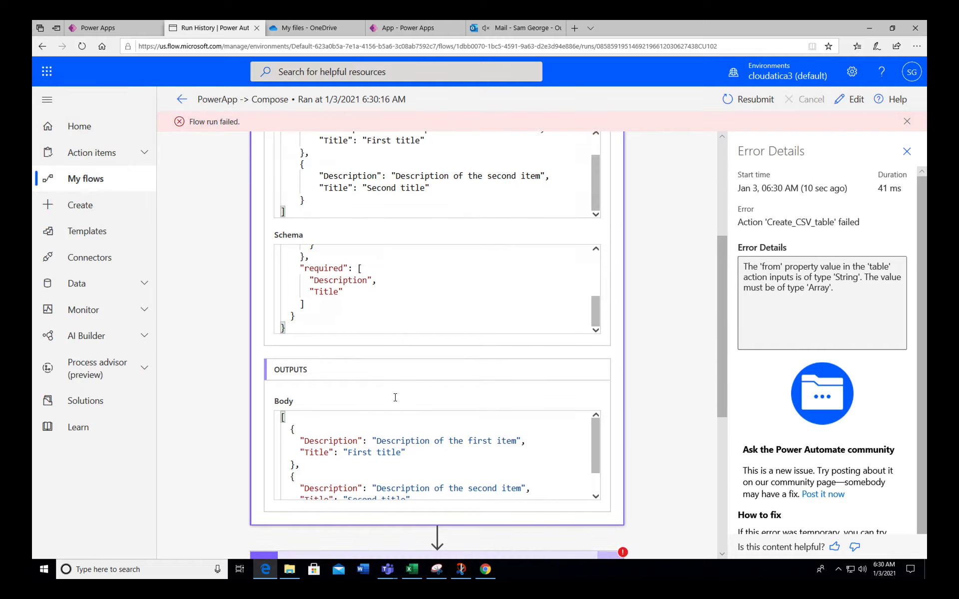
{"action": "scroll", "coordinate": [378, 478], "scroll_direction": "down", "scroll_amount": 4}
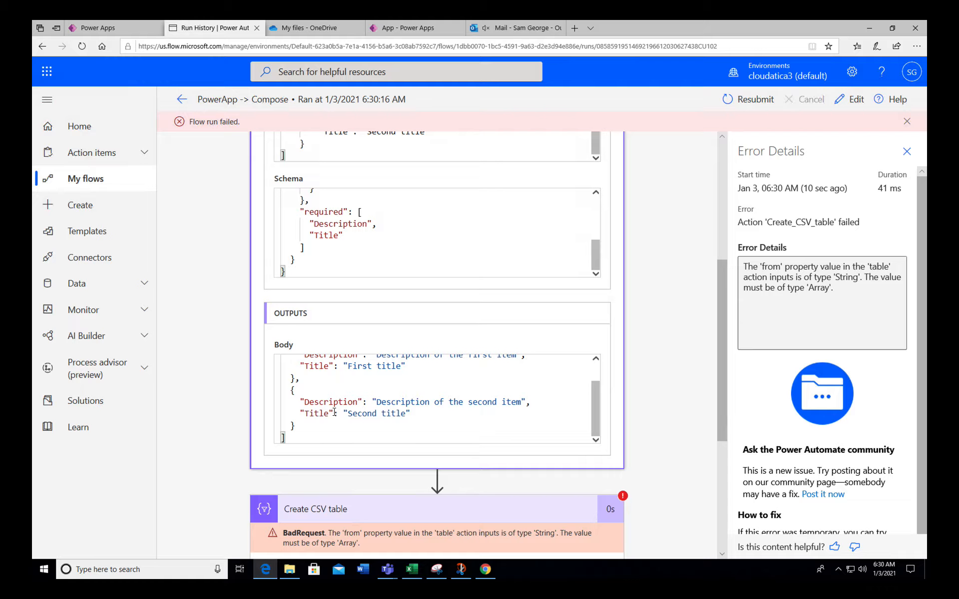
{"action": "scroll", "coordinate": [334, 413], "scroll_direction": "up", "scroll_amount": 4}
{"action": "scroll", "coordinate": [321, 271], "scroll_direction": "up", "scroll_amount": 8}
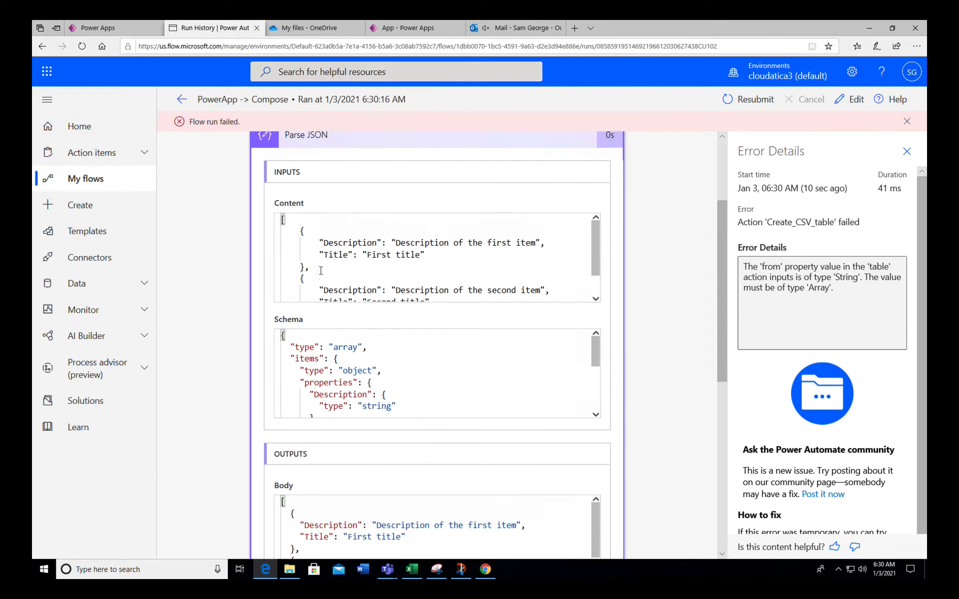
{"action": "scroll", "coordinate": [321, 271], "scroll_direction": "up", "scroll_amount": 3}
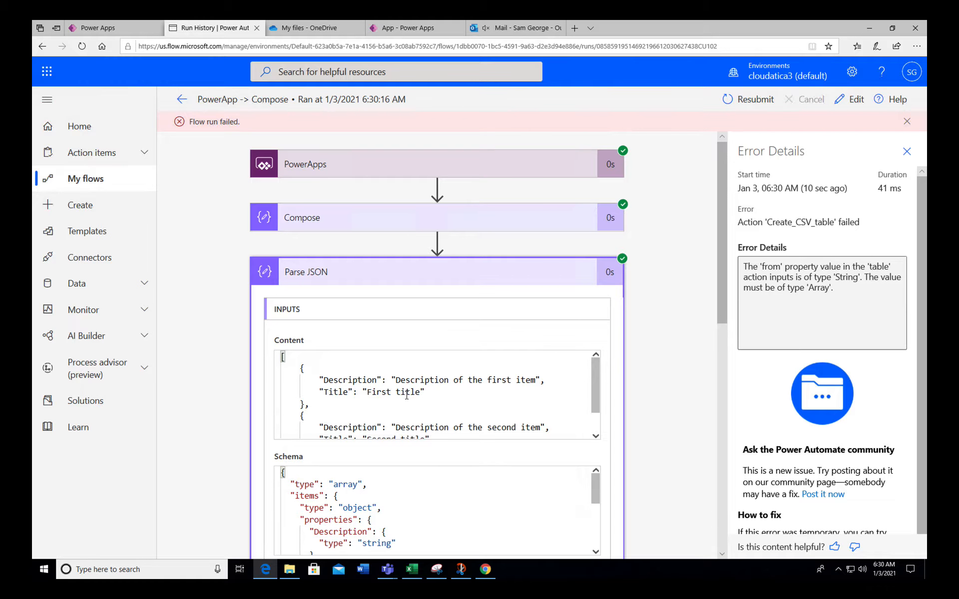
Compare the Create CSV table error and From input with the Parse JSON output body and schema.
{"action": "scroll", "coordinate": [407, 395], "scroll_direction": "down", "scroll_amount": 8}
{"action": "scroll", "coordinate": [268, 470], "scroll_direction": "down", "scroll_amount": 6}
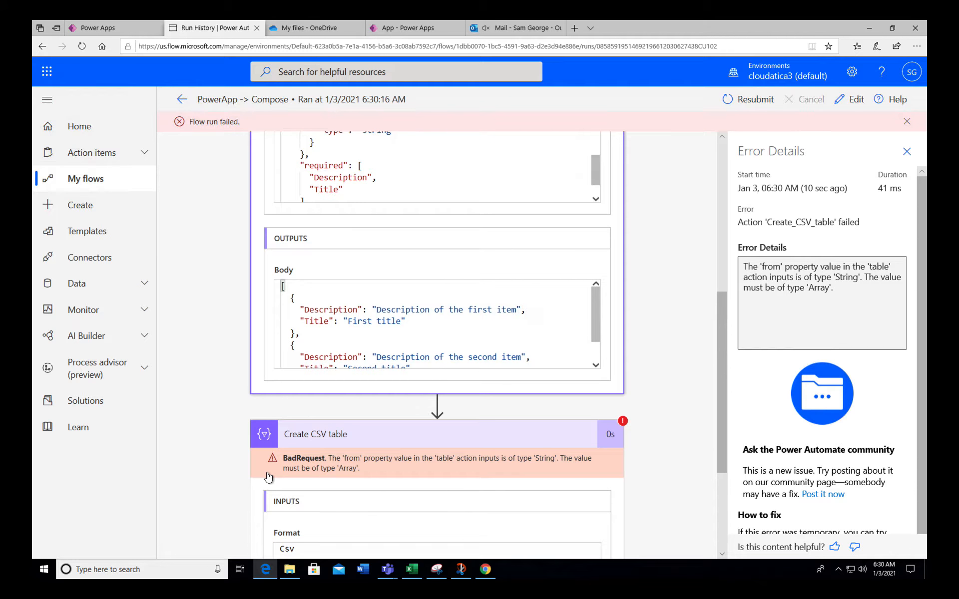
{"action": "scroll", "coordinate": [268, 477], "scroll_direction": "down", "scroll_amount": 2}
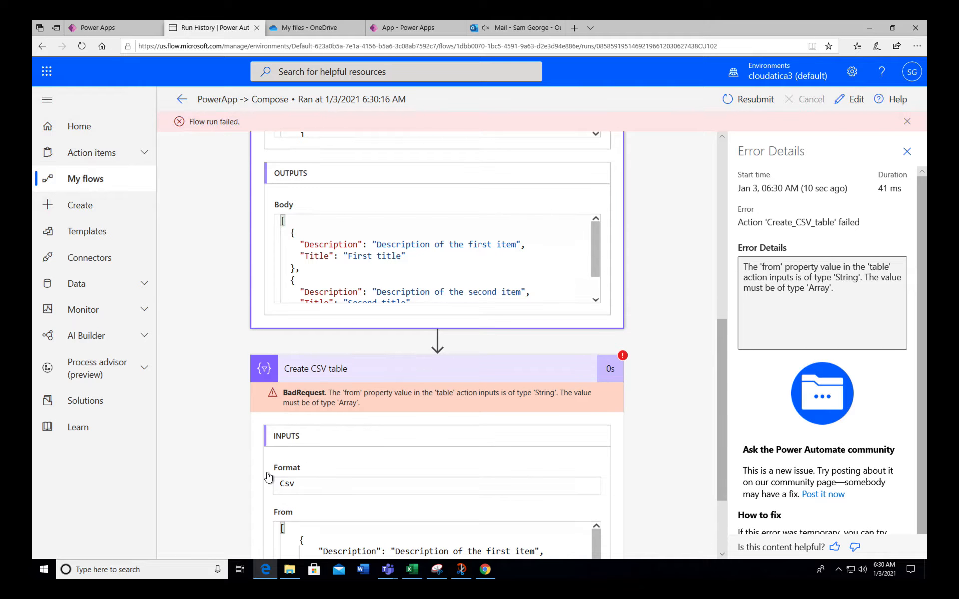
{"action": "scroll", "coordinate": [268, 477], "scroll_direction": "down", "scroll_amount": 1}
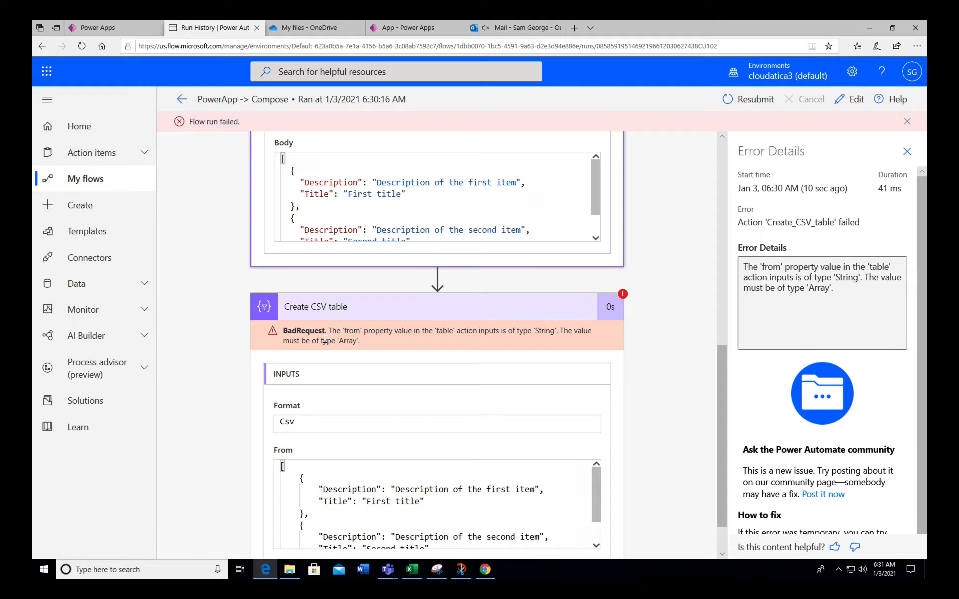
{"action": "scroll", "coordinate": [386, 343], "scroll_direction": "up", "scroll_amount": 2}
{"action": "scroll", "coordinate": [385, 343], "scroll_direction": "up", "scroll_amount": 5}
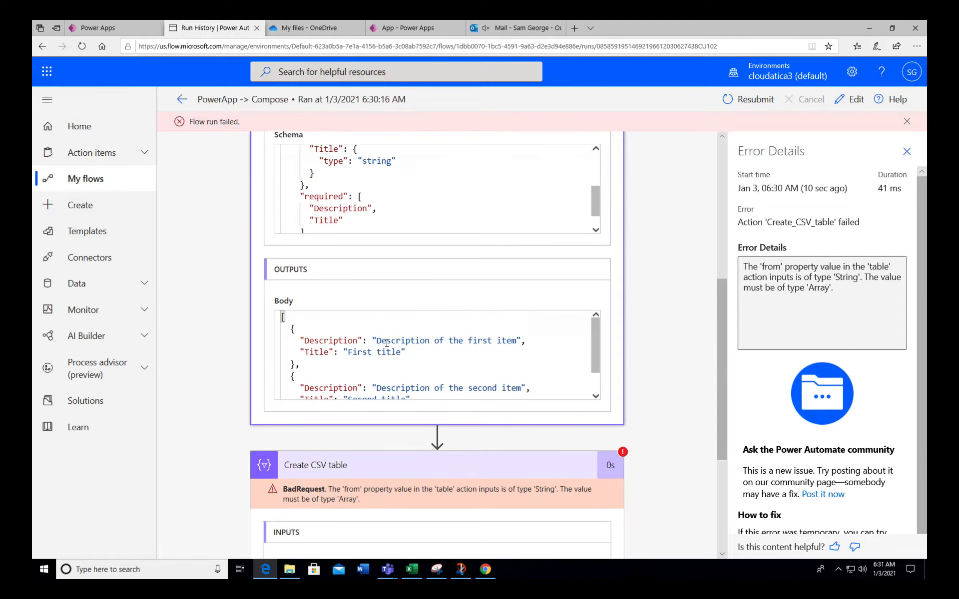
{"action": "scroll", "coordinate": [387, 342], "scroll_direction": "up", "scroll_amount": 7}
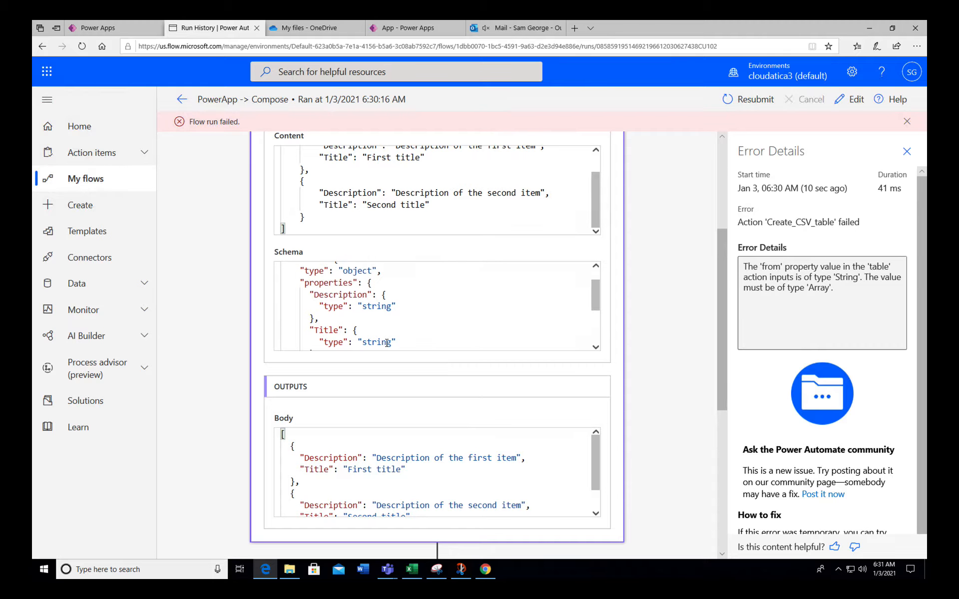
Edit the flow, replace Outputs with the Parse JSON Body as the From value of Create CSV table, and save.
{"action": "left_click", "coordinate": [854, 100]}
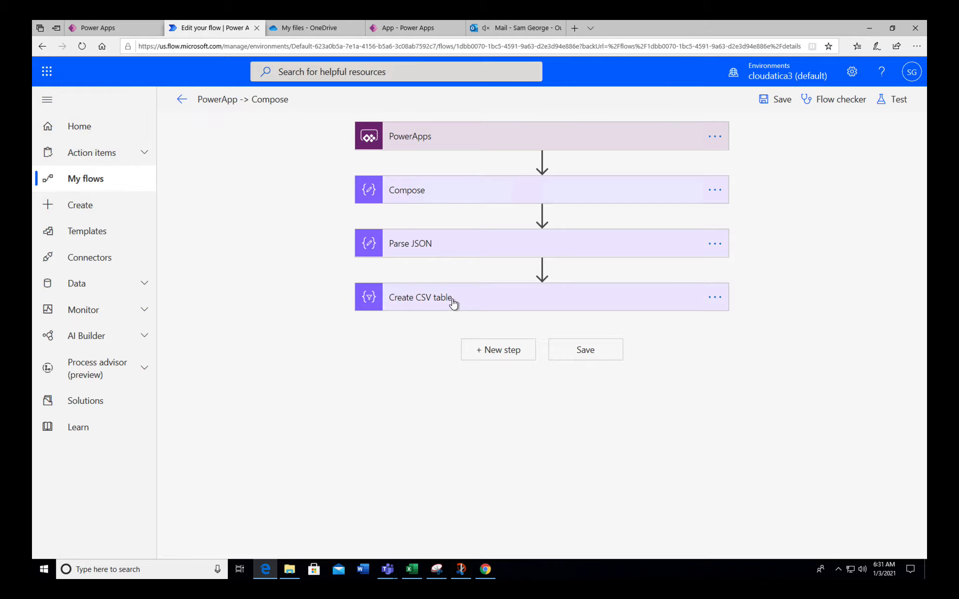
{"action": "left_click", "coordinate": [452, 299]}
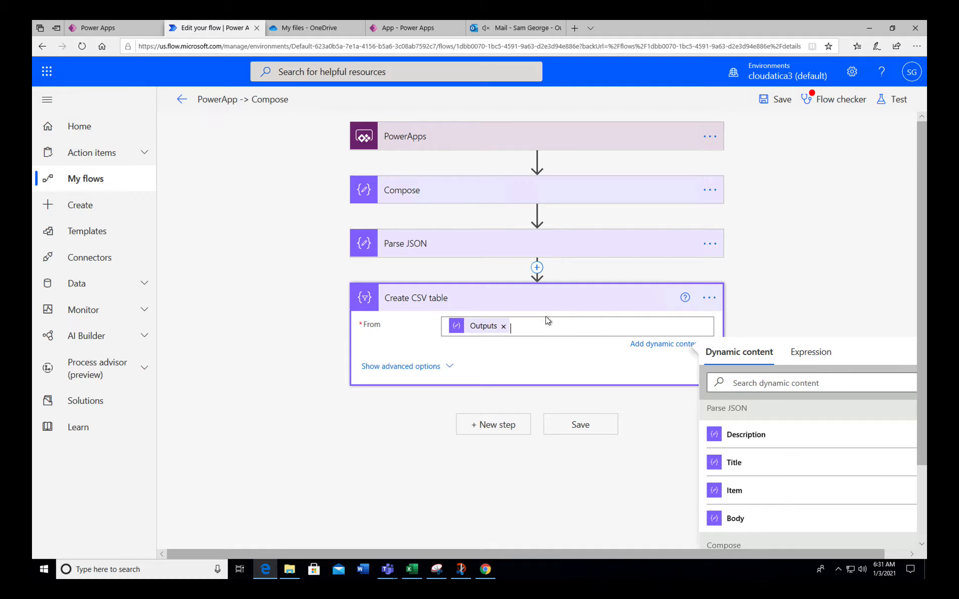
{"action": "scroll", "coordinate": [814, 504], "scroll_direction": "down", "scroll_amount": 1}
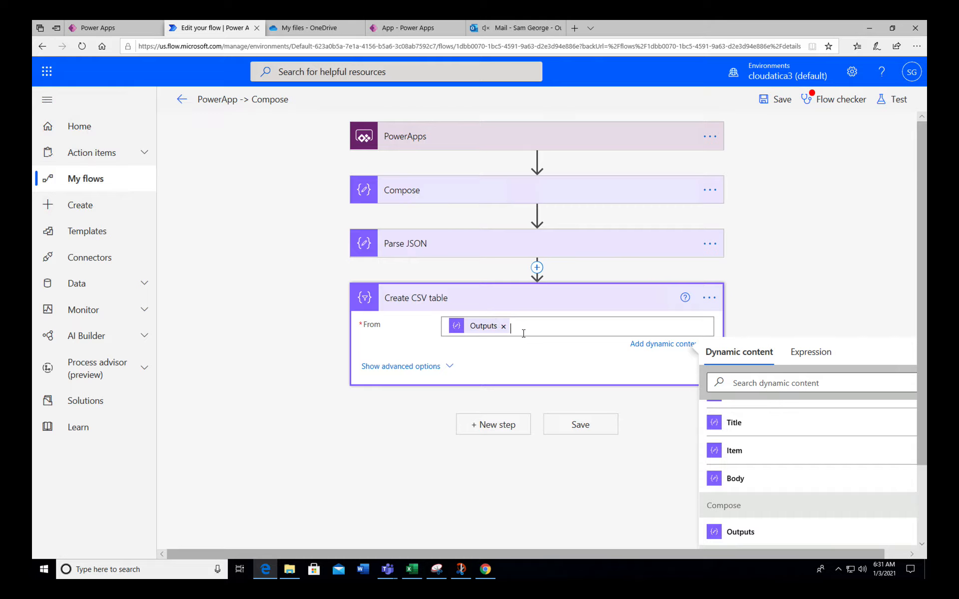
{"action": "scroll", "coordinate": [783, 492], "scroll_direction": "up", "scroll_amount": 1}
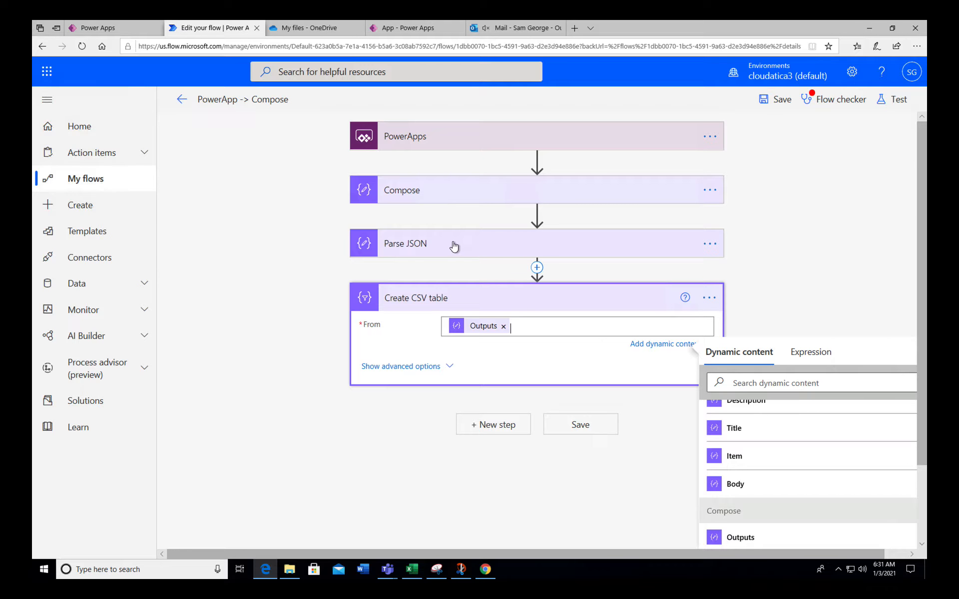
{"action": "left_click", "coordinate": [503, 327]}
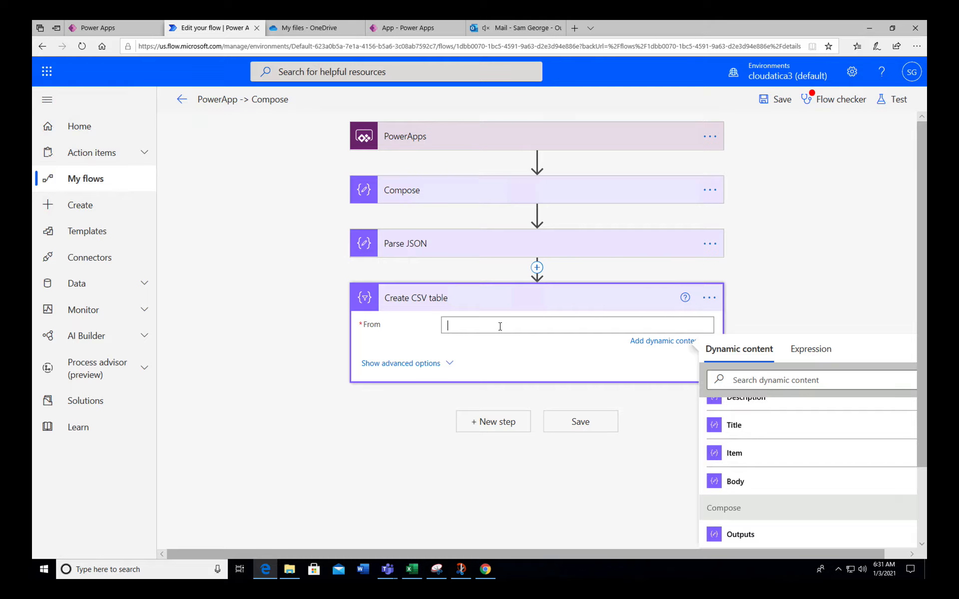
{"action": "left_click", "coordinate": [738, 482]}
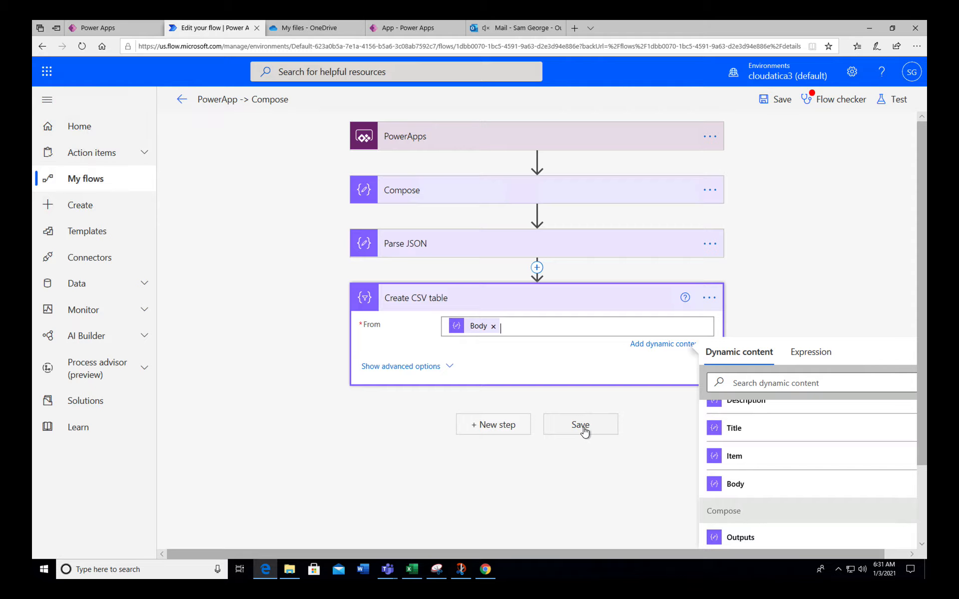
{"action": "left_click", "coordinate": [582, 428]}
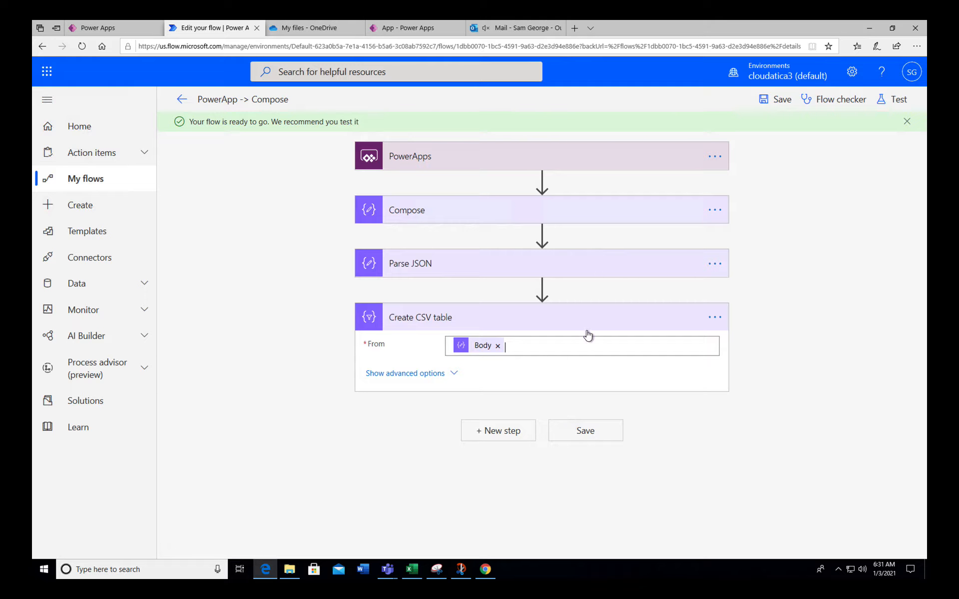
Switch to Power Apps, preview the app and run its Send as CSV button, and return to the flow.
{"action": "mouse_move", "coordinate": [542, 230]}
{"action": "left_click", "coordinate": [408, 26]}
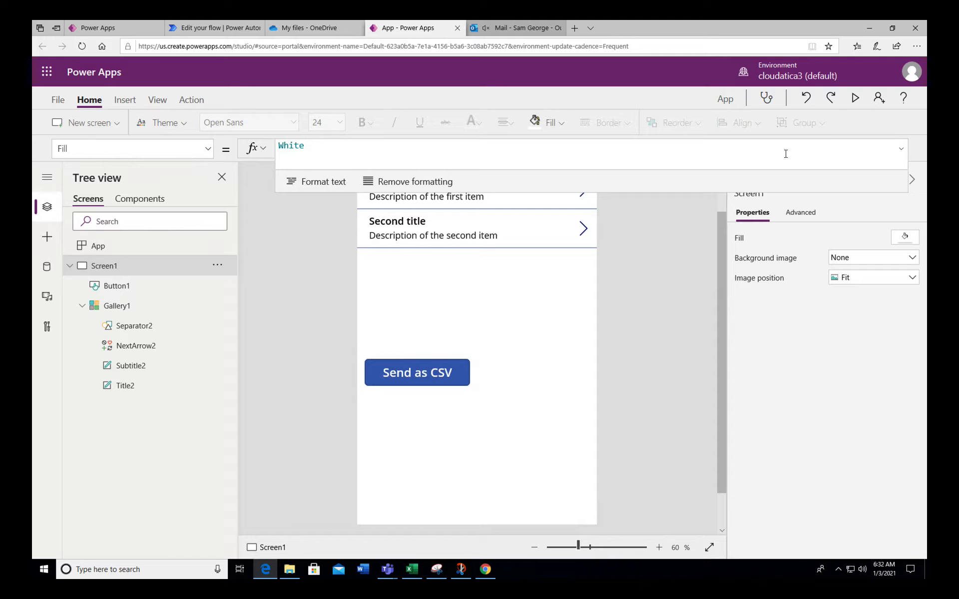
{"action": "left_click", "coordinate": [863, 100]}
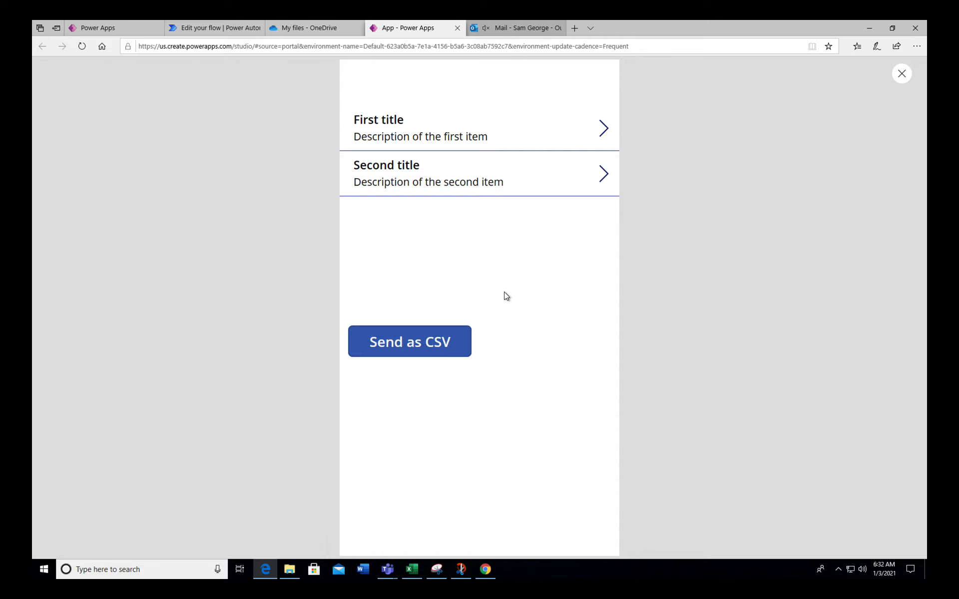
{"action": "left_click", "coordinate": [222, 29]}
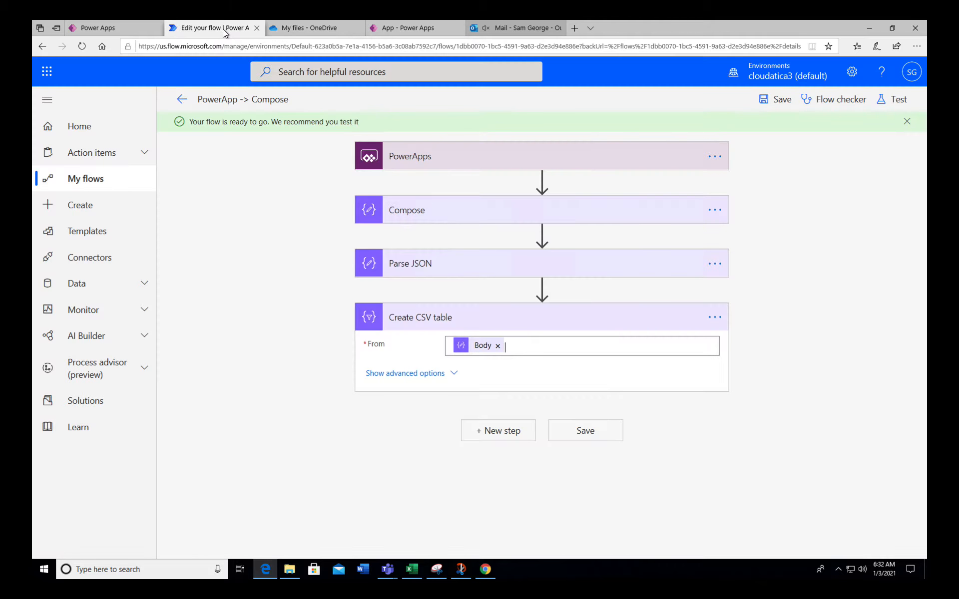
Open the newest run in the flow's history and examine the Parse JSON inputs and output body.
{"action": "left_click", "coordinate": [181, 100]}
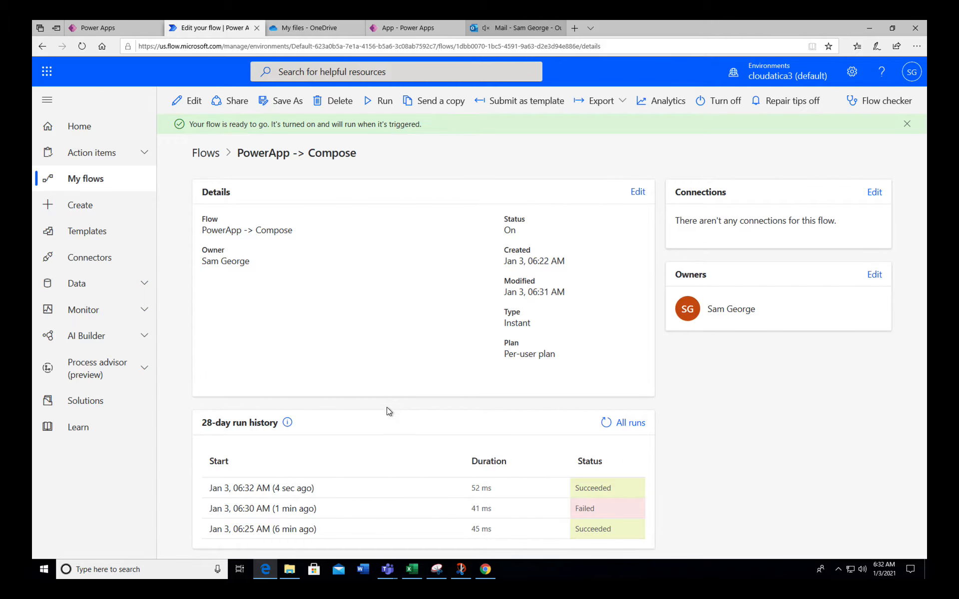
{"action": "left_click", "coordinate": [275, 491]}
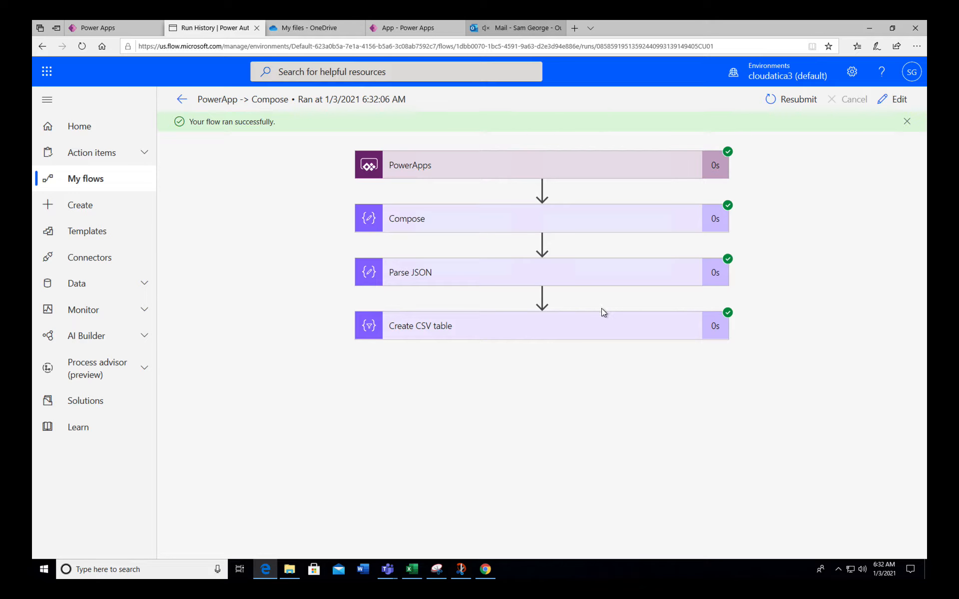
{"action": "left_click", "coordinate": [512, 284]}
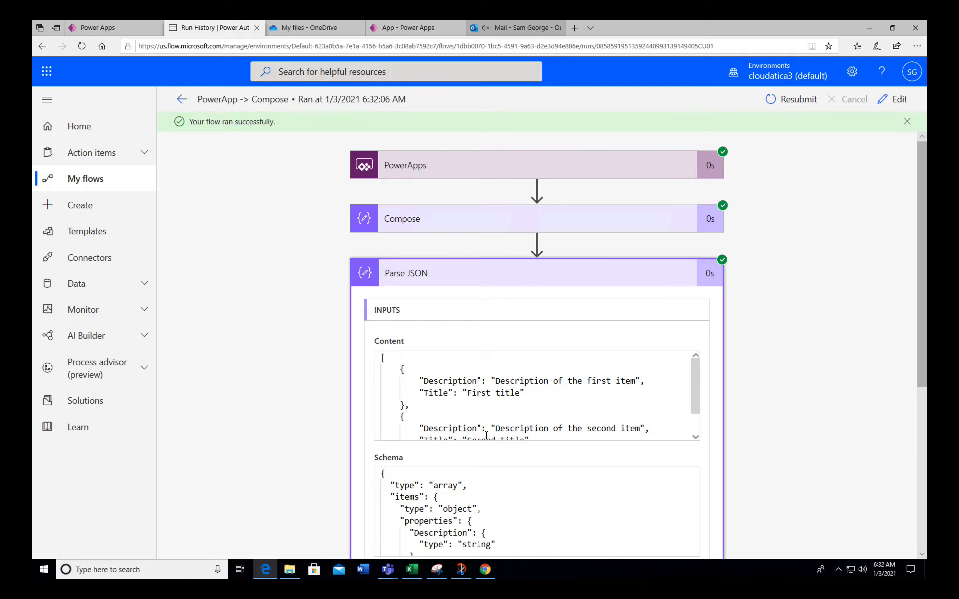
{"action": "scroll", "coordinate": [491, 451], "scroll_direction": "down", "scroll_amount": 3}
{"action": "scroll", "coordinate": [491, 450], "scroll_direction": "down", "scroll_amount": 10}
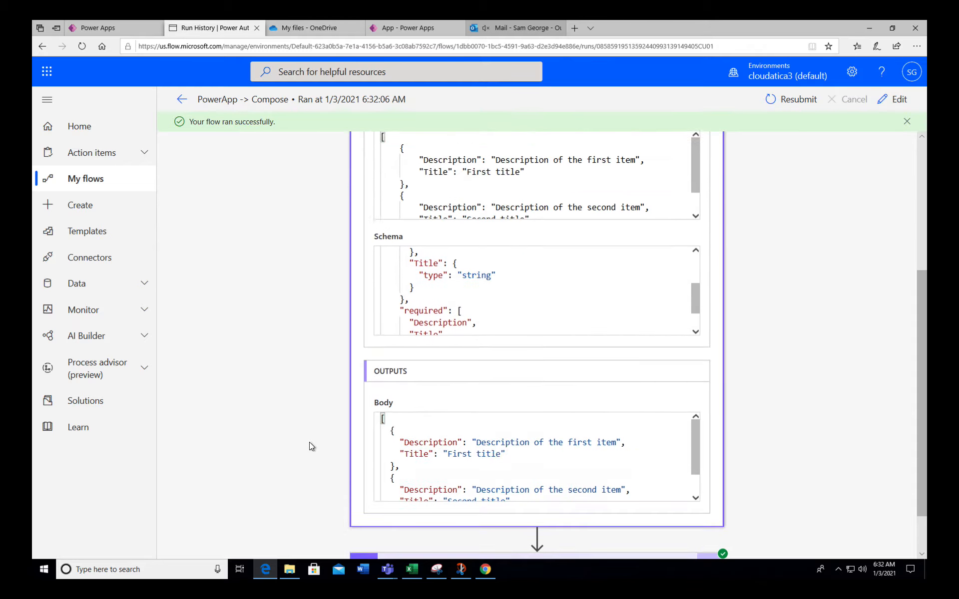
Examine the From input of Create CSV table and the header and item rows in its output body.
{"action": "left_click", "coordinate": [473, 507]}
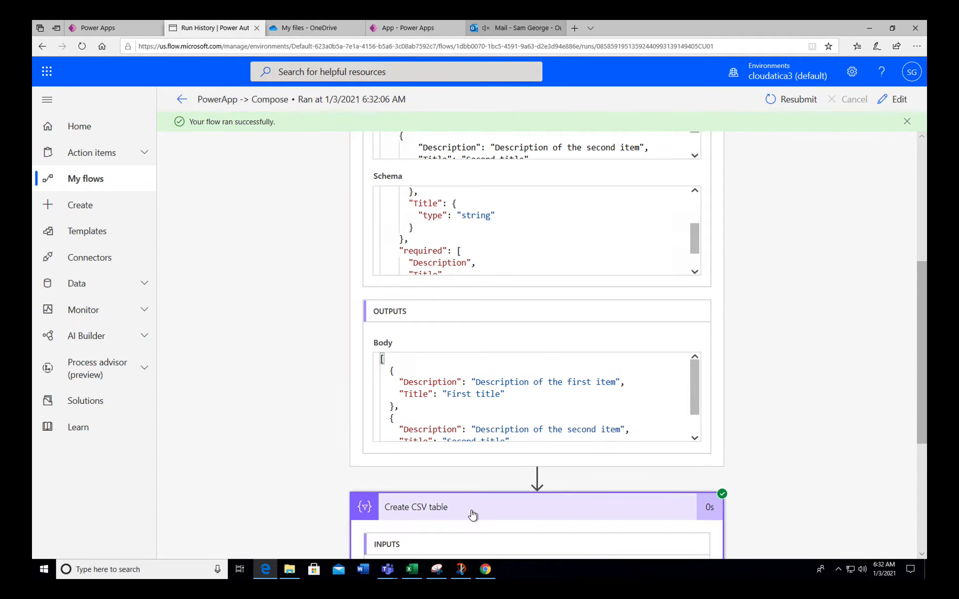
{"action": "scroll", "coordinate": [472, 507], "scroll_direction": "down", "scroll_amount": 7}
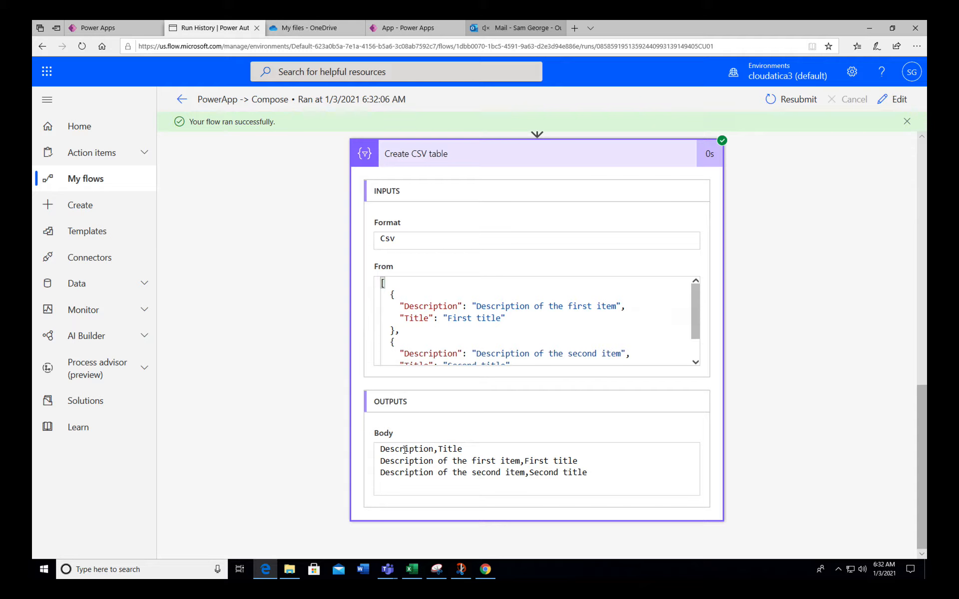
{"action": "double_click", "coordinate": [405, 449]}
{"action": "left_click", "coordinate": [452, 449]}
{"action": "left_click_drag", "start_coordinate": [381, 460], "coordinate": [498, 483]}
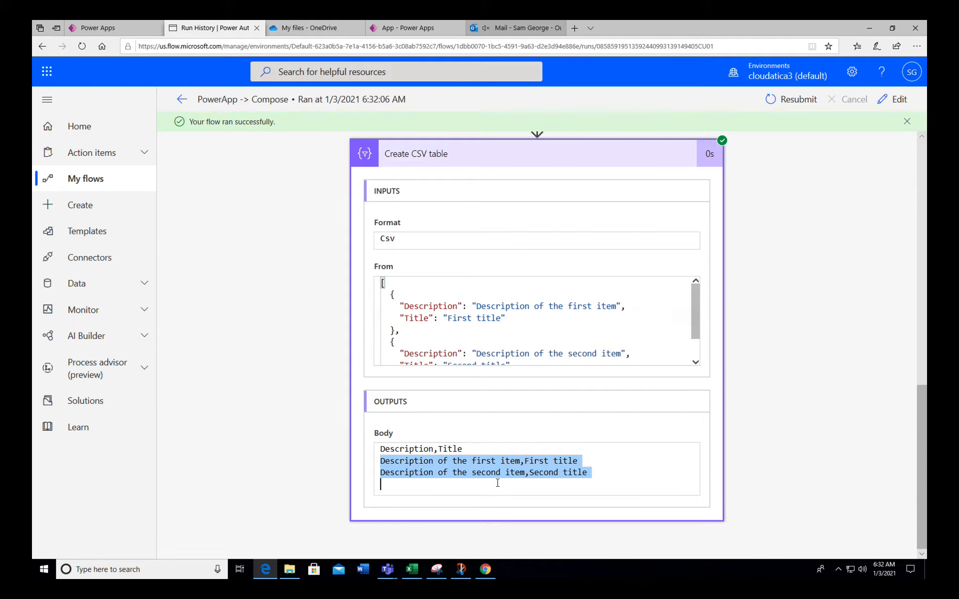
{"action": "left_click", "coordinate": [609, 166]}
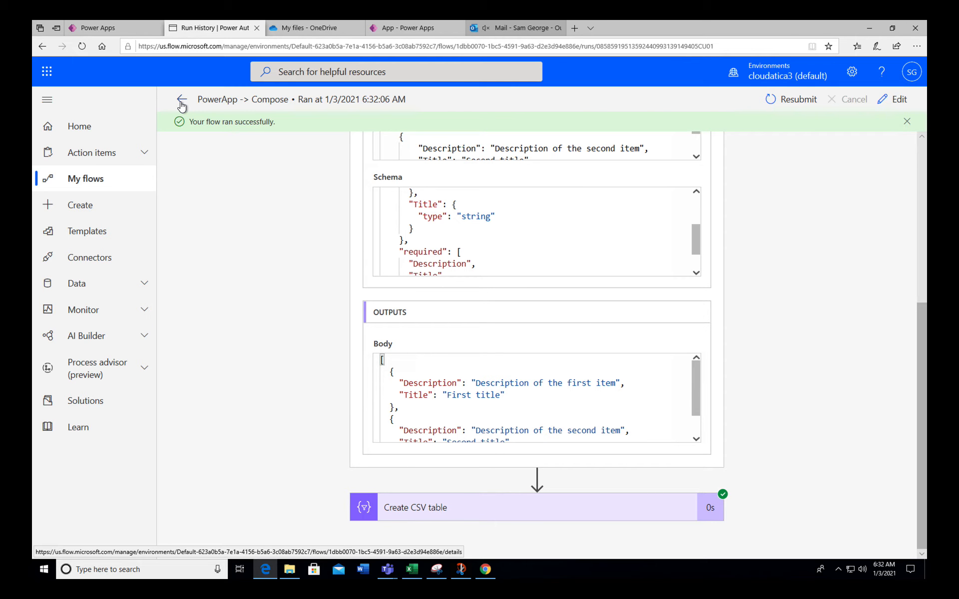
Edit the flow and add a OneDrive for Business Create file action after Create CSV table.
{"action": "left_click", "coordinate": [903, 104]}
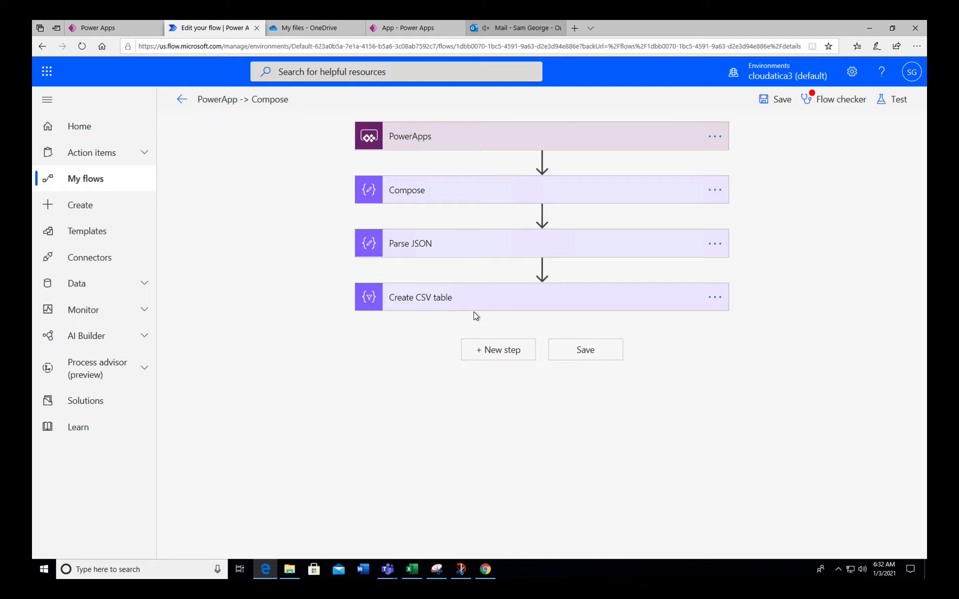
{"action": "left_click", "coordinate": [502, 353]}
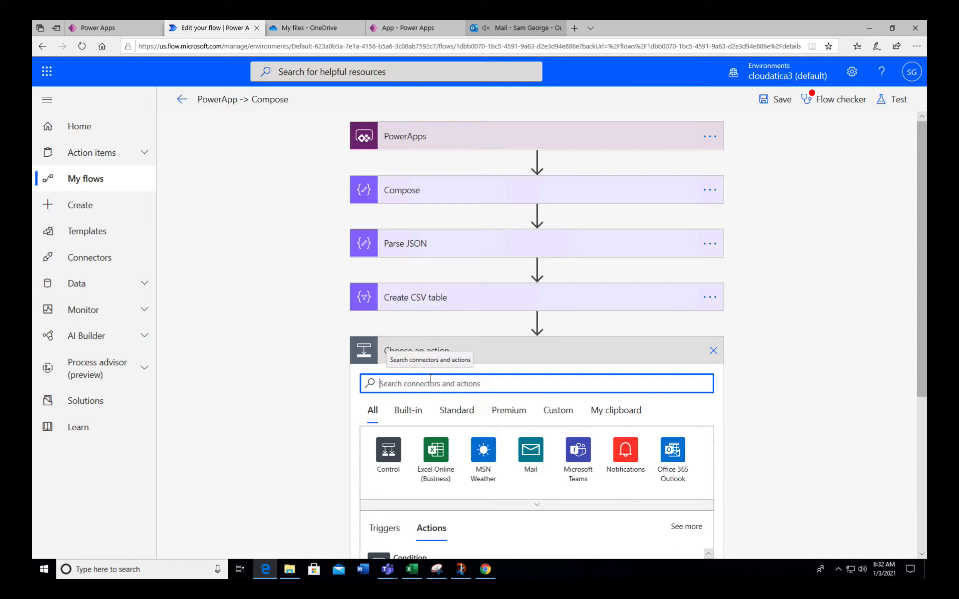
{"action": "type", "text": "create"}
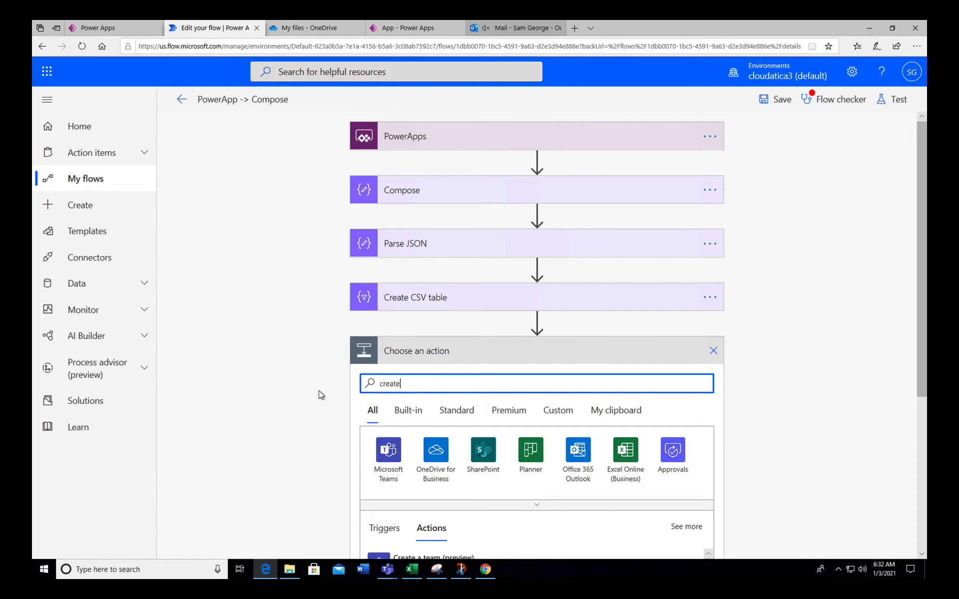
{"action": "type", "text": " file"}
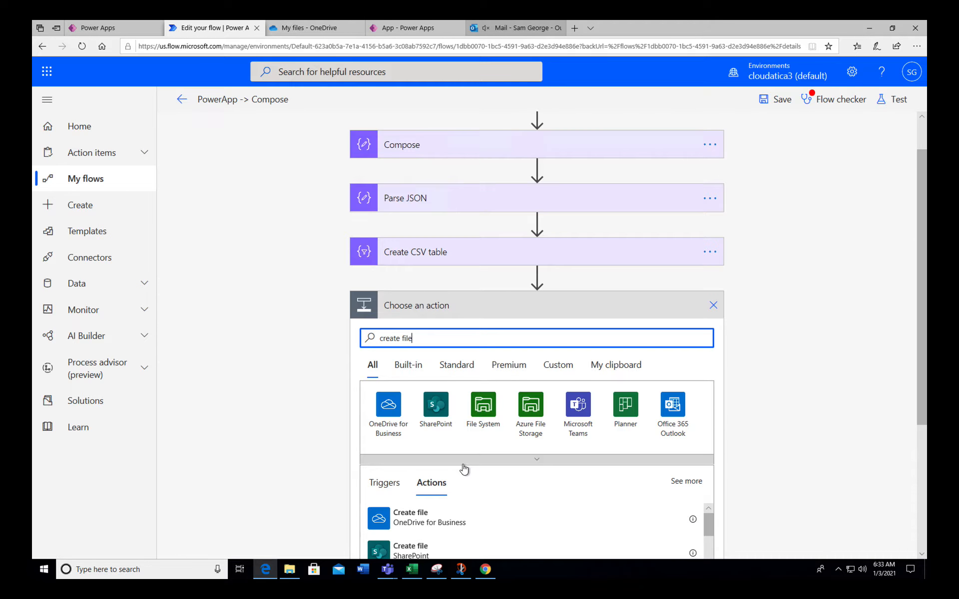
{"action": "scroll", "coordinate": [429, 502], "scroll_direction": "down", "scroll_amount": 1}
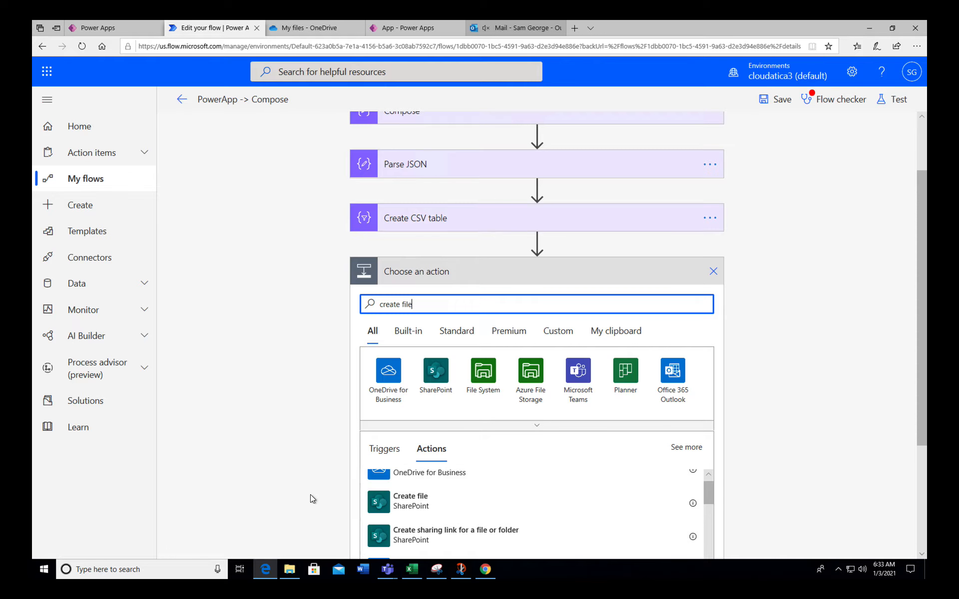
{"action": "scroll", "coordinate": [310, 494], "scroll_direction": "down", "scroll_amount": 2}
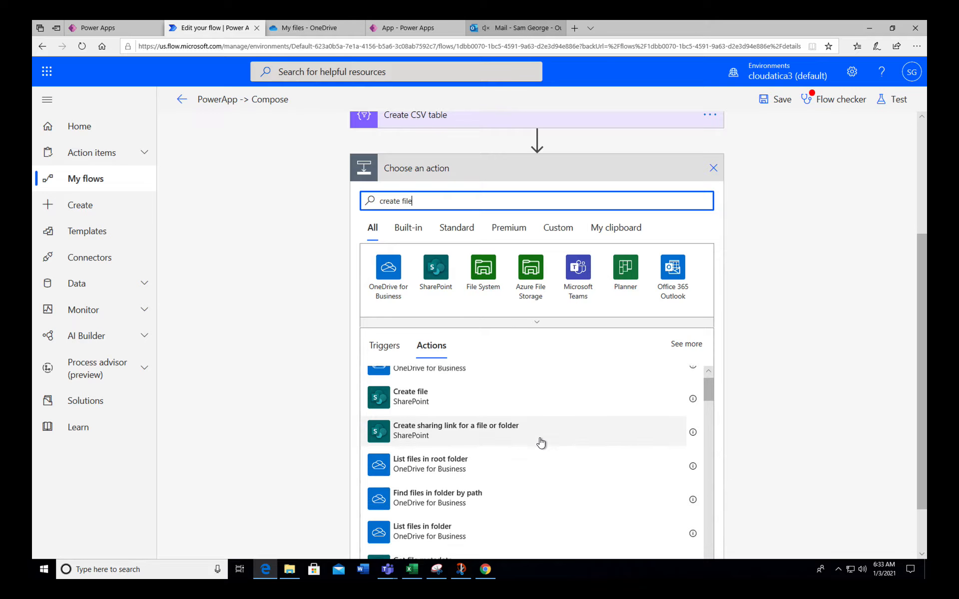
{"action": "scroll", "coordinate": [541, 442], "scroll_direction": "down", "scroll_amount": 1}
{"action": "scroll", "coordinate": [540, 443], "scroll_direction": "down", "scroll_amount": 1}
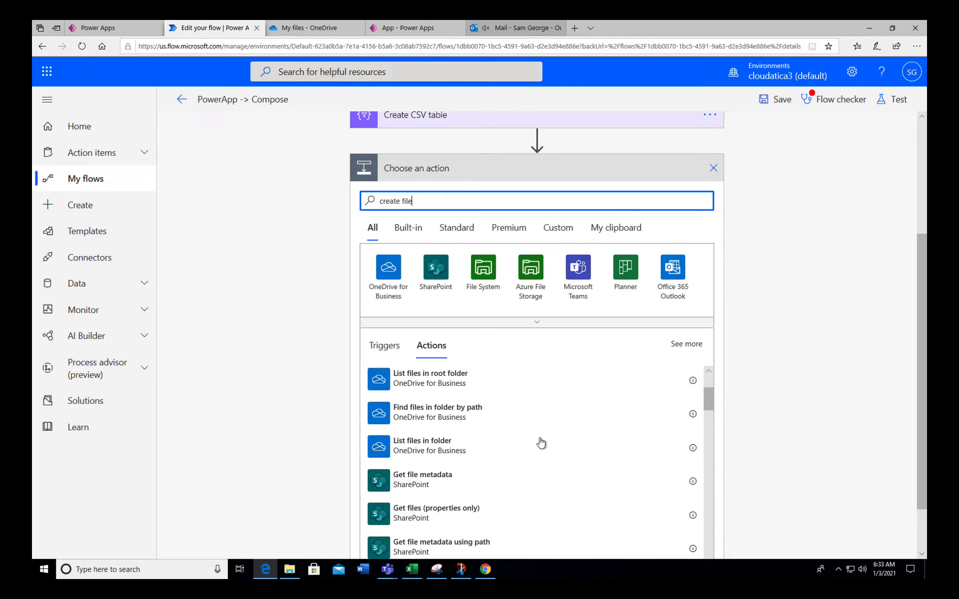
{"action": "scroll", "coordinate": [536, 424], "scroll_direction": "up", "scroll_amount": 5}
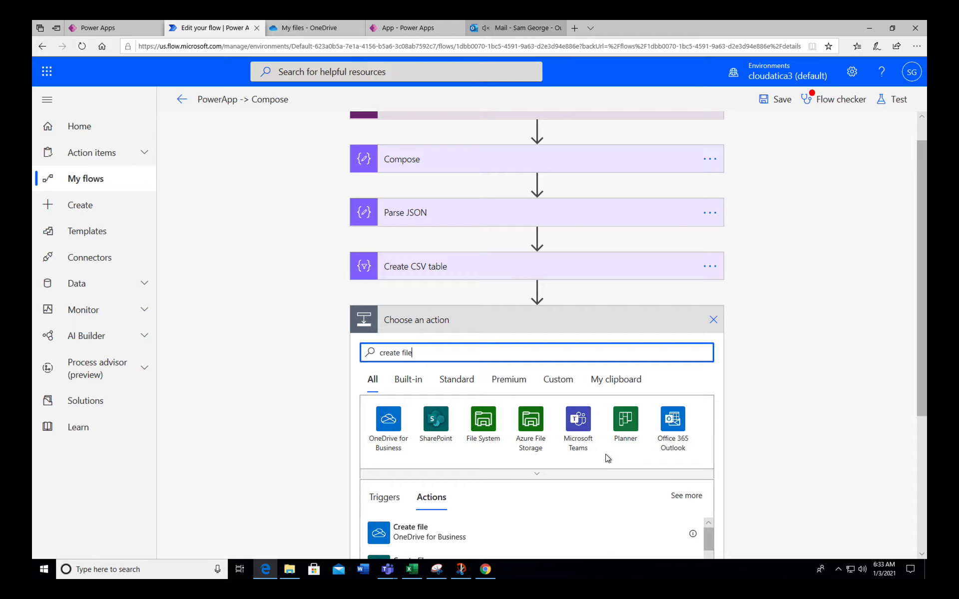
{"action": "left_click", "coordinate": [388, 419]}
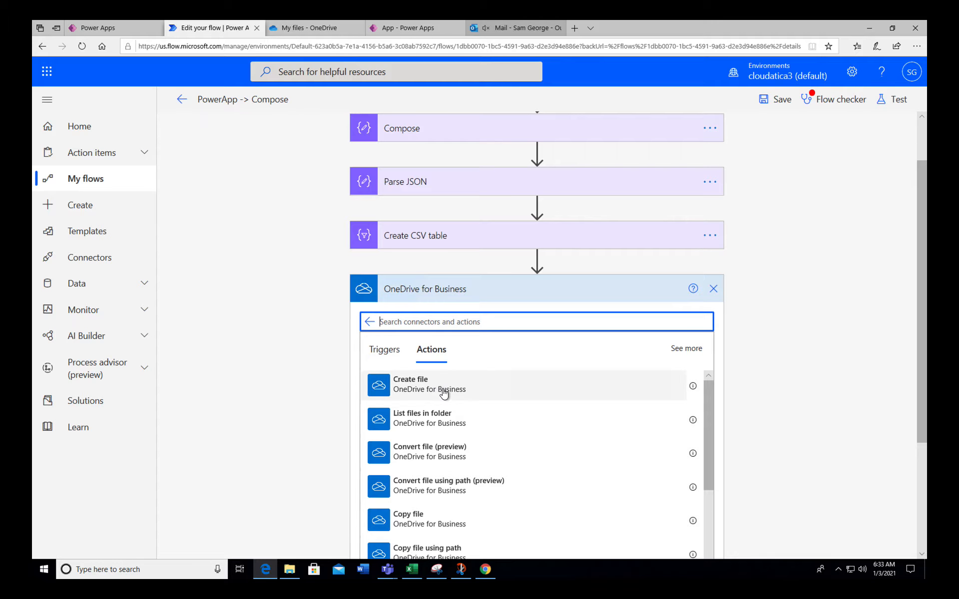
{"action": "left_click", "coordinate": [453, 391]}
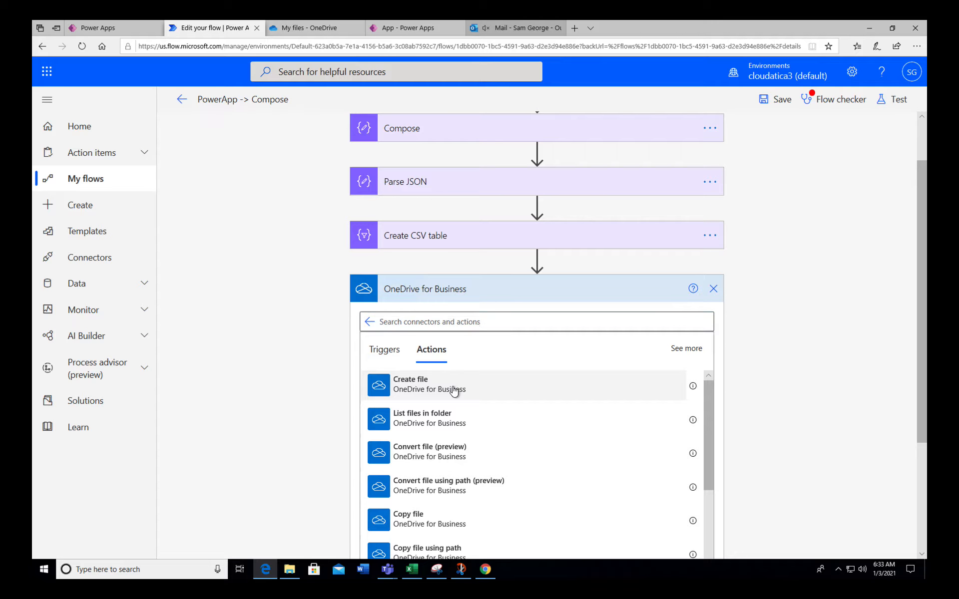
Check My files in OneDrive, return to the flow, and set the Create file folder path to the root (/).
{"action": "left_click", "coordinate": [307, 30]}
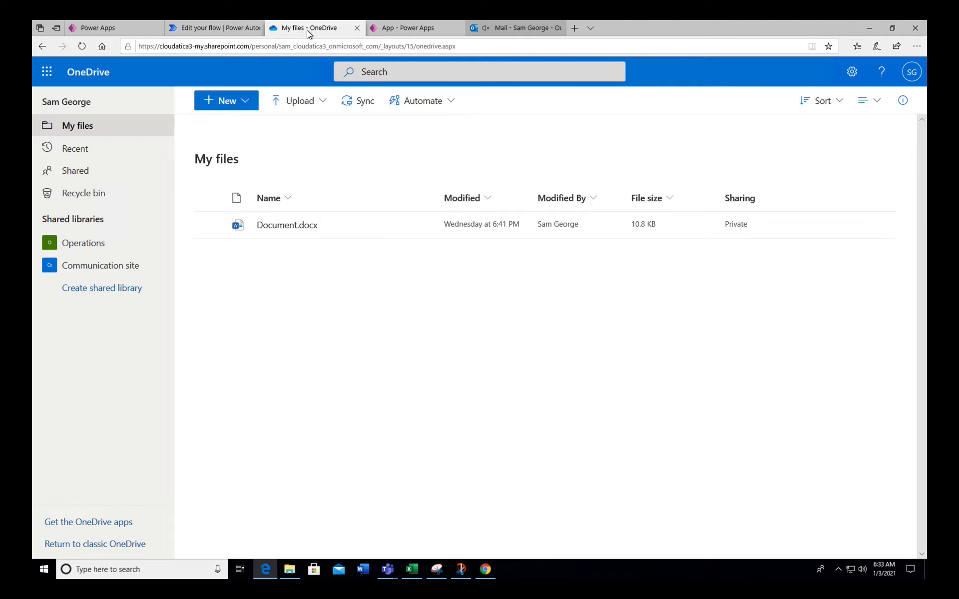
{"action": "left_click", "coordinate": [220, 29]}
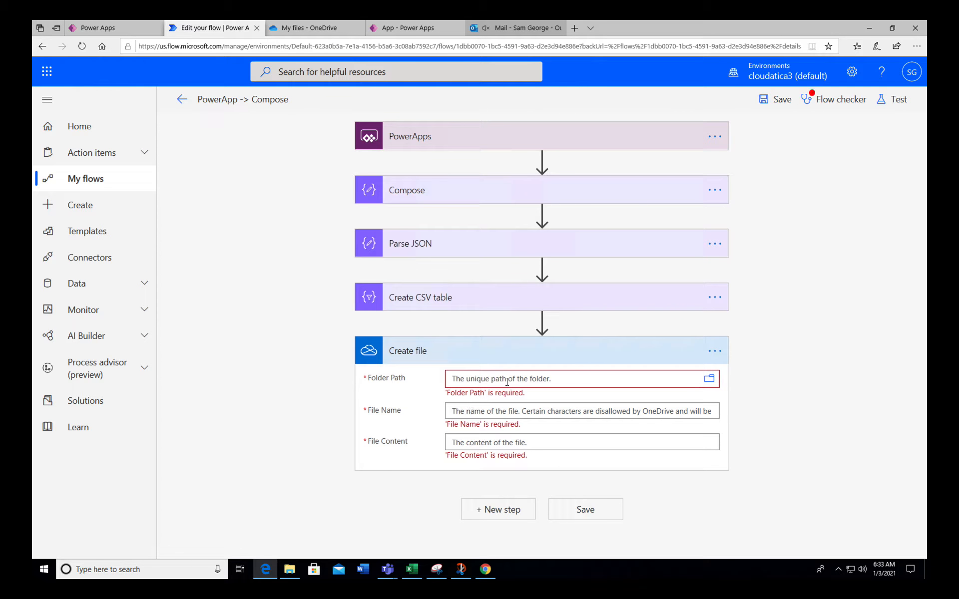
{"action": "left_click", "coordinate": [710, 380]}
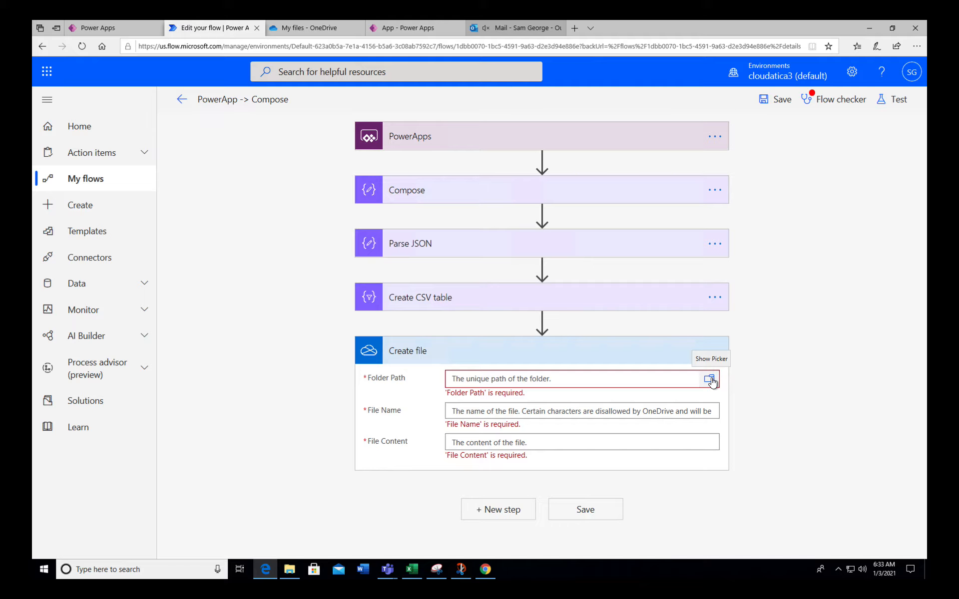
{"action": "left_click", "coordinate": [765, 408]}
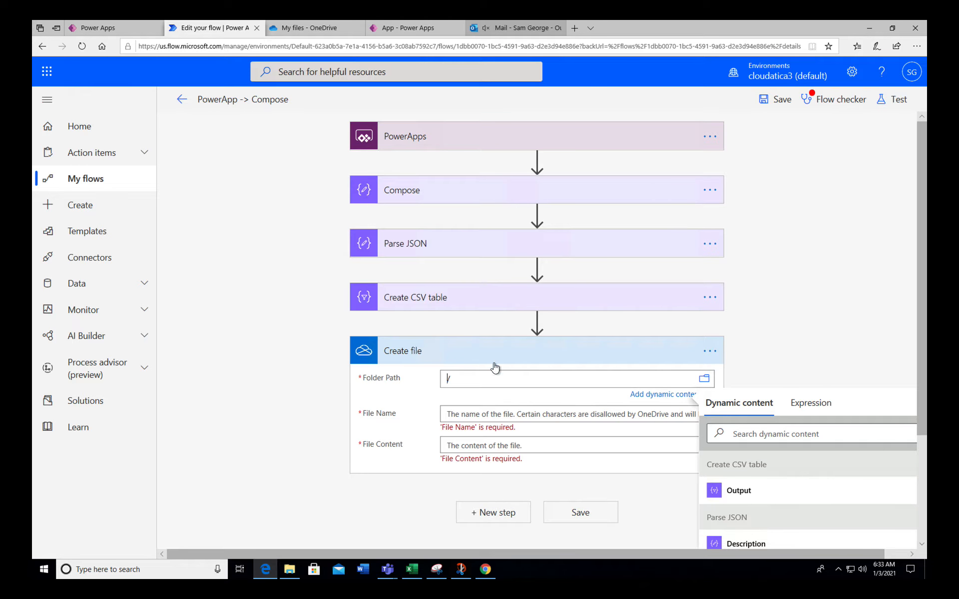
Name the file download.csv, use the Create CSV table Output as its content, and save the flow.
{"action": "left_click", "coordinate": [485, 415]}
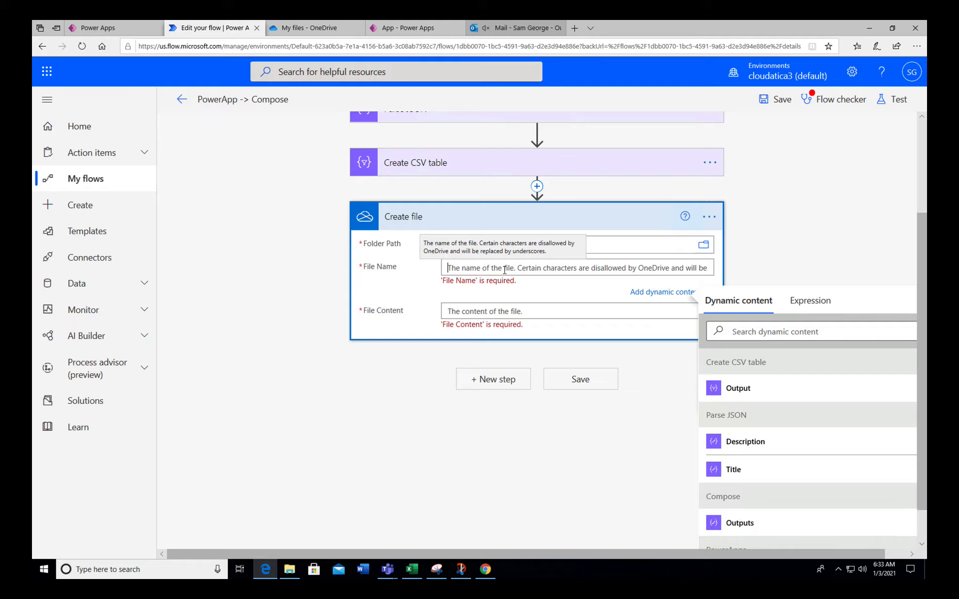
{"action": "type", "text": "d"}
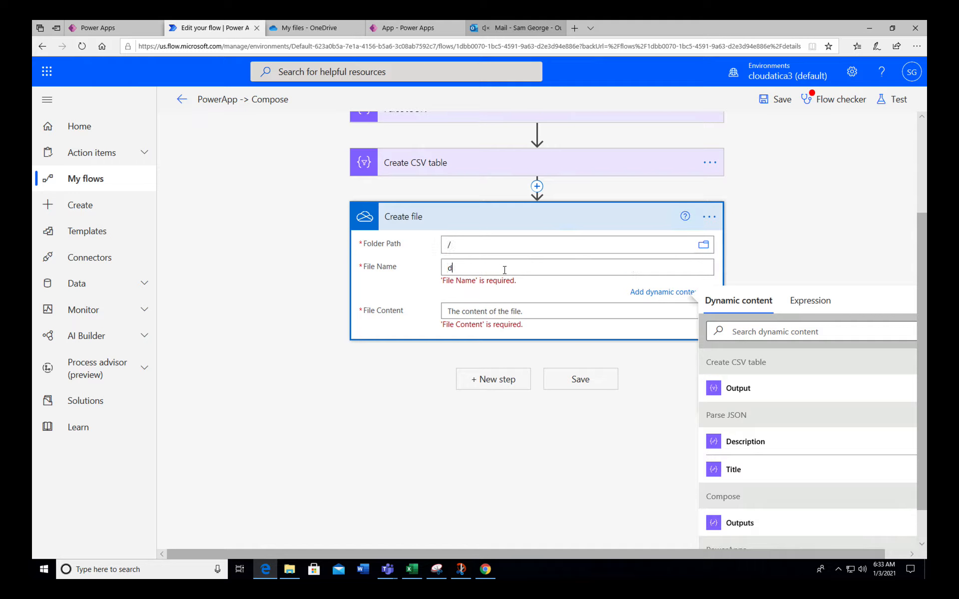
{"action": "type", "text": "ownload.csv"}
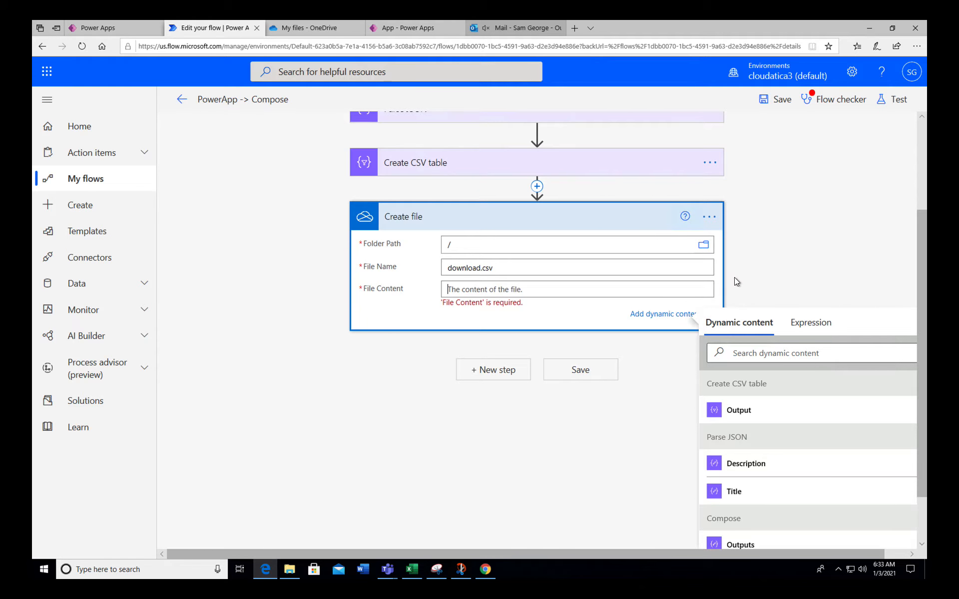
{"action": "left_click", "coordinate": [739, 410]}
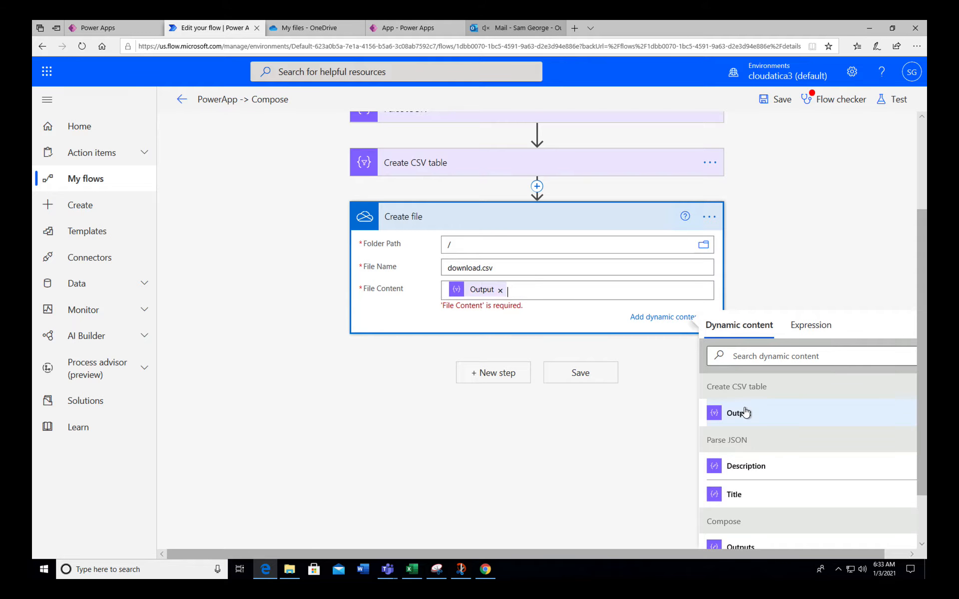
{"action": "left_click", "coordinate": [574, 370]}
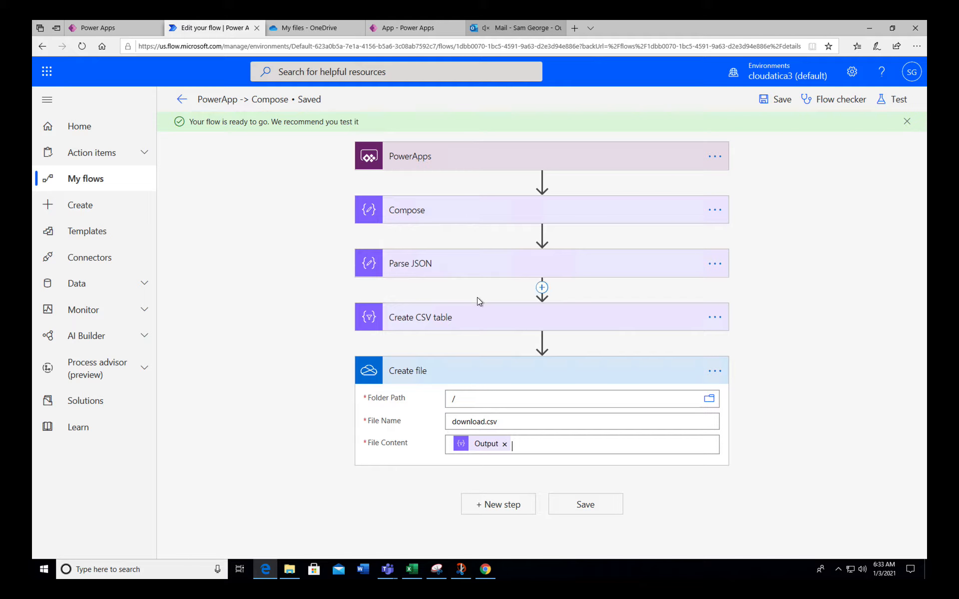
Switch to Power Apps, restart the app preview, run the Send as CSV button, and leave the preview.
{"action": "left_click", "coordinate": [409, 32]}
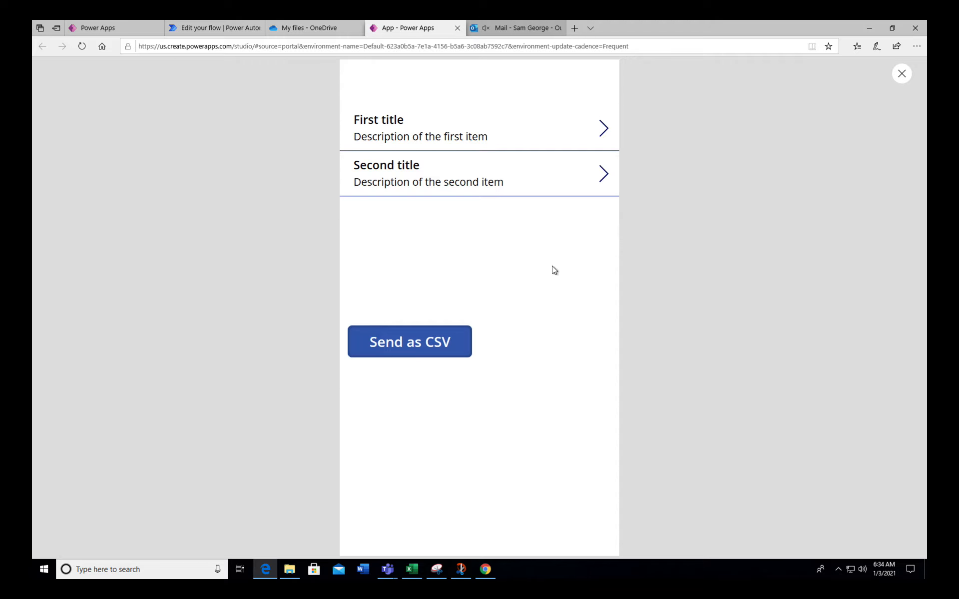
{"action": "left_click", "coordinate": [901, 74]}
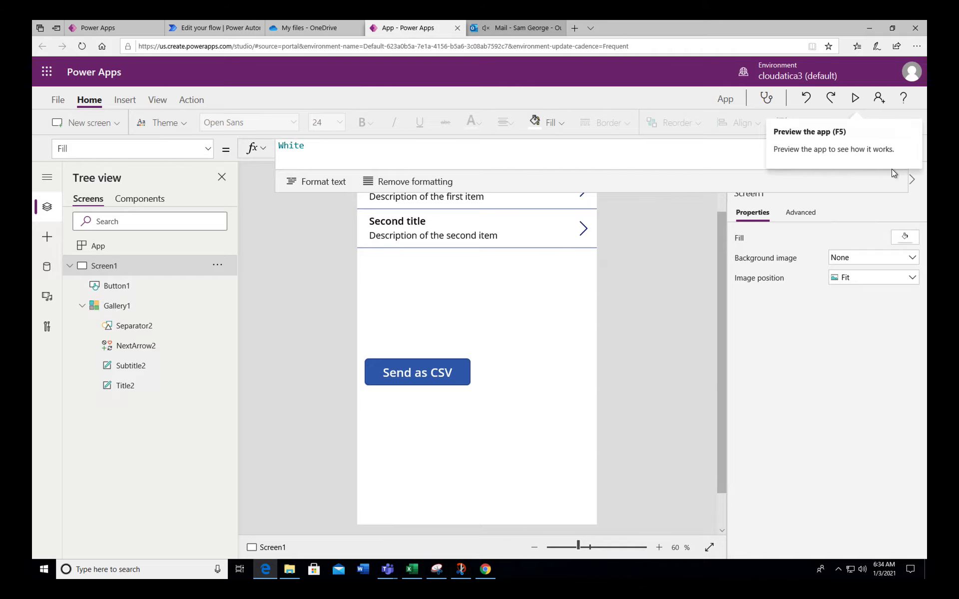
{"action": "left_click", "coordinate": [855, 98]}
{"action": "left_click", "coordinate": [414, 343]}
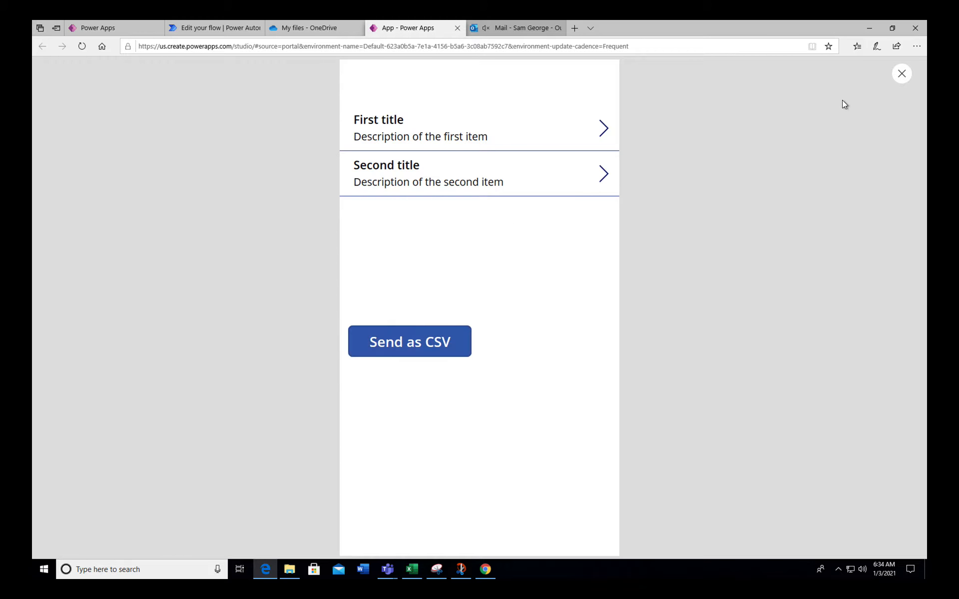
{"action": "left_click", "coordinate": [902, 73]}
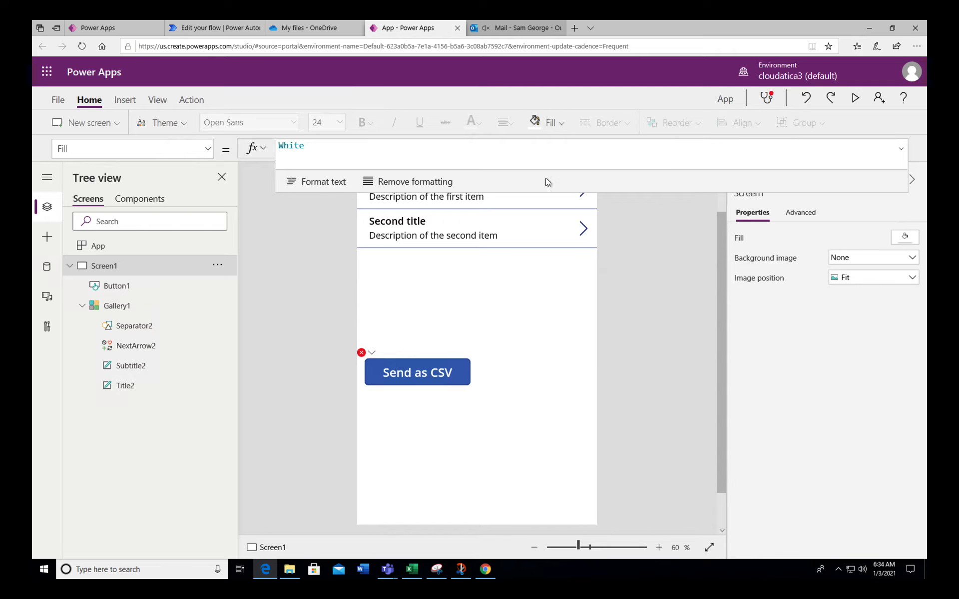
View the error options on the Send as CSV button, review the flow's Create file settings, and return to Power Apps.
{"action": "left_click", "coordinate": [363, 353]}
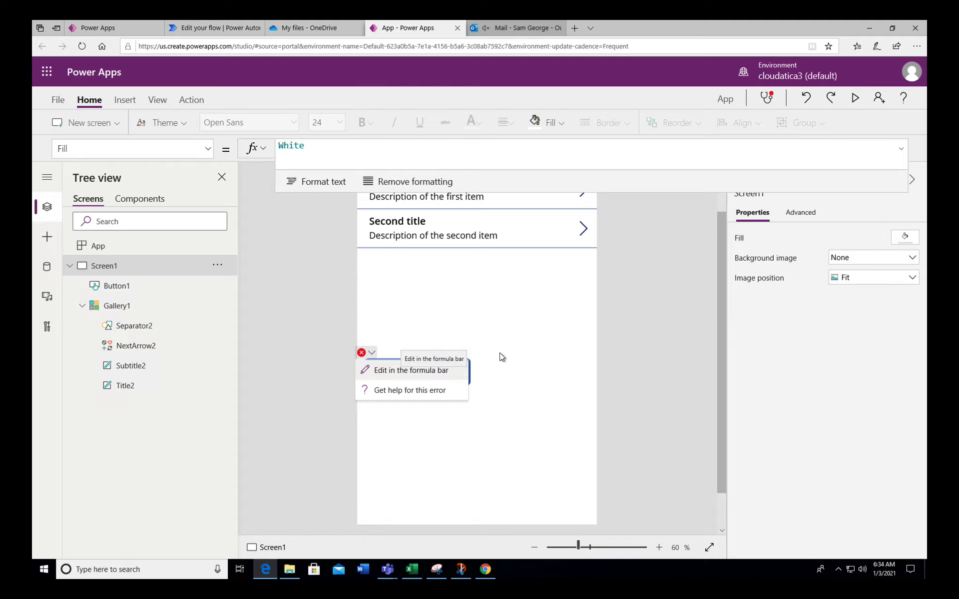
{"action": "left_click", "coordinate": [528, 344]}
{"action": "left_click", "coordinate": [206, 29]}
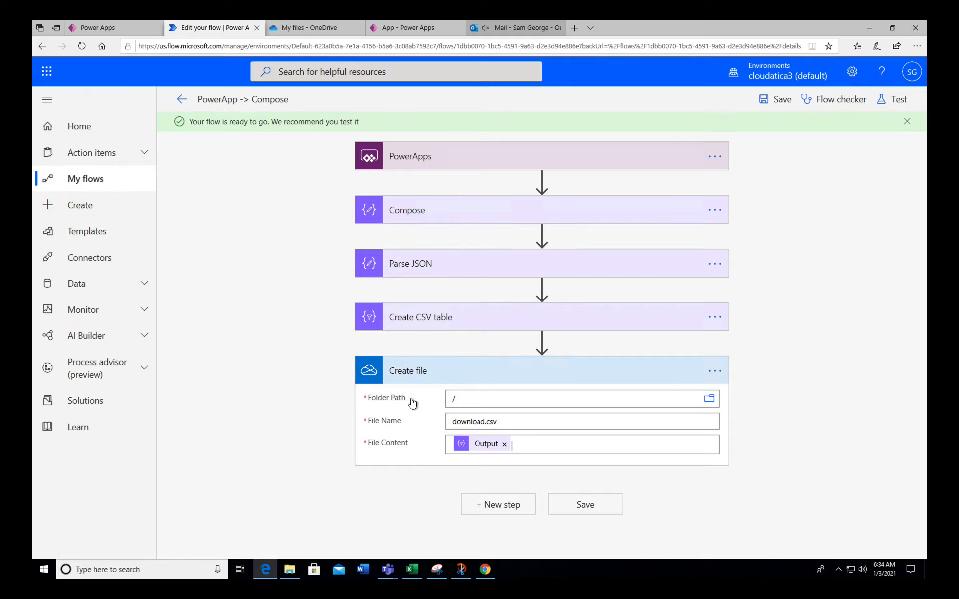
{"action": "left_click", "coordinate": [442, 370]}
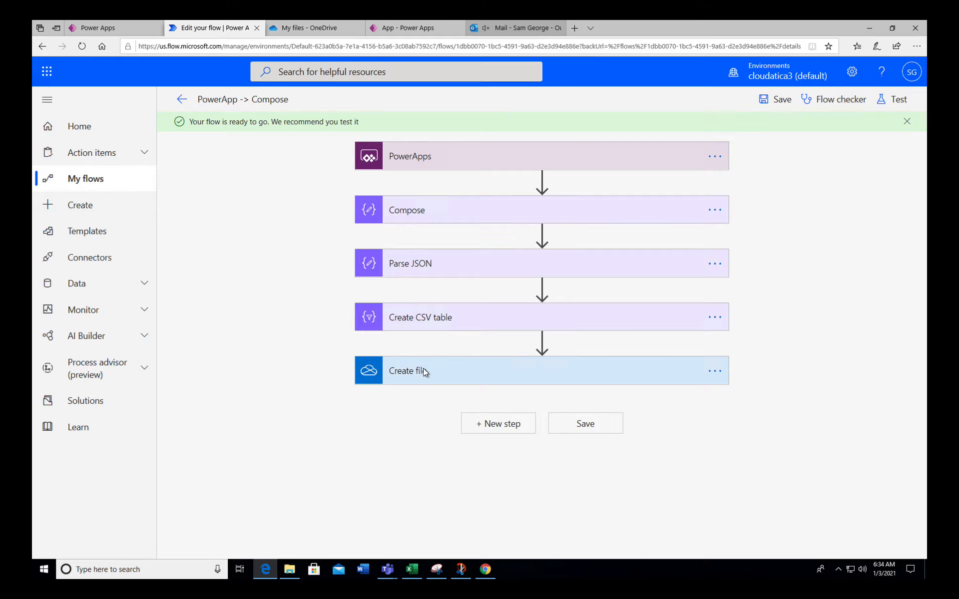
{"action": "left_click", "coordinate": [415, 374]}
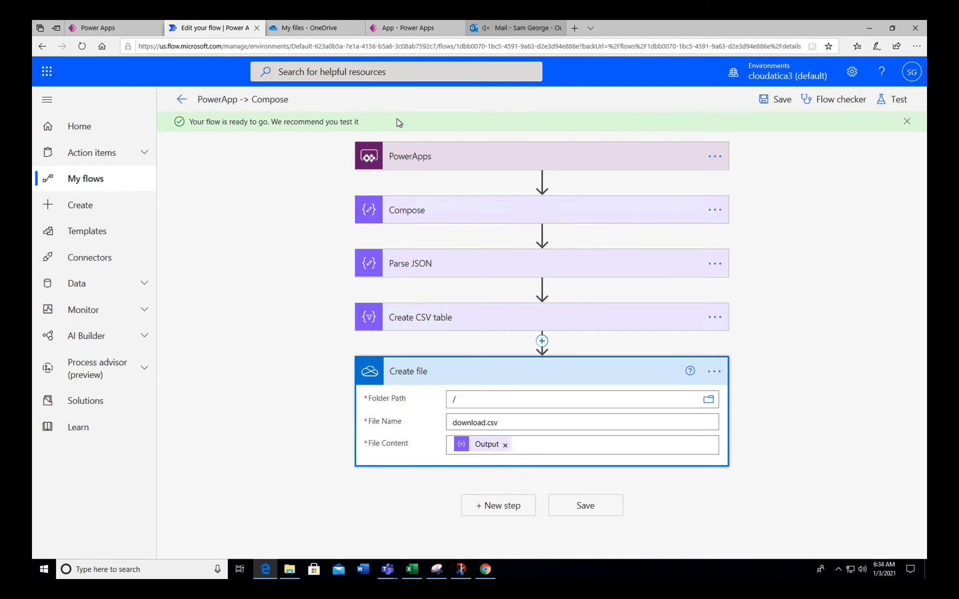
{"action": "left_click", "coordinate": [408, 28]}
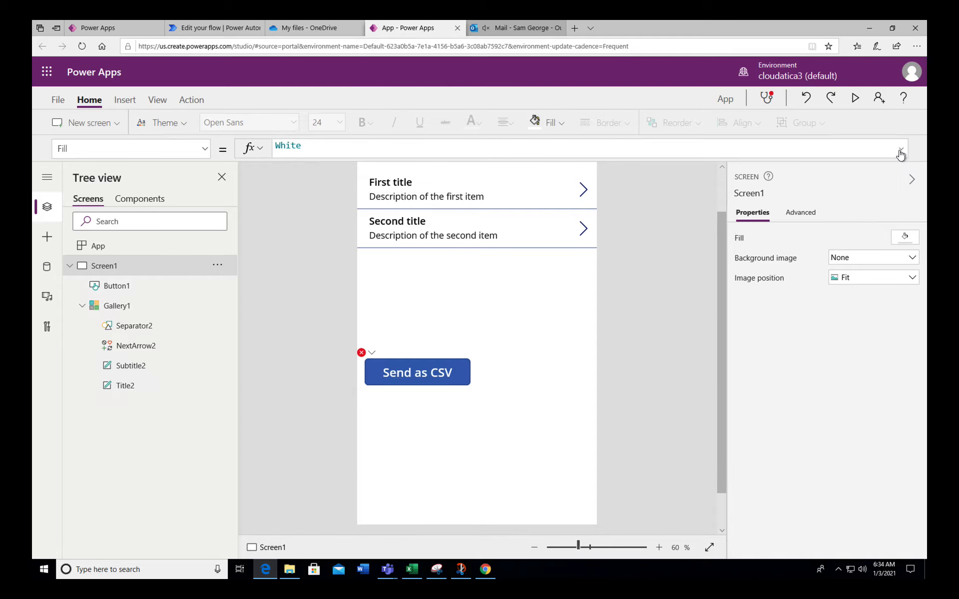
Select the Send as CSV button and examine its OnSelect formula for the flow run error.
{"action": "left_click", "coordinate": [408, 377]}
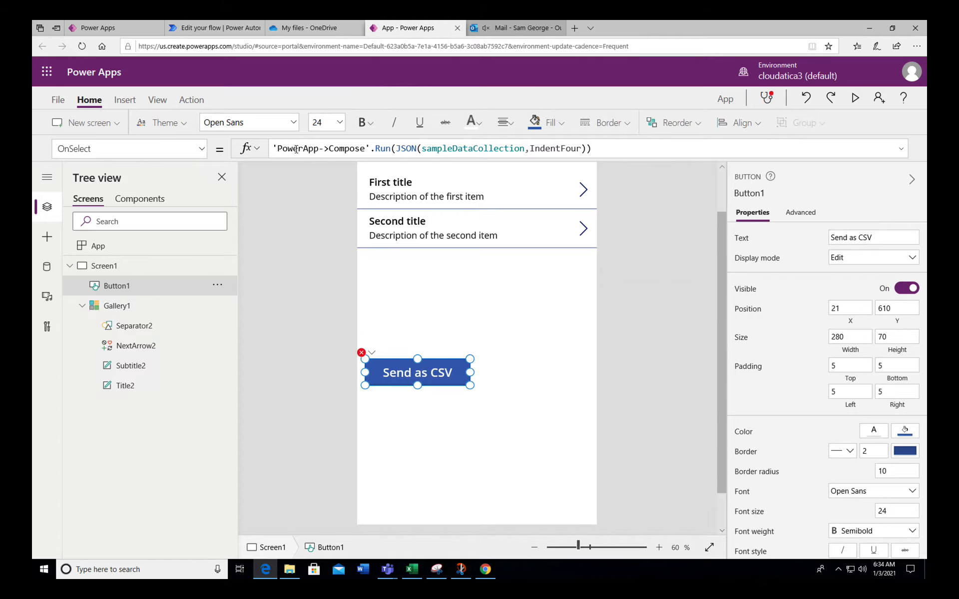
{"action": "mouse_move", "coordinate": [346, 151]}
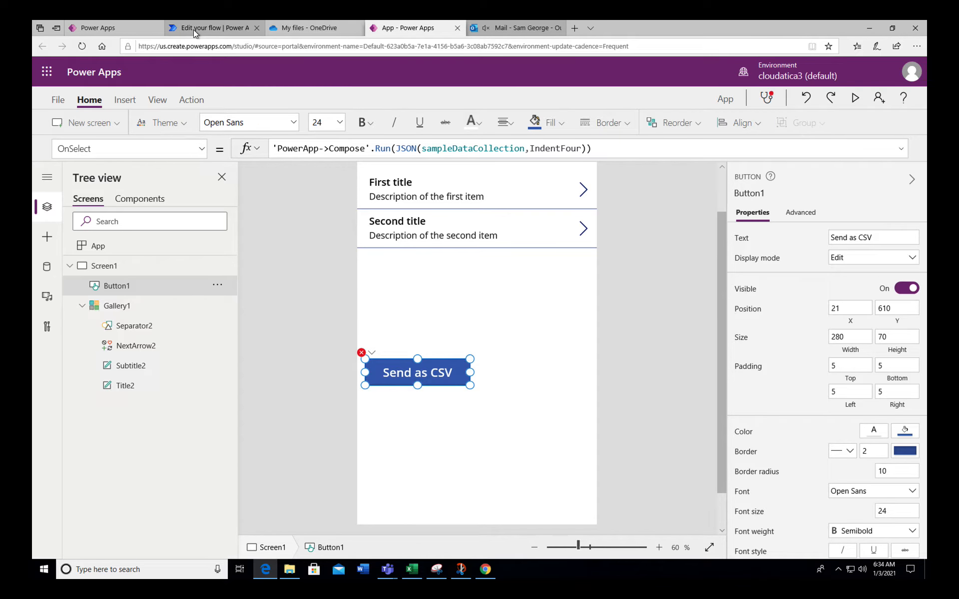
{"action": "left_click", "coordinate": [394, 148]}
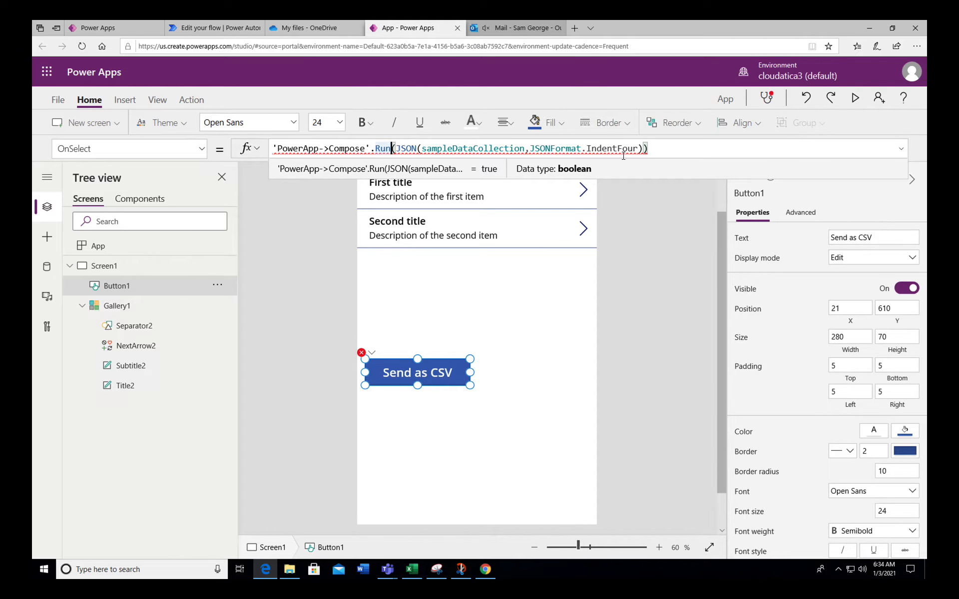
Copy JSON(sampleDataCollection,JSONFormat.IndentFour) from the Send as CSV button's OnSelect formula, and clear the whole formula.
{"action": "left_click", "coordinate": [397, 151]}
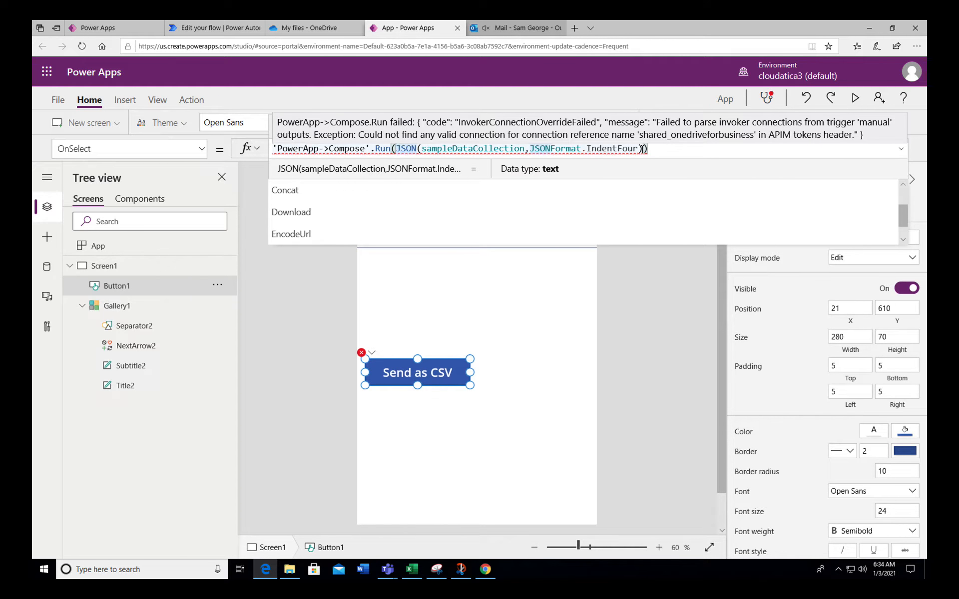
{"action": "left_click", "coordinate": [642, 149], "text": "shift"}
{"action": "key", "text": "ctrl+c"}
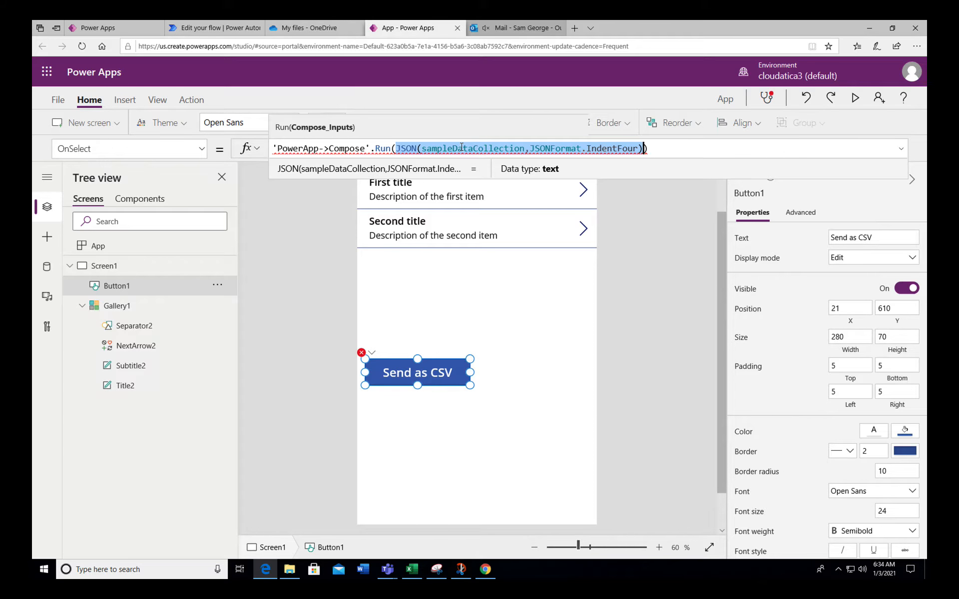
{"action": "key", "text": "ctrl+a"}
{"action": "key", "text": "Delete"}
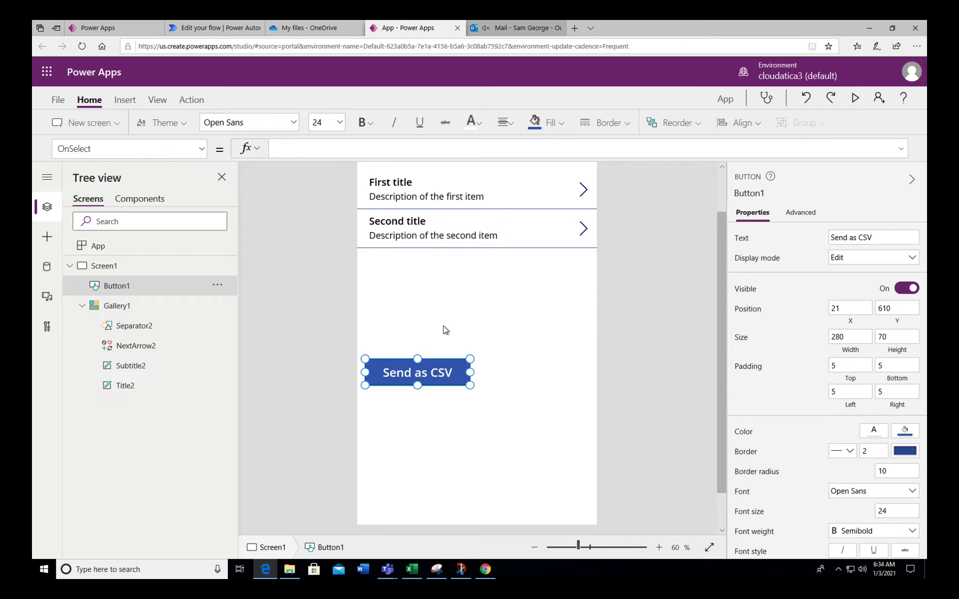
Attach the PowerApp -> Compose flow to the Send as CSV button, passing JSON(sampleDataCollection,JSONFormat.IndentFour) as its Run argument and closing the formula.
{"action": "left_click", "coordinate": [194, 100]}
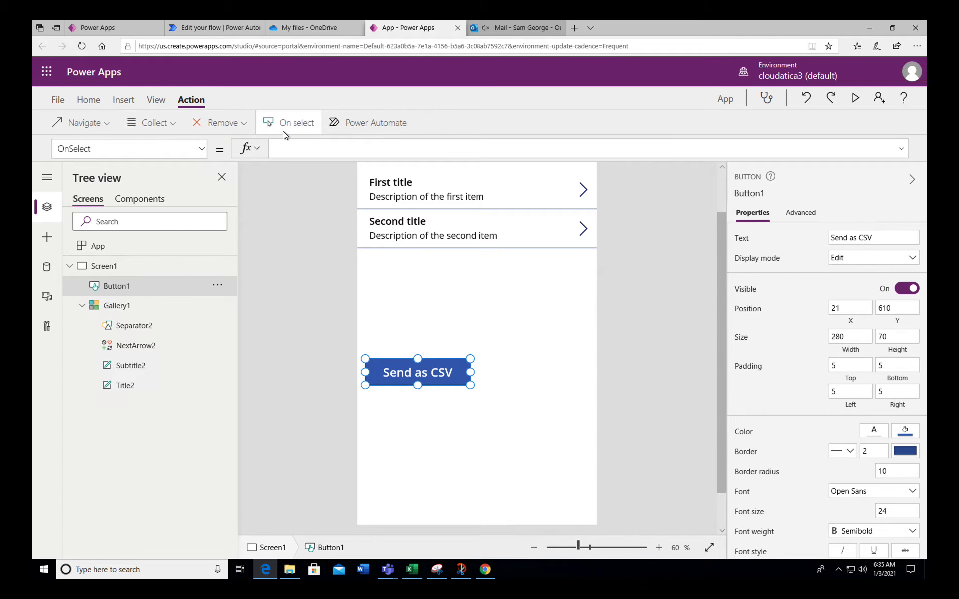
{"action": "left_click", "coordinate": [365, 125]}
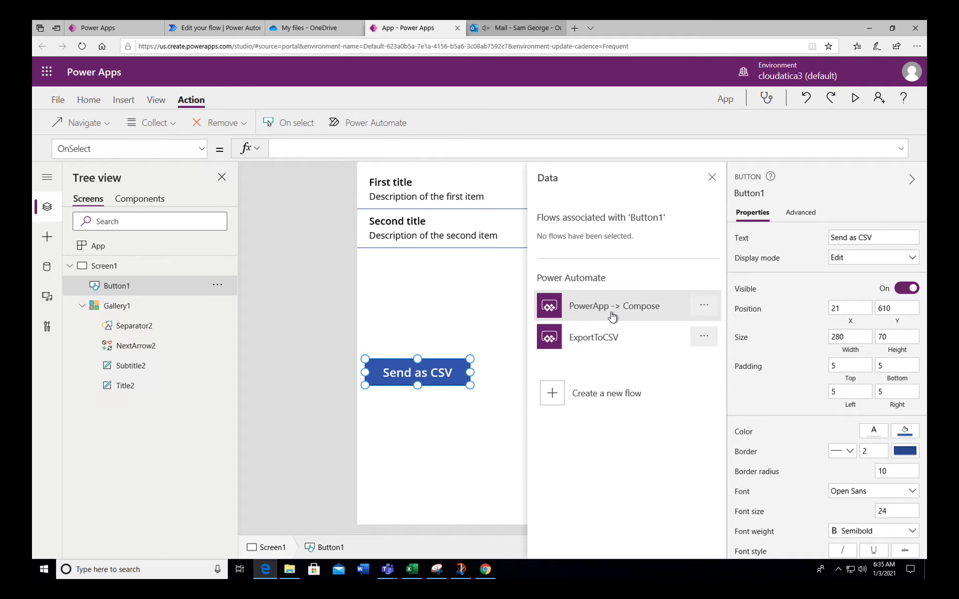
{"action": "left_click", "coordinate": [613, 316]}
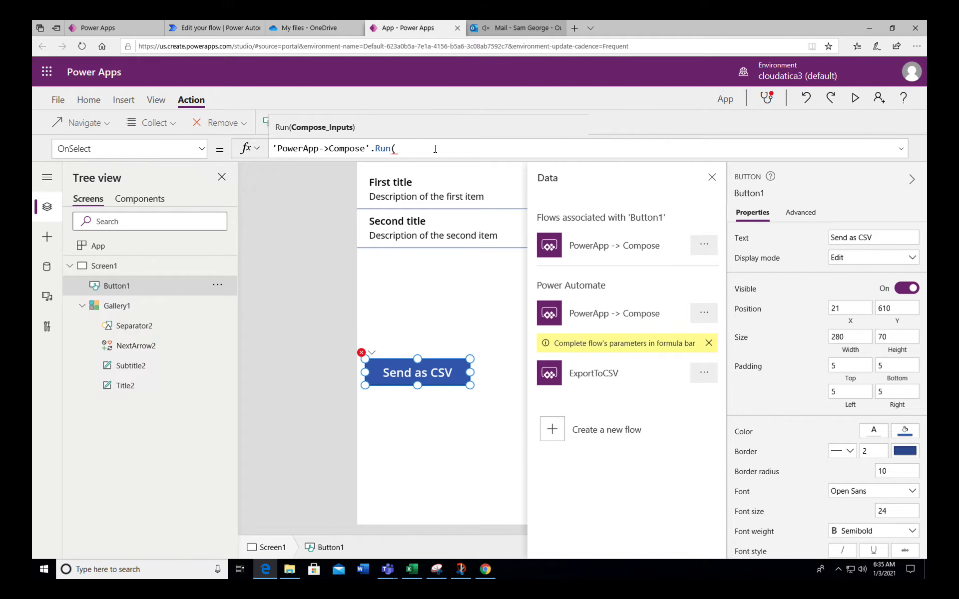
{"action": "key", "text": "ctrl+v"}
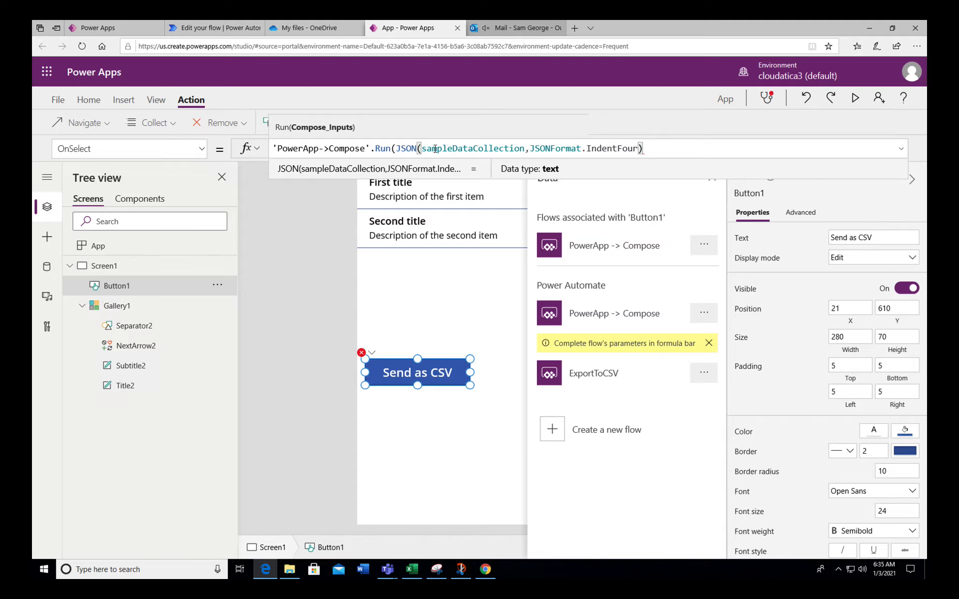
{"action": "type", "text": ")"}
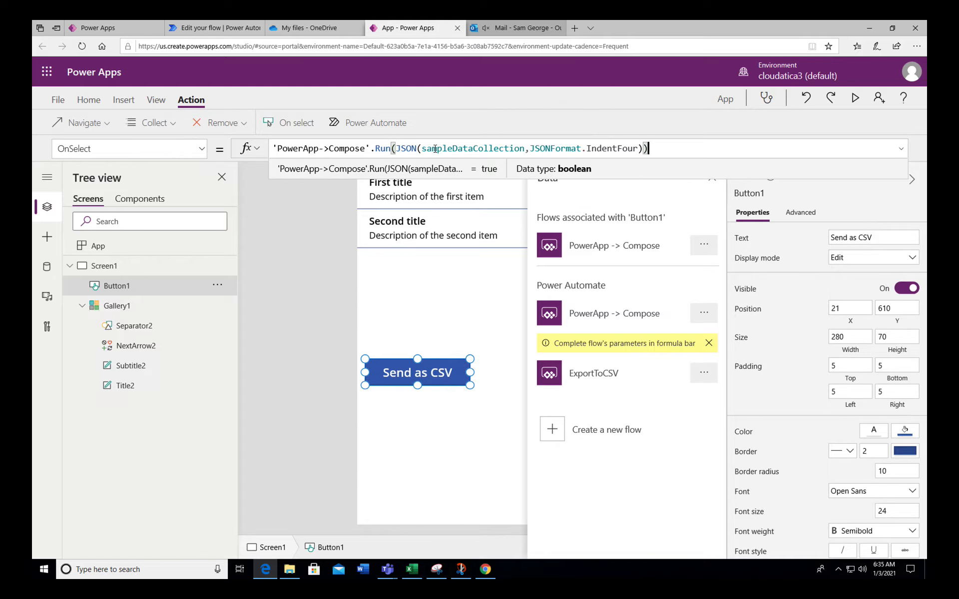
Preview the app, run the Send as CSV button, leave the preview, and select the button again.
{"action": "left_click", "coordinate": [856, 97]}
{"action": "left_click", "coordinate": [409, 341]}
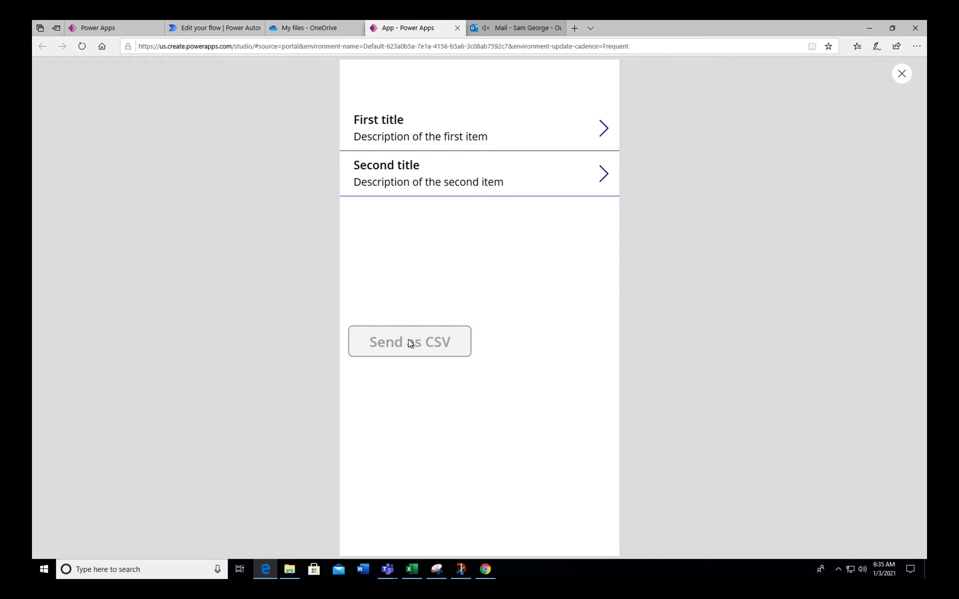
{"action": "left_click", "coordinate": [904, 79]}
{"action": "left_click", "coordinate": [424, 368]}
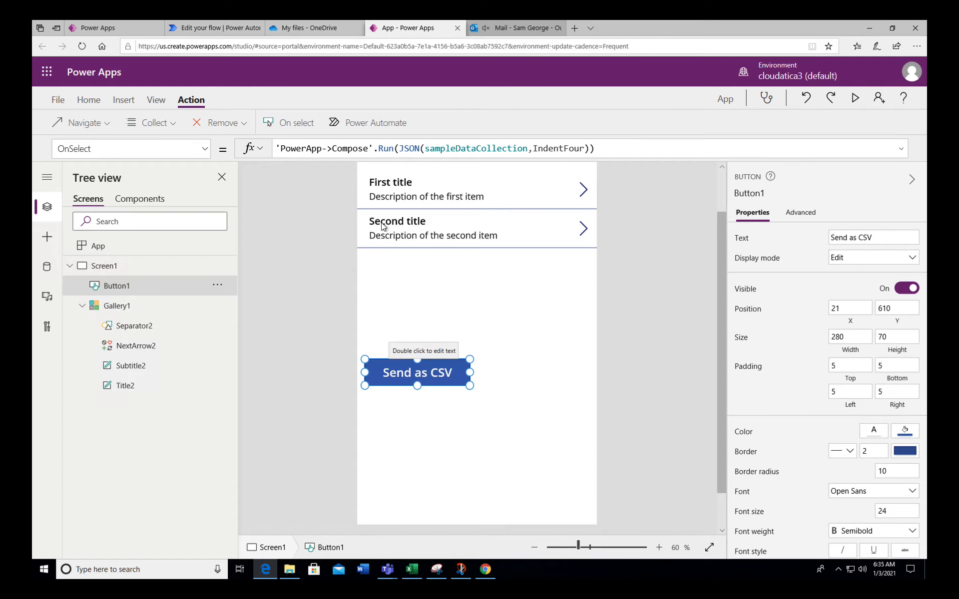
Switch to Power Automate, leave the flow editor, and open the latest run in the PowerApp -> Compose run history.
{"action": "left_click", "coordinate": [225, 28]}
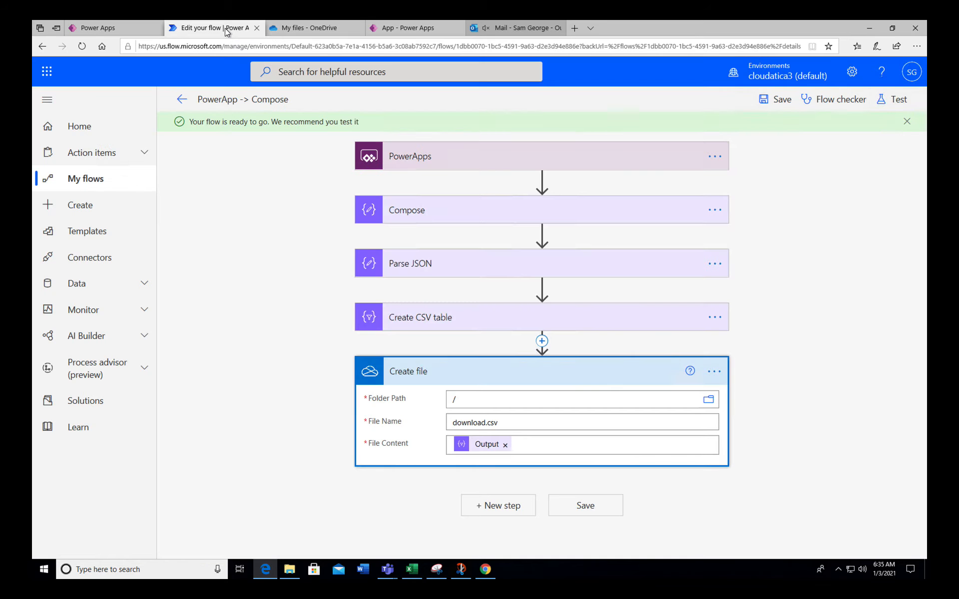
{"action": "left_click", "coordinate": [184, 102]}
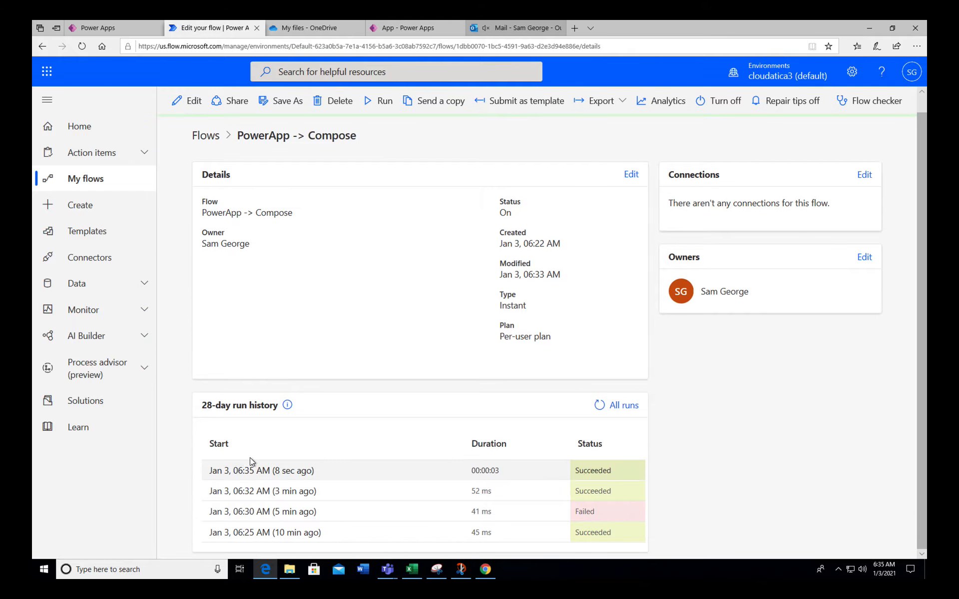
{"action": "left_click", "coordinate": [281, 471]}
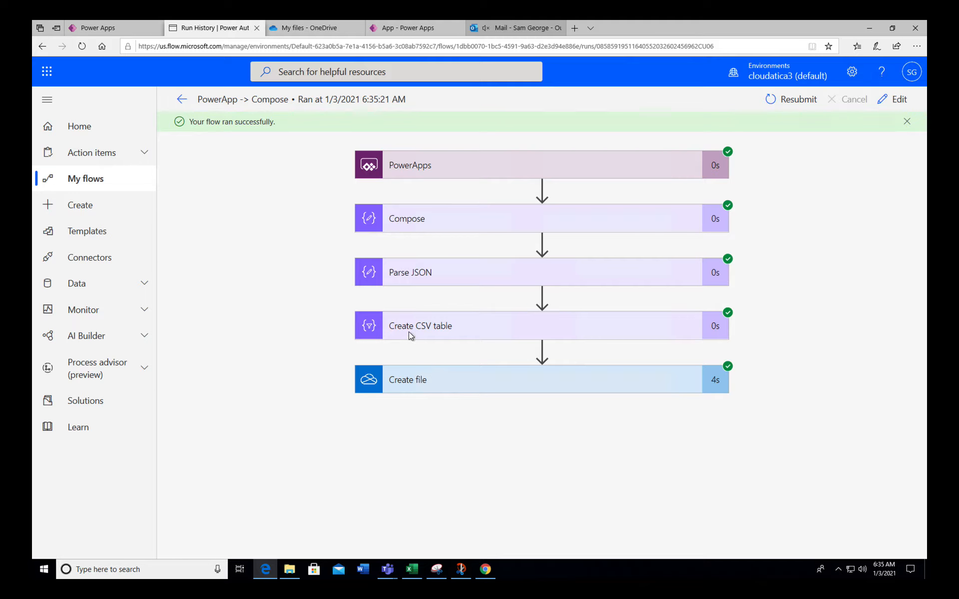
Switch to OneDrive, open download.csv, and widen columns A and B to read the exported records.
{"action": "left_click", "coordinate": [320, 30]}
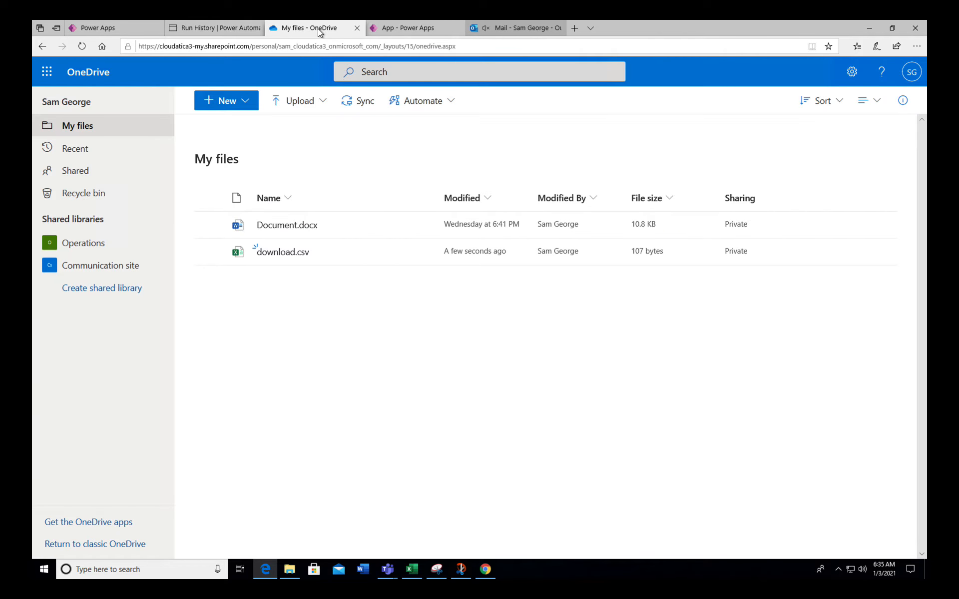
{"action": "left_click", "coordinate": [305, 253]}
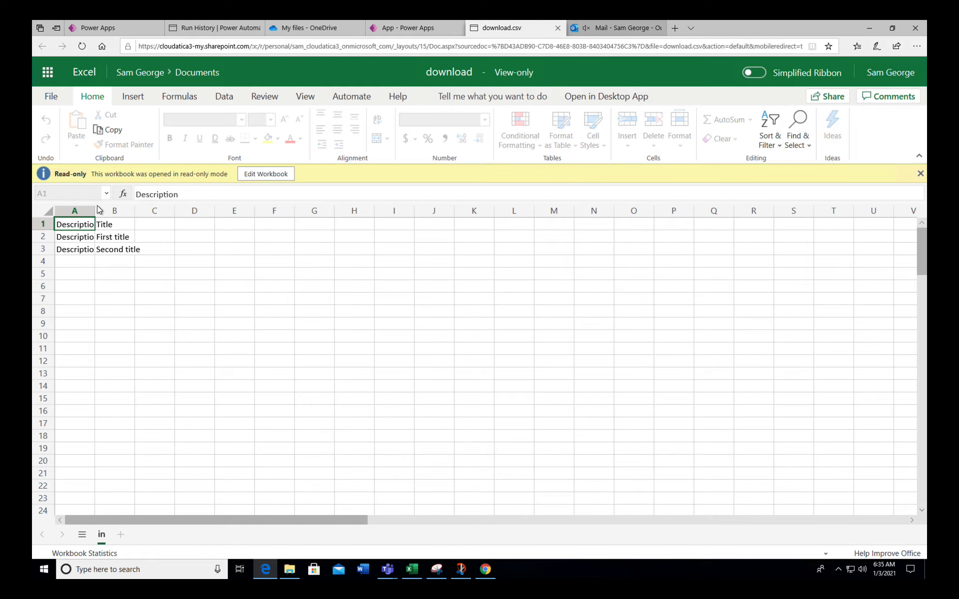
{"action": "double_click", "coordinate": [95, 213]}
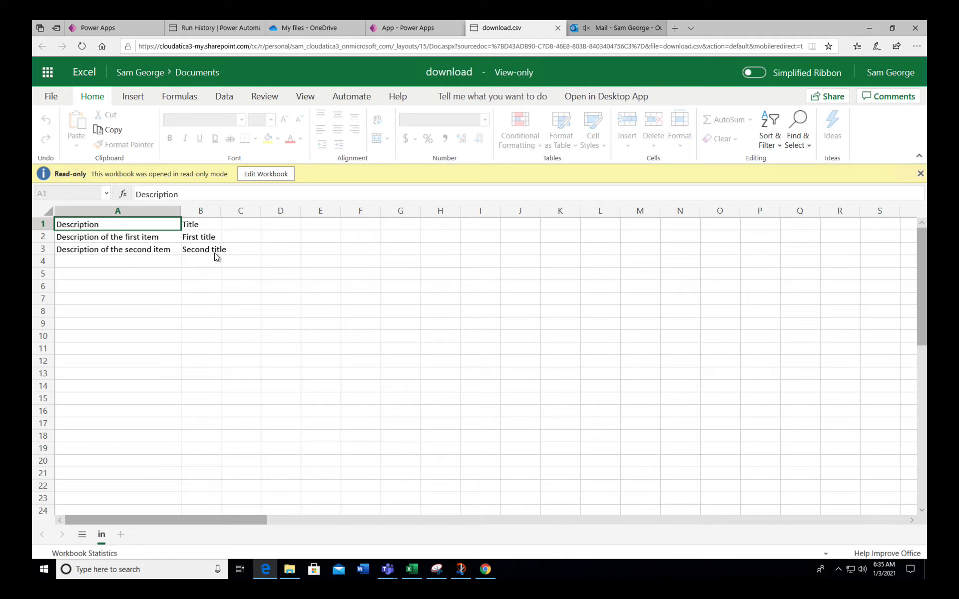
{"action": "left_click_drag", "start_coordinate": [219, 212], "coordinate": [239, 214]}
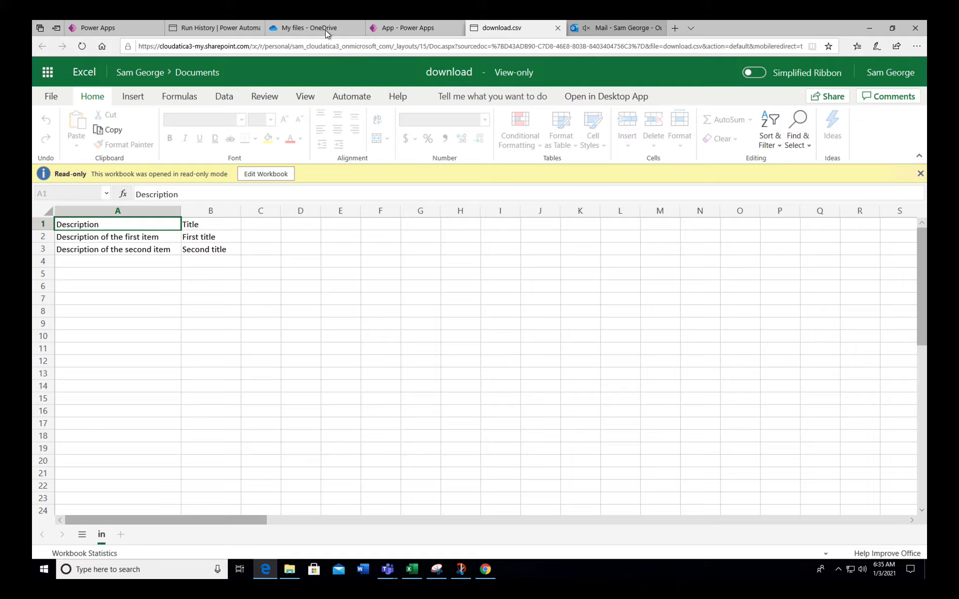
Return to the My files list in OneDrive, view the file options for download.csv, and dismiss them.
{"action": "mouse_move", "coordinate": [325, 27]}
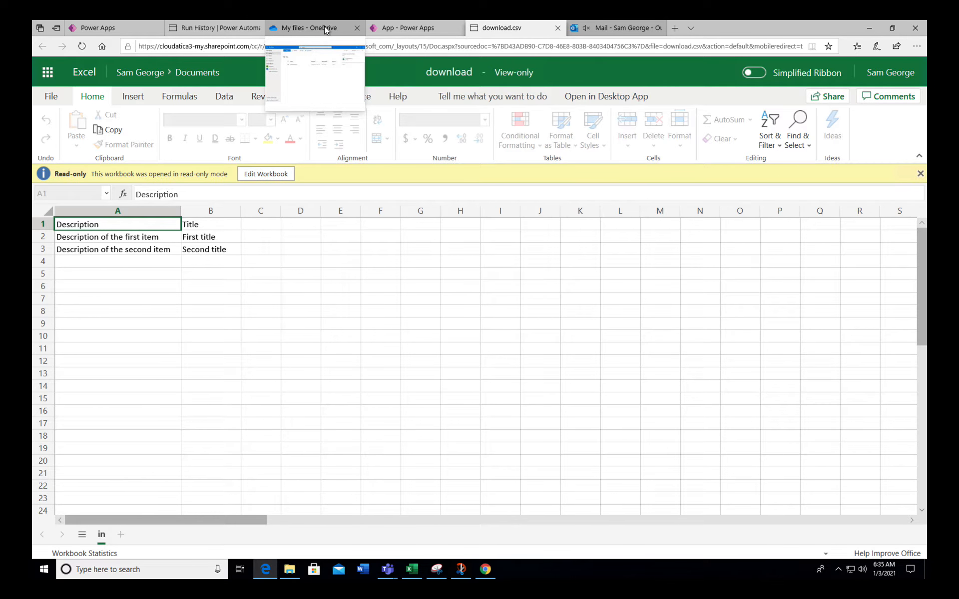
{"action": "left_click", "coordinate": [325, 29]}
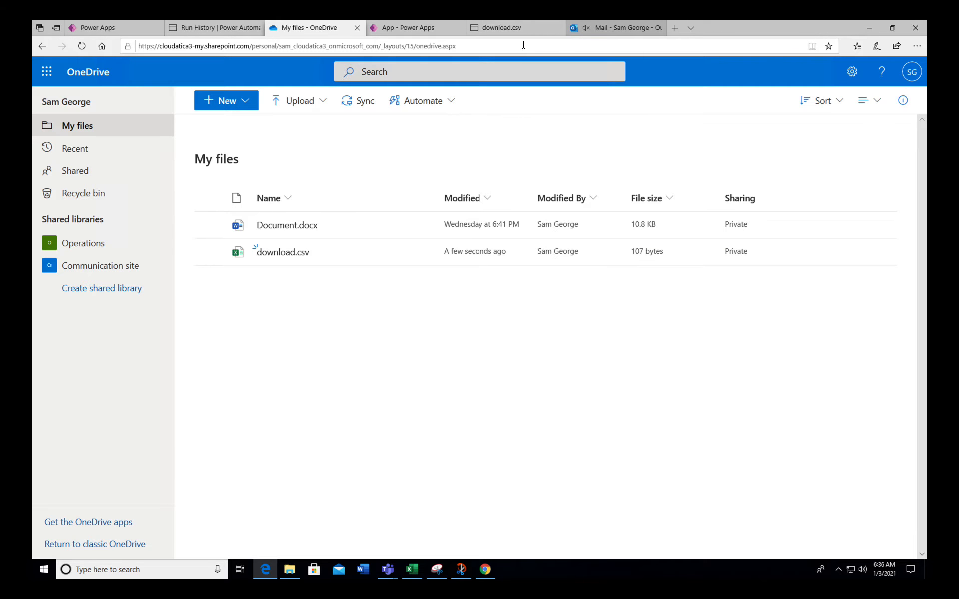
{"action": "left_click", "coordinate": [422, 253]}
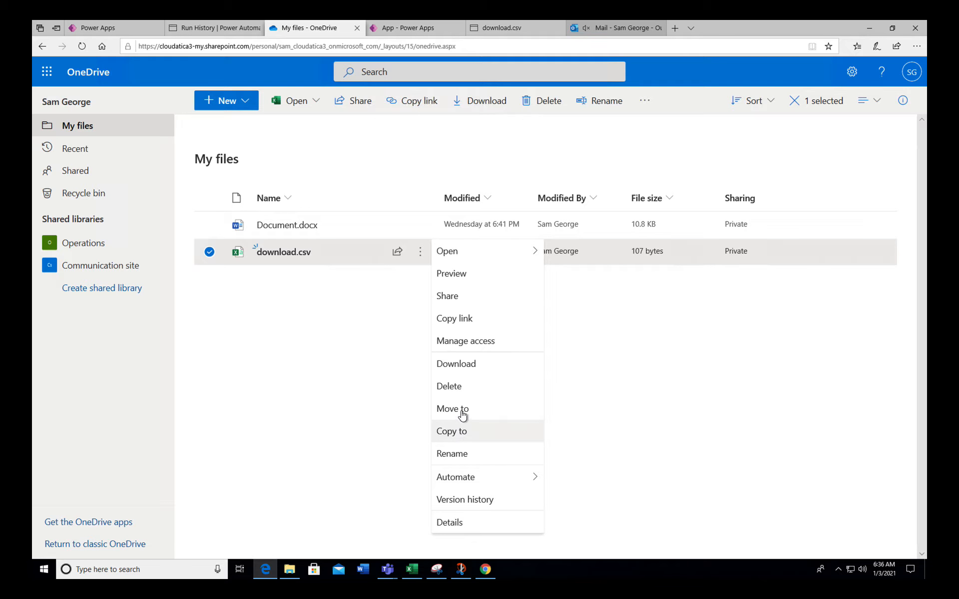
{"action": "left_click", "coordinate": [353, 291]}
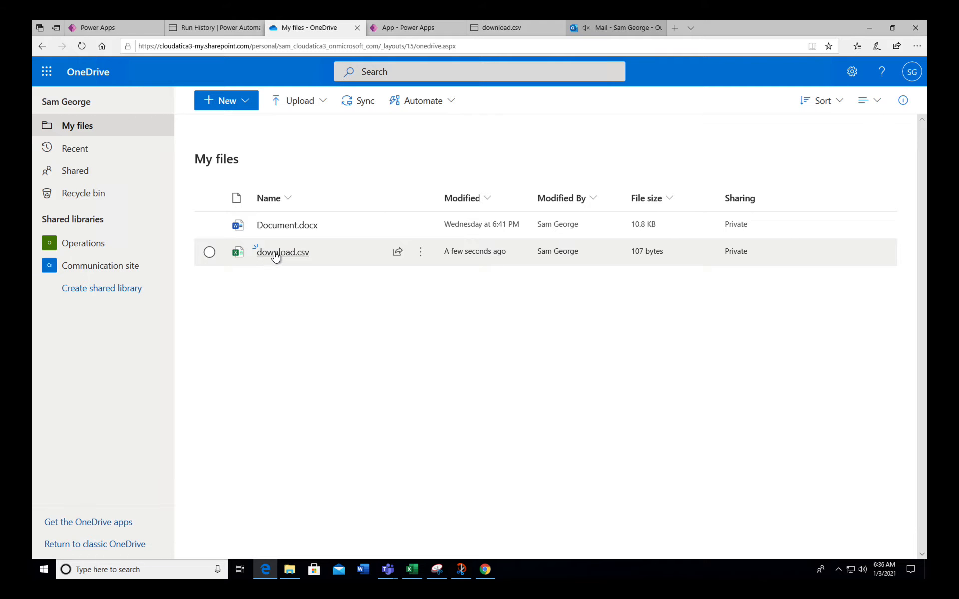
{"action": "mouse_move", "coordinate": [284, 256]}
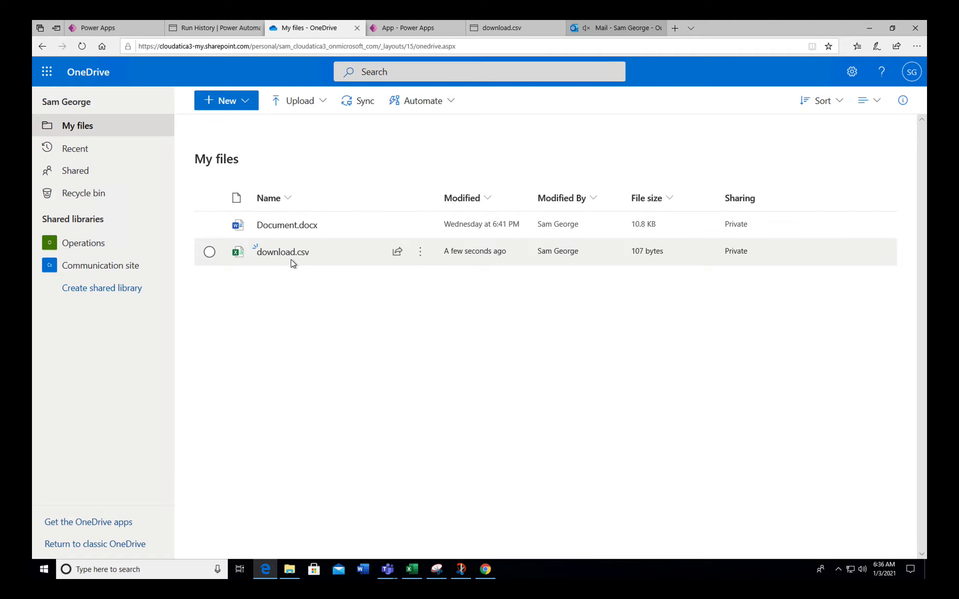
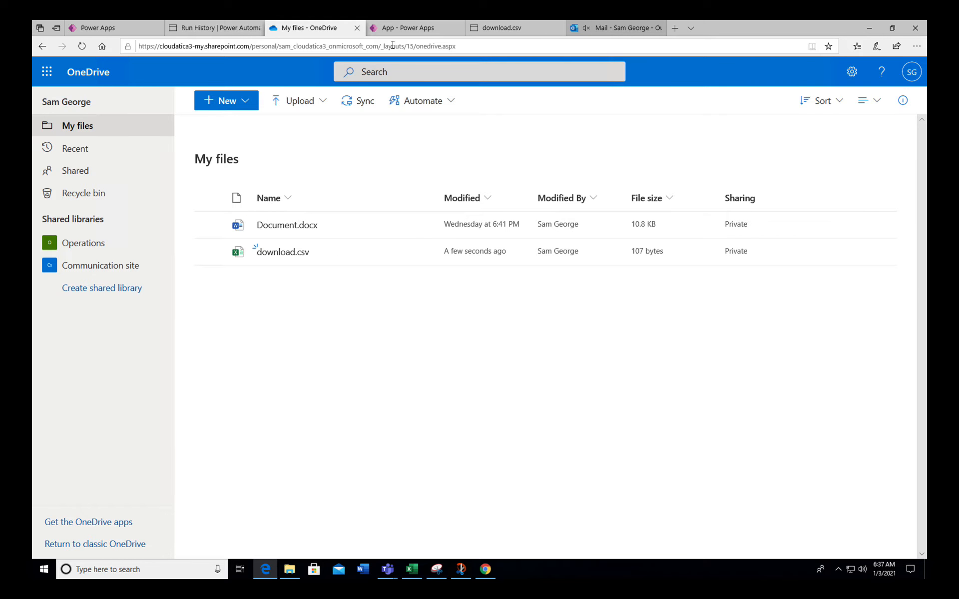
Switch to Power Apps, move the gallery up to Y position 42, and shift the Send as CSV button down to Y 619.
{"action": "left_click", "coordinate": [402, 30]}
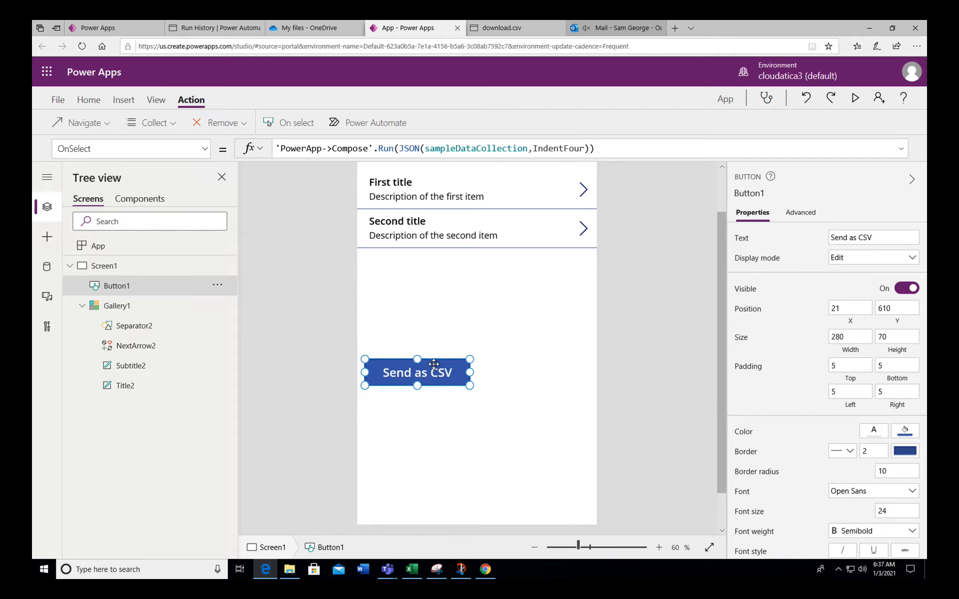
{"action": "left_click", "coordinate": [513, 372]}
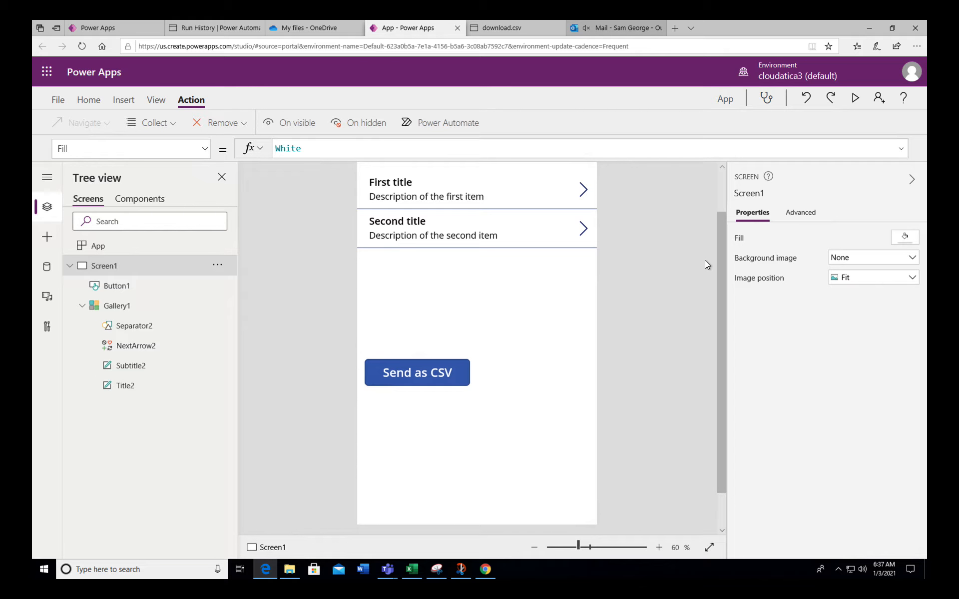
{"action": "left_click_drag", "start_coordinate": [721, 259], "coordinate": [722, 191]}
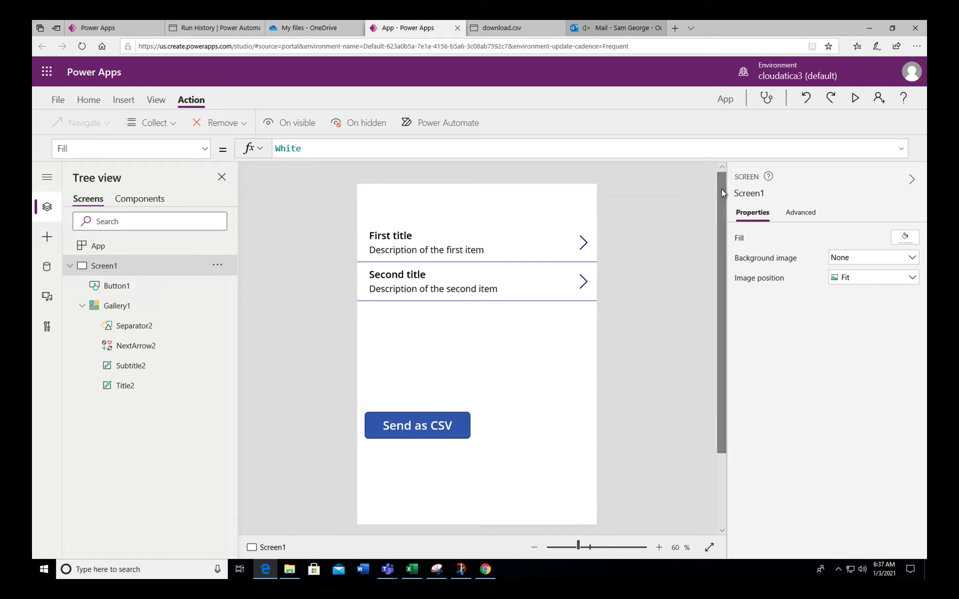
{"action": "left_click", "coordinate": [410, 352]}
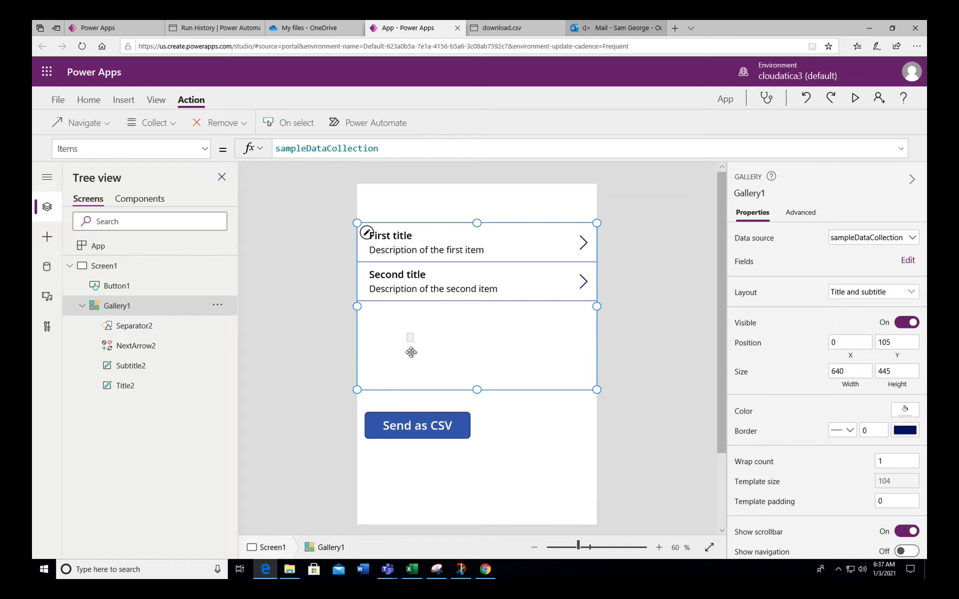
{"action": "key", "text": "Up"}
{"action": "key", "text": "Up"}
{"action": "key", "text": "Up"}
{"action": "key", "text": "Up"}
{"action": "key", "text": "Up"}
{"action": "key", "text": "Up"}
{"action": "key", "text": "Up"}
{"action": "key", "text": "Up"}
{"action": "key", "text": "Up"}
{"action": "key", "text": "Up"}
{"action": "key", "text": "Up"}
{"action": "key", "text": "Up"}
{"action": "key", "text": "Up"}
{"action": "key", "text": "Up"}
{"action": "key", "text": "Up"}
{"action": "key", "text": "Up"}
{"action": "key", "text": "Up"}
{"action": "key", "text": "Up"}
{"action": "key", "text": "Up"}
{"action": "key", "text": "Up"}
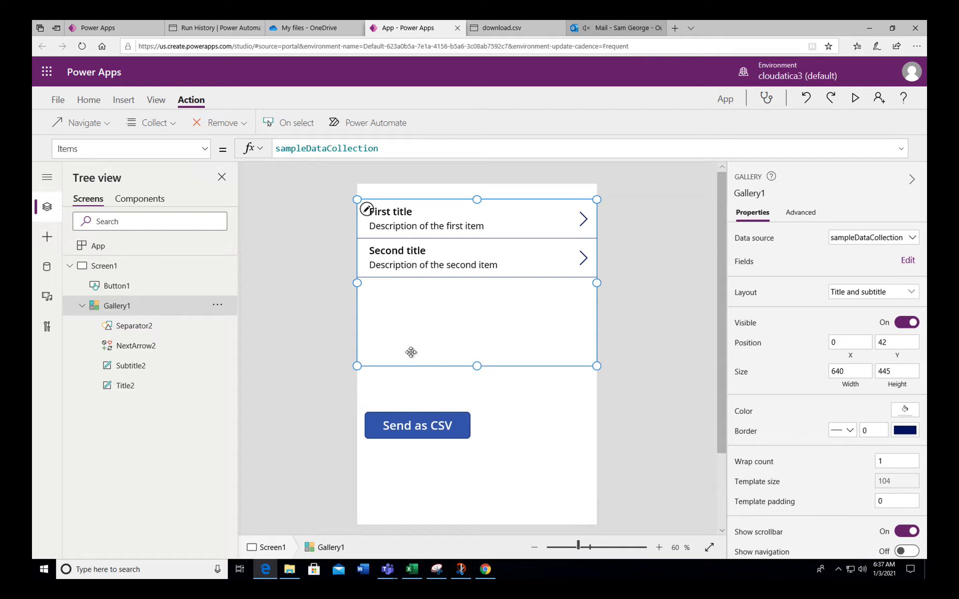
{"action": "left_click", "coordinate": [436, 432]}
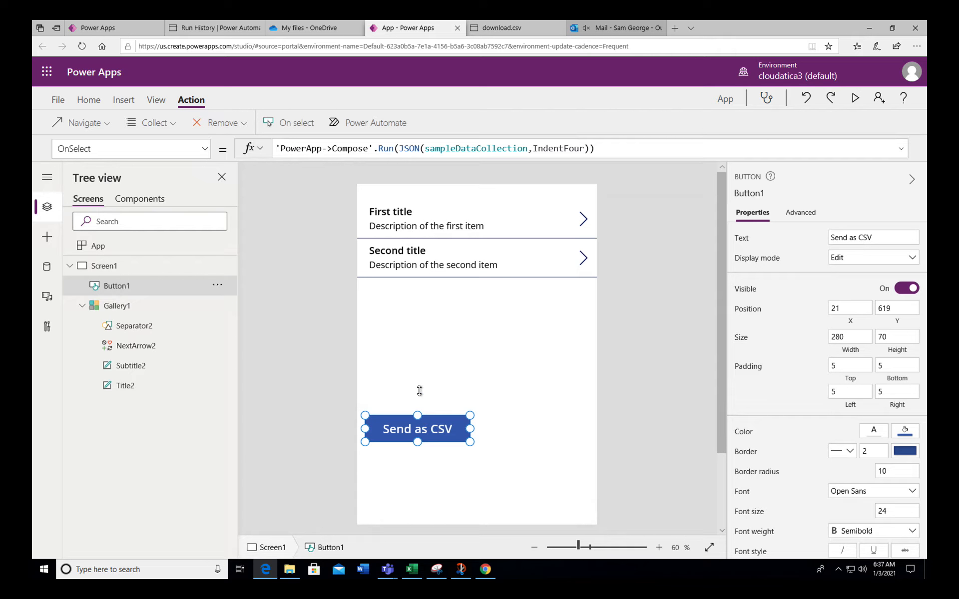
{"action": "left_click", "coordinate": [412, 371]}
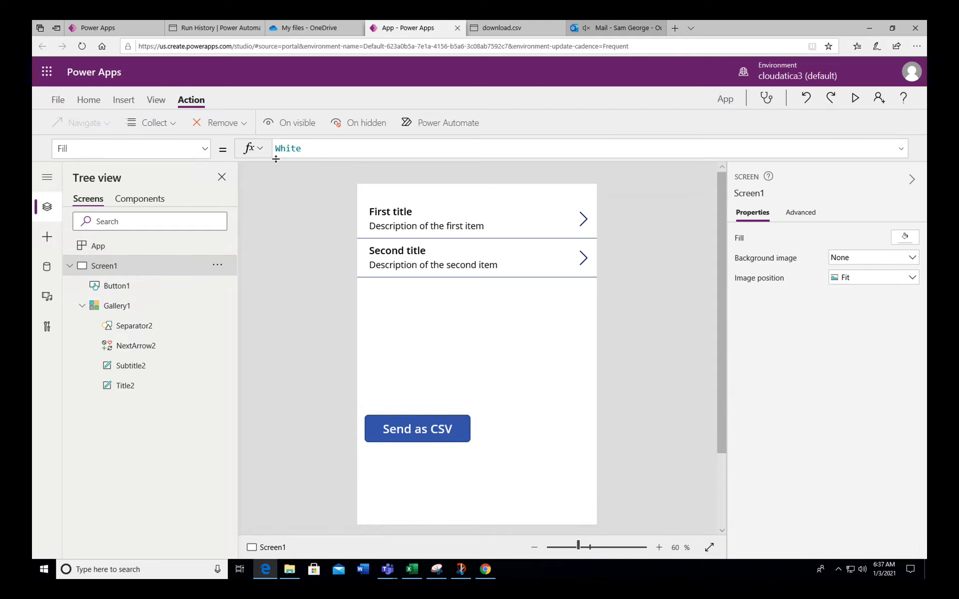
Insert a text input and place it just above the Send as CSV button, at X 21 and Y 505.
{"action": "left_click", "coordinate": [120, 101]}
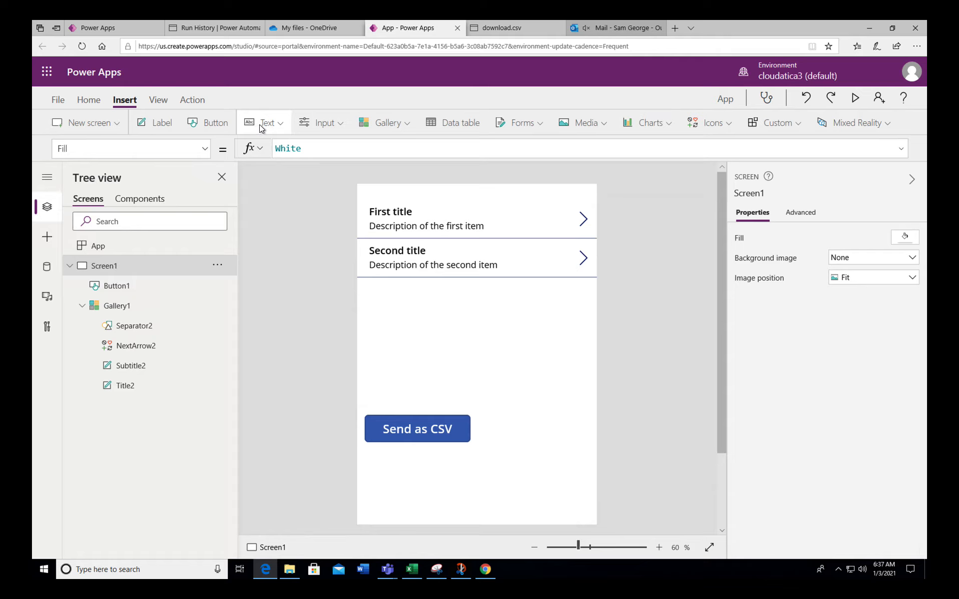
{"action": "left_click", "coordinate": [275, 125]}
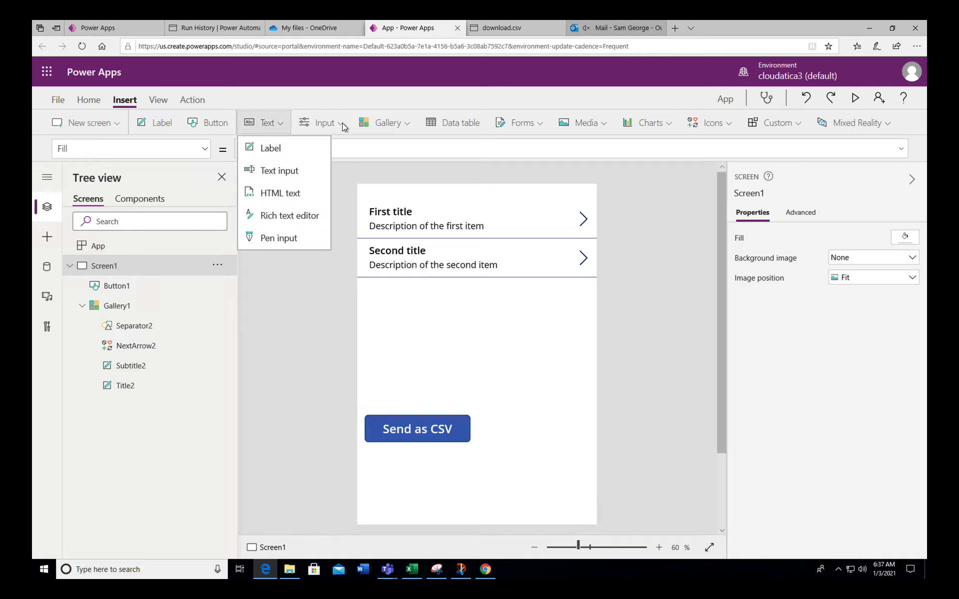
{"action": "left_click", "coordinate": [337, 123]}
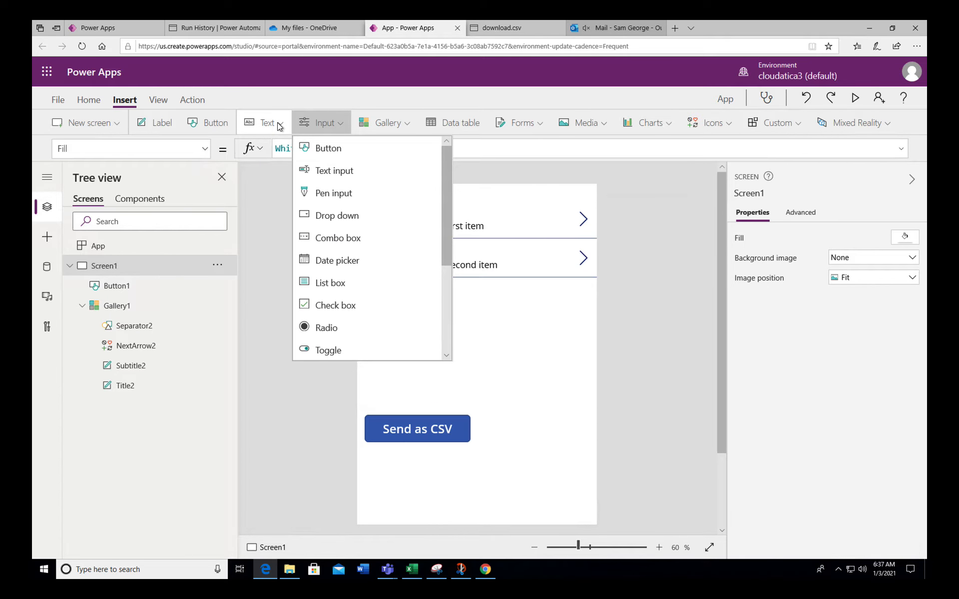
{"action": "left_click", "coordinate": [278, 124]}
{"action": "left_click", "coordinate": [278, 171]}
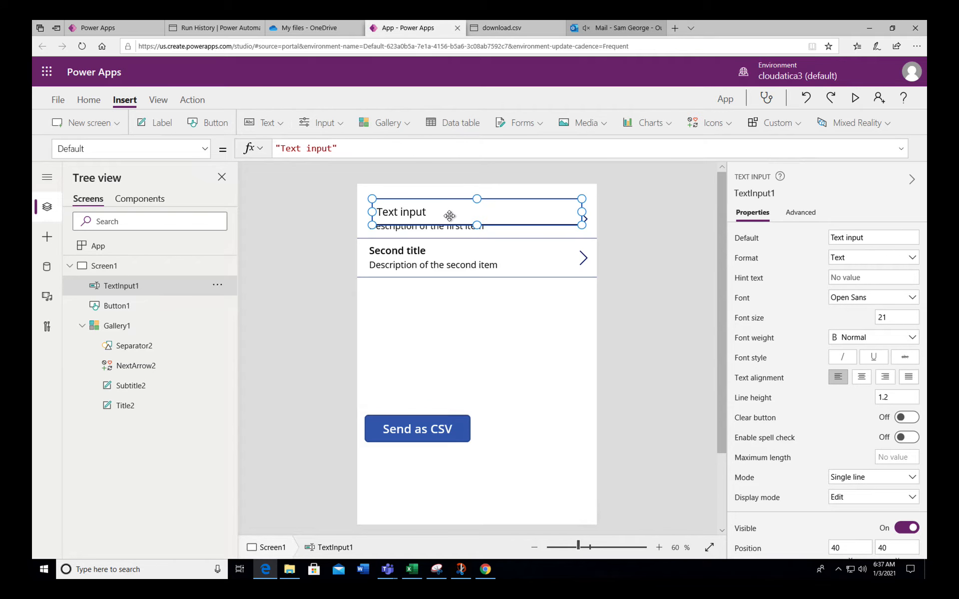
{"action": "left_click_drag", "start_coordinate": [444, 225], "coordinate": [445, 396]}
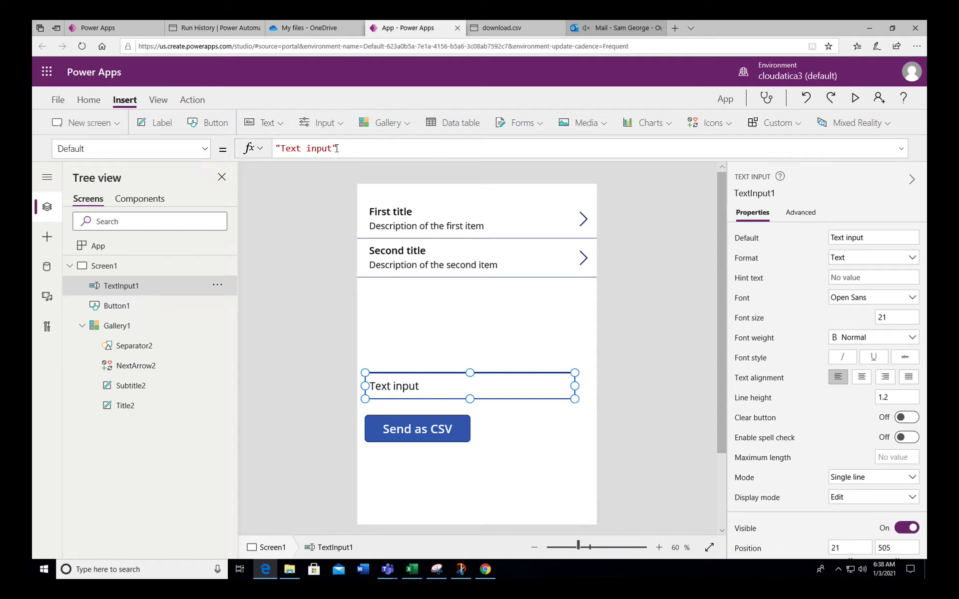
Clear the text input's default text and set its hint text to "email address of the person".
{"action": "left_click_drag", "start_coordinate": [334, 147], "coordinate": [282, 143]}
{"action": "key", "text": "BackSpace"}
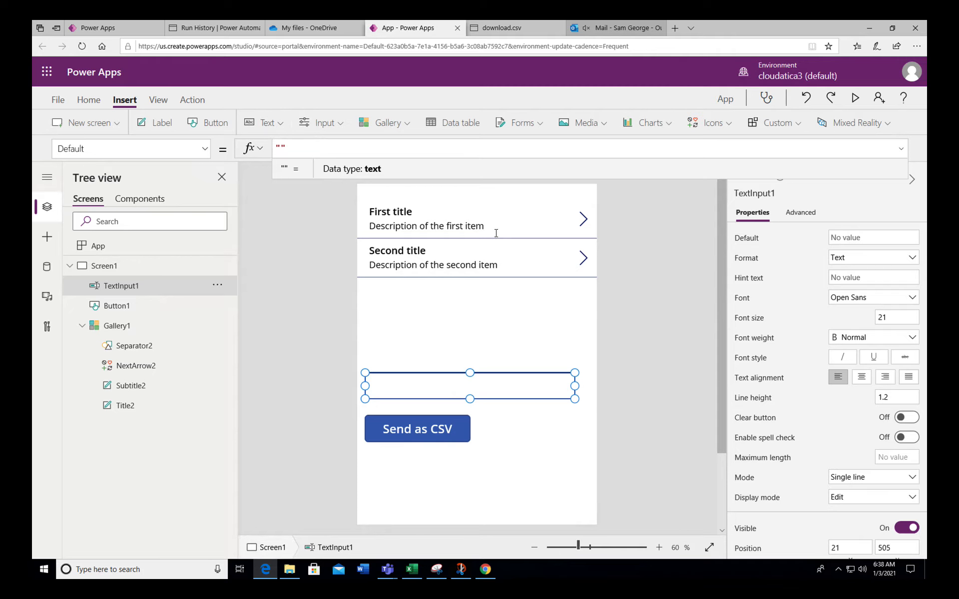
{"action": "left_click", "coordinate": [849, 279]}
{"action": "type", "text": "EMail"}
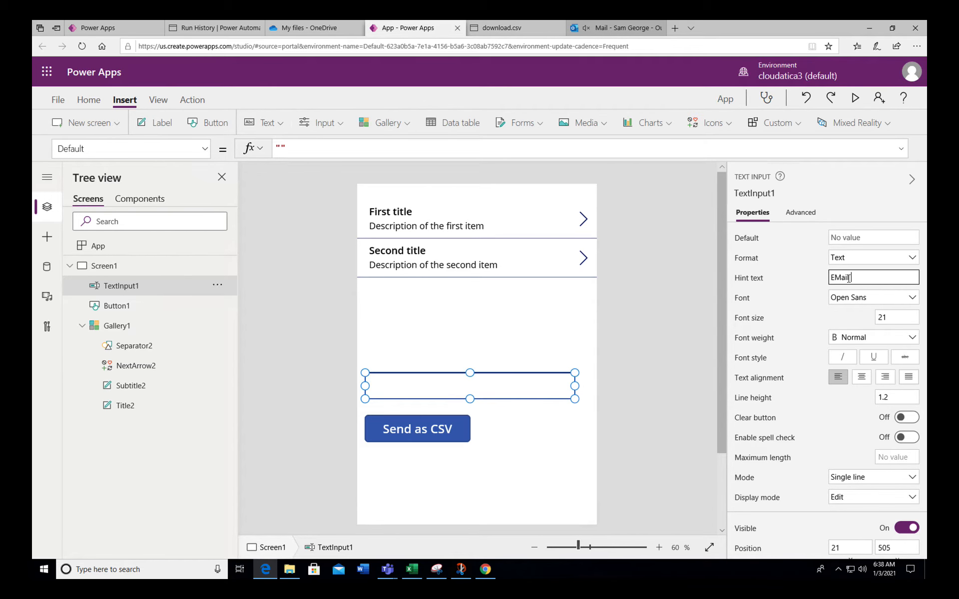
{"action": "key", "text": "BackSpace"}
{"action": "key", "text": "BackSpace"}
{"action": "key", "text": "BackSpace"}
{"action": "key", "text": "BackSpace"}
{"action": "key", "text": "BackSpace"}
{"action": "type", "text": "email address of the person"}
{"action": "left_click", "coordinate": [560, 437]}
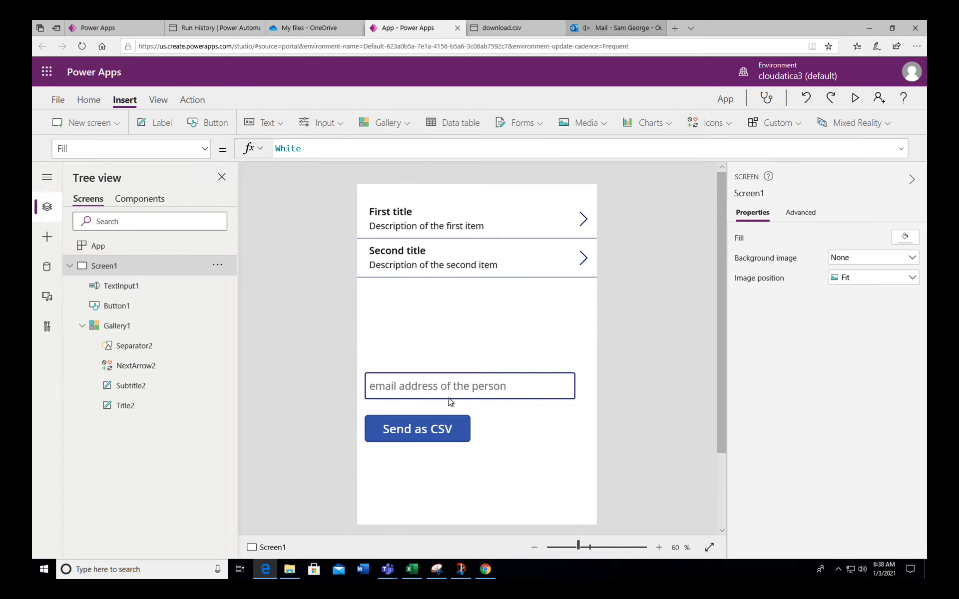
Move the Send as CSV button to X 30 and Y 610, just below the email text input.
{"action": "left_click", "coordinate": [442, 433]}
{"action": "key", "text": "Up"}
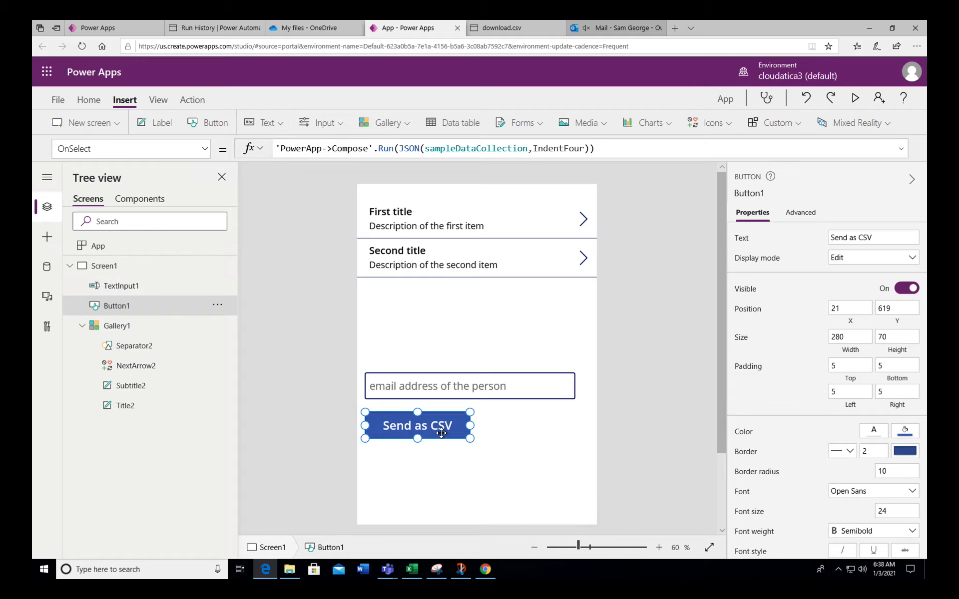
{"action": "key", "text": "Right"}
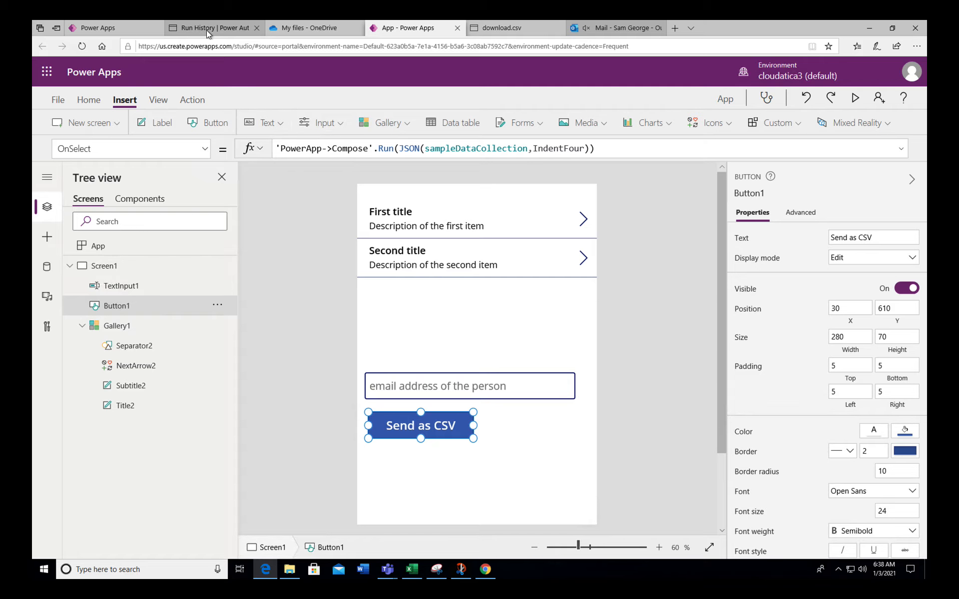
{"action": "mouse_move", "coordinate": [207, 32]}
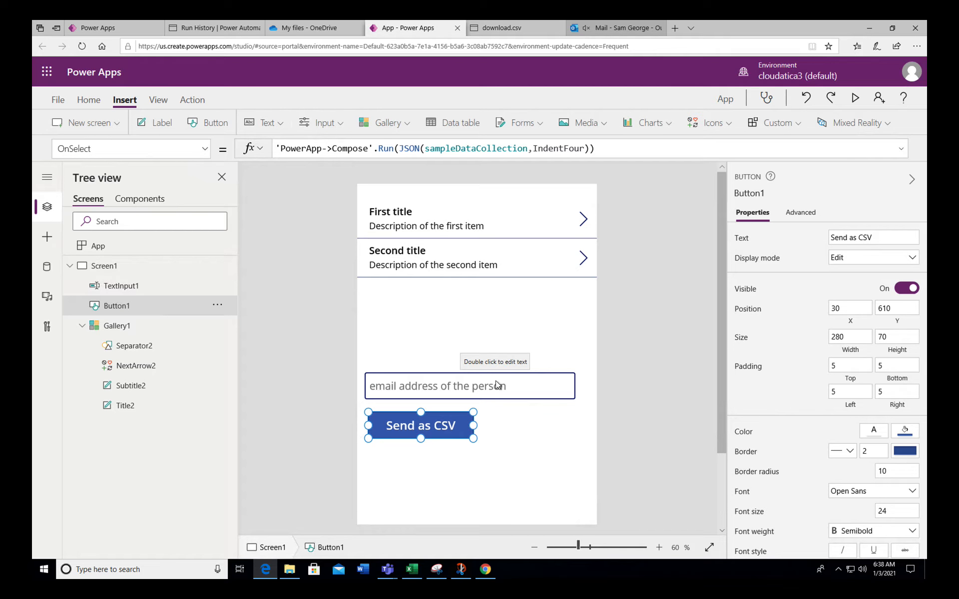
{"action": "left_click", "coordinate": [437, 294]}
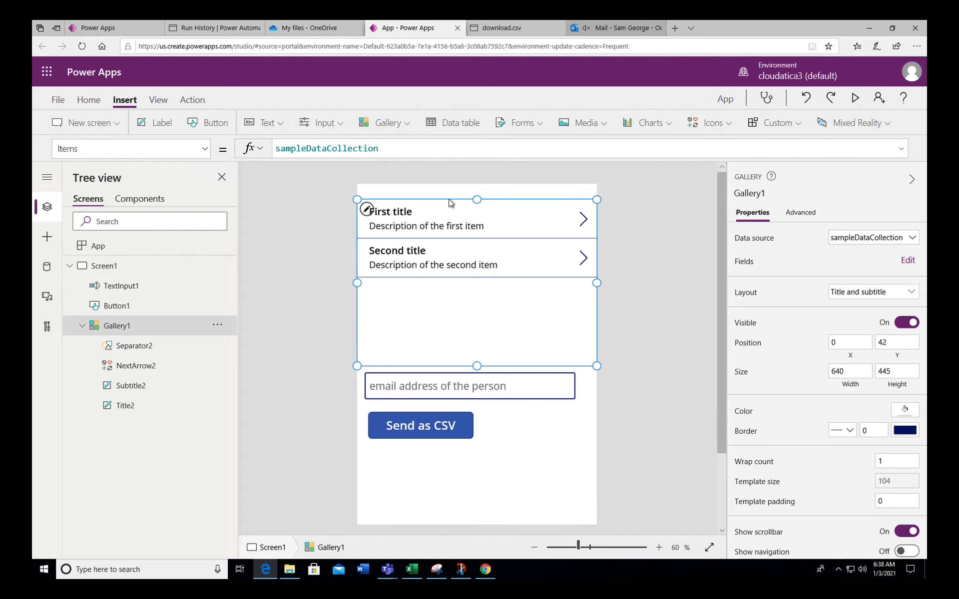
Set the Default property of the email text input to the formula User().Email.
{"action": "left_click", "coordinate": [521, 393]}
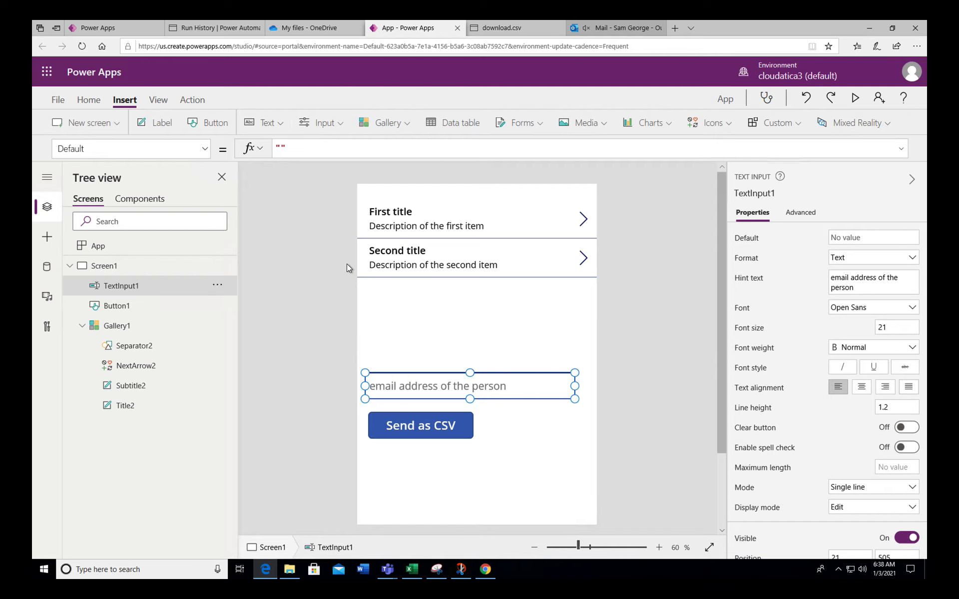
{"action": "double_click", "coordinate": [302, 150]}
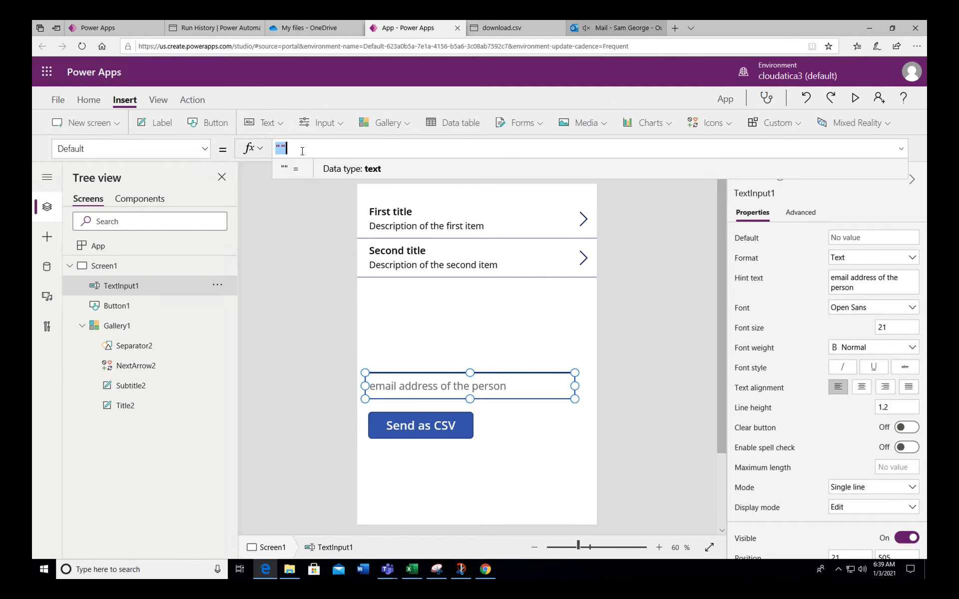
{"action": "type", "text": "user"}
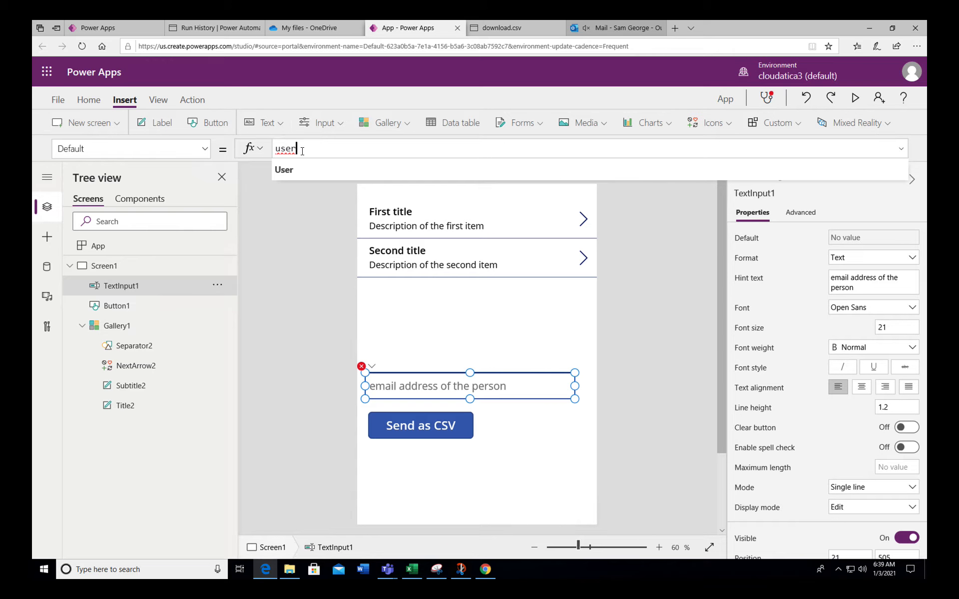
{"action": "key", "text": "Tab"}
{"action": "type", "text": "()."}
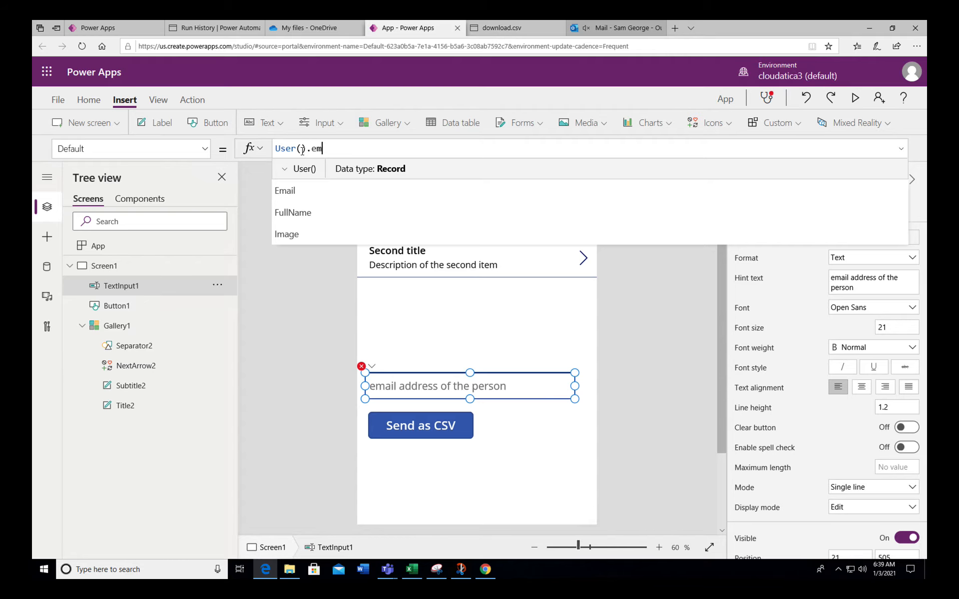
{"action": "type", "text": "em"}
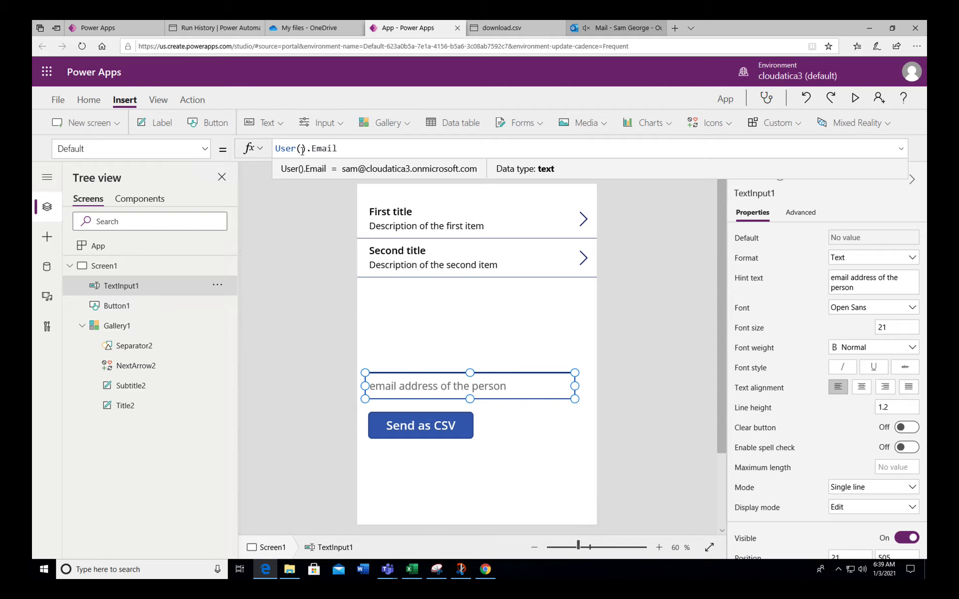
{"action": "left_click", "coordinate": [461, 327]}
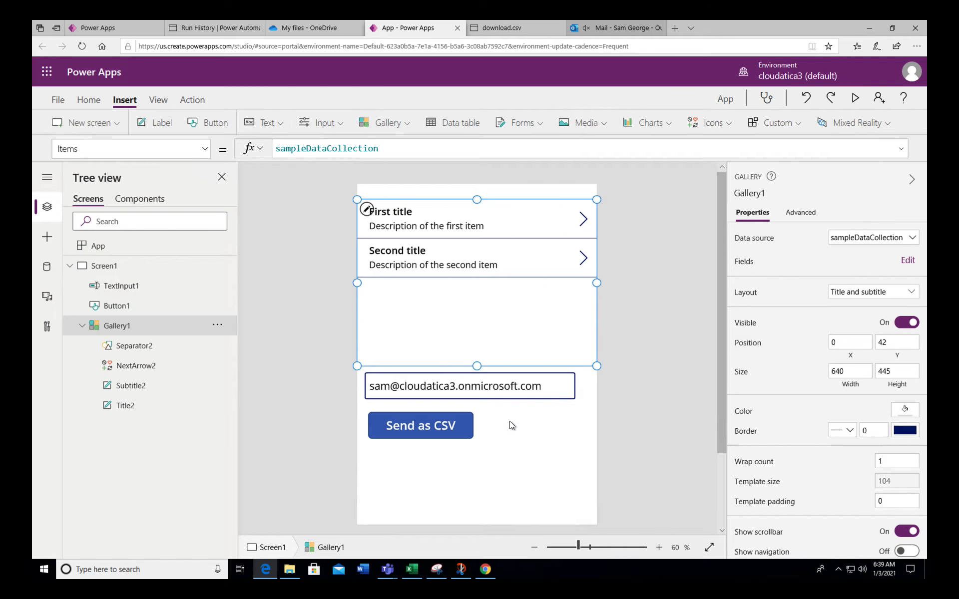
{"action": "left_click", "coordinate": [553, 395]}
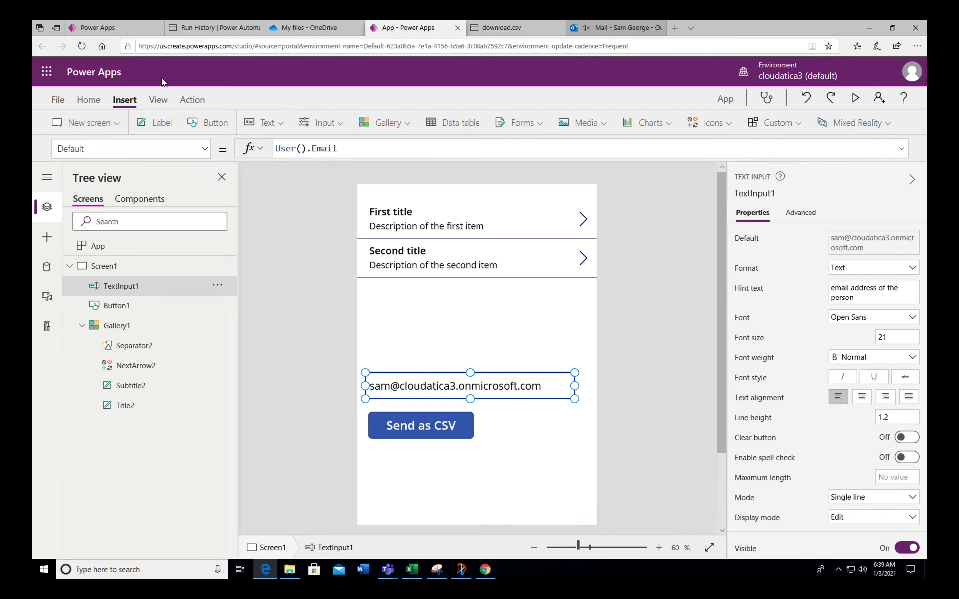
Switch to Power Automate, open the PowerApp -> Compose flow for editing, and delete its Create file step.
{"action": "left_click", "coordinate": [204, 31]}
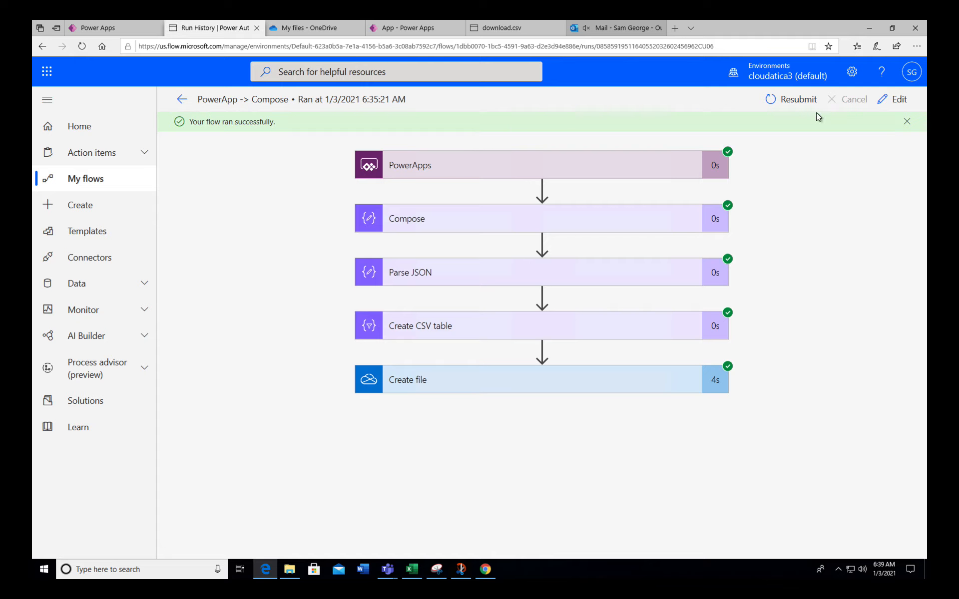
{"action": "left_click", "coordinate": [907, 99]}
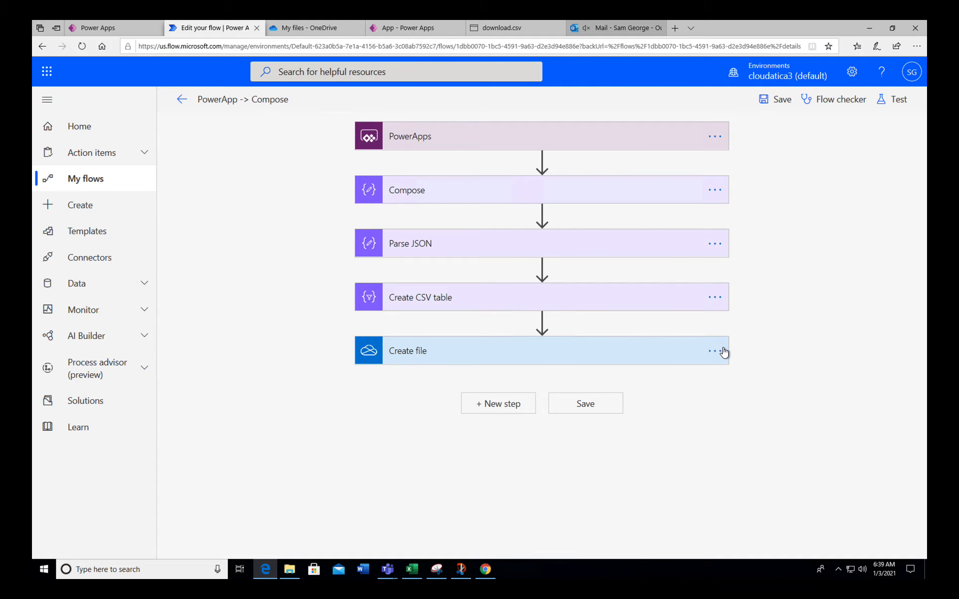
{"action": "left_click", "coordinate": [718, 353]}
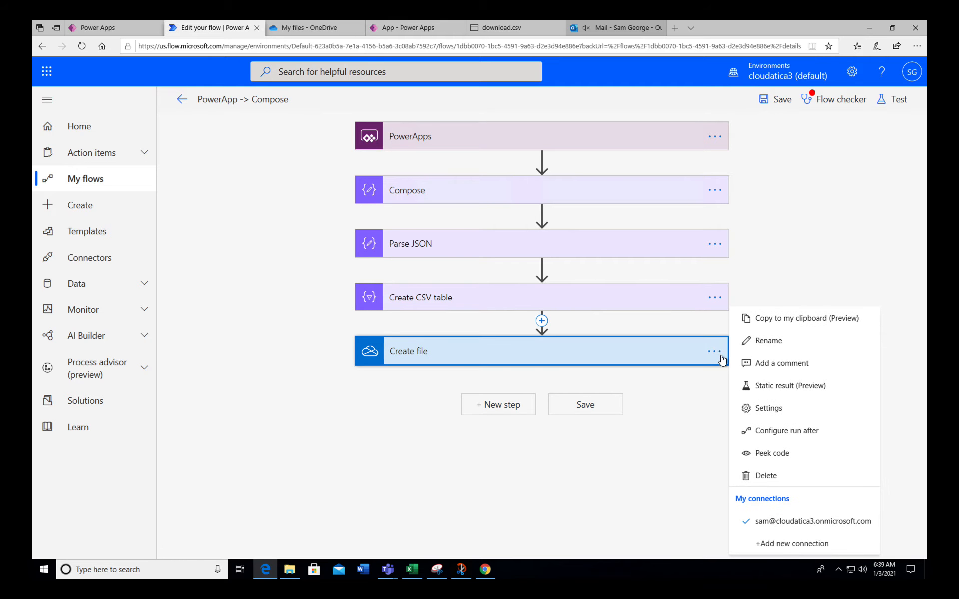
{"action": "left_click", "coordinate": [765, 477]}
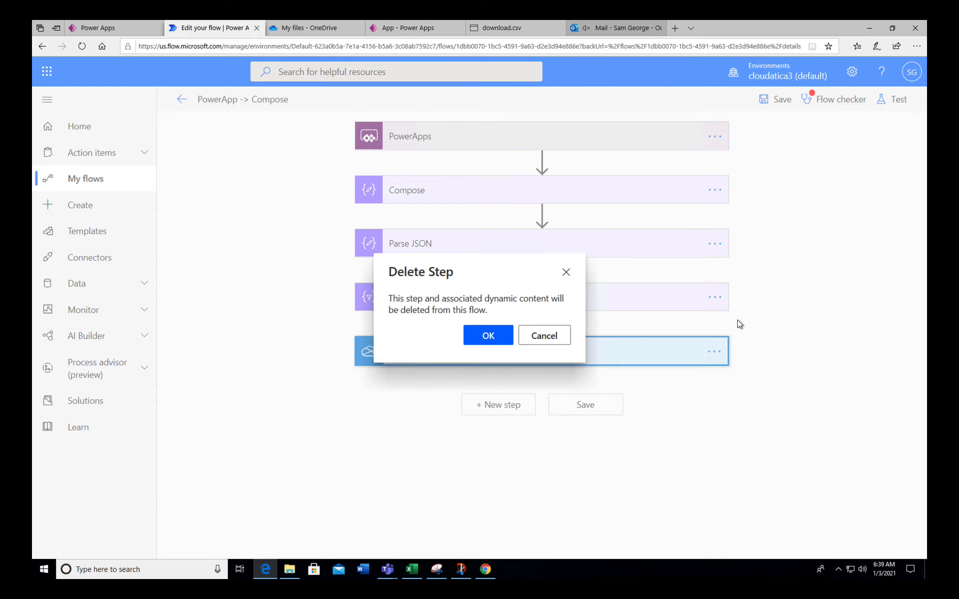
{"action": "left_click", "coordinate": [499, 336]}
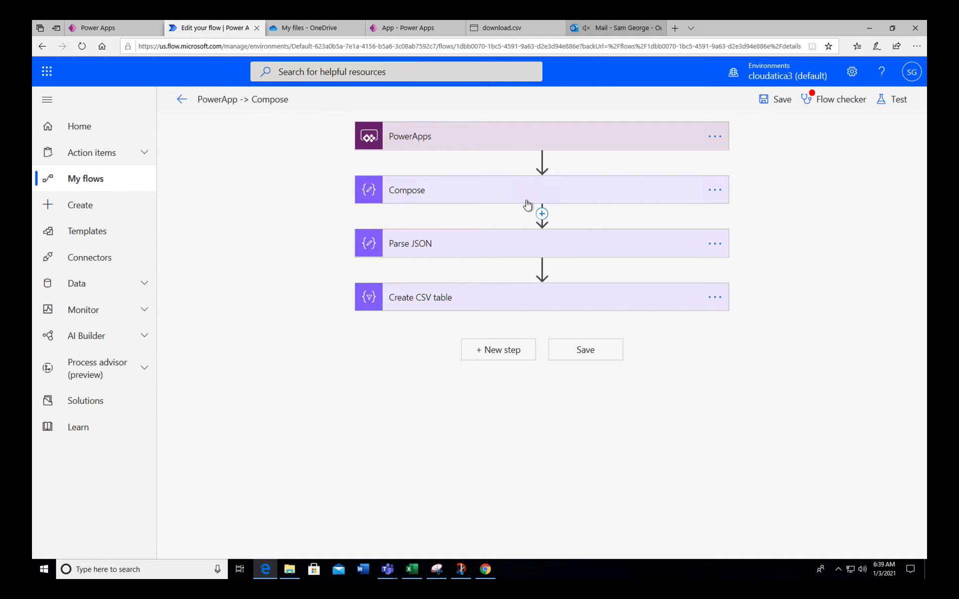
Insert an Initialize variable action between the Parse JSON and Create CSV table steps.
{"action": "left_click", "coordinate": [542, 268]}
{"action": "left_click", "coordinate": [533, 288]}
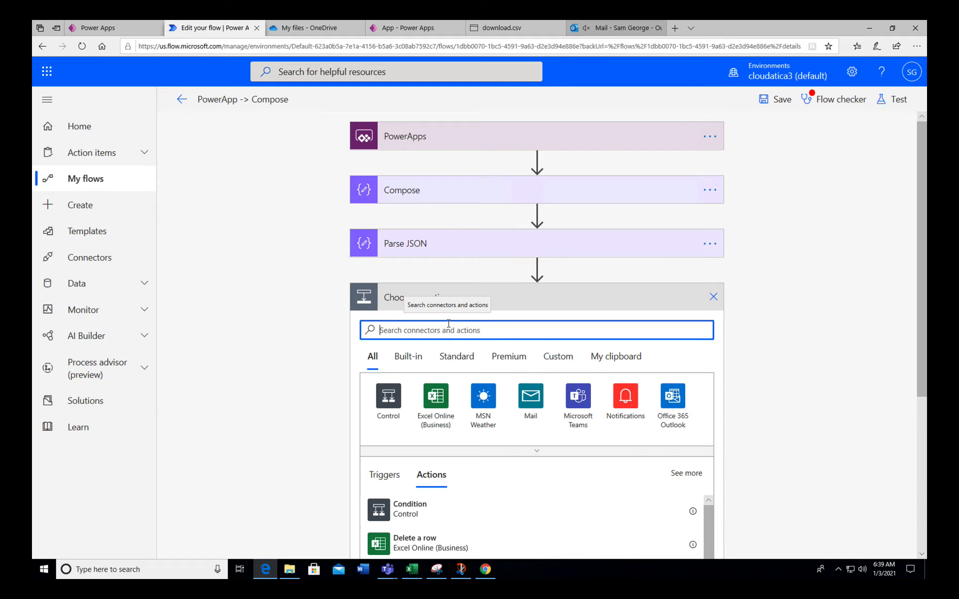
{"action": "type", "text": "variable"}
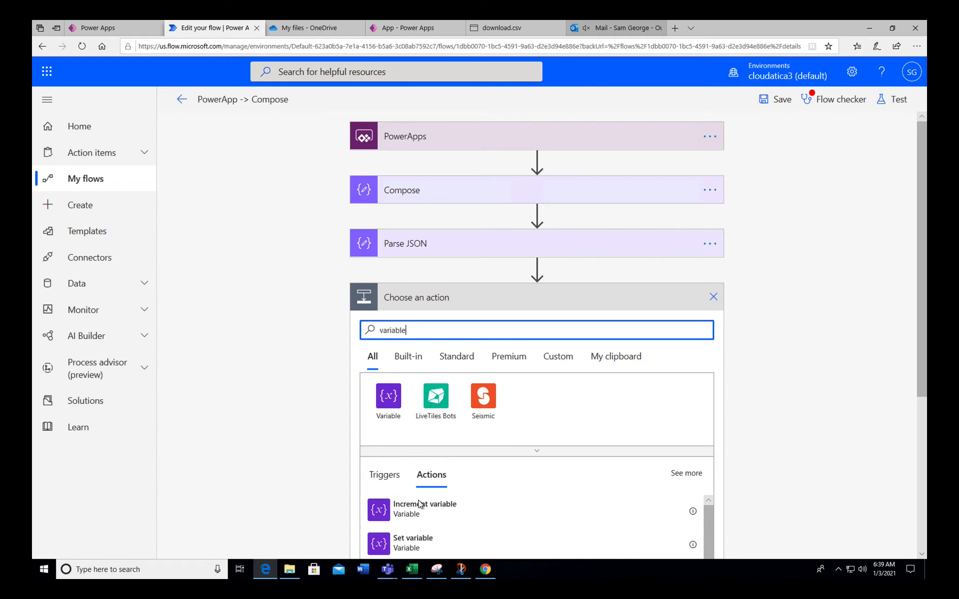
{"action": "scroll", "coordinate": [433, 515], "scroll_direction": "down", "scroll_amount": 1}
{"action": "scroll", "coordinate": [432, 516], "scroll_direction": "down", "scroll_amount": 2}
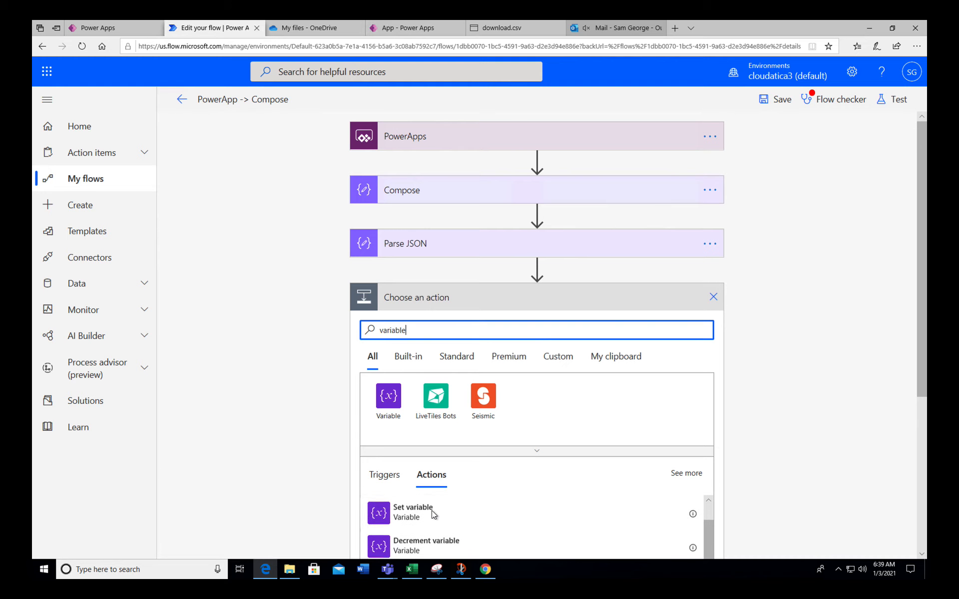
{"action": "scroll", "coordinate": [432, 511], "scroll_direction": "down", "scroll_amount": 1}
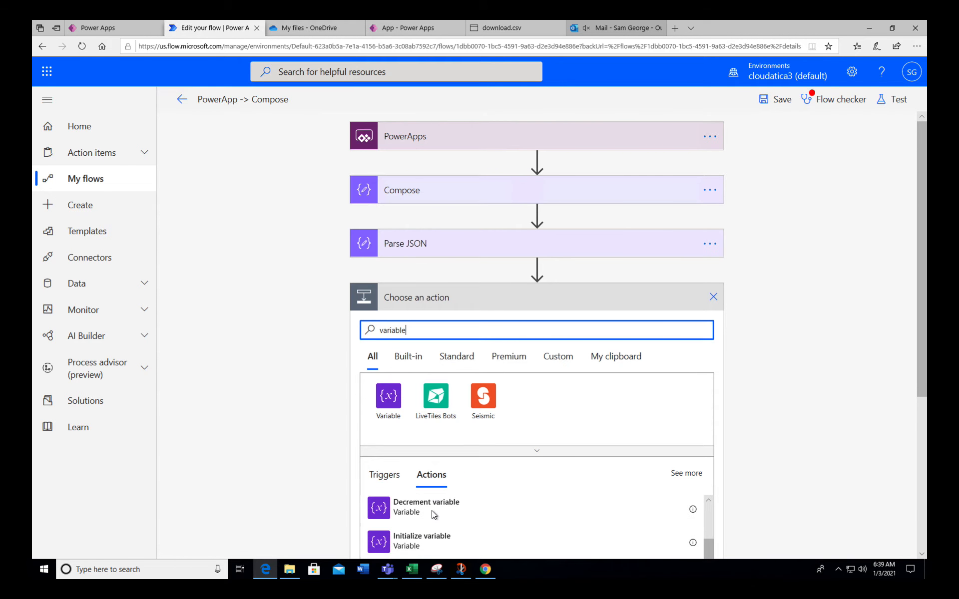
{"action": "left_click", "coordinate": [425, 546]}
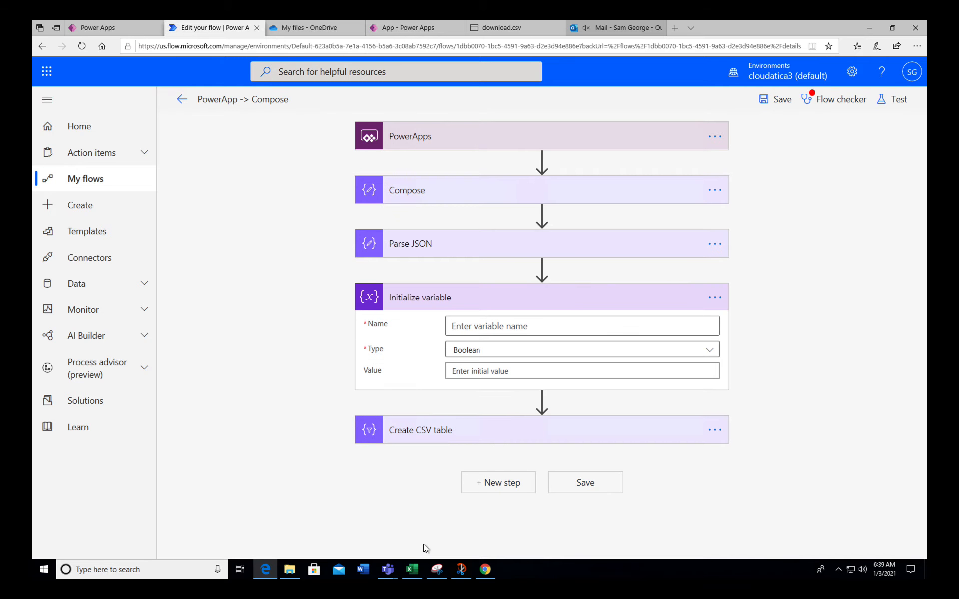
Name the new variable emailRecipient and set its type to String.
{"action": "left_click", "coordinate": [482, 327]}
{"action": "type", "text": "ema"}
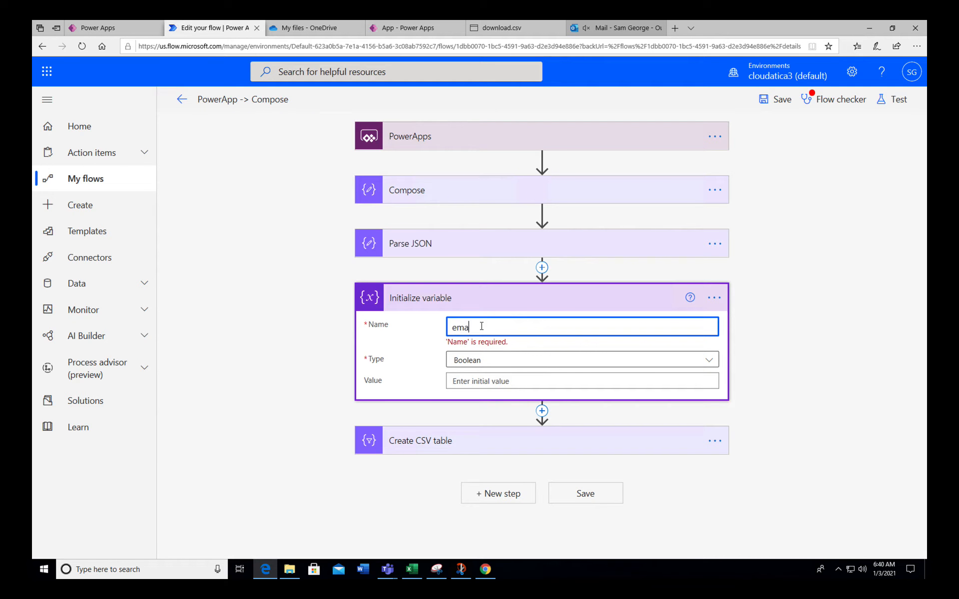
{"action": "type", "text": "ilRcep"}
{"action": "key", "text": "BackSpace"}
{"action": "key", "text": "BackSpace"}
{"action": "type", "text": "cipient"}
{"action": "left_click", "coordinate": [502, 363]}
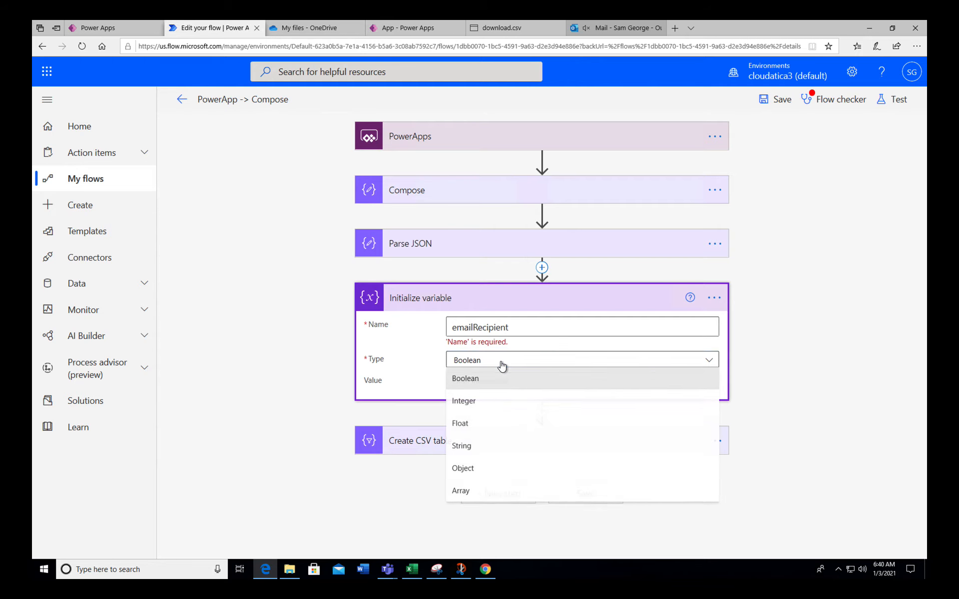
{"action": "left_click", "coordinate": [476, 444]}
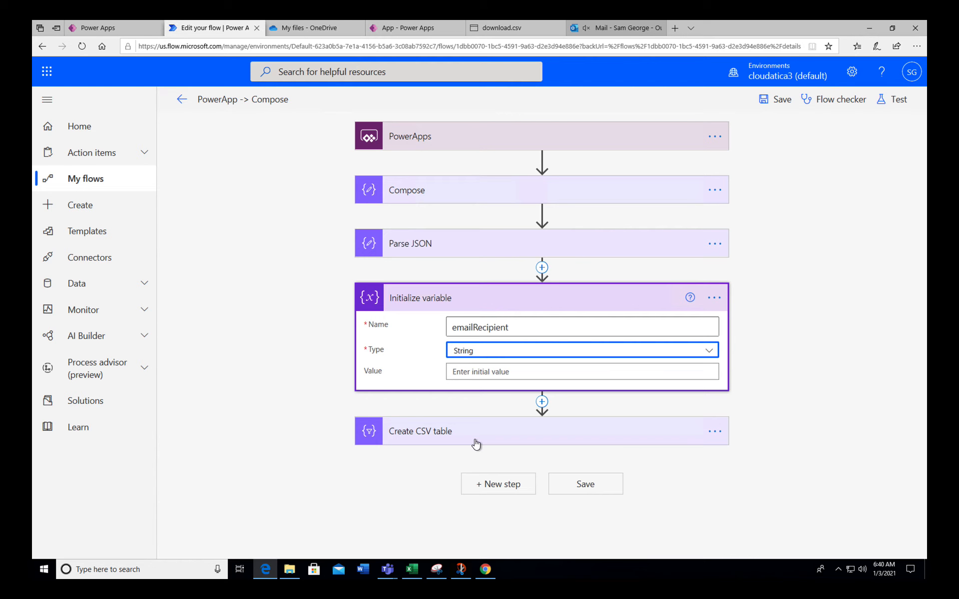
Set the initial value of emailRecipient to the Ask in PowerApps dynamic content.
{"action": "left_click", "coordinate": [479, 371]}
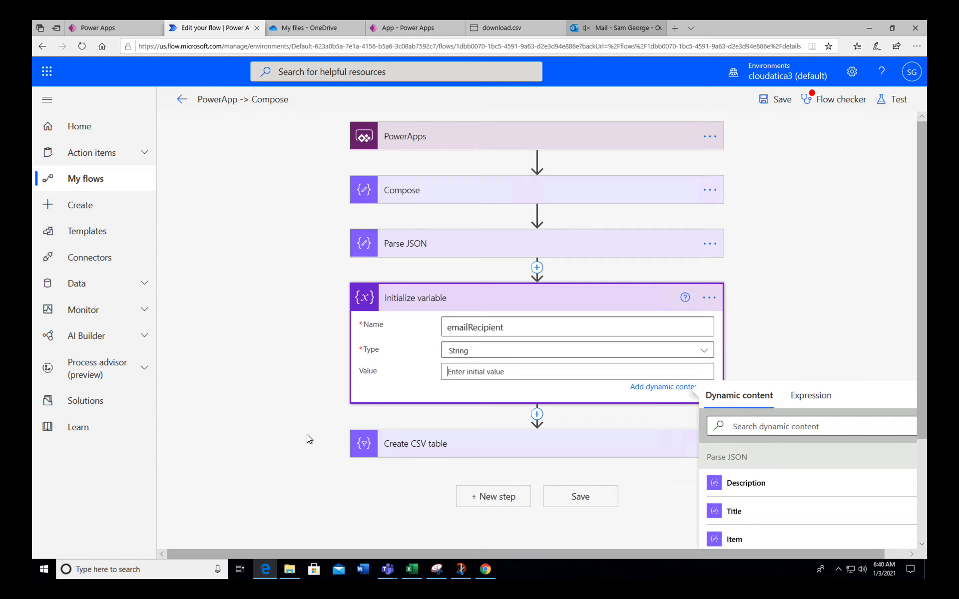
{"action": "left_click", "coordinate": [307, 434]}
{"action": "left_click", "coordinate": [489, 370]}
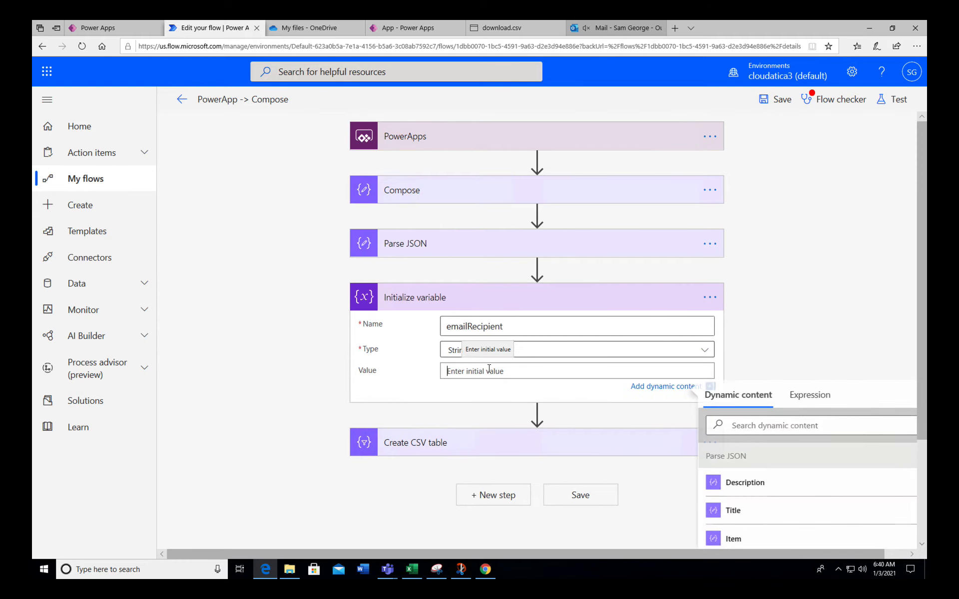
{"action": "scroll", "coordinate": [749, 477], "scroll_direction": "down", "scroll_amount": 2}
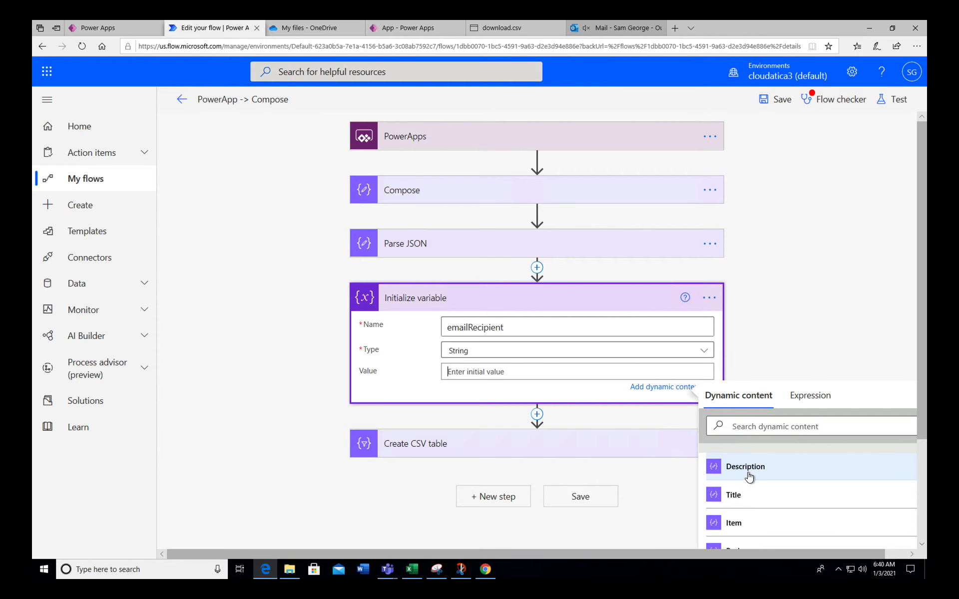
{"action": "scroll", "coordinate": [775, 336], "scroll_direction": "down", "scroll_amount": 3}
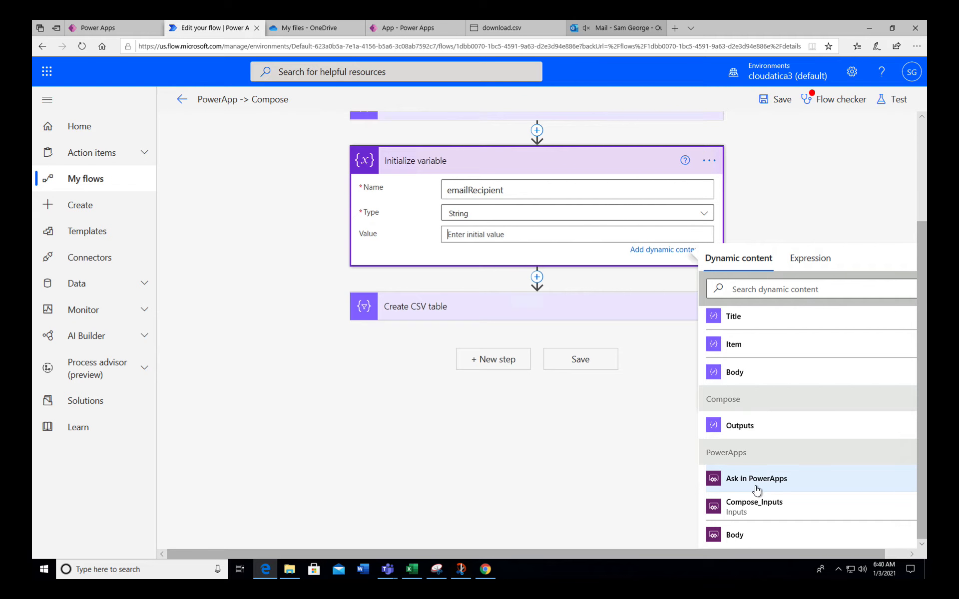
{"action": "left_click", "coordinate": [757, 487]}
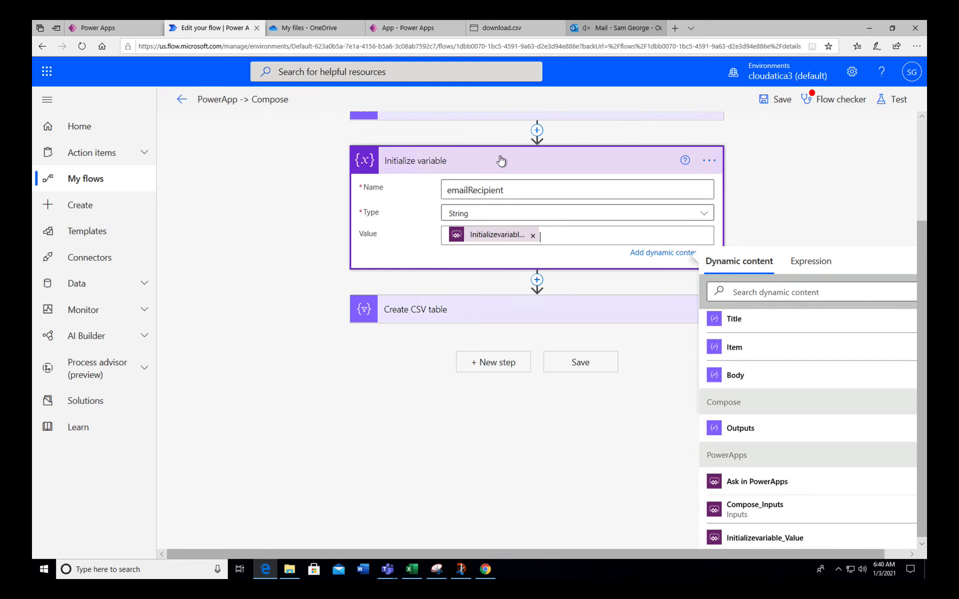
Add a Send an email (V2) action from Office 365 Outlook after the Create CSV table step.
{"action": "left_click", "coordinate": [488, 368]}
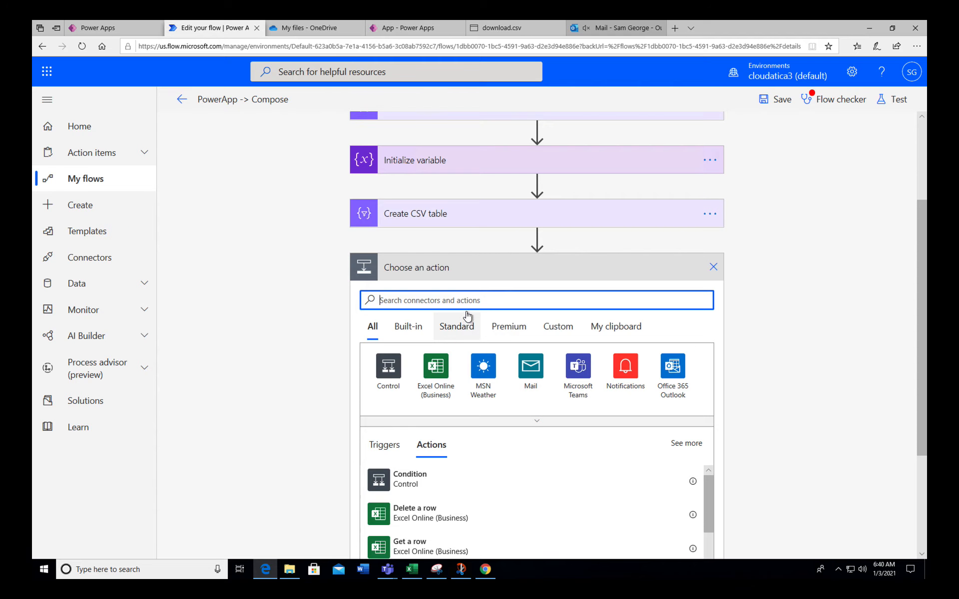
{"action": "type", "text": "send email"}
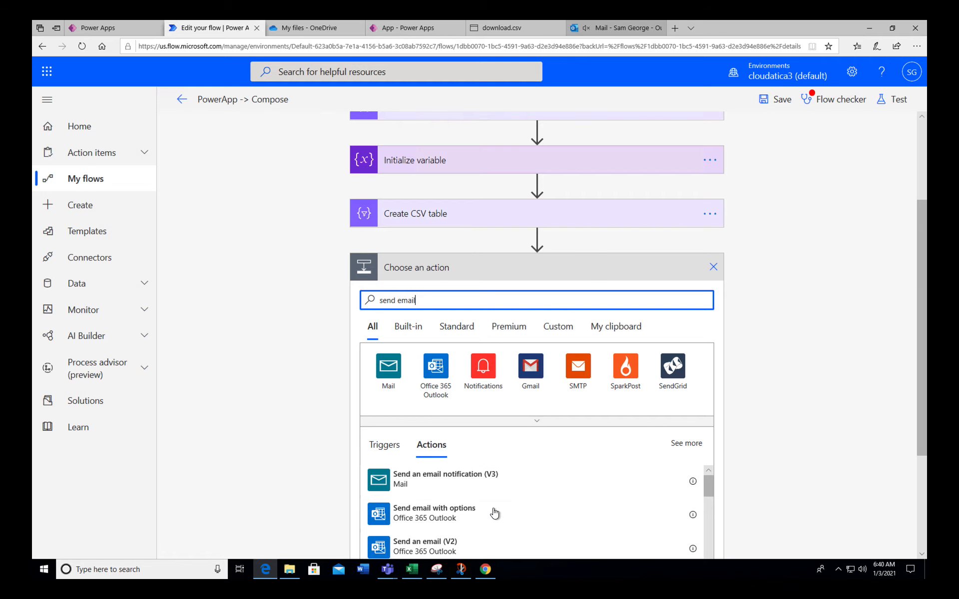
{"action": "scroll", "coordinate": [492, 514], "scroll_direction": "down", "scroll_amount": 1}
{"action": "left_click", "coordinate": [449, 529]}
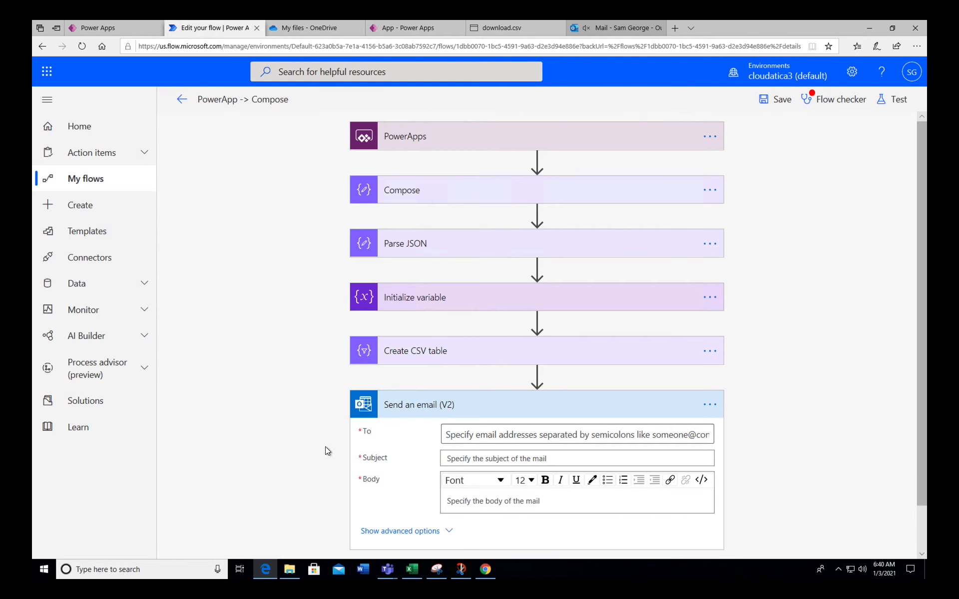
Set the recipient of the Send an email (V2) action to the emailRecipient variable.
{"action": "scroll", "coordinate": [325, 446], "scroll_direction": "down", "scroll_amount": 1}
{"action": "left_click", "coordinate": [467, 385]}
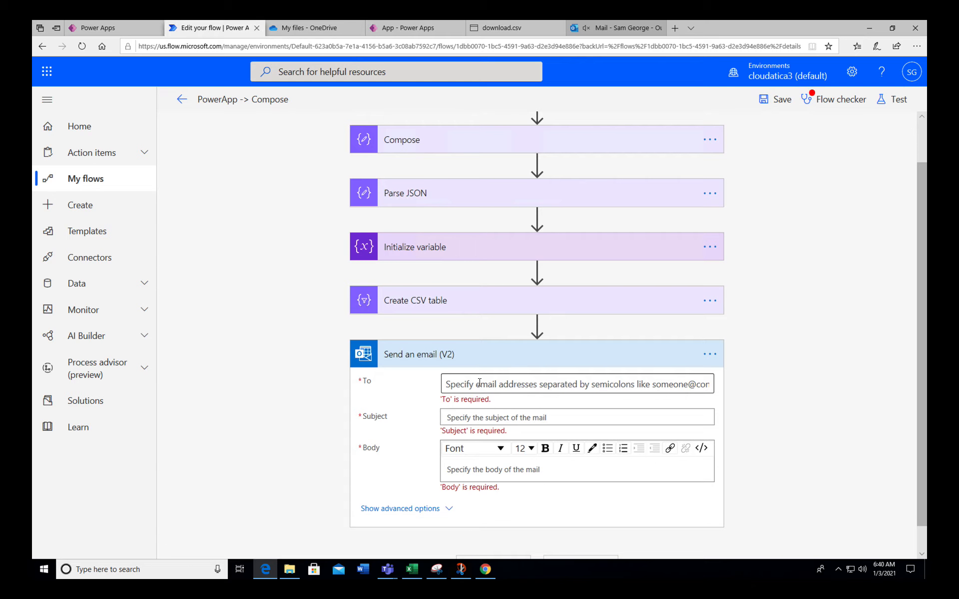
{"action": "left_click", "coordinate": [479, 383]}
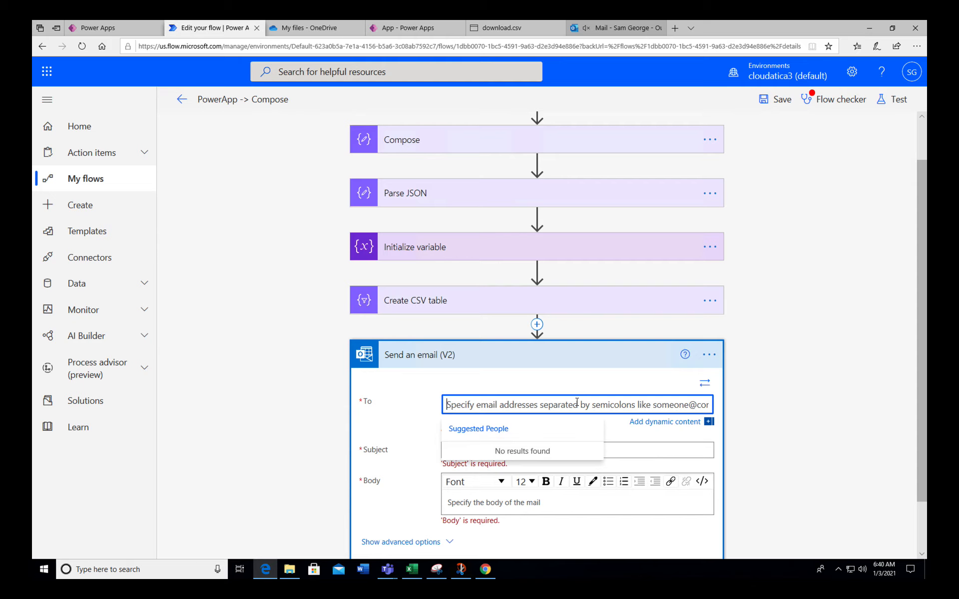
{"action": "scroll", "coordinate": [560, 409], "scroll_direction": "down", "scroll_amount": 1}
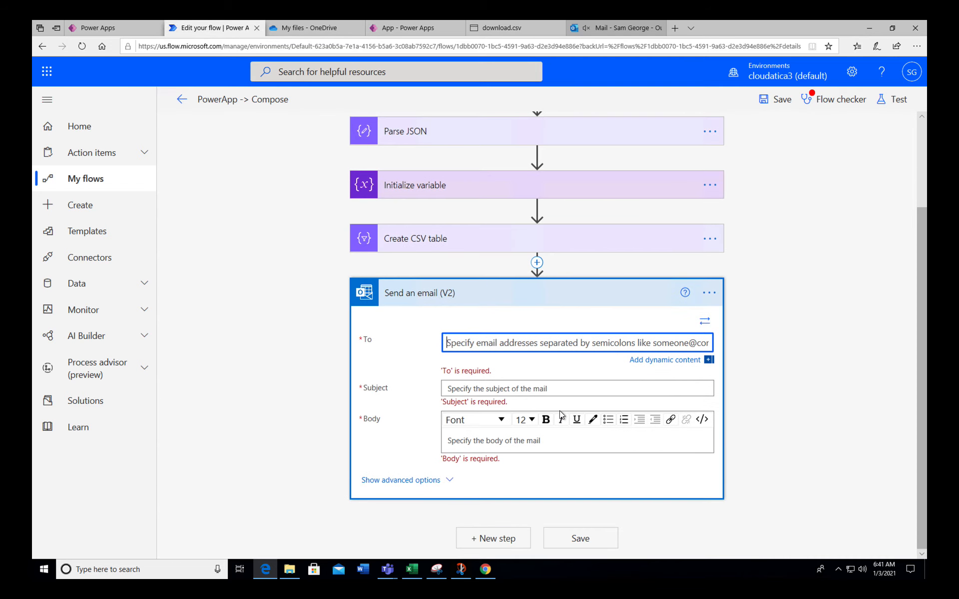
{"action": "left_click", "coordinate": [676, 344]}
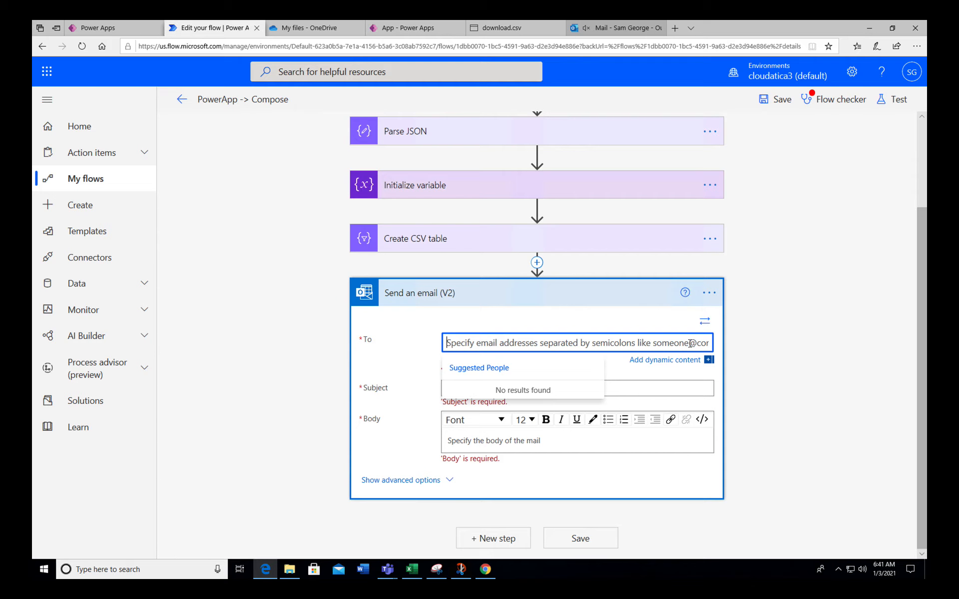
{"action": "left_click", "coordinate": [672, 364]}
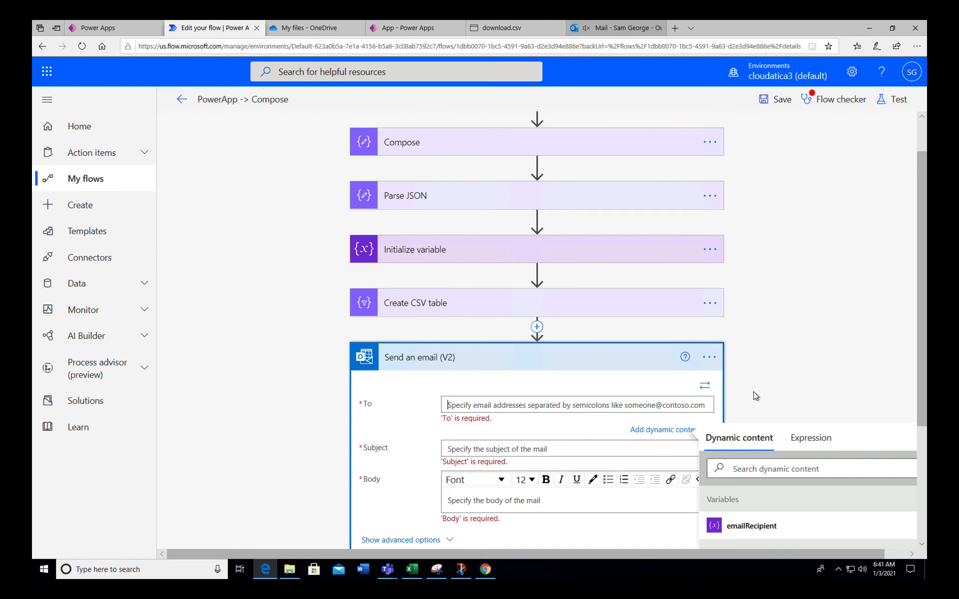
{"action": "scroll", "coordinate": [753, 380], "scroll_direction": "down", "scroll_amount": 3}
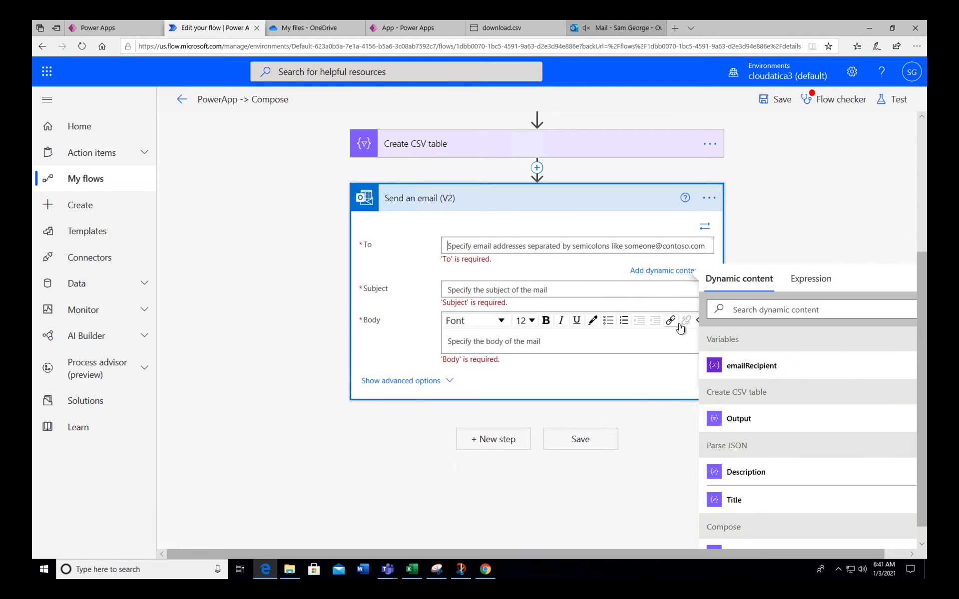
{"action": "left_click", "coordinate": [754, 366]}
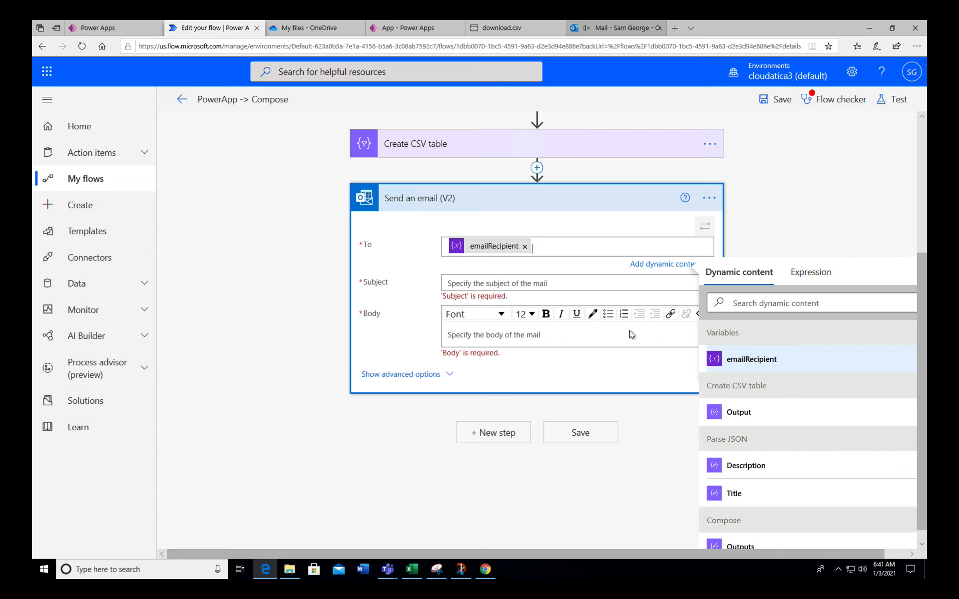
Set the email subject to "your csv download is ready".
{"action": "left_click", "coordinate": [526, 284]}
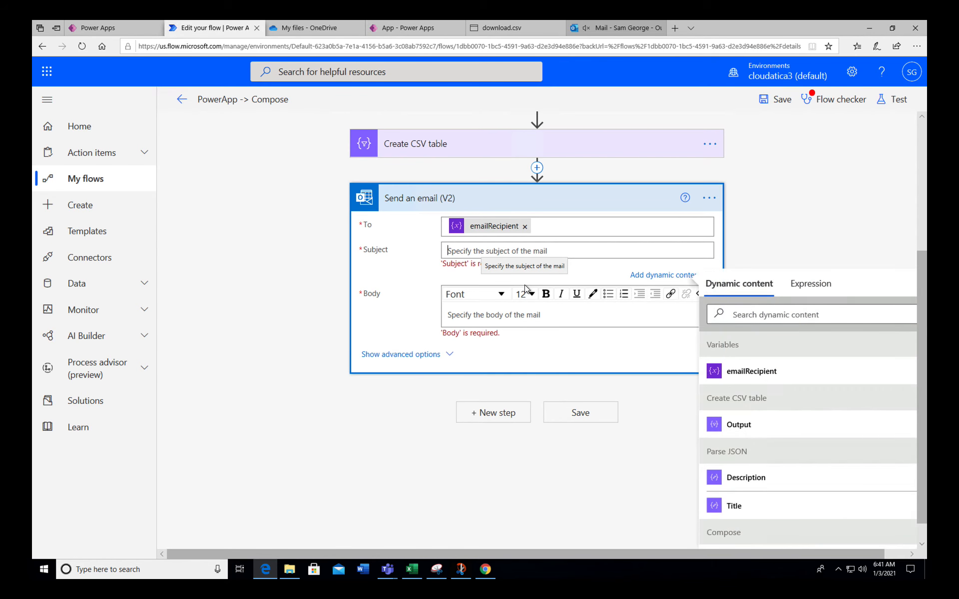
{"action": "type", "text": "your"}
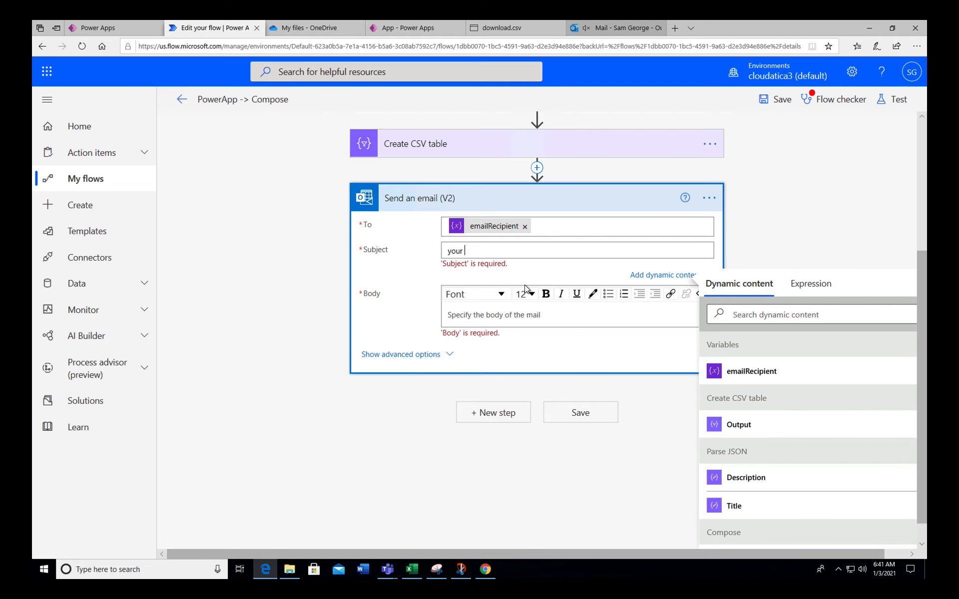
{"action": "type", "text": " csv doanload"}
{"action": "key", "text": "BackSpace"}
{"action": "key", "text": "BackSpace"}
{"action": "key", "text": "BackSpace"}
{"action": "key", "text": "BackSpace"}
{"action": "key", "text": "BackSpace"}
{"action": "key", "text": "BackSpace"}
{"action": "type", "text": "wnload is ready"}
Write "Attached please find the csv" as the email body.
{"action": "left_click", "coordinate": [499, 315]}
{"action": "type", "text": "Attached "}
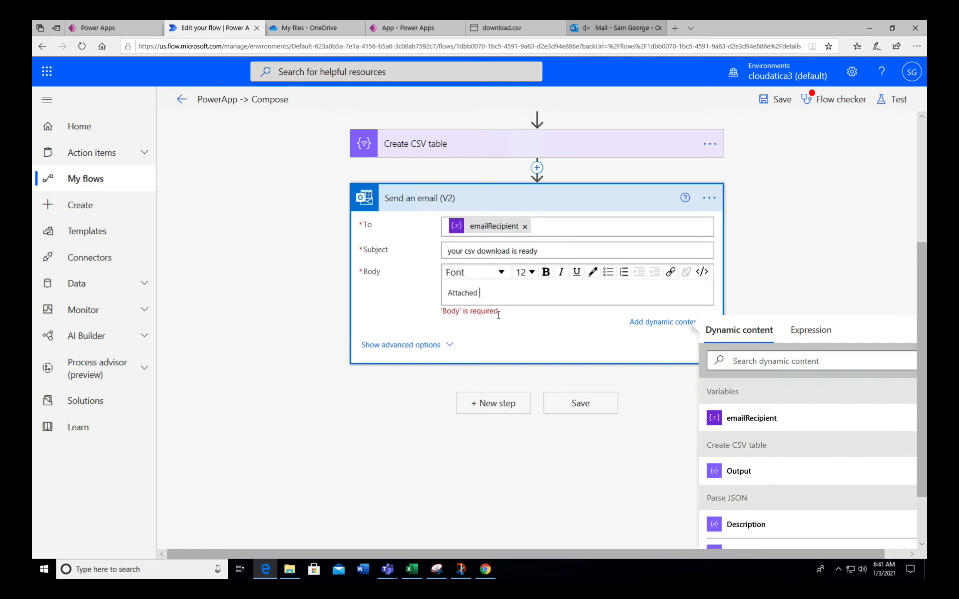
{"action": "type", "text": "please find the csv"}
Show the email action's advanced options and name the attachment download.csv.
{"action": "left_click", "coordinate": [413, 350]}
{"action": "scroll", "coordinate": [442, 428], "scroll_direction": "down", "scroll_amount": 3}
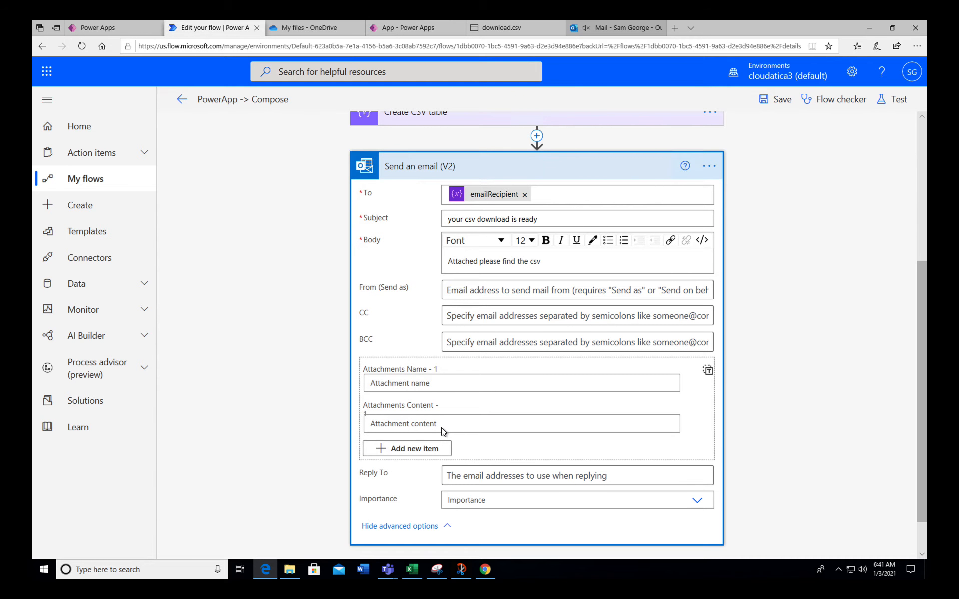
{"action": "left_click", "coordinate": [424, 351]}
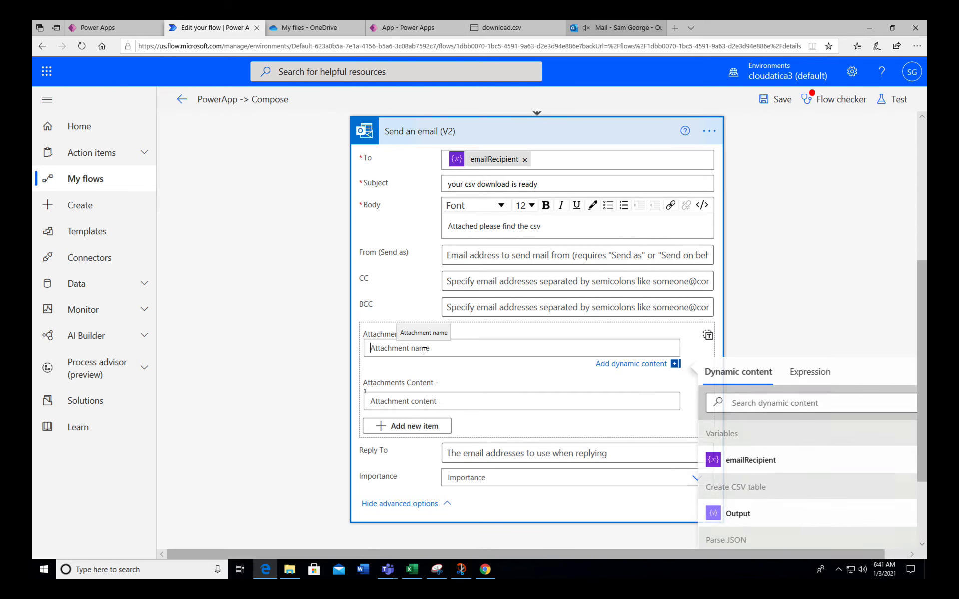
{"action": "type", "text": "download.csv"}
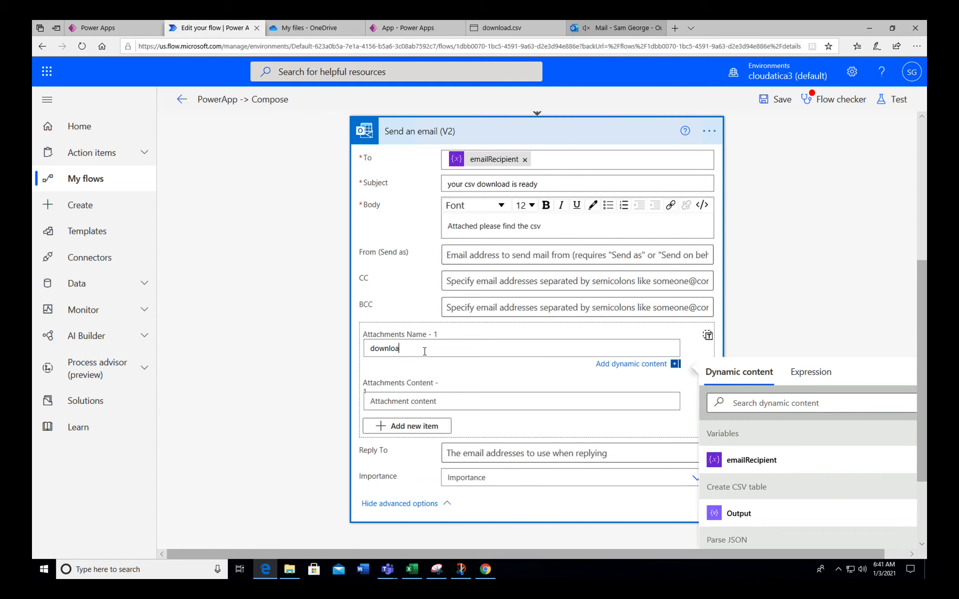
Set the attachment content to the Output of Create CSV table and save the flow.
{"action": "left_click", "coordinate": [420, 402]}
{"action": "scroll", "coordinate": [529, 371], "scroll_direction": "down", "scroll_amount": 3}
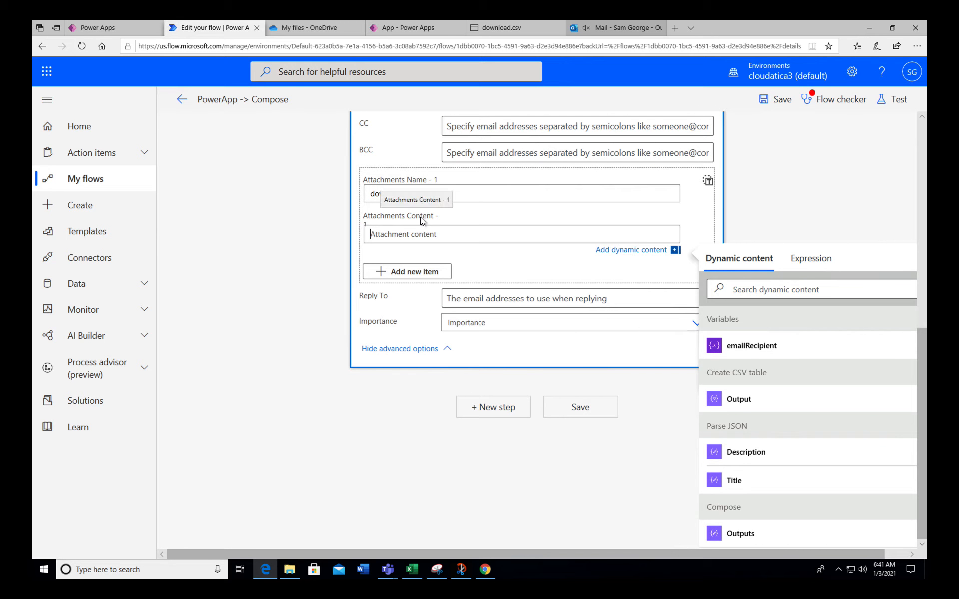
{"action": "scroll", "coordinate": [418, 215], "scroll_direction": "up", "scroll_amount": 8}
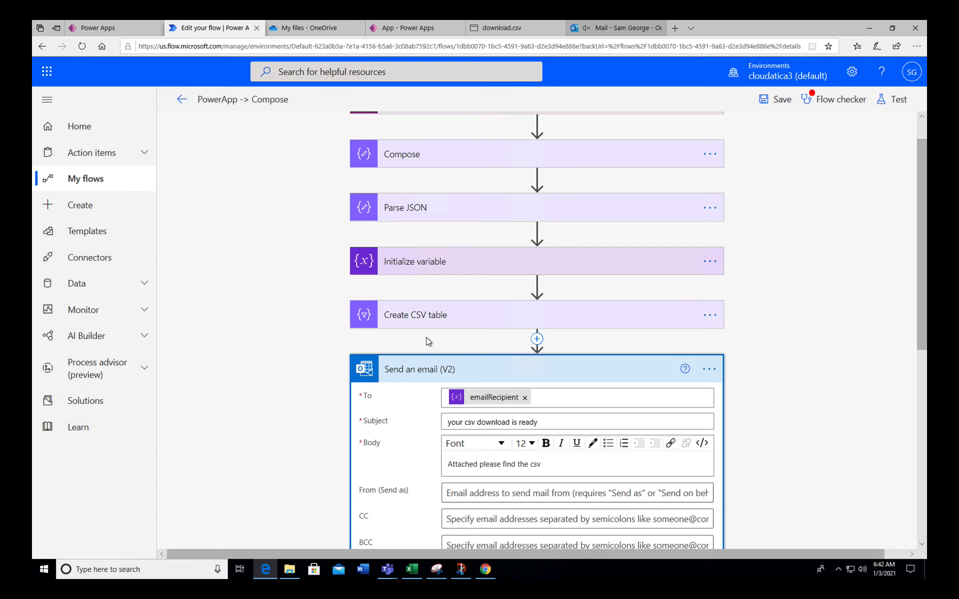
{"action": "scroll", "coordinate": [426, 337], "scroll_direction": "down", "scroll_amount": 8}
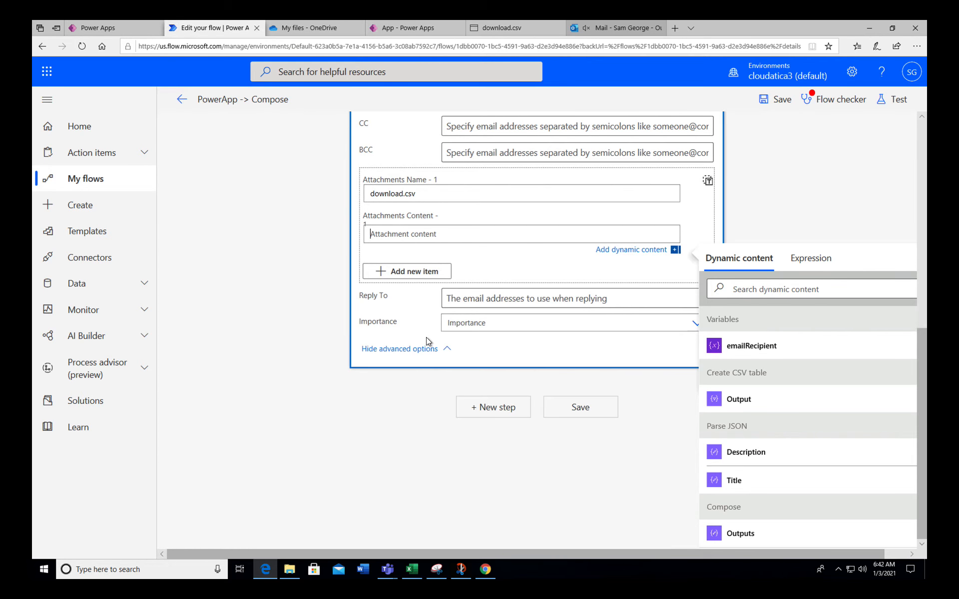
{"action": "scroll", "coordinate": [769, 482], "scroll_direction": "down", "scroll_amount": 1}
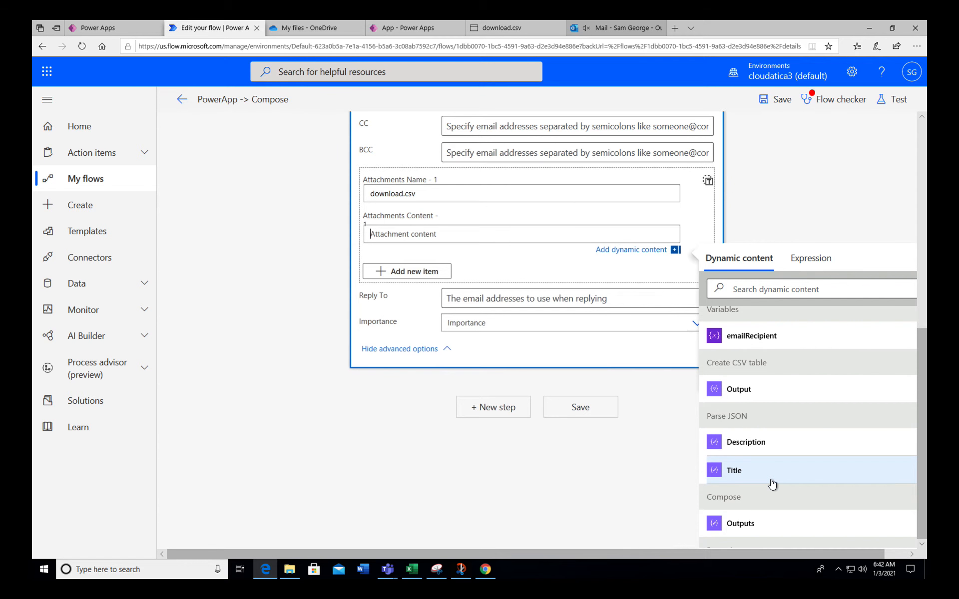
{"action": "left_click", "coordinate": [734, 395]}
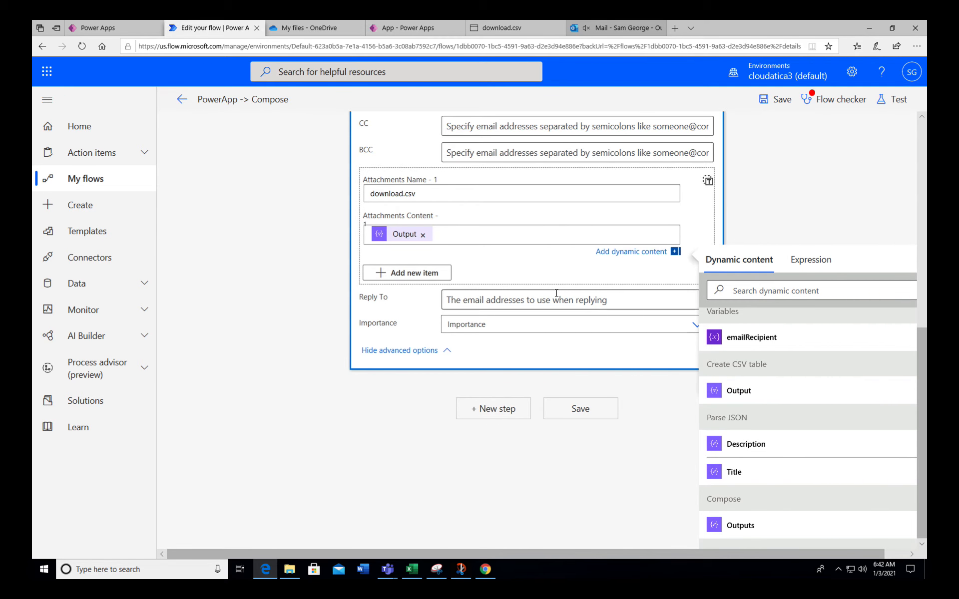
{"action": "left_click", "coordinate": [581, 410]}
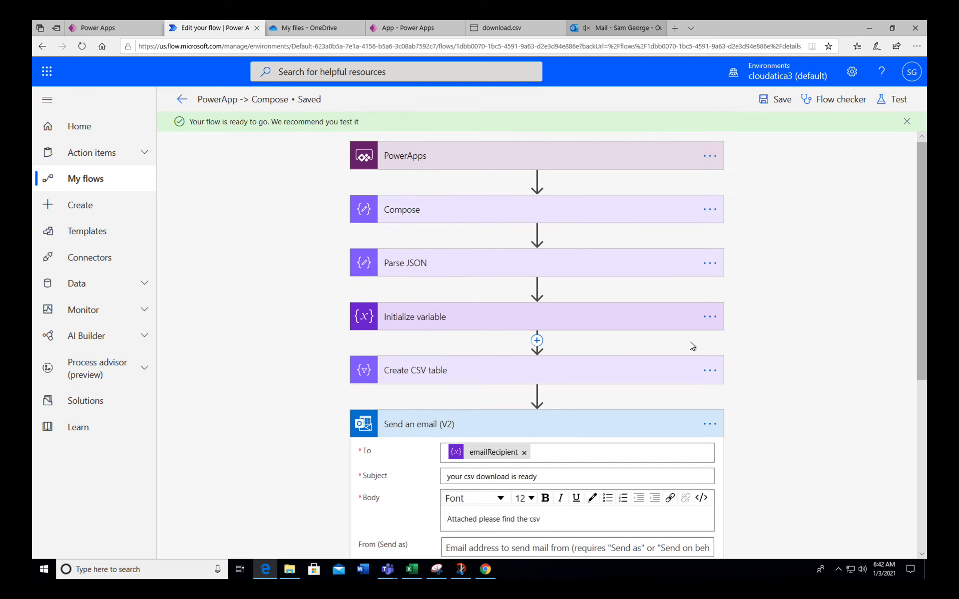
Review the saved flow's sequence of steps and the settings of the Initialize variable action.
{"action": "scroll", "coordinate": [690, 342], "scroll_direction": "down", "scroll_amount": 1}
{"action": "left_click", "coordinate": [630, 385]}
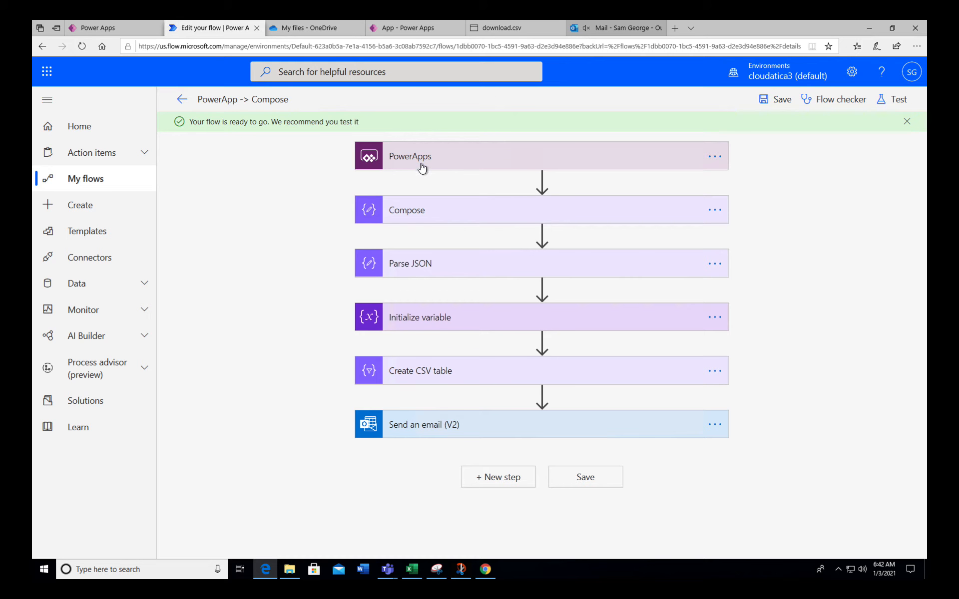
{"action": "left_click", "coordinate": [421, 219]}
{"action": "left_click", "coordinate": [419, 216]}
{"action": "left_click", "coordinate": [426, 315]}
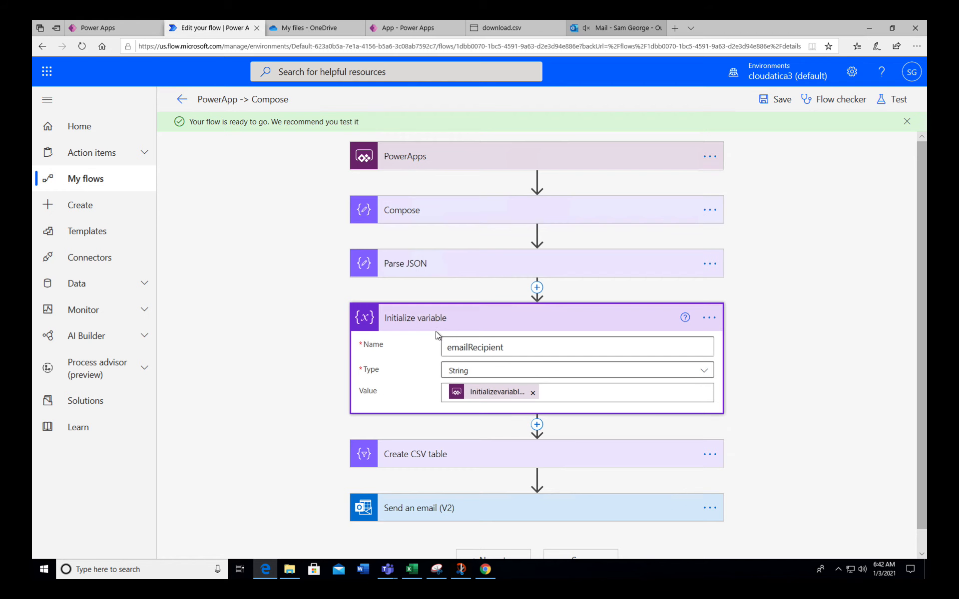
{"action": "left_click", "coordinate": [444, 319]}
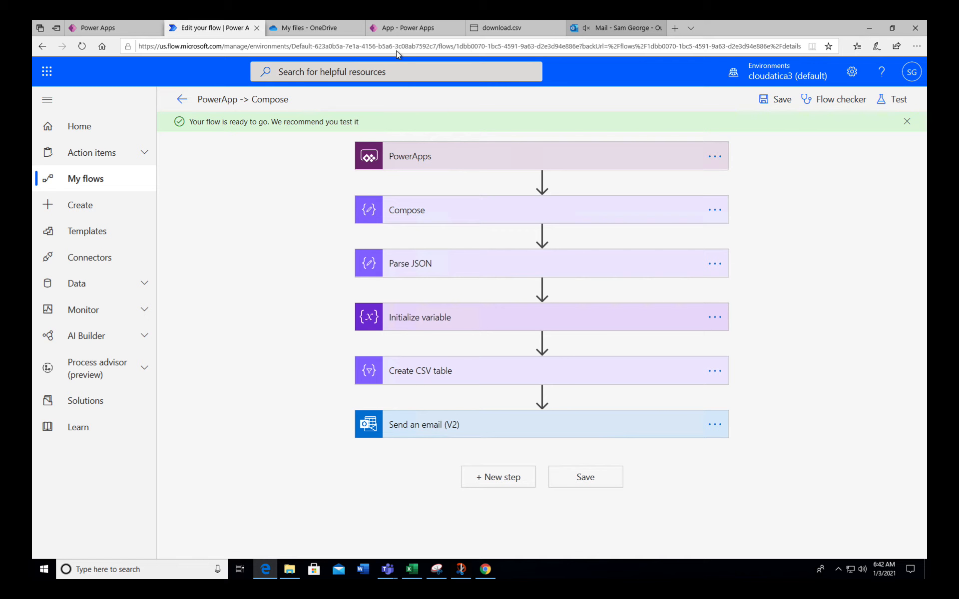
Switch to the Power Apps editor and rename the text input control as EmailAddressInput.
{"action": "left_click", "coordinate": [398, 31]}
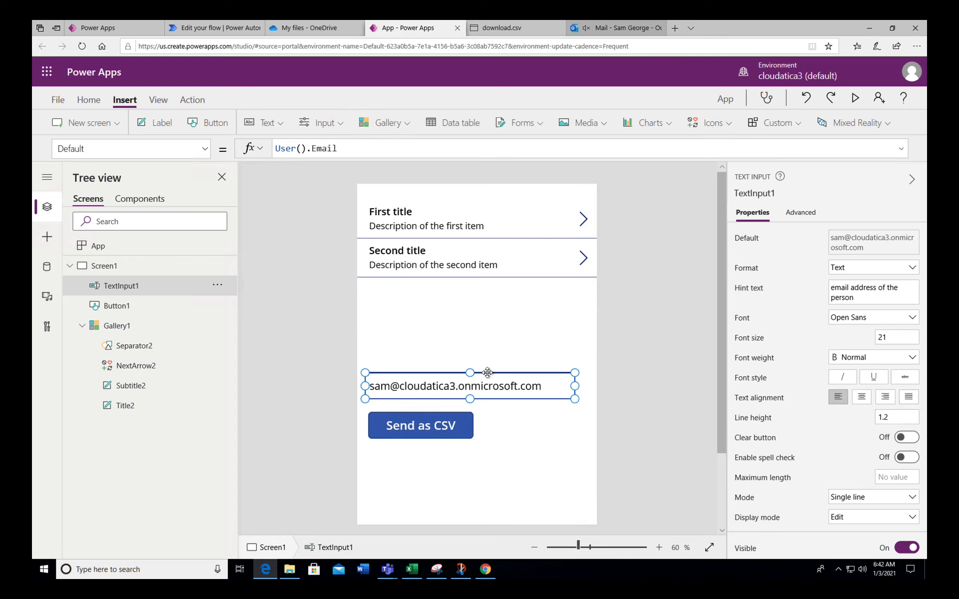
{"action": "left_click", "coordinate": [434, 424]}
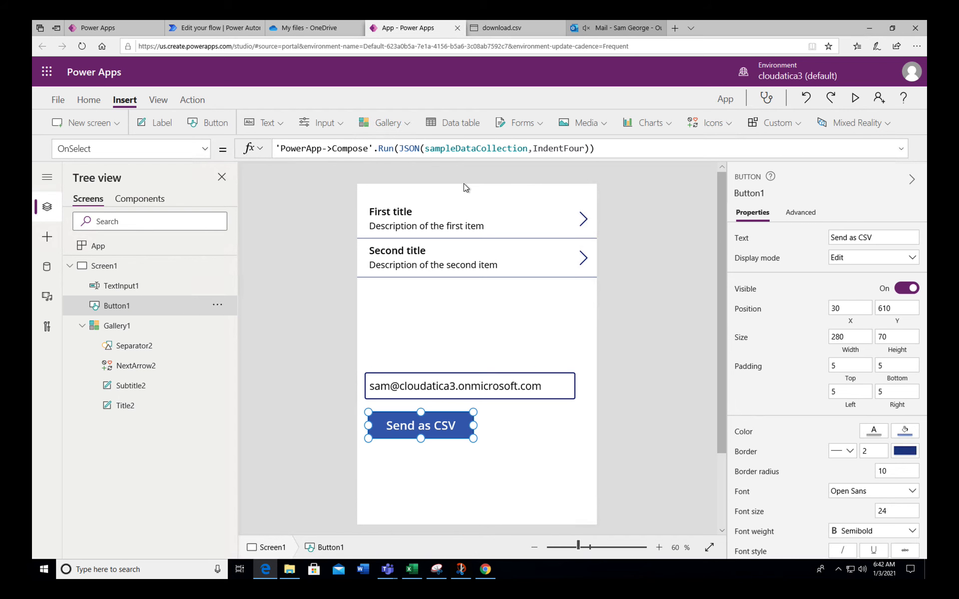
{"action": "left_click", "coordinate": [452, 396]}
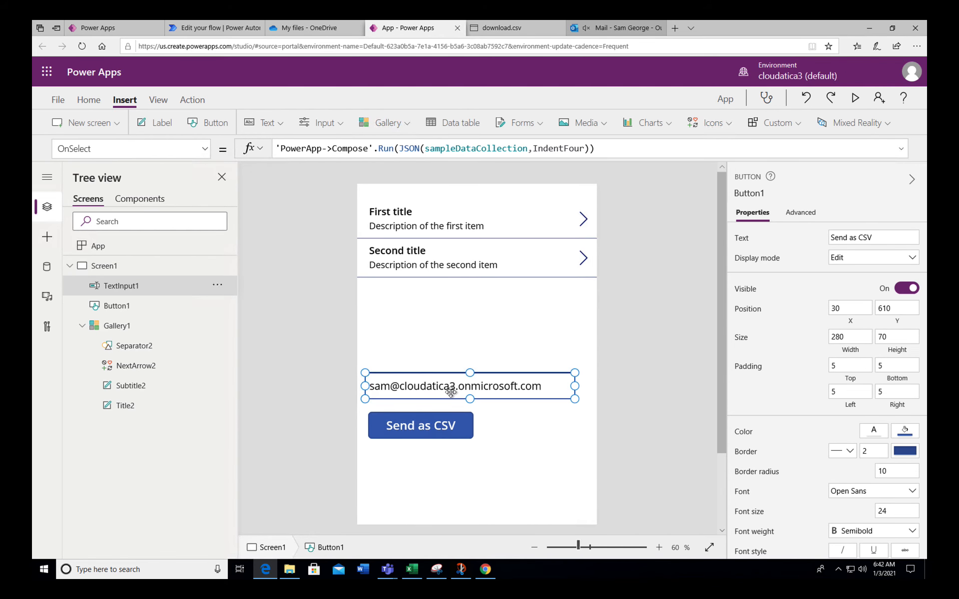
{"action": "left_click", "coordinate": [218, 286]}
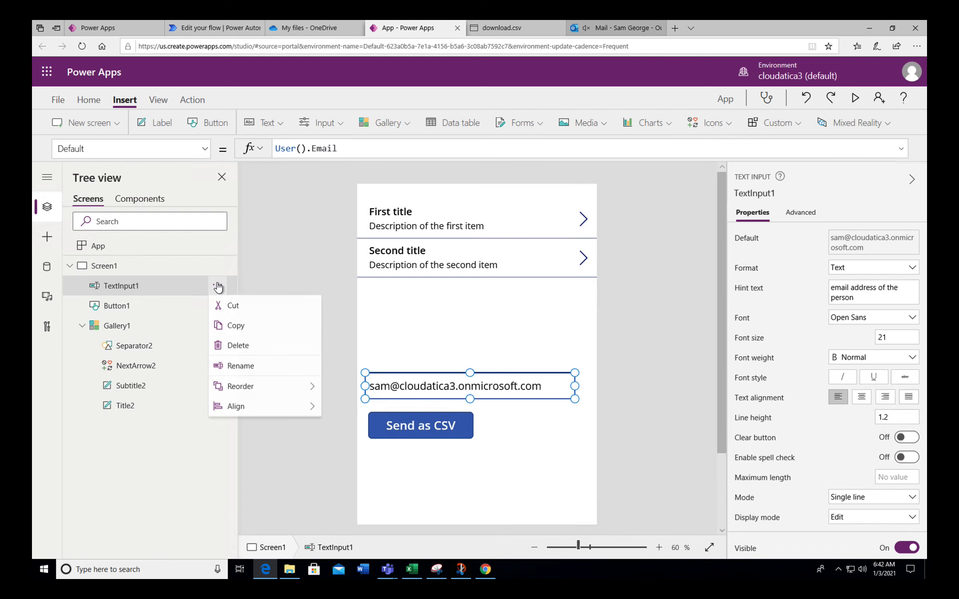
{"action": "left_click", "coordinate": [253, 367]}
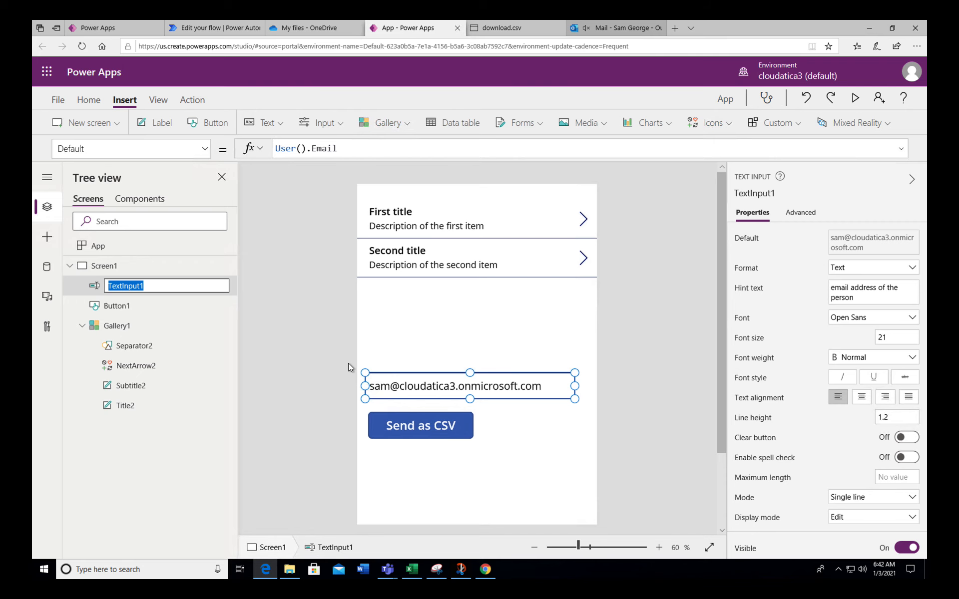
{"action": "type", "text": "EmailAddressInput"}
{"action": "key", "text": "Return"}
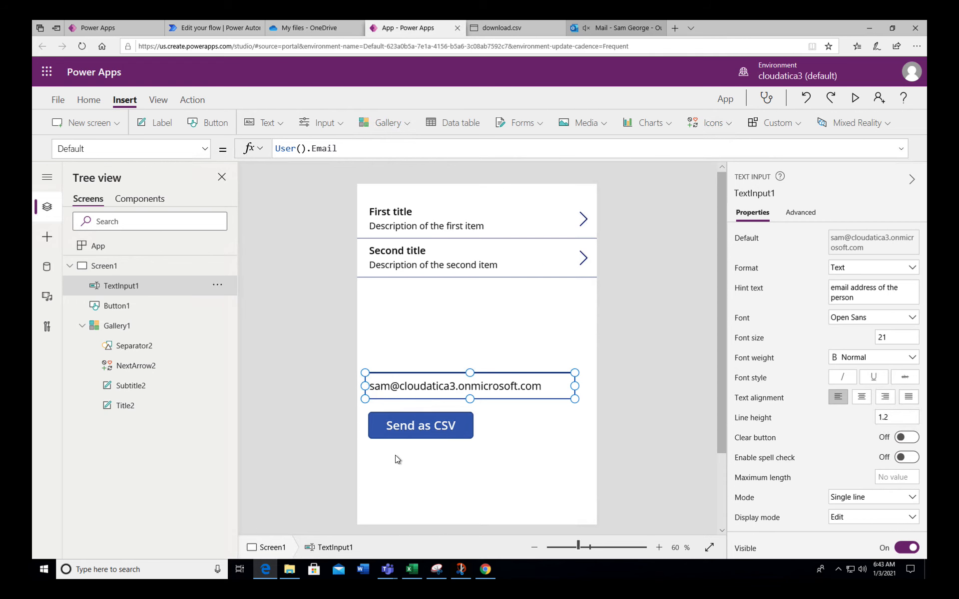
Copy JSON(sampleDataCollection,JSONFormat.IndentFour) from the Send as CSV button's OnSelect formula and clear the whole formula.
{"action": "left_click", "coordinate": [421, 427]}
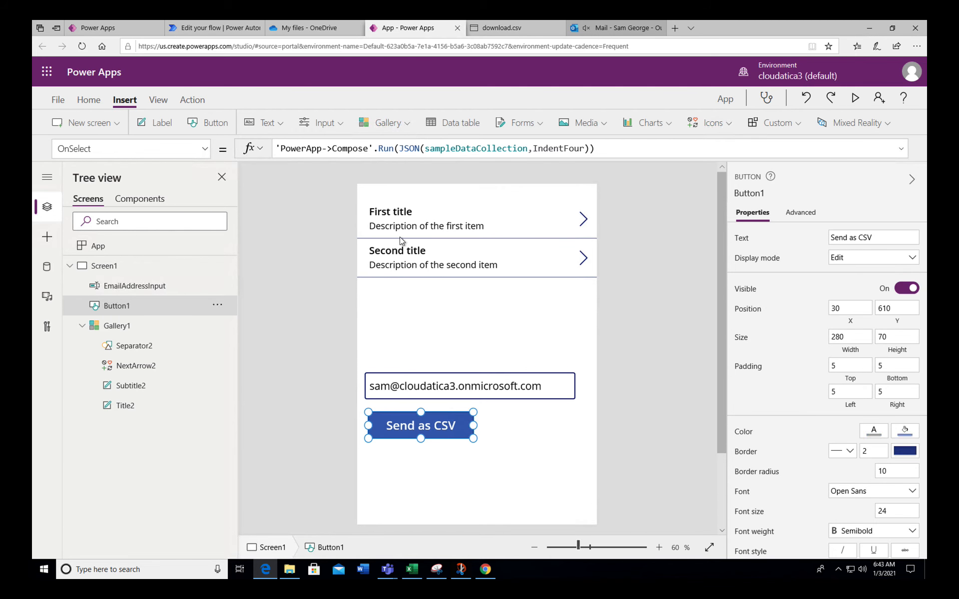
{"action": "left_click_drag", "start_coordinate": [533, 159], "coordinate": [530, 214]}
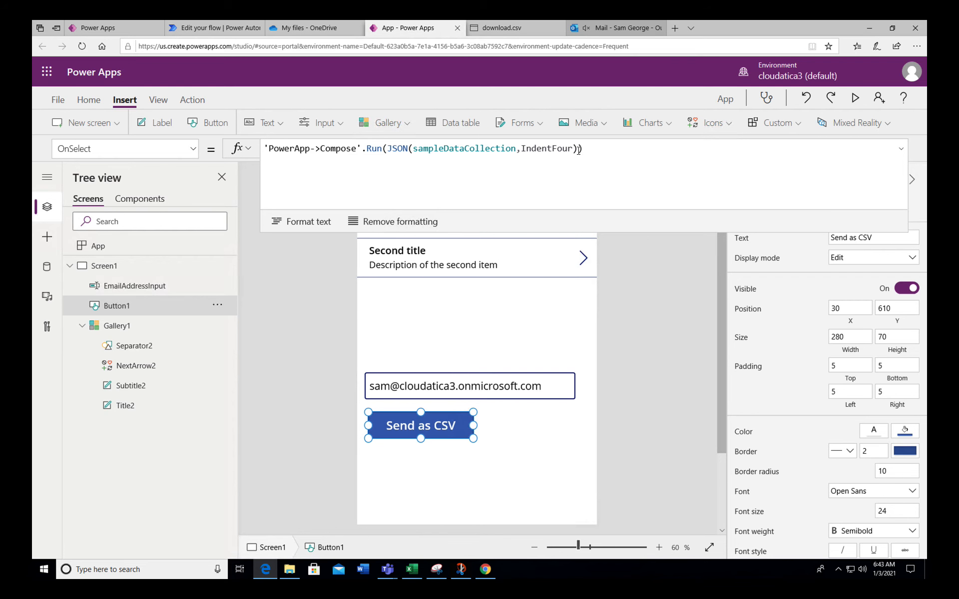
{"action": "left_click", "coordinate": [388, 150]}
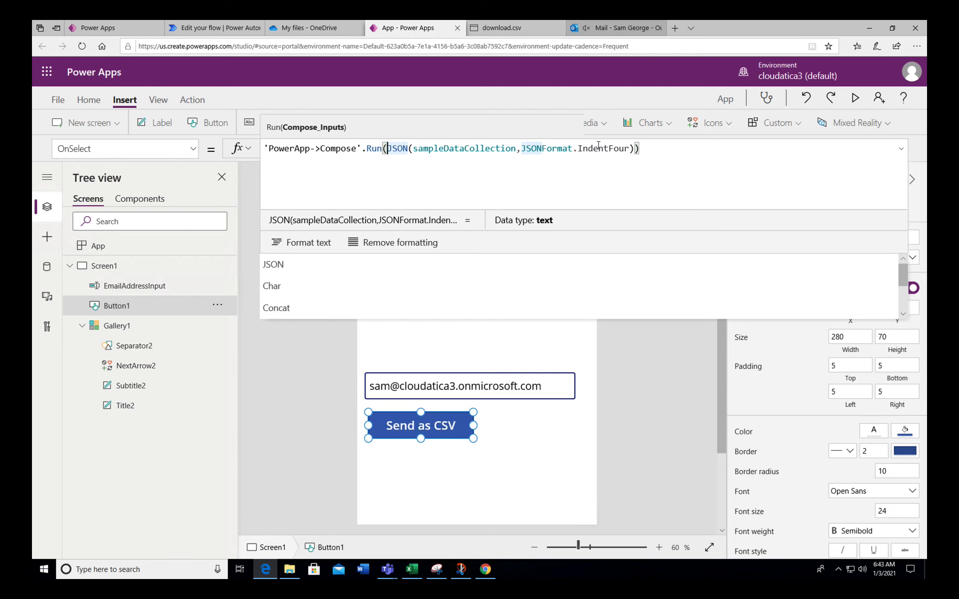
{"action": "left_click", "coordinate": [633, 148], "text": "shift"}
{"action": "key", "text": "ctrl+c"}
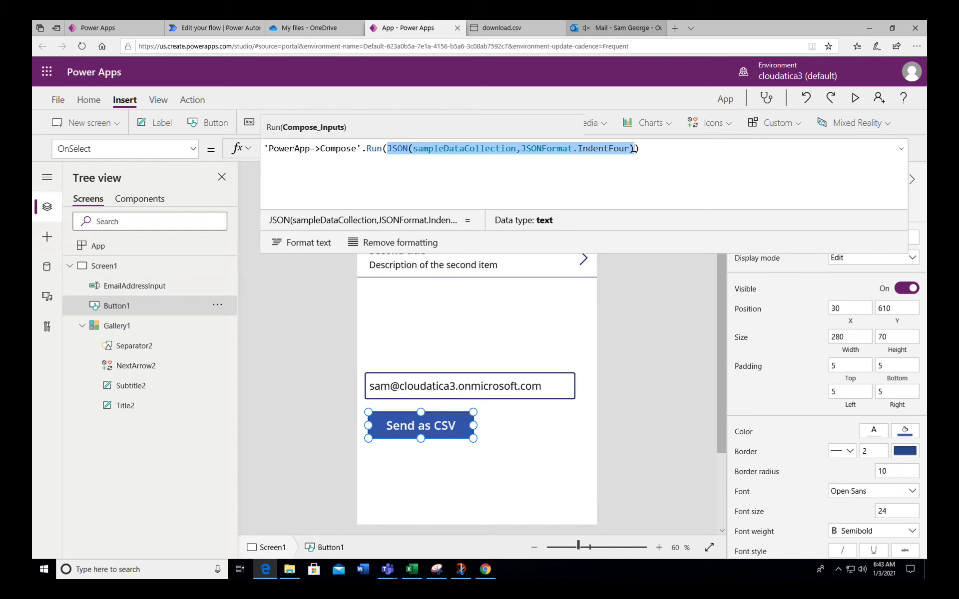
{"action": "key", "text": "Delete"}
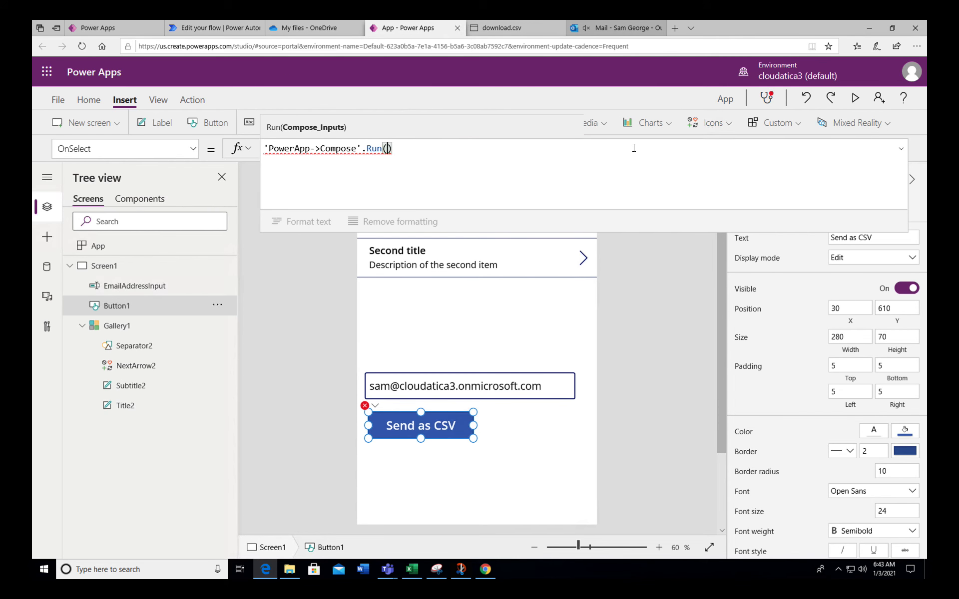
{"action": "key", "text": "ctrl+a"}
{"action": "key", "text": "Delete"}
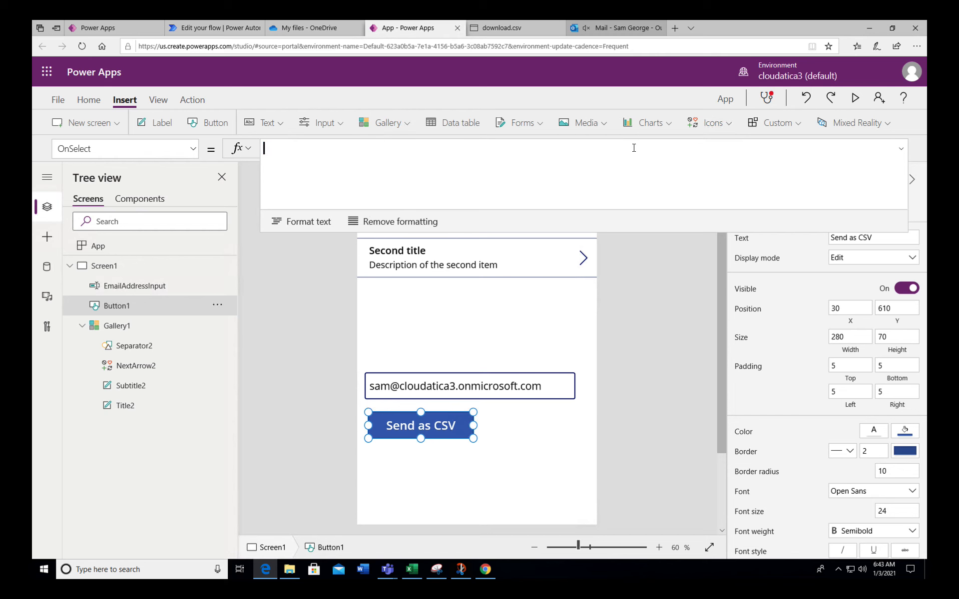
Attach the PowerApp -> Compose flow to the Send as CSV button's OnSelect action.
{"action": "left_click", "coordinate": [192, 100]}
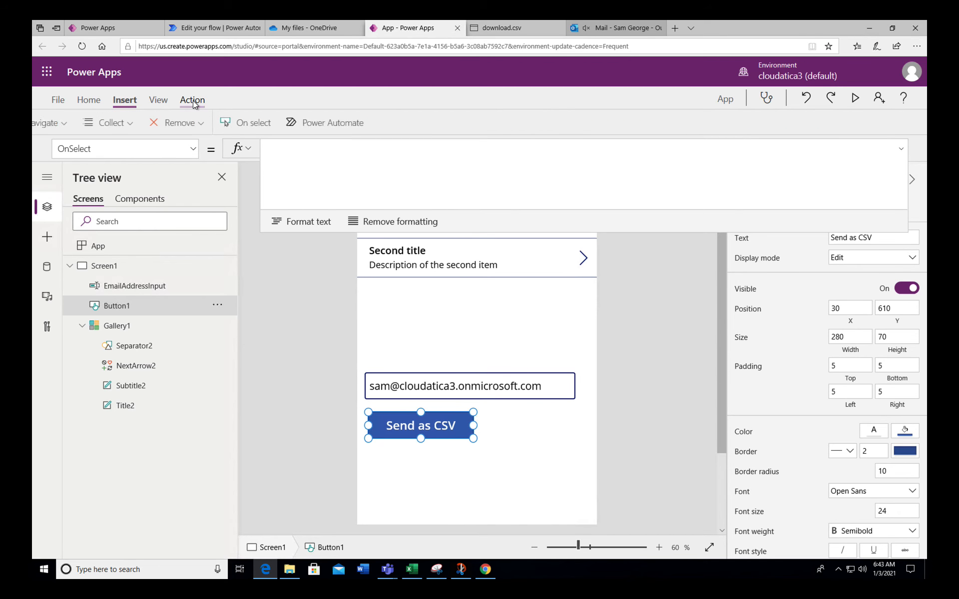
{"action": "left_click", "coordinate": [355, 122]}
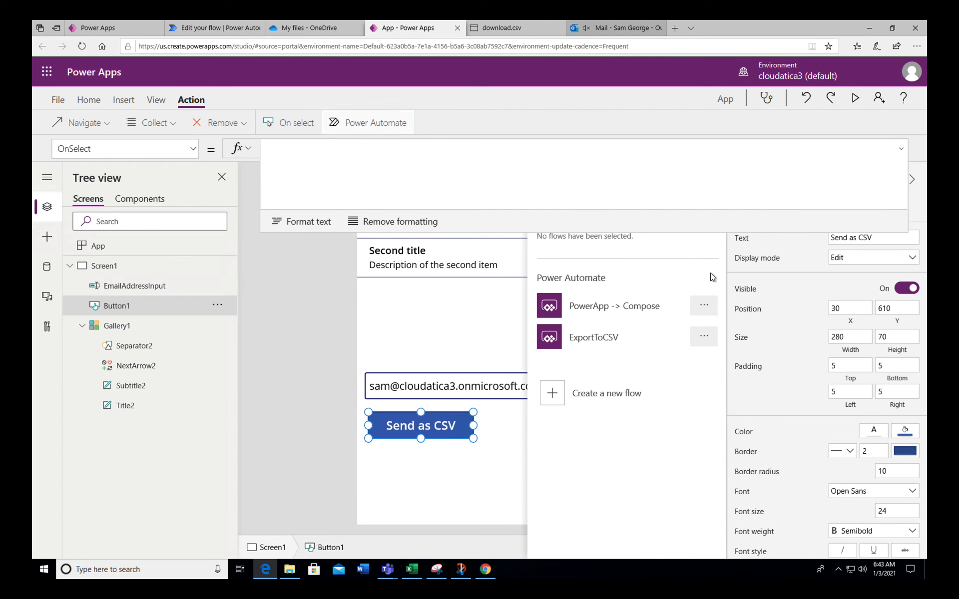
{"action": "left_click", "coordinate": [616, 309]}
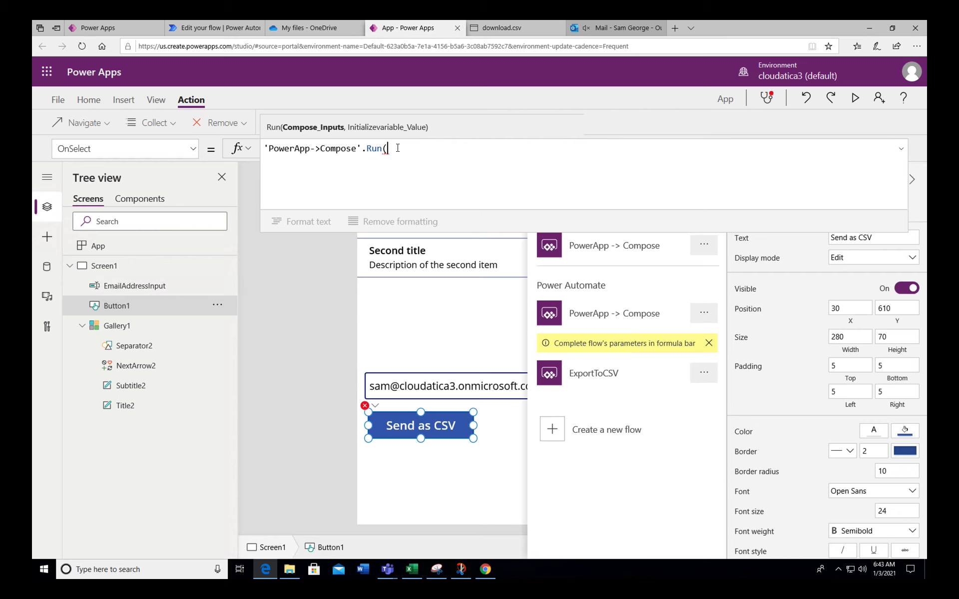
Complete the flow's Run call with JSON(sampleDataCollection,JSONFormat.IndentFour) and EmailAddressInput.Text as its two parameters, and collapse the formula editor.
{"action": "key", "text": "ctrl+v"}
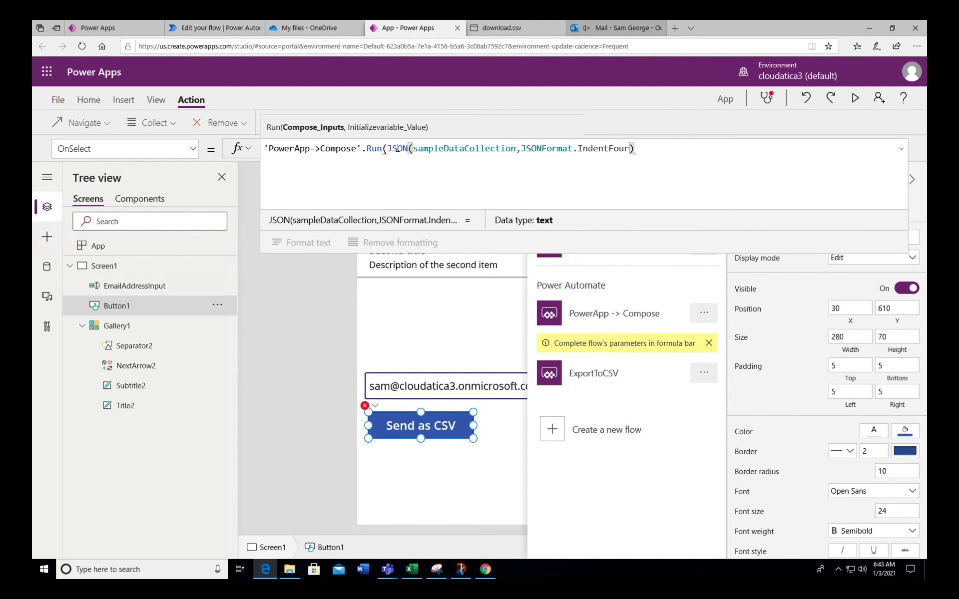
{"action": "type", "text": ","}
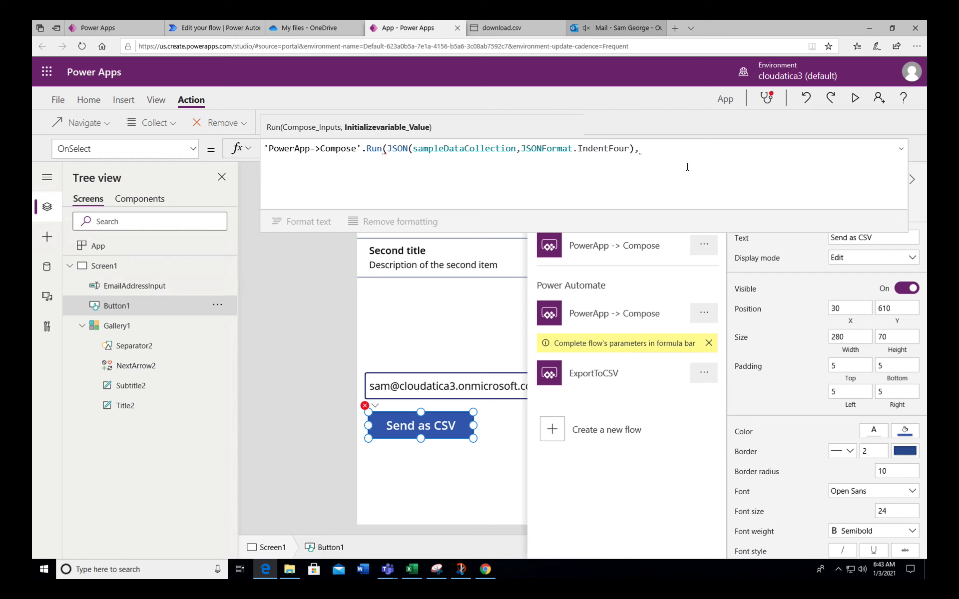
{"action": "type", "text": "email"}
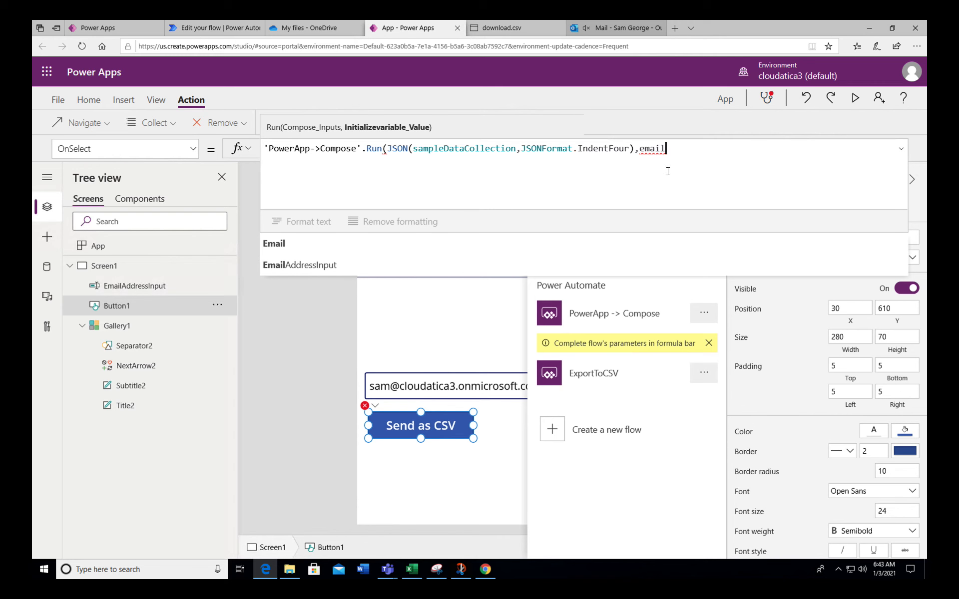
{"action": "left_click", "coordinate": [486, 265]}
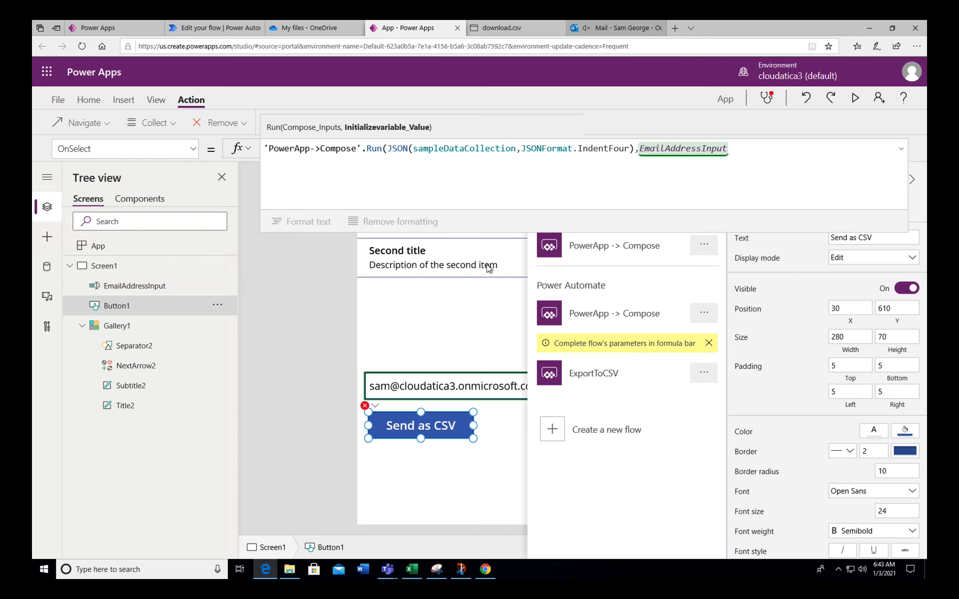
{"action": "type", "text": "."}
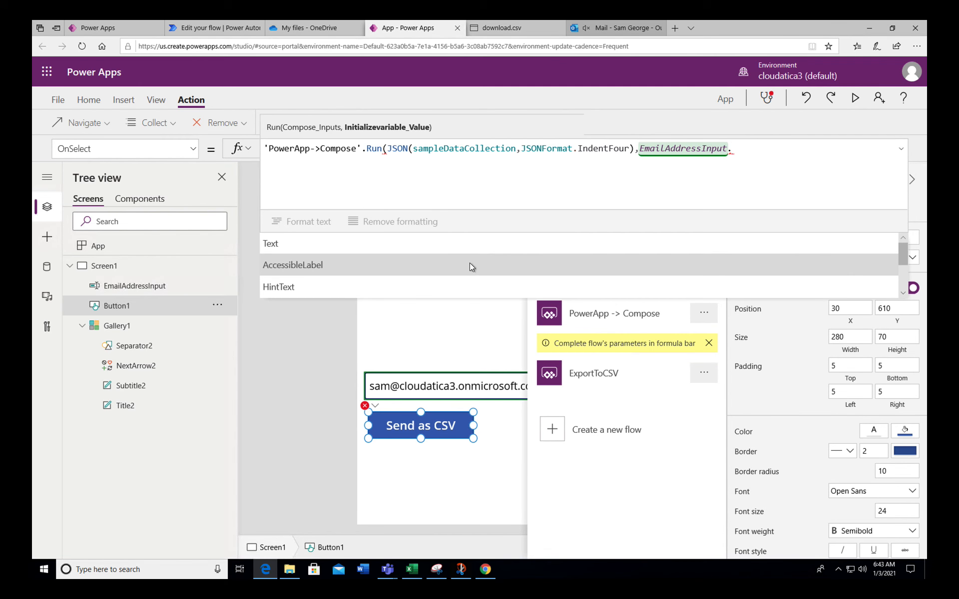
{"action": "left_click", "coordinate": [464, 245]}
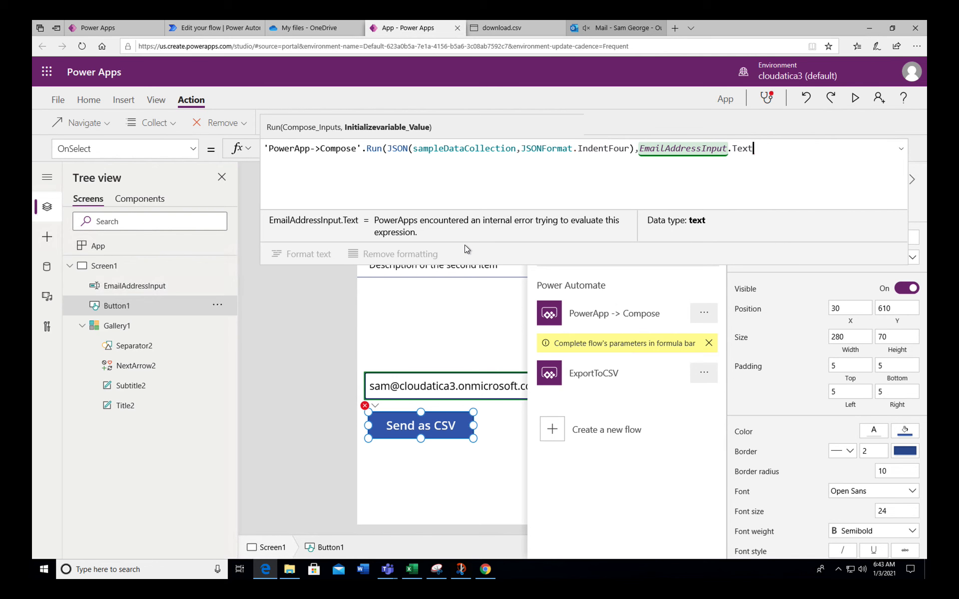
{"action": "type", "text": ")"}
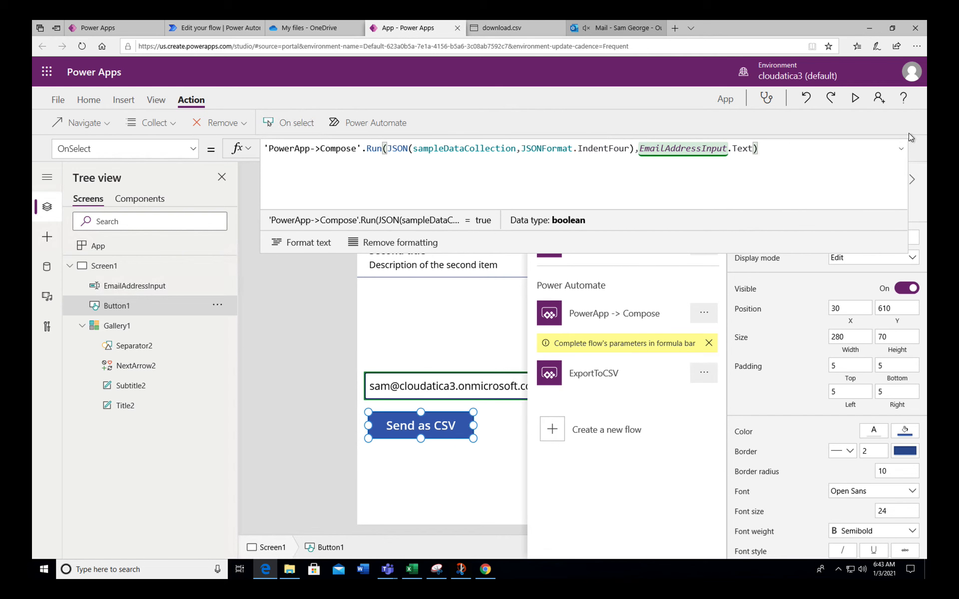
{"action": "left_click", "coordinate": [903, 149]}
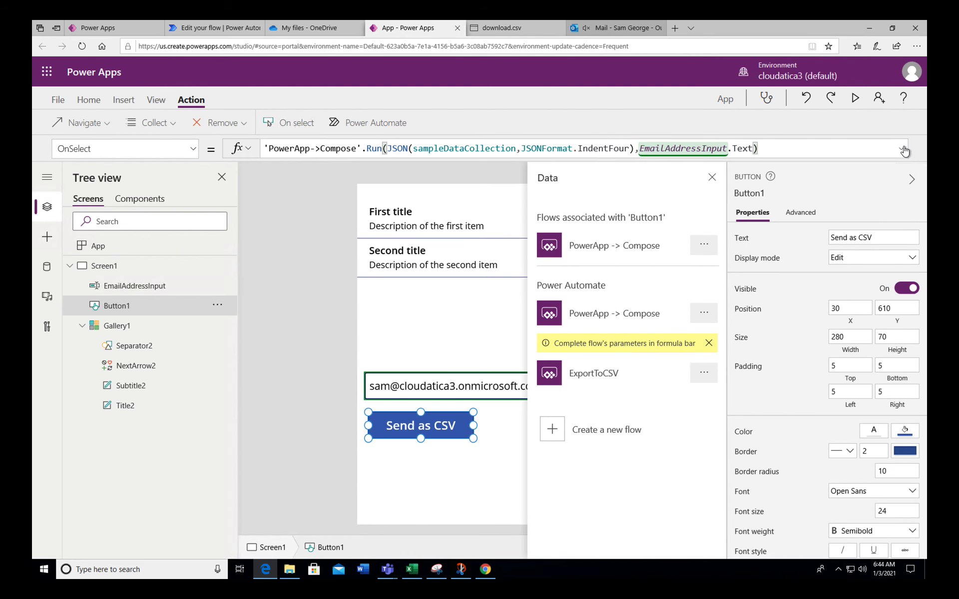
Preview the app, trigger Send as CSV once, and close the preview.
{"action": "left_click", "coordinate": [463, 463]}
{"action": "left_click", "coordinate": [854, 98]}
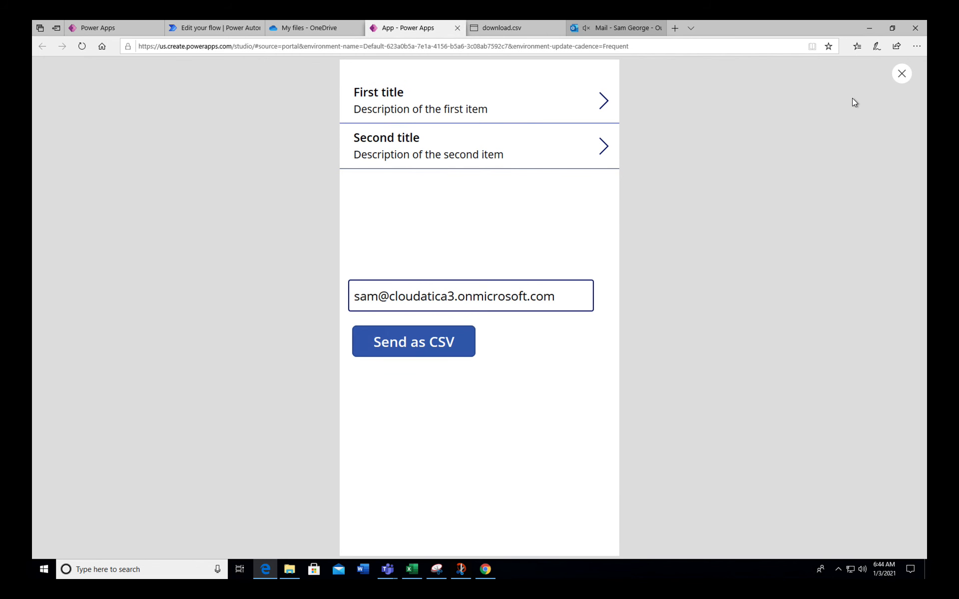
{"action": "left_click", "coordinate": [428, 347]}
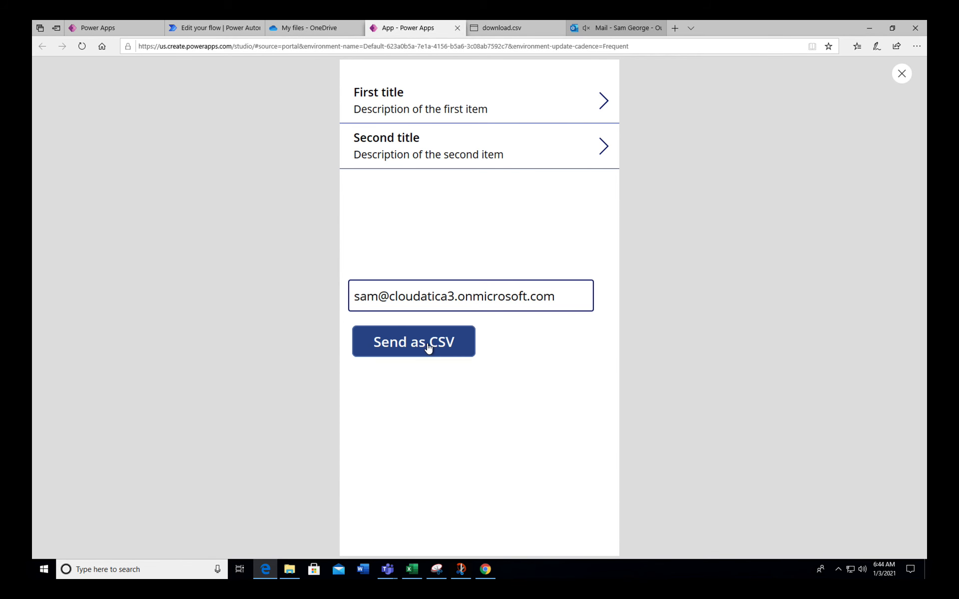
{"action": "left_click", "coordinate": [902, 74]}
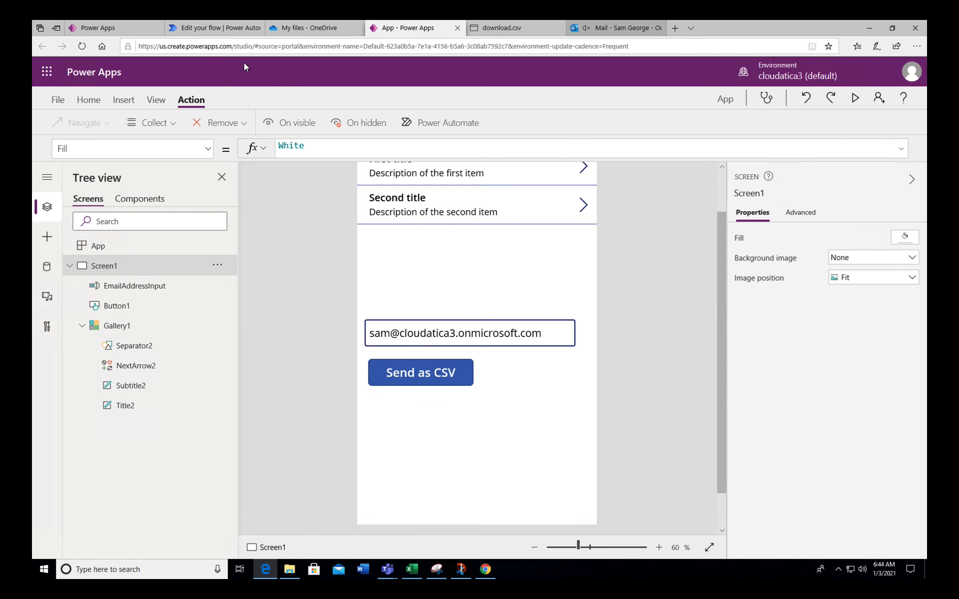
Switch to Power Automate and open the most recent run of the PowerApp -> Compose flow.
{"action": "left_click", "coordinate": [241, 28]}
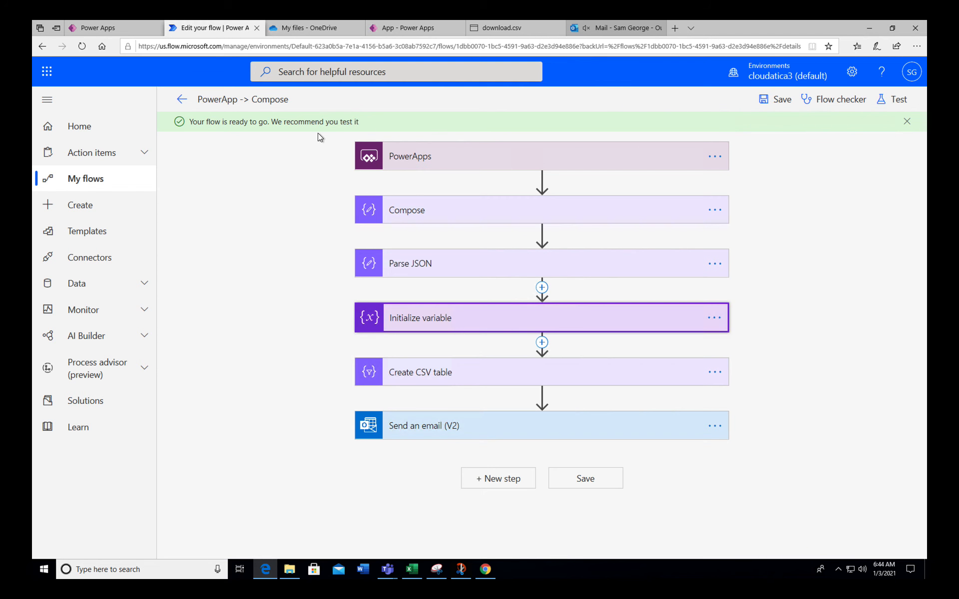
{"action": "left_click", "coordinate": [182, 99]}
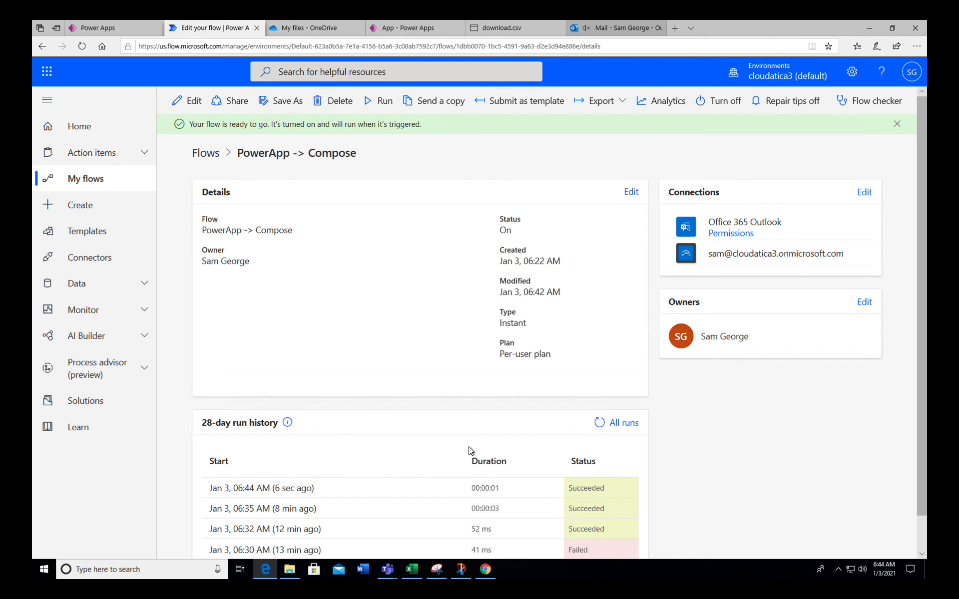
{"action": "scroll", "coordinate": [469, 446], "scroll_direction": "down", "scroll_amount": 1}
{"action": "left_click", "coordinate": [278, 452]}
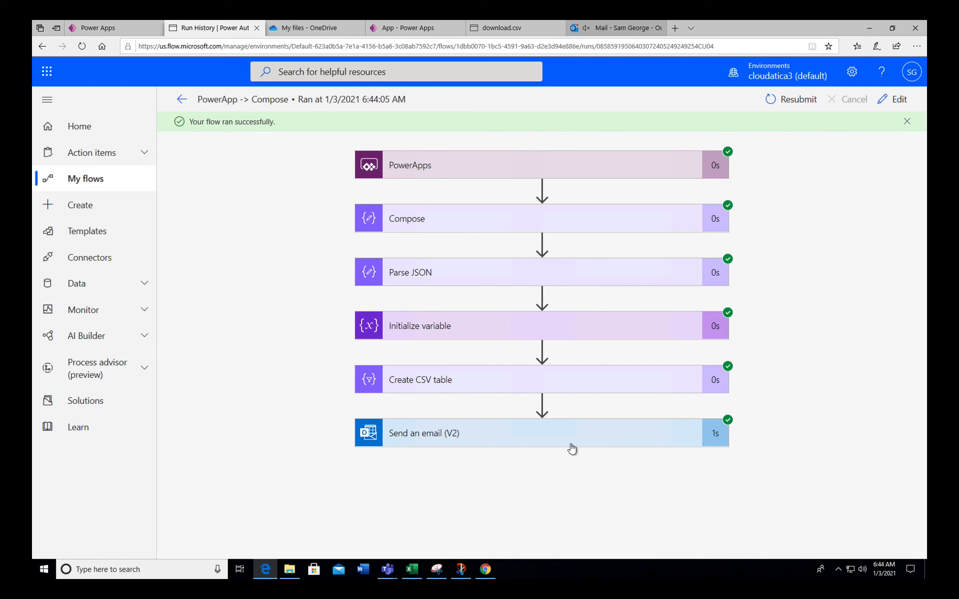
Switch to Outlook, view the download.csv attachment of the "your csv download is ready" email, and close it.
{"action": "left_click", "coordinate": [604, 26]}
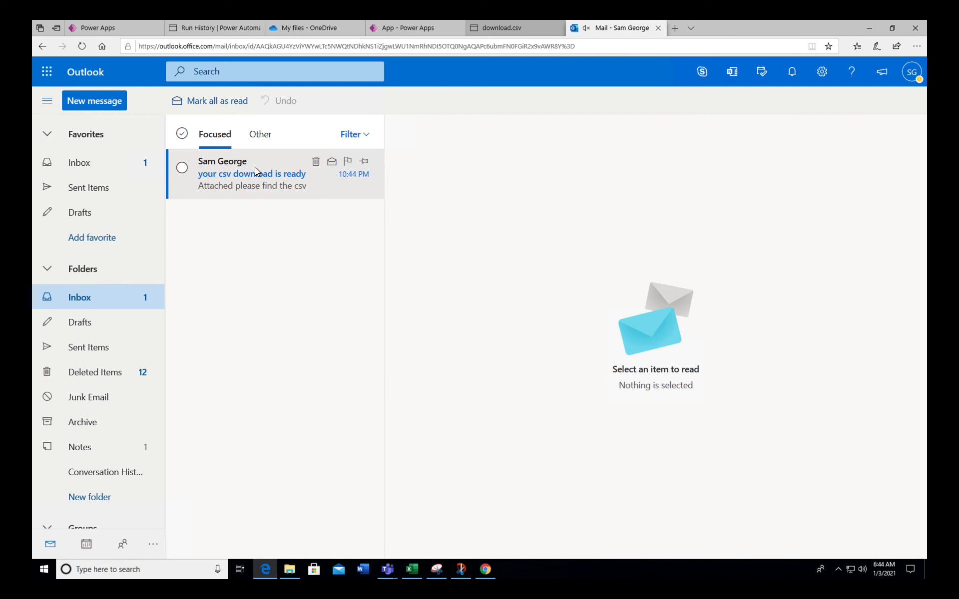
{"action": "left_click", "coordinate": [254, 181]}
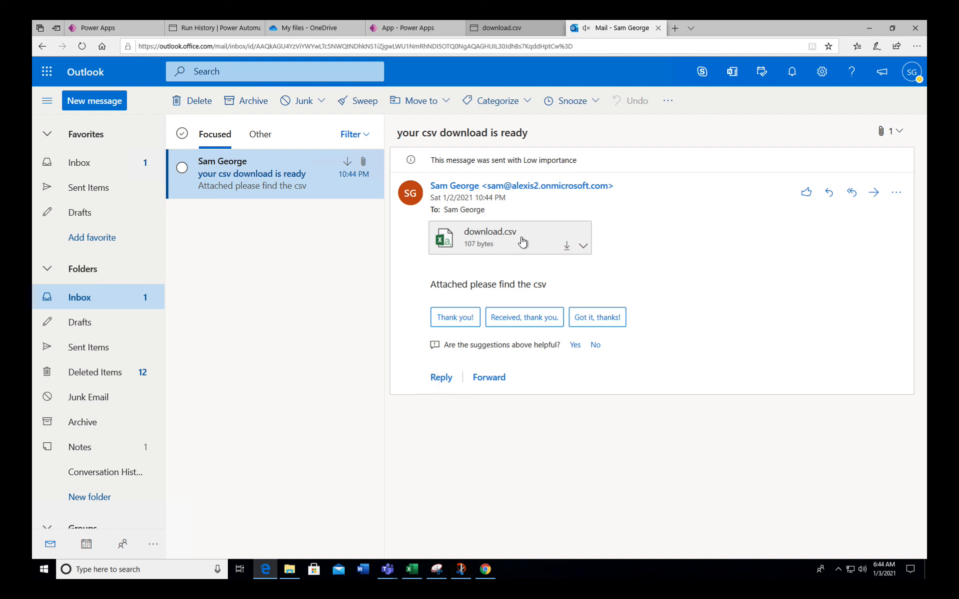
{"action": "left_click", "coordinate": [522, 241]}
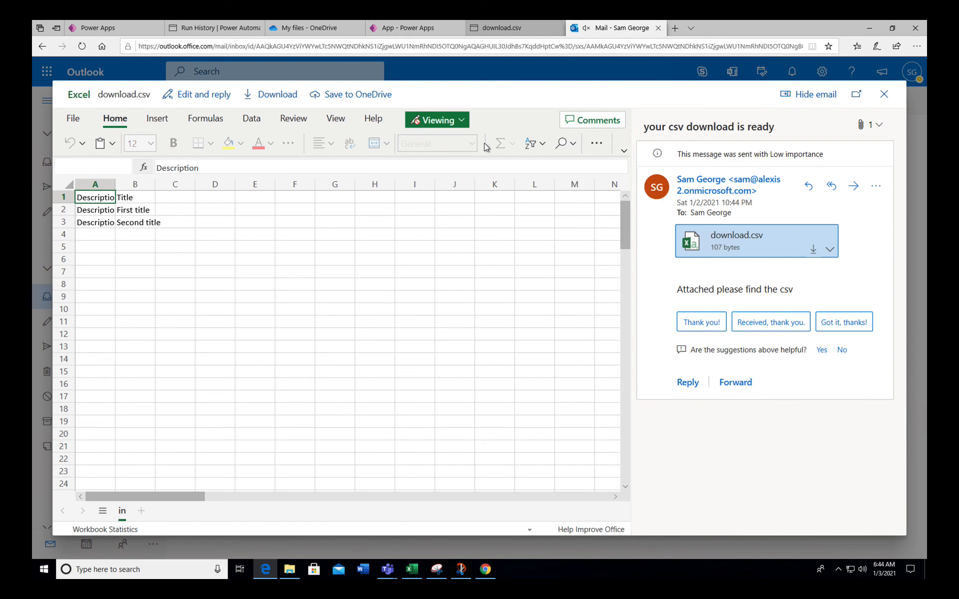
{"action": "left_click", "coordinate": [884, 94]}
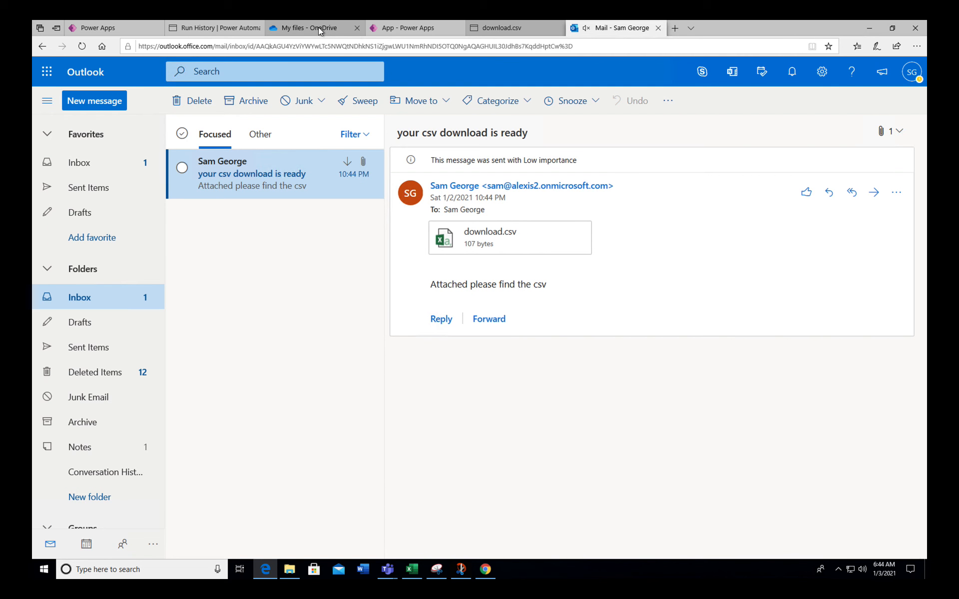
Switch to the Power Apps editor and review the Send as CSV button's OnSelect formula and the gallery's Items source.
{"action": "left_click", "coordinate": [419, 28]}
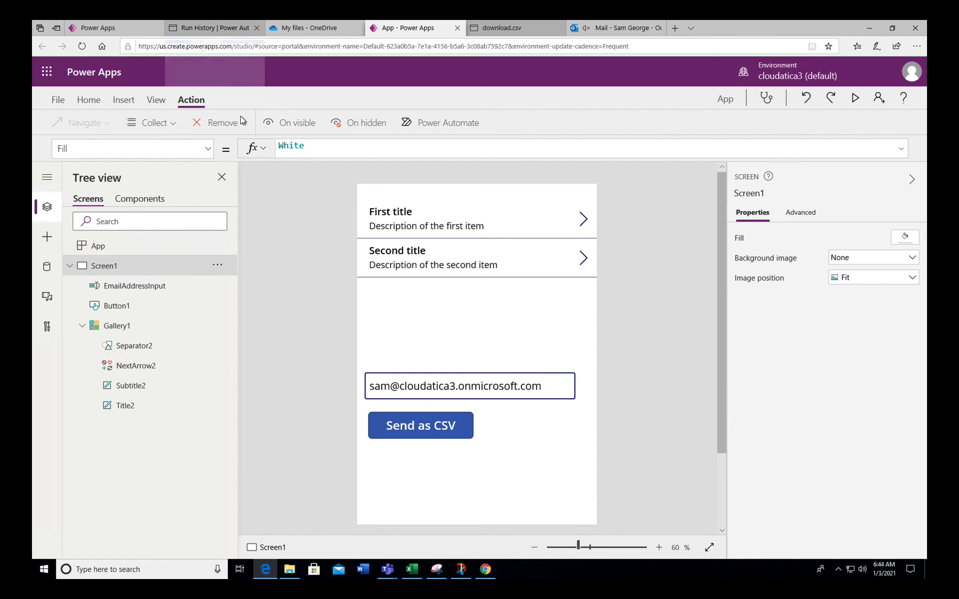
{"action": "left_click", "coordinate": [433, 434]}
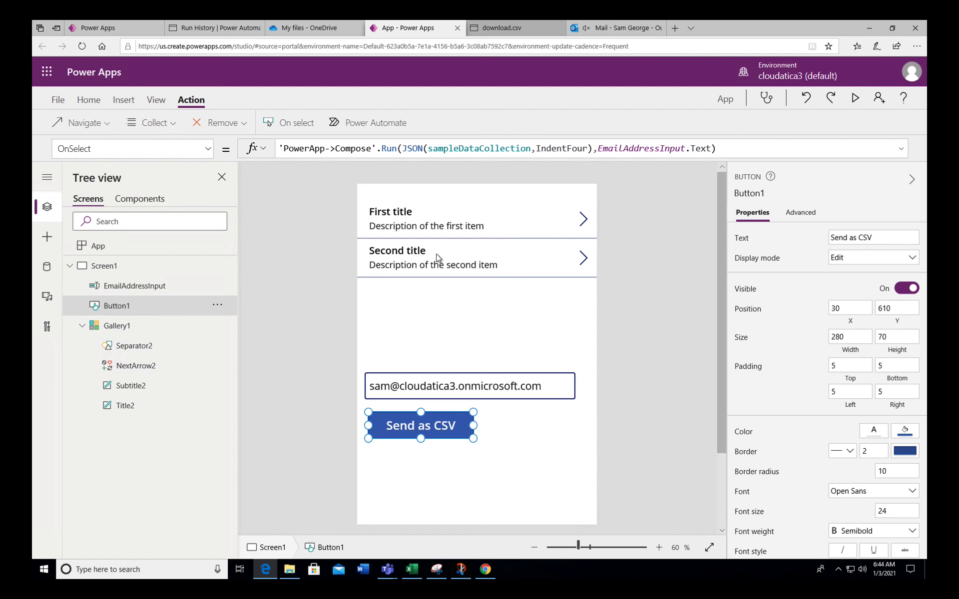
{"action": "left_click", "coordinate": [424, 289]}
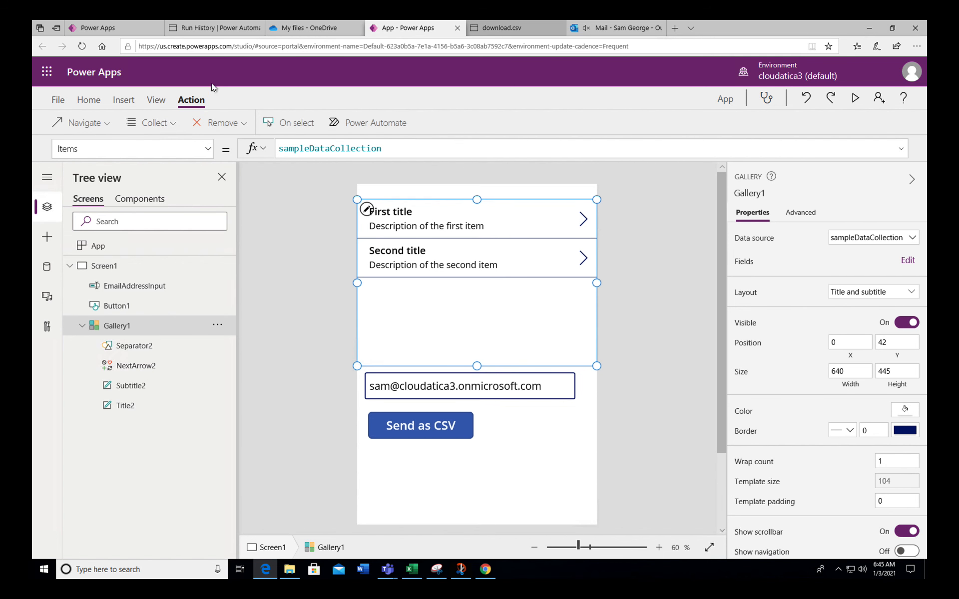
Switch to the flow's run history and examine the inputs and outputs of the Compose action.
{"action": "left_click", "coordinate": [206, 28]}
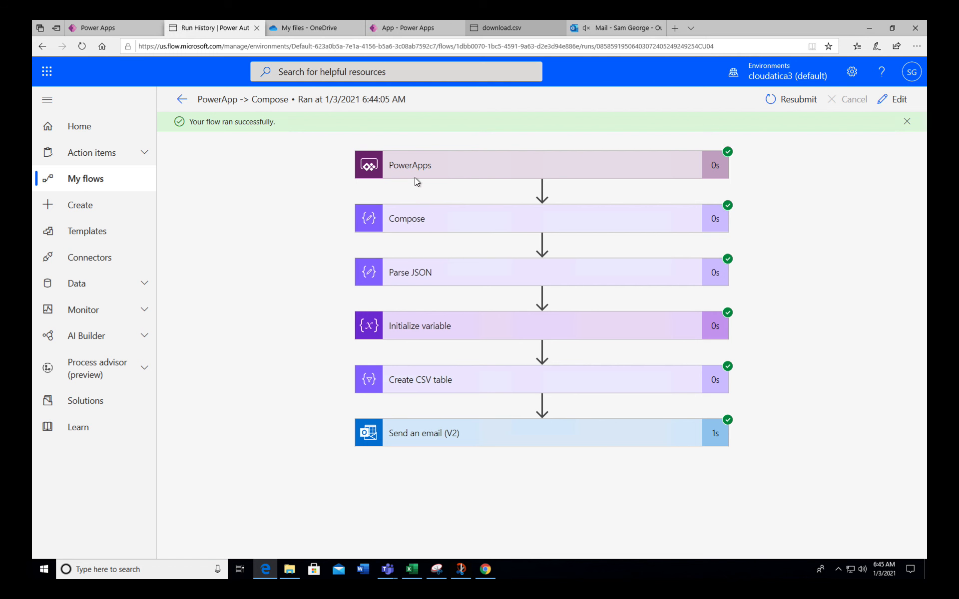
{"action": "left_click", "coordinate": [428, 229]}
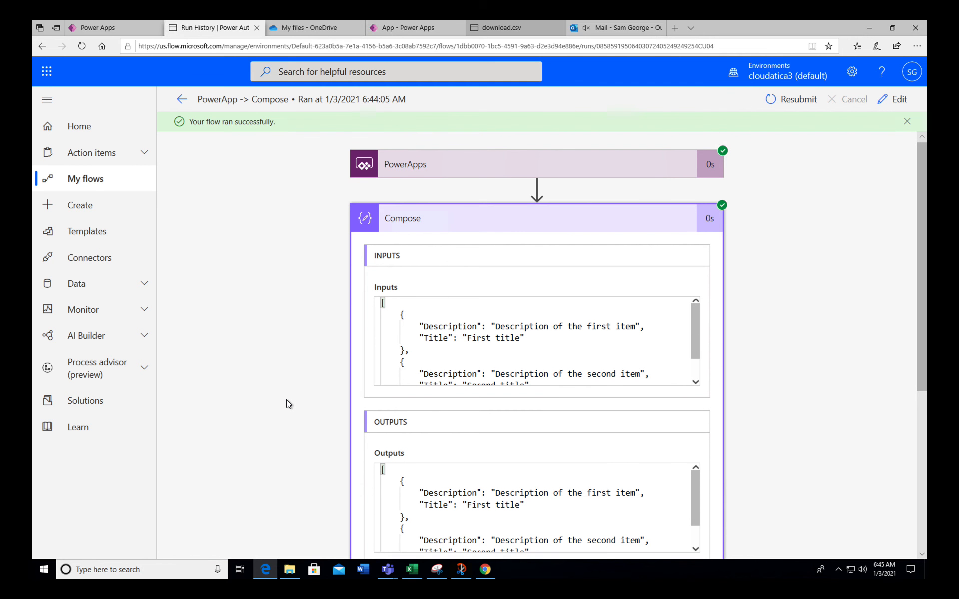
{"action": "scroll", "coordinate": [286, 399], "scroll_direction": "down", "scroll_amount": 3}
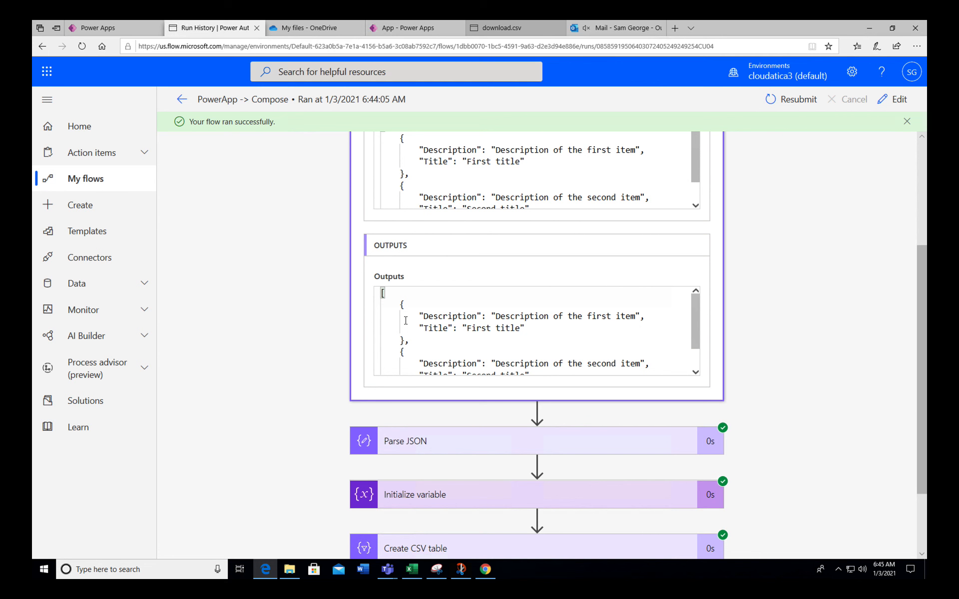
{"action": "scroll", "coordinate": [433, 263], "scroll_direction": "up", "scroll_amount": 2}
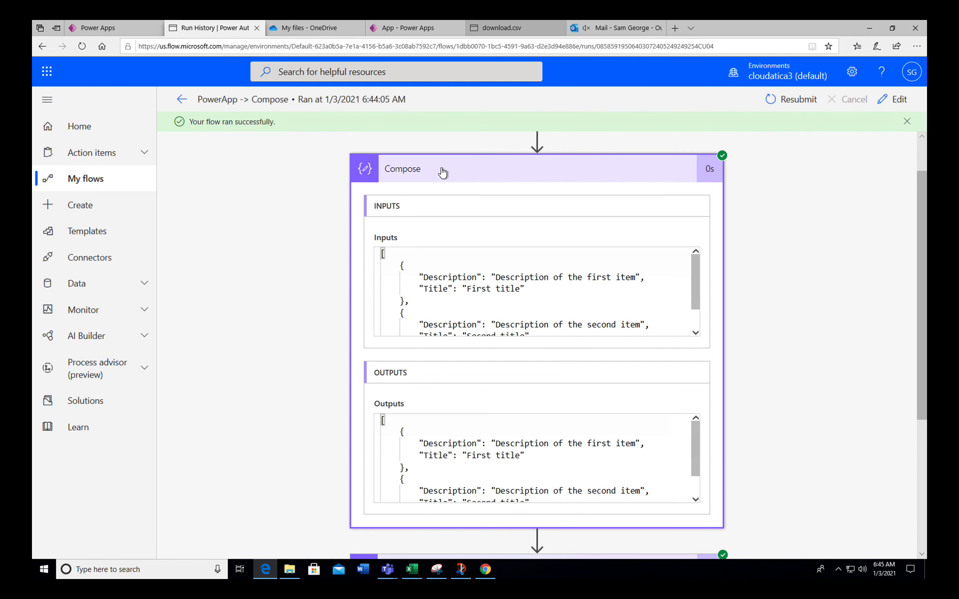
{"action": "left_click", "coordinate": [442, 173]}
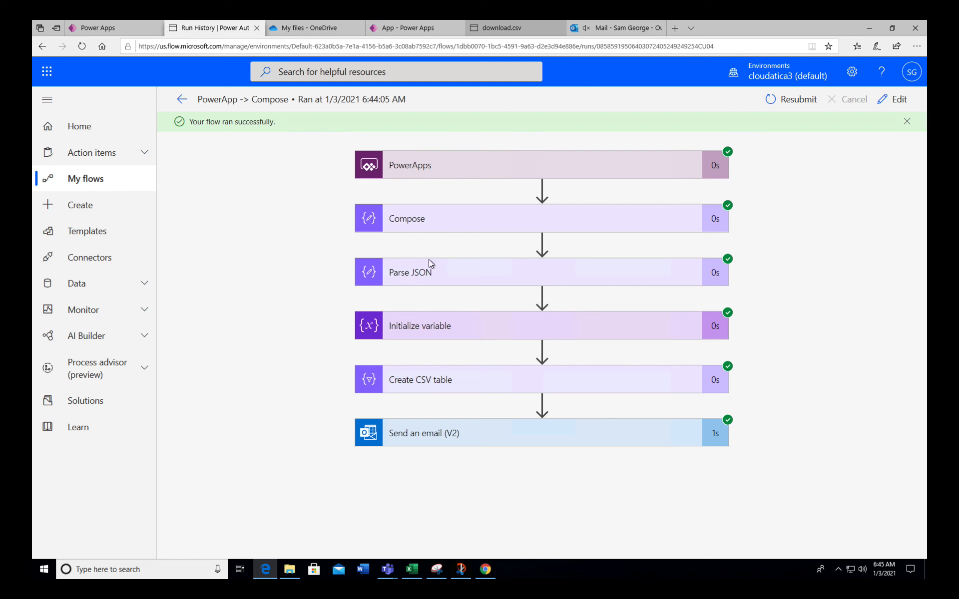
Examine the Parse JSON content and schema and the Initialize variable inputs of the flow run.
{"action": "left_click", "coordinate": [436, 278]}
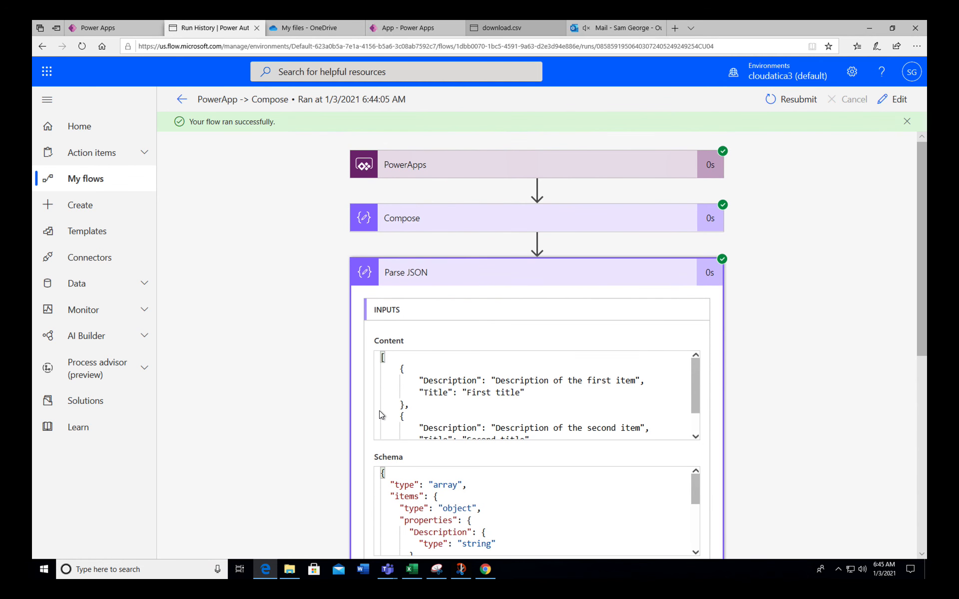
{"action": "scroll", "coordinate": [452, 388], "scroll_direction": "up", "scroll_amount": 1}
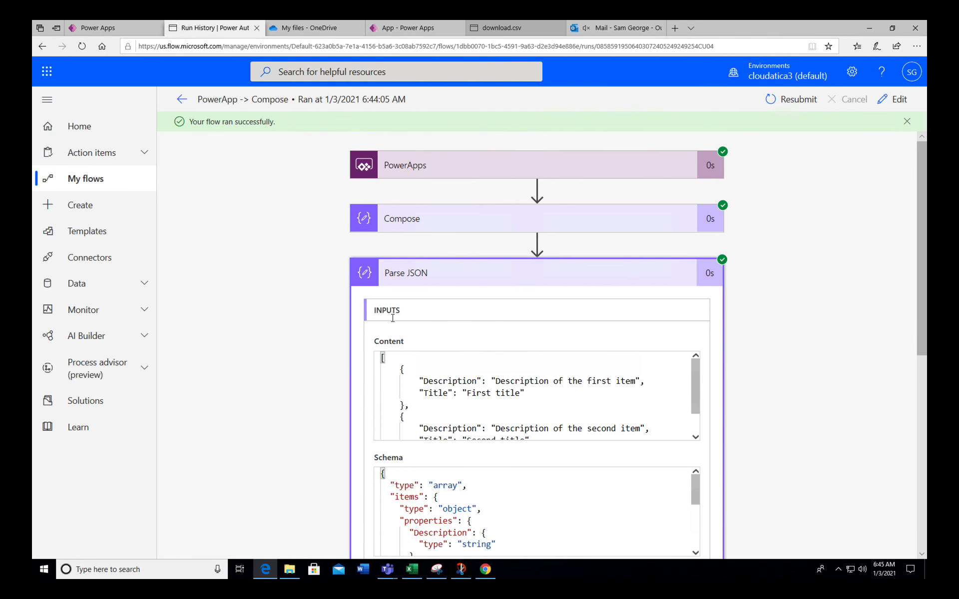
{"action": "left_click", "coordinate": [436, 279]}
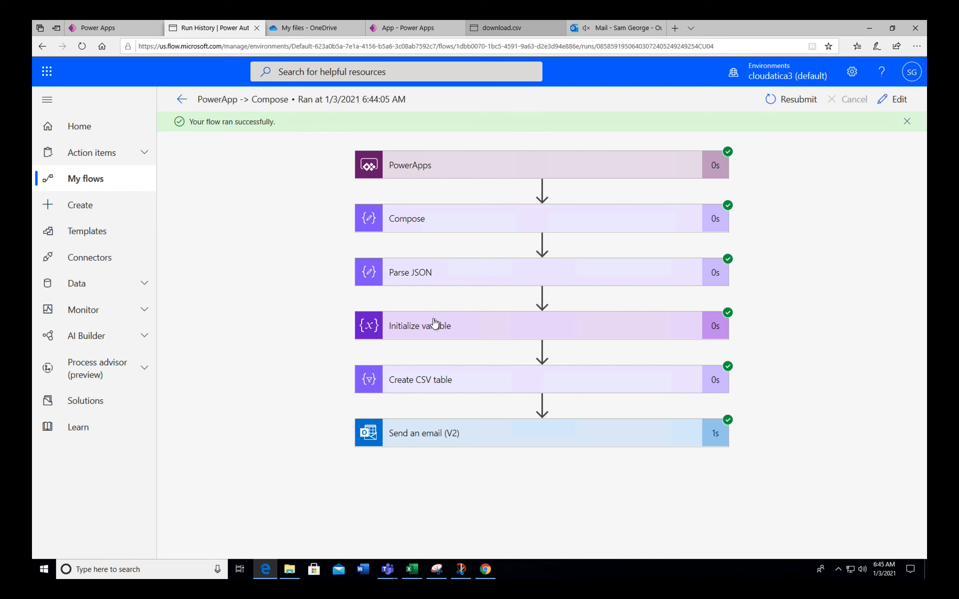
{"action": "left_click", "coordinate": [440, 336]}
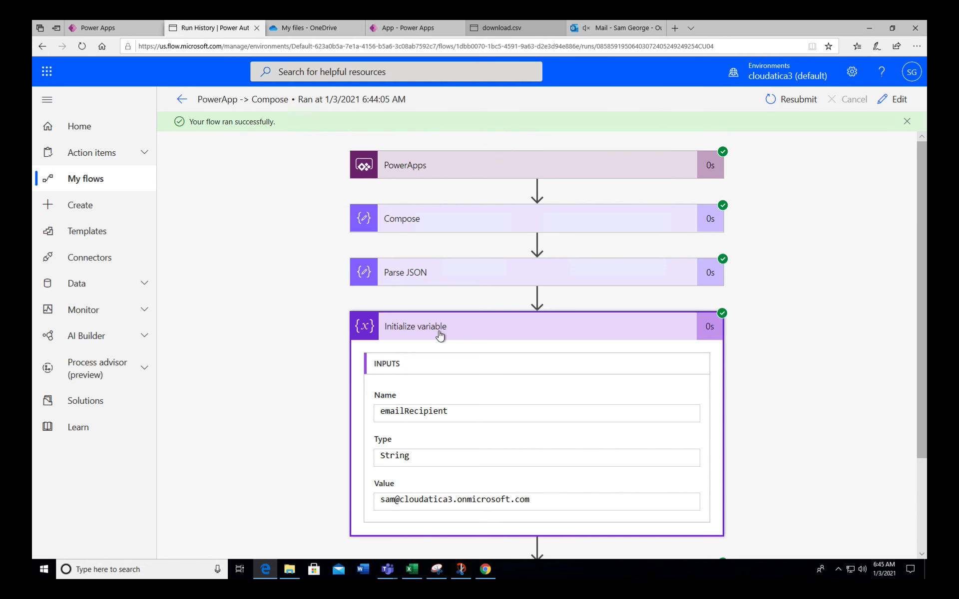
{"action": "left_click", "coordinate": [439, 335]}
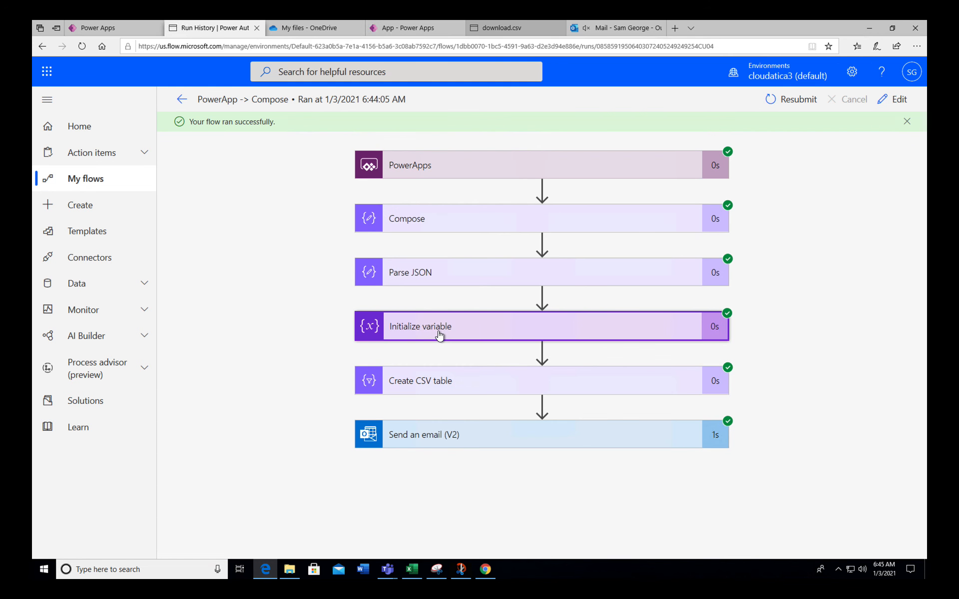
Examine the format and source data of the run's Create CSV table action.
{"action": "left_click", "coordinate": [414, 385]}
{"action": "scroll", "coordinate": [265, 421], "scroll_direction": "down", "scroll_amount": 2}
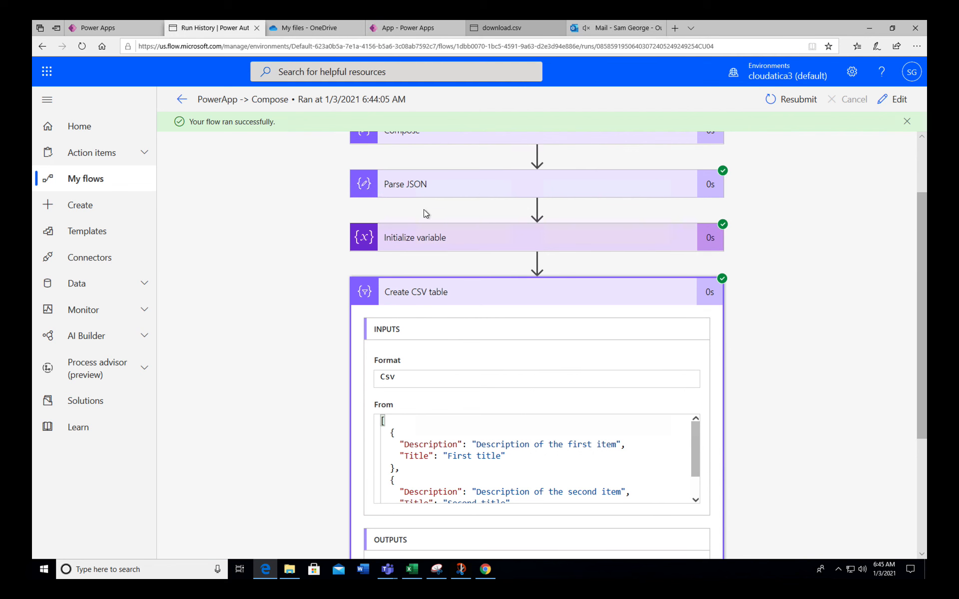
{"action": "left_click", "coordinate": [440, 296]}
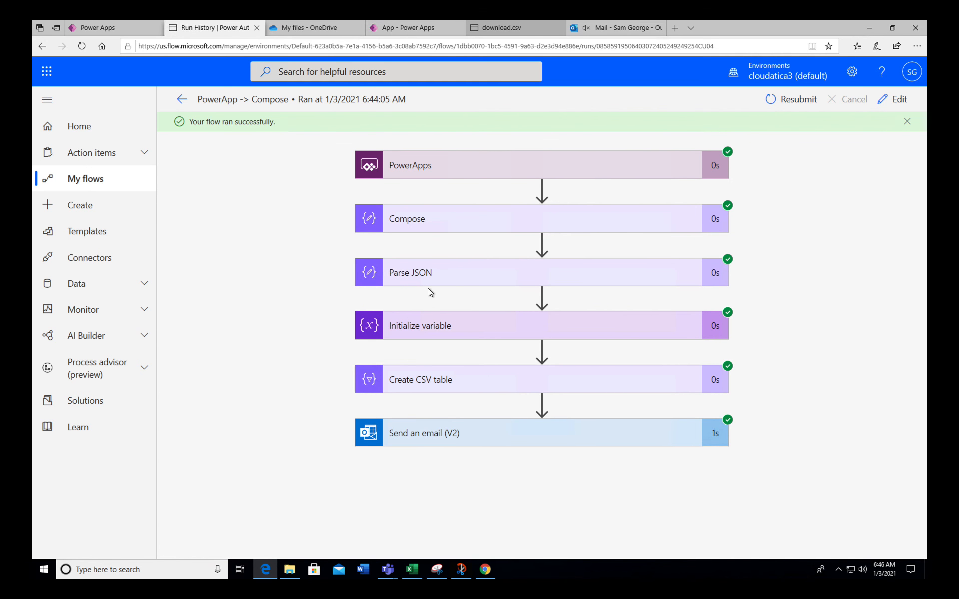
Examine the recipient, subject and body that the Send an email (V2) action used in this run.
{"action": "left_click", "coordinate": [443, 434]}
{"action": "scroll", "coordinate": [305, 484], "scroll_direction": "down", "scroll_amount": 2}
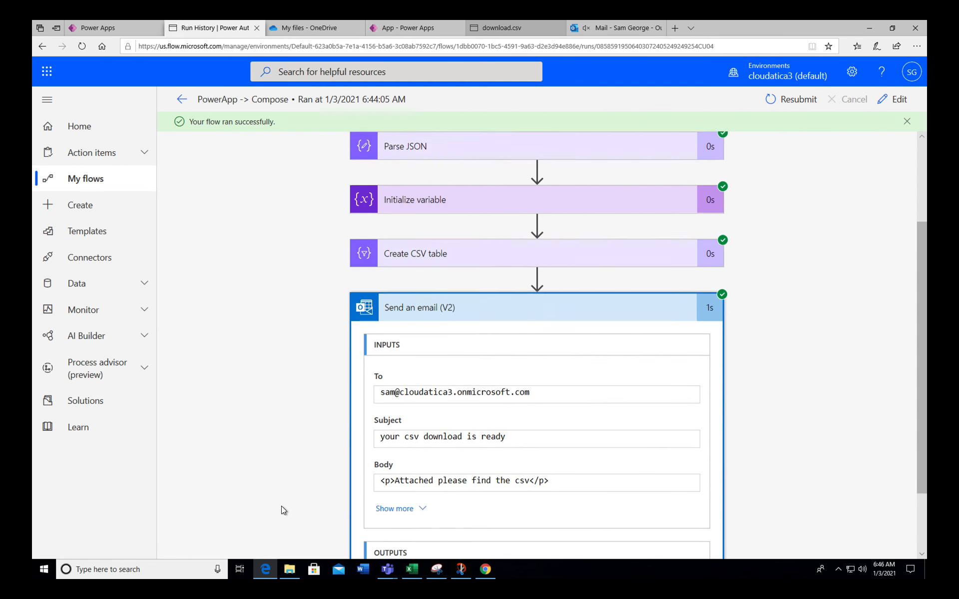
{"action": "scroll", "coordinate": [282, 508], "scroll_direction": "down", "scroll_amount": 2}
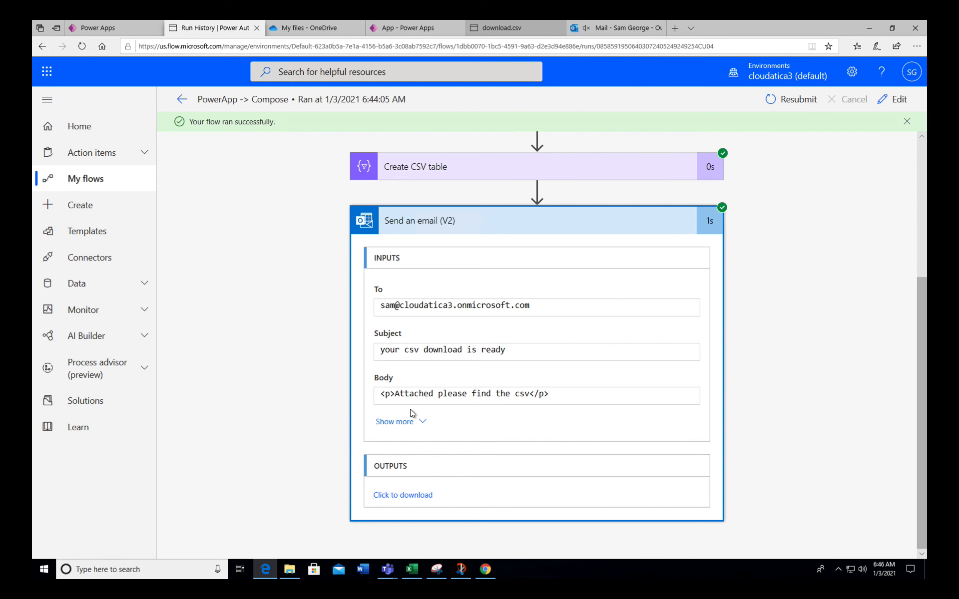
{"action": "scroll", "coordinate": [391, 342], "scroll_direction": "up", "scroll_amount": 1}
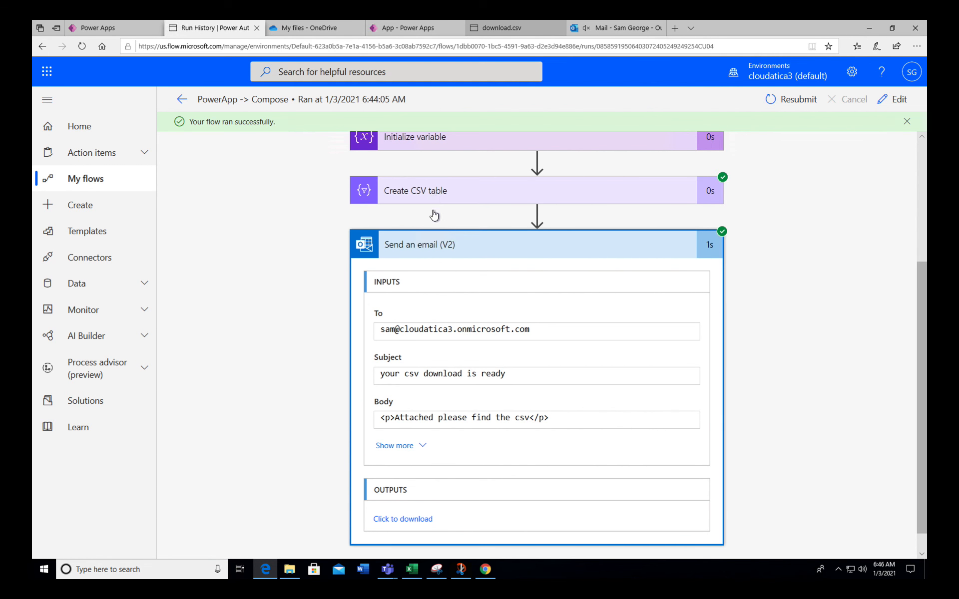